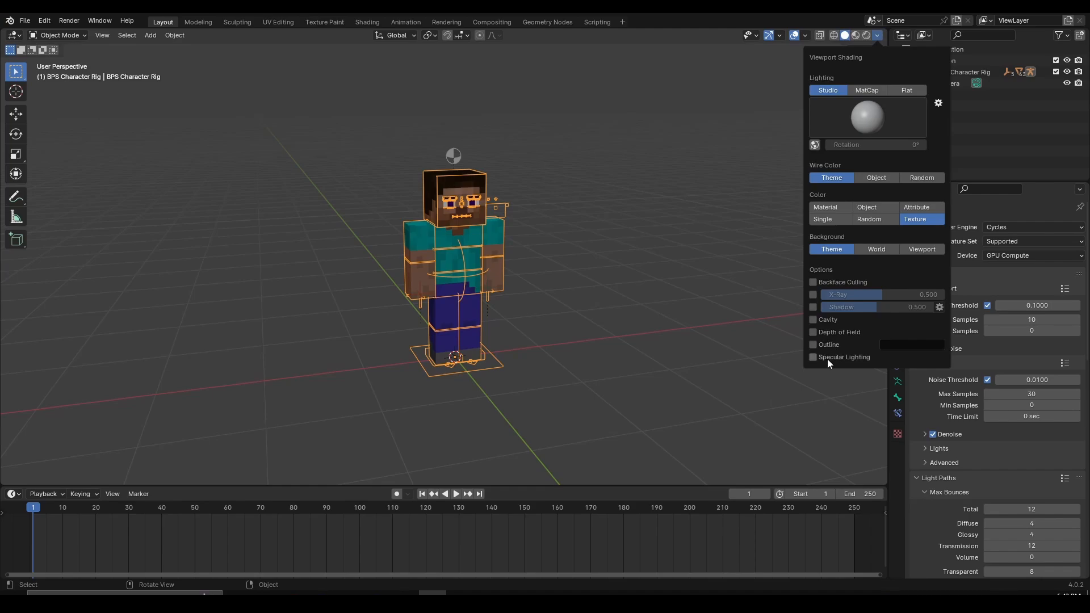
Switch the solid viewport shading color to Material and back to Texture.
click(821, 206)
click(923, 219)
middle_drag(471, 280, 544, 277)
key(g)
right_click(542, 252)
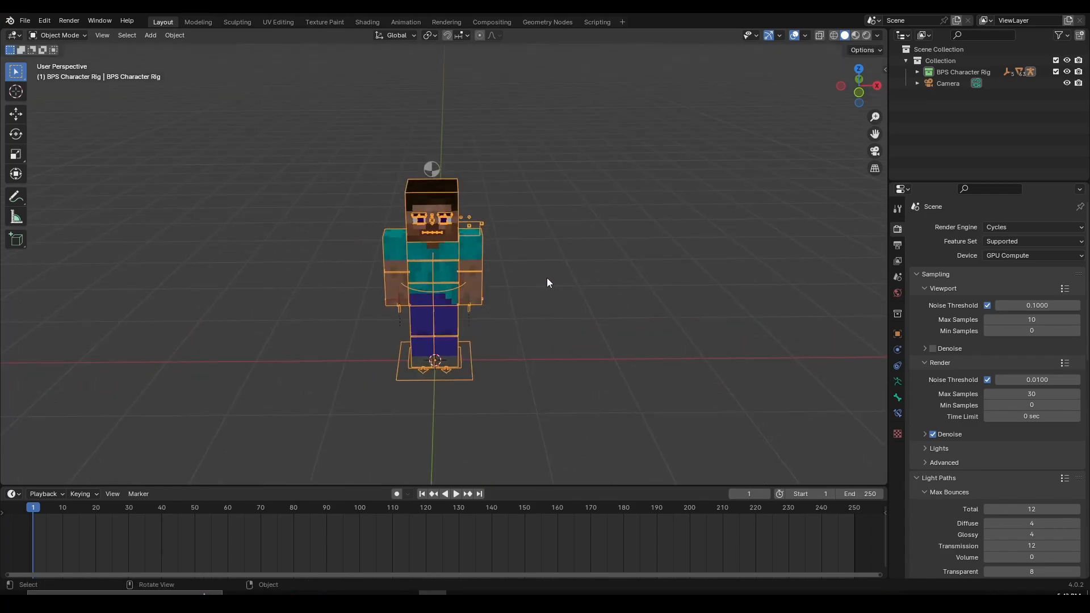
key(g)
right_click(533, 269)
middle_drag(536, 327, 499, 268)
scroll(445, 239, down, 1)
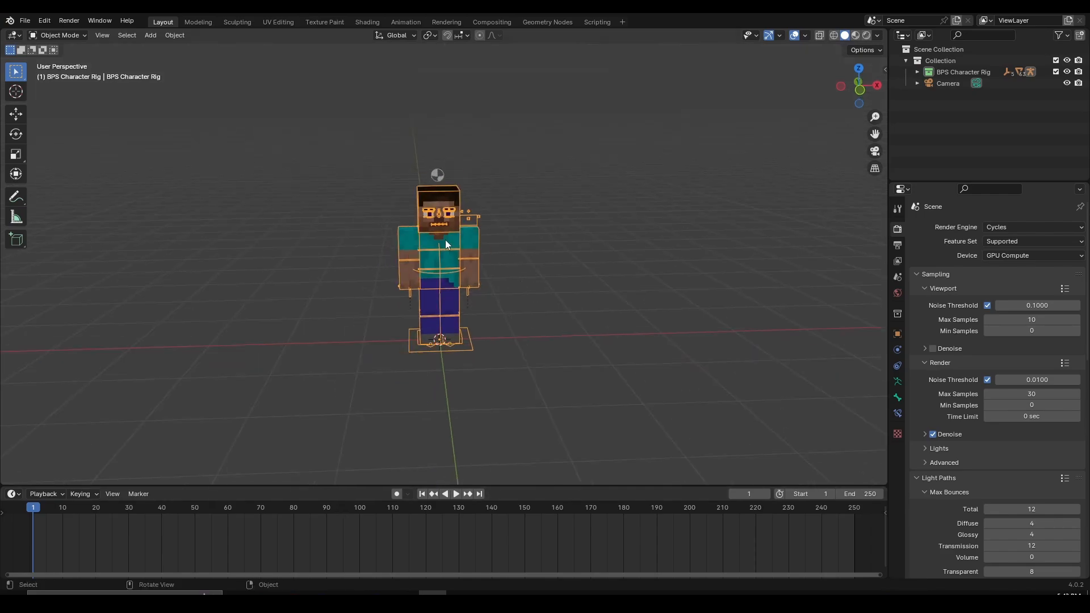
scroll(457, 233, up, 1)
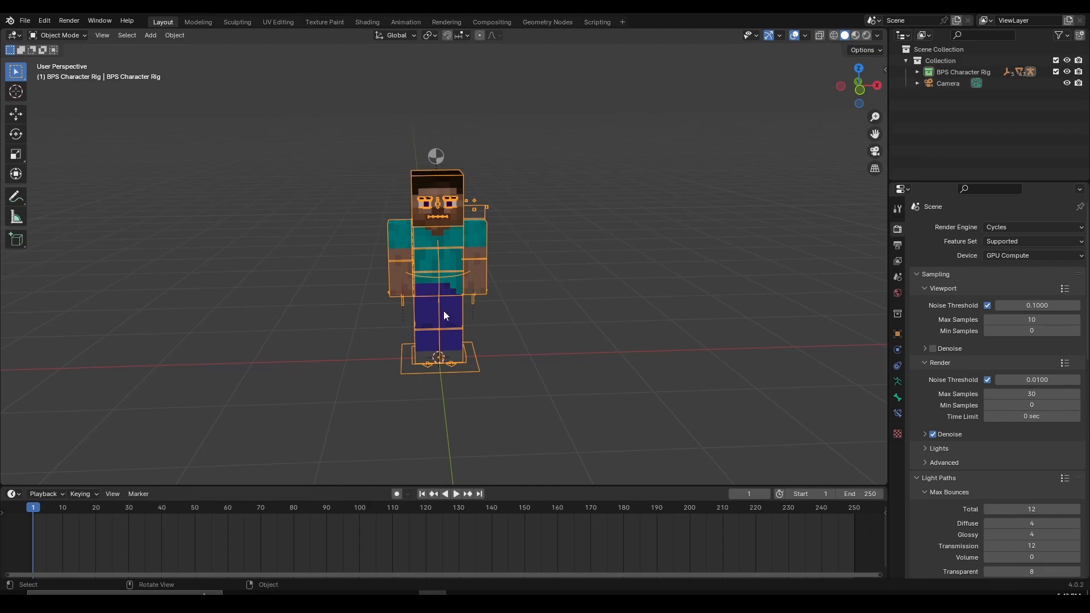
middle_drag(617, 297, 572, 321)
key(g)
right_click(555, 216)
scroll(589, 286, up, 1)
Search the add-ons in Preferences for "pose" to check whether the Pose Library add-on is enabled, and close Preferences.
click(43, 22)
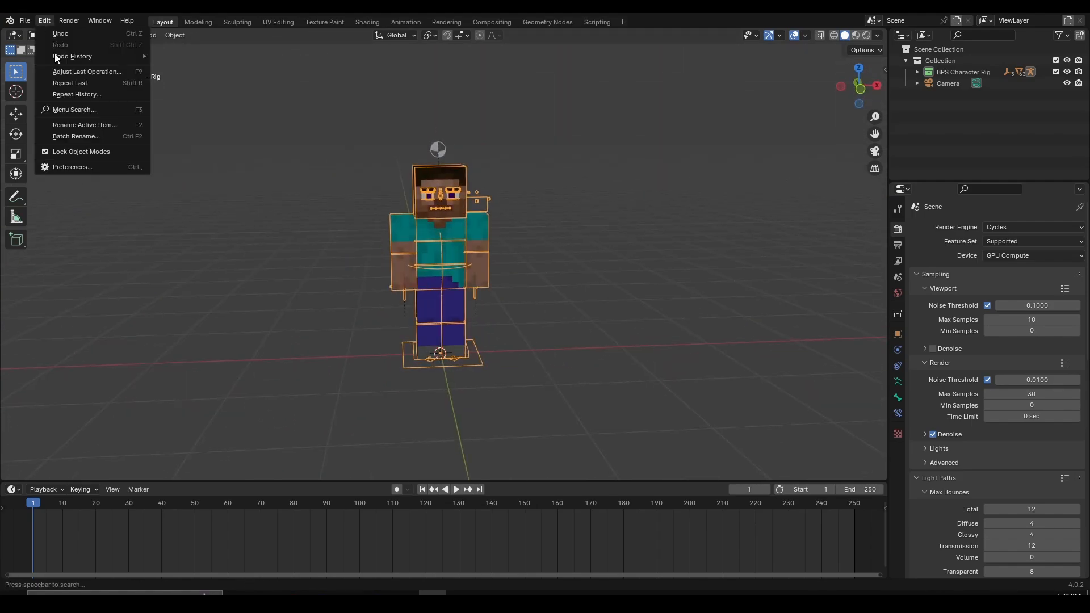
click(76, 167)
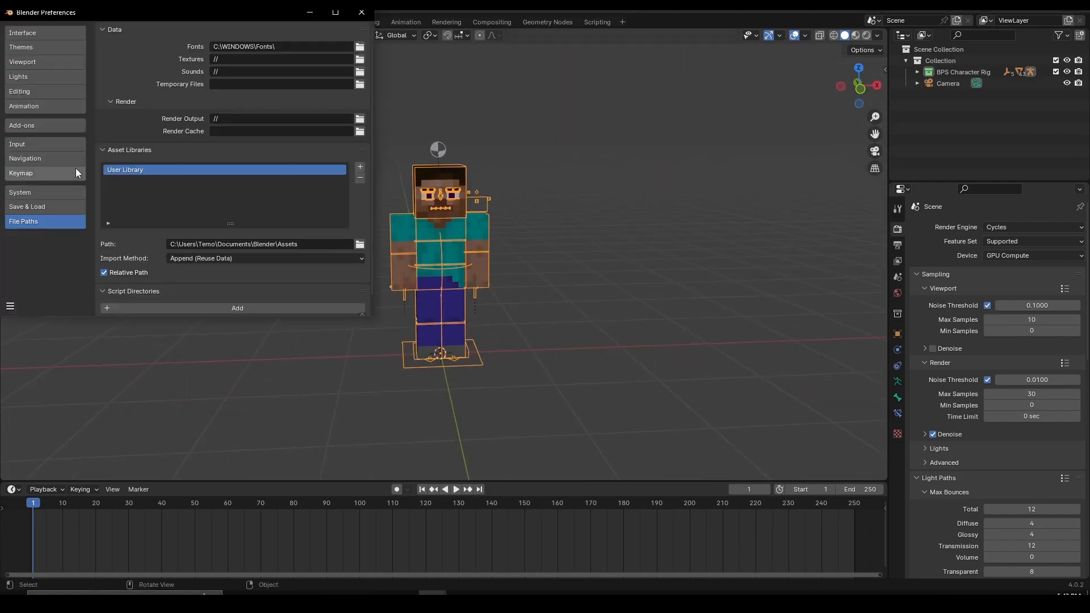
click(49, 124)
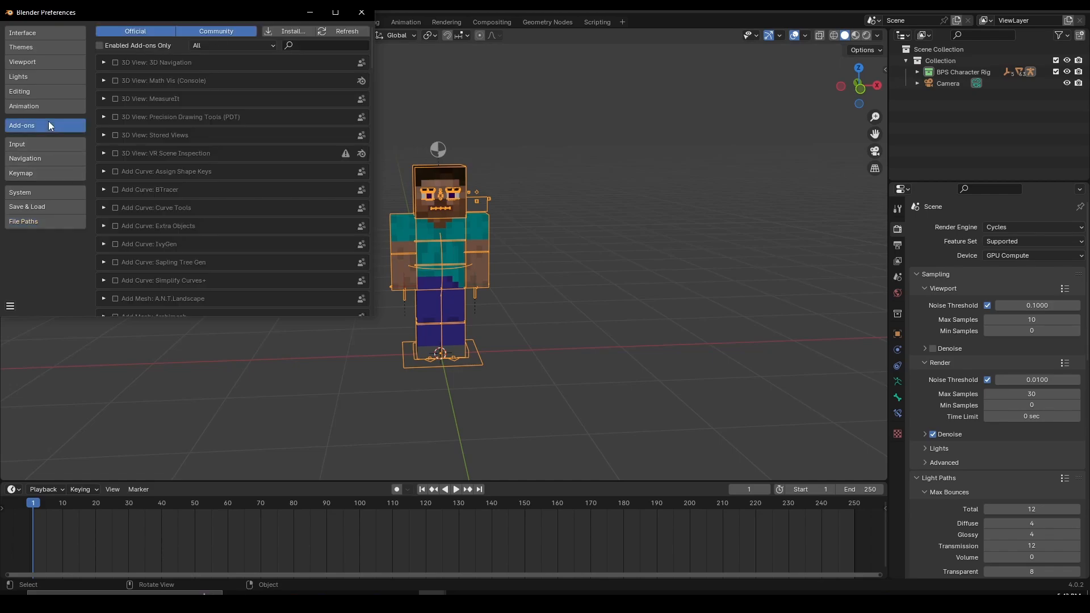
click(312, 45)
text(pose)
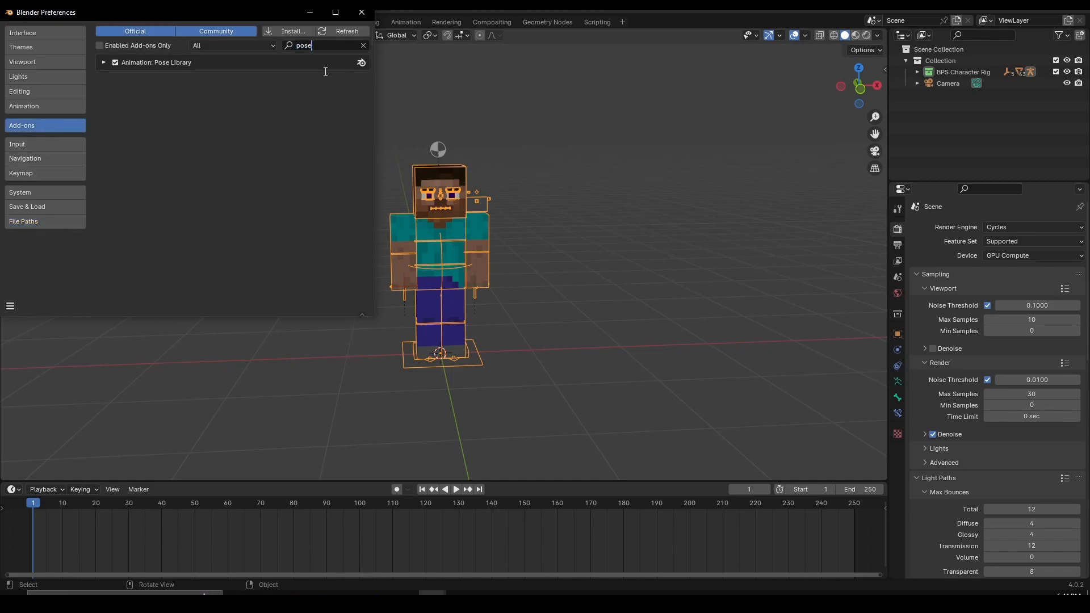
key(Return)
click(360, 13)
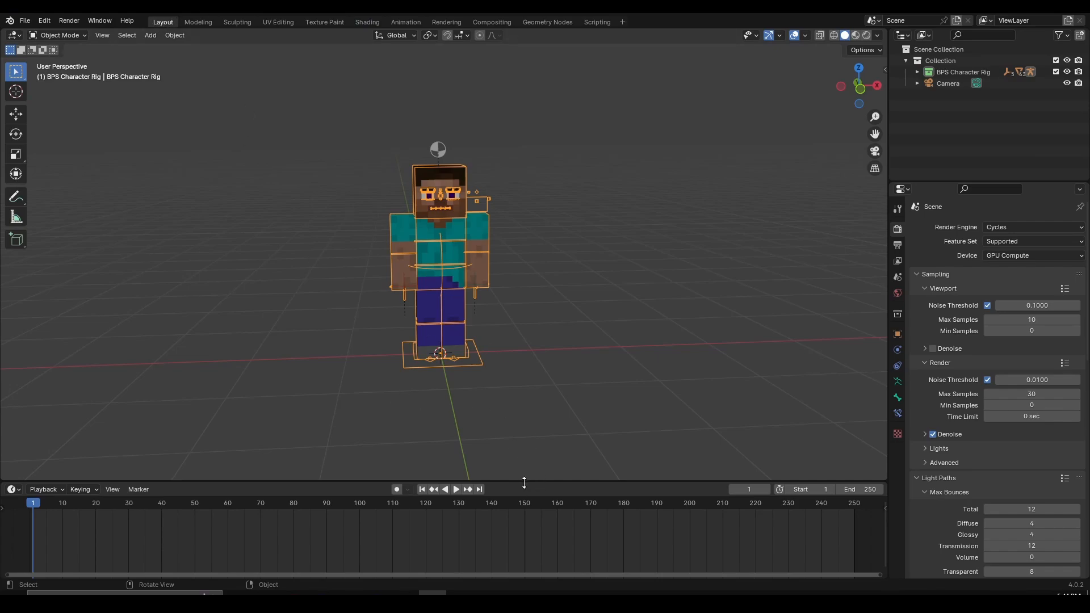
Make the timeline area taller and turn on Screencast Keys in the 3D viewport.
drag(526, 483, 530, 404)
key(n)
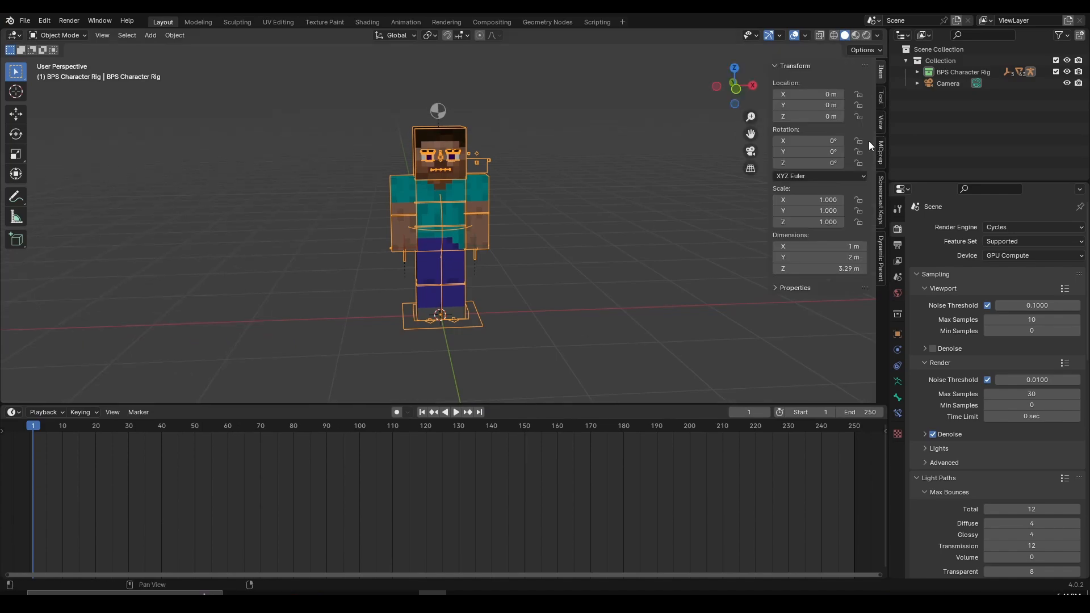
click(881, 197)
click(790, 66)
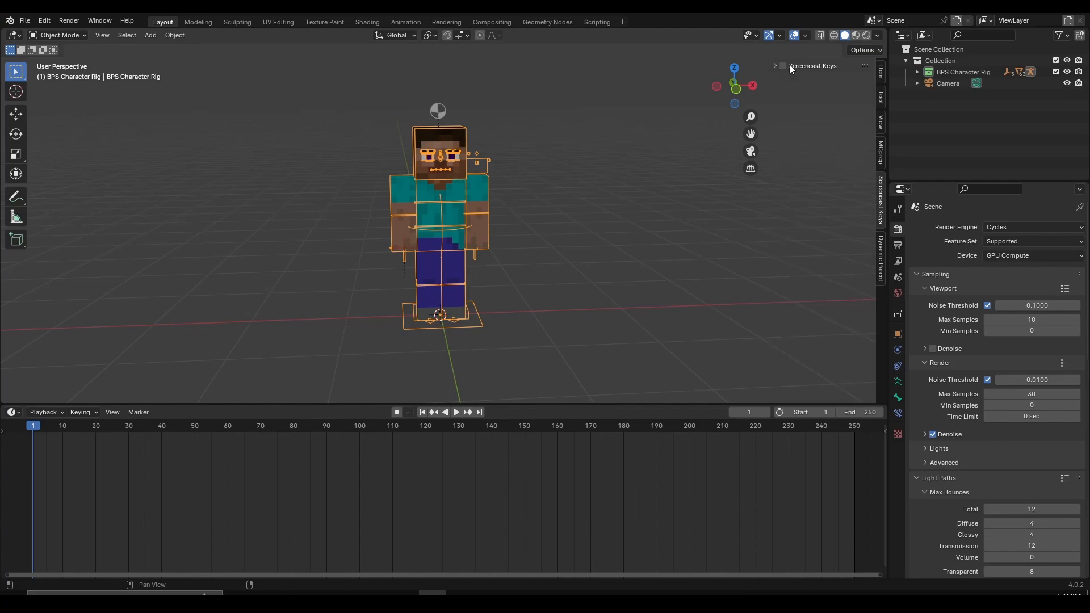
click(787, 66)
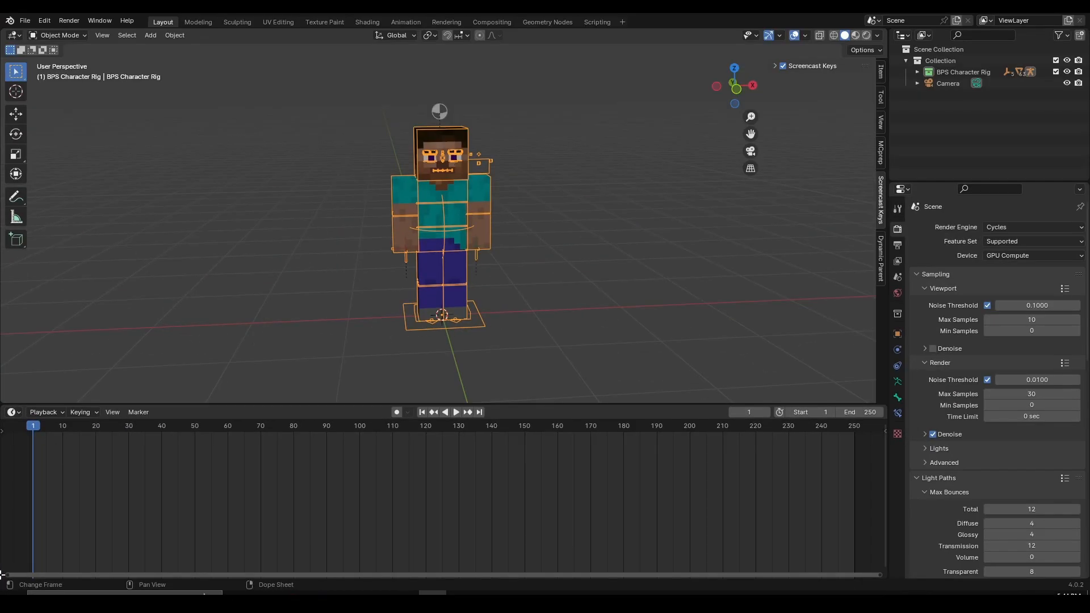
Split the timeline into two stacked areas and make the upper one a slightly taller Dope Sheet in Action Editor mode.
drag(1, 575, 20, 495)
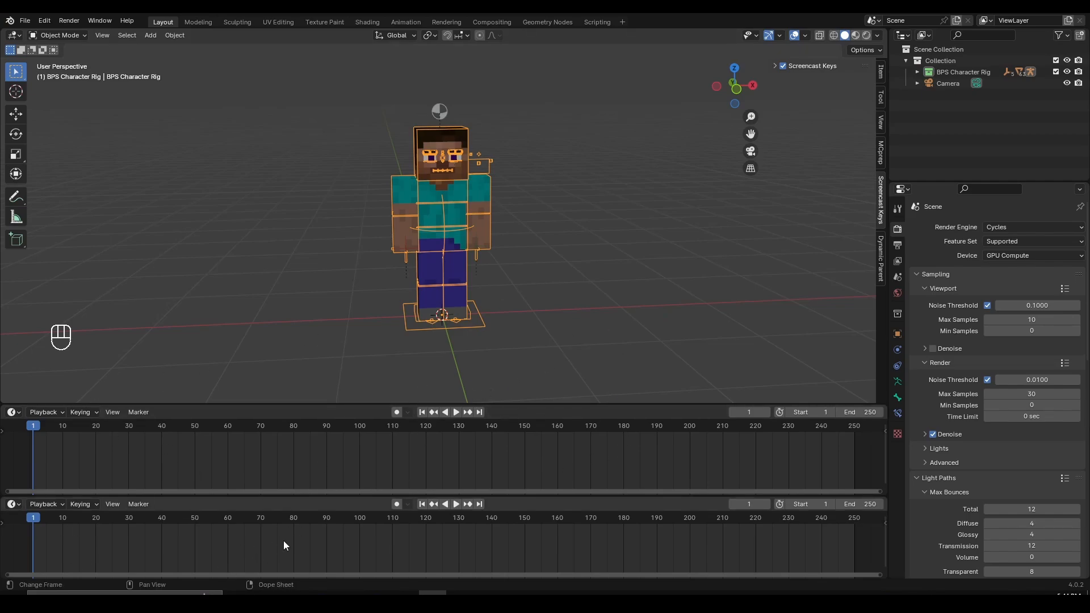
click(19, 414)
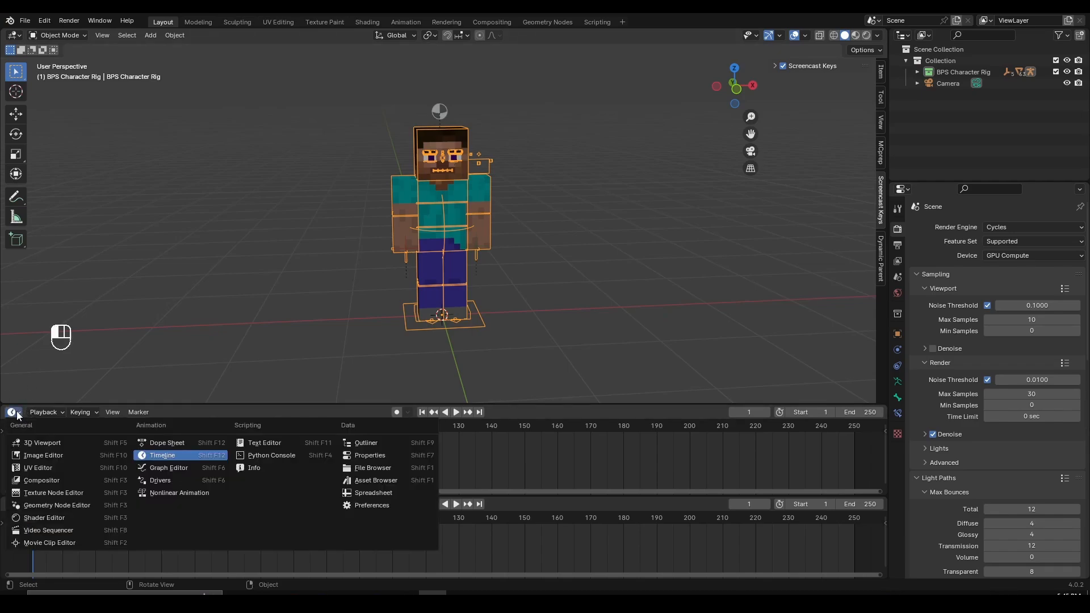
click(151, 445)
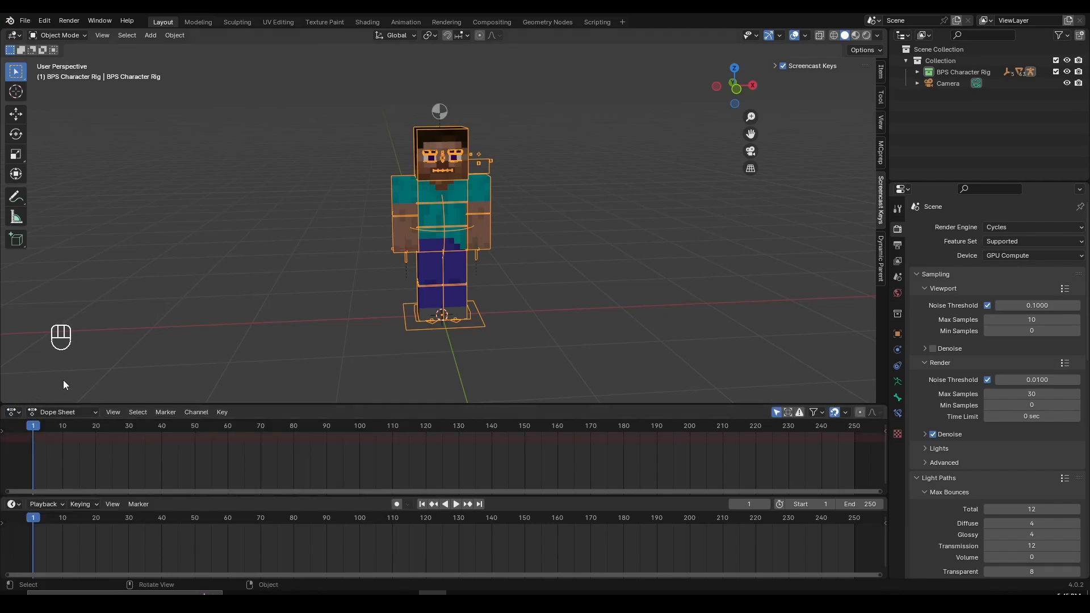
click(66, 415)
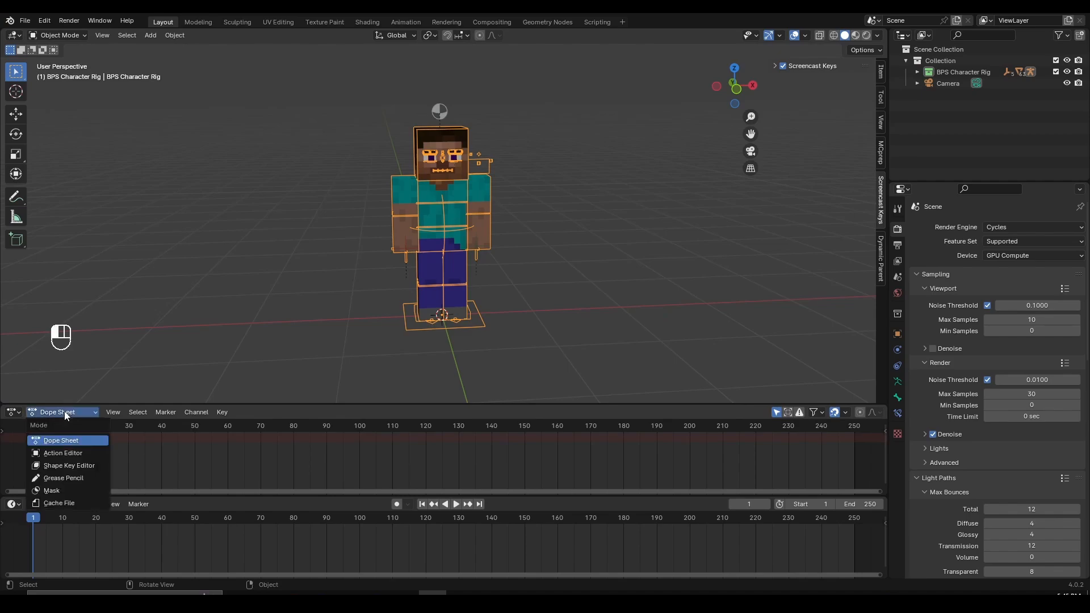
click(64, 453)
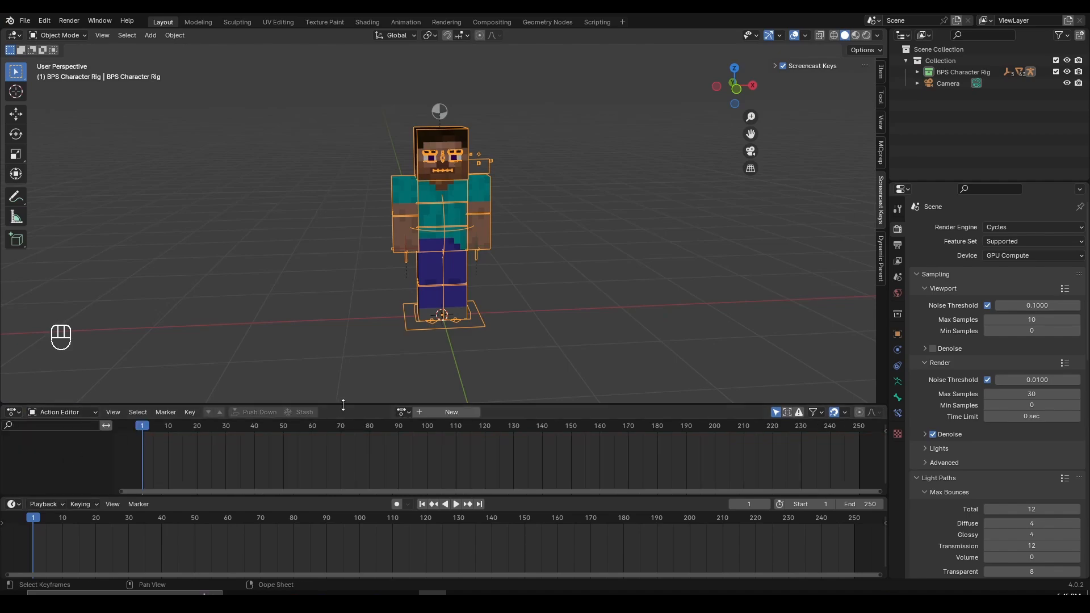
mouse_move(566, 404)
mouse_down()
mouse_move(567, 382)
mouse_move(565, 395)
mouse_up()
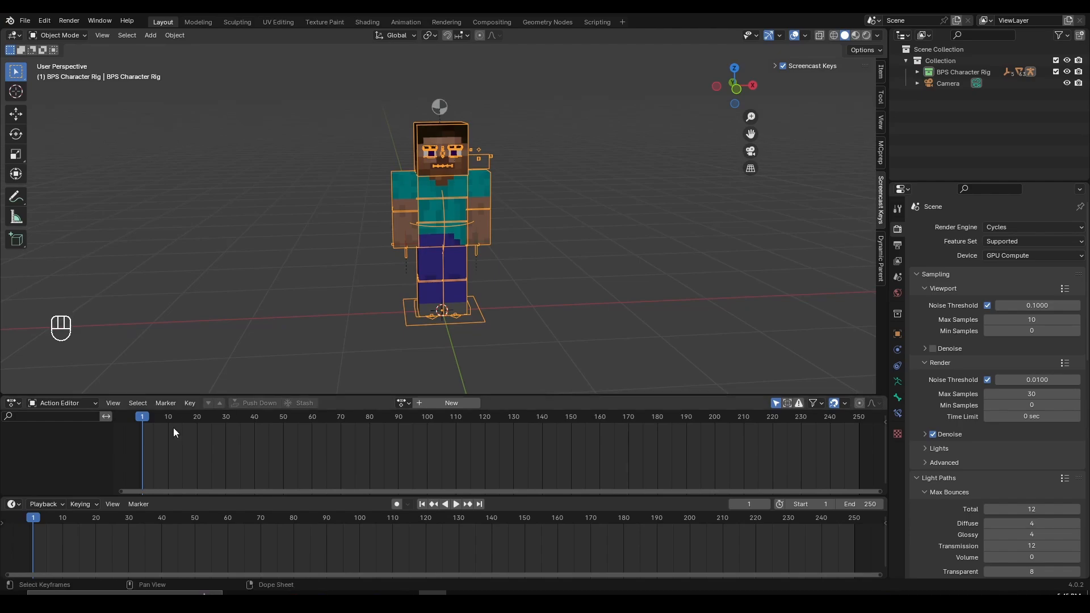
Turn the lower timeline into an Asset Browser and set its asset library to Current File.
click(12, 504)
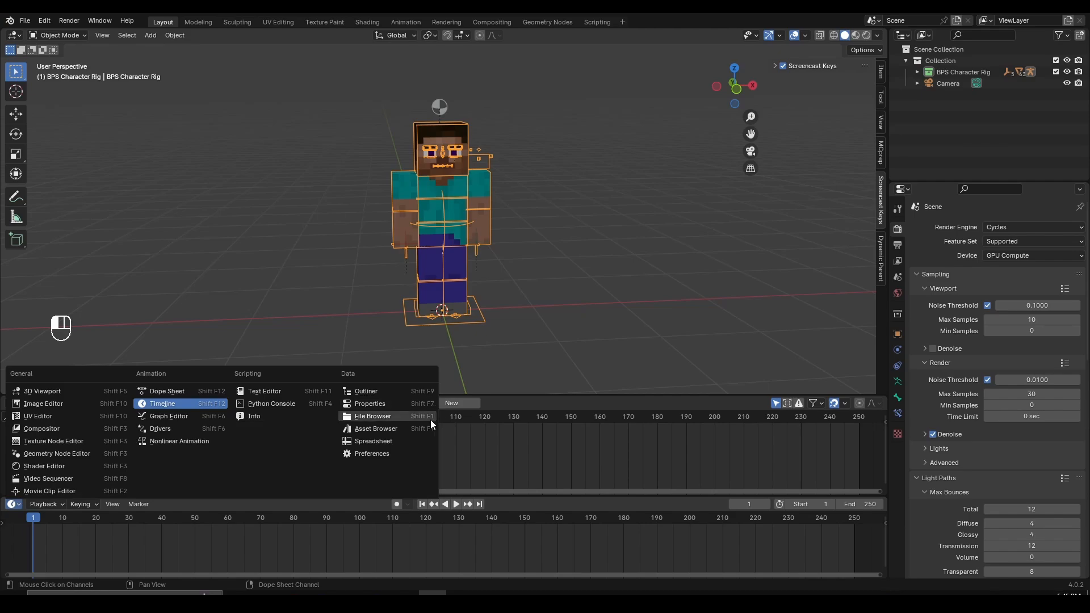
click(388, 431)
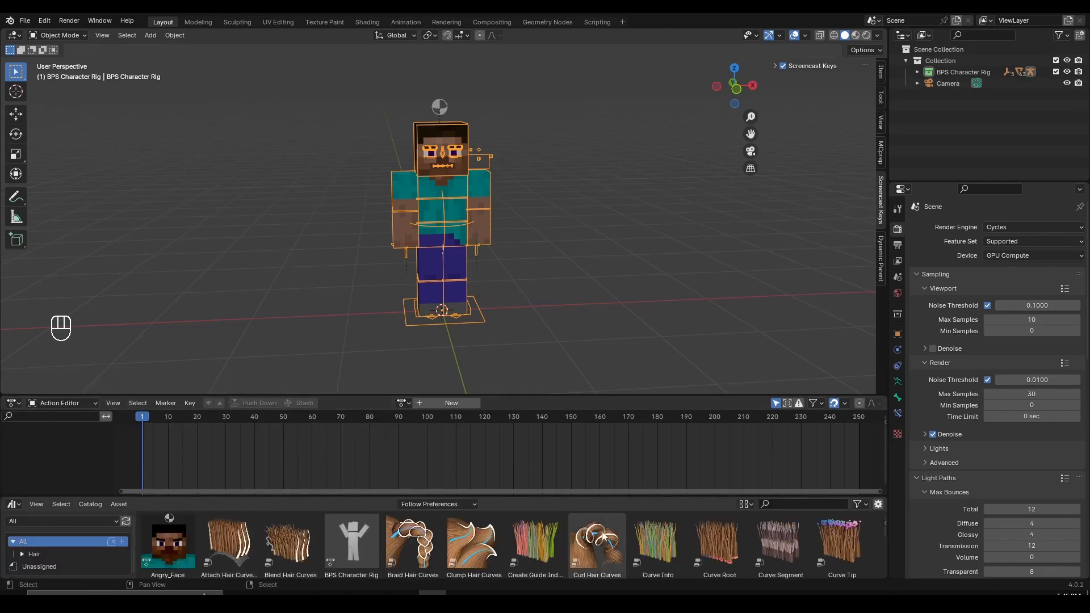
scroll(599, 532, down, 2)
scroll(599, 532, up, 2)
scroll(475, 535, down, 3)
scroll(362, 543, up, 3)
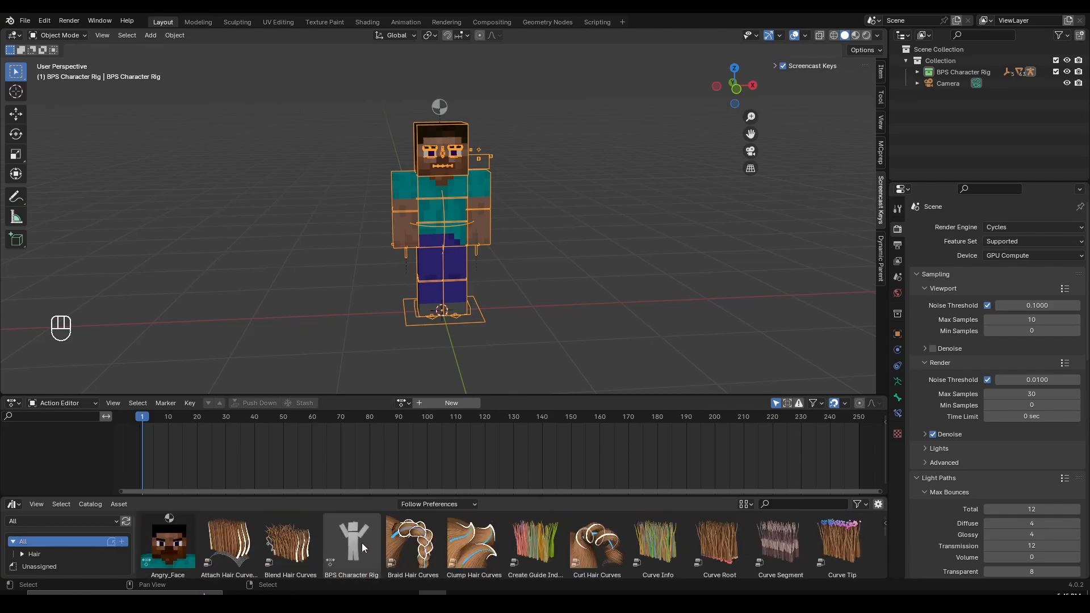
scroll(339, 537, down, 3)
scroll(299, 545, down, 1)
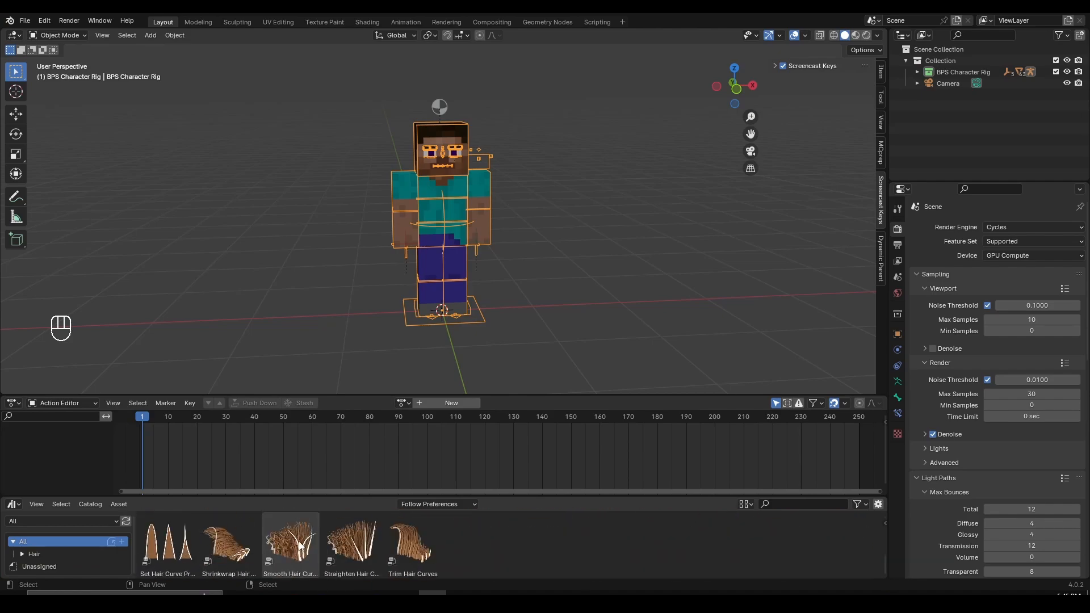
scroll(325, 551, up, 5)
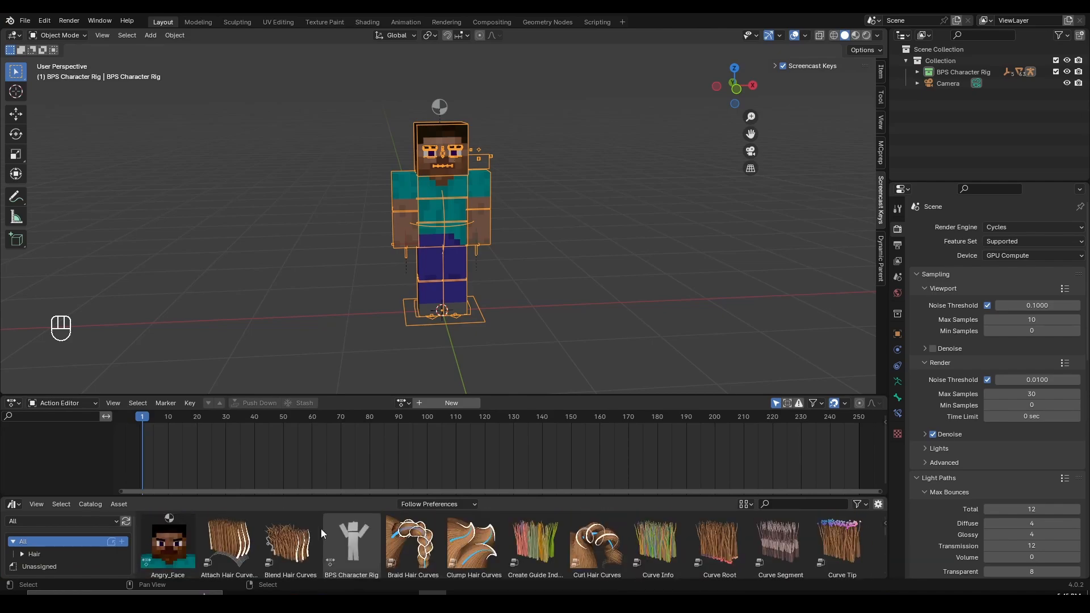
scroll(394, 526, down, 1)
scroll(713, 529, down, 2)
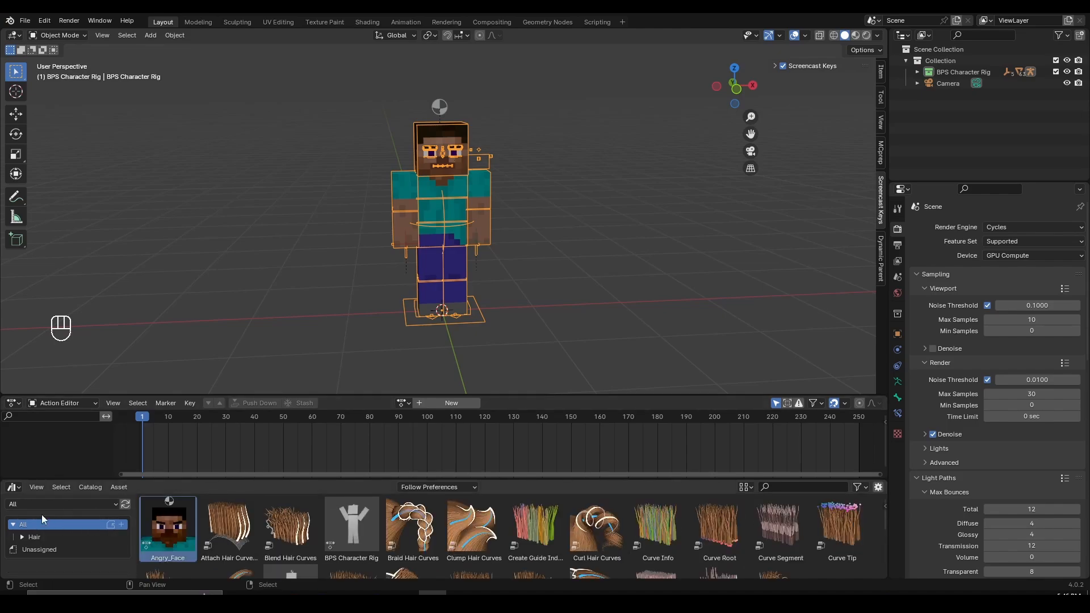
click(26, 503)
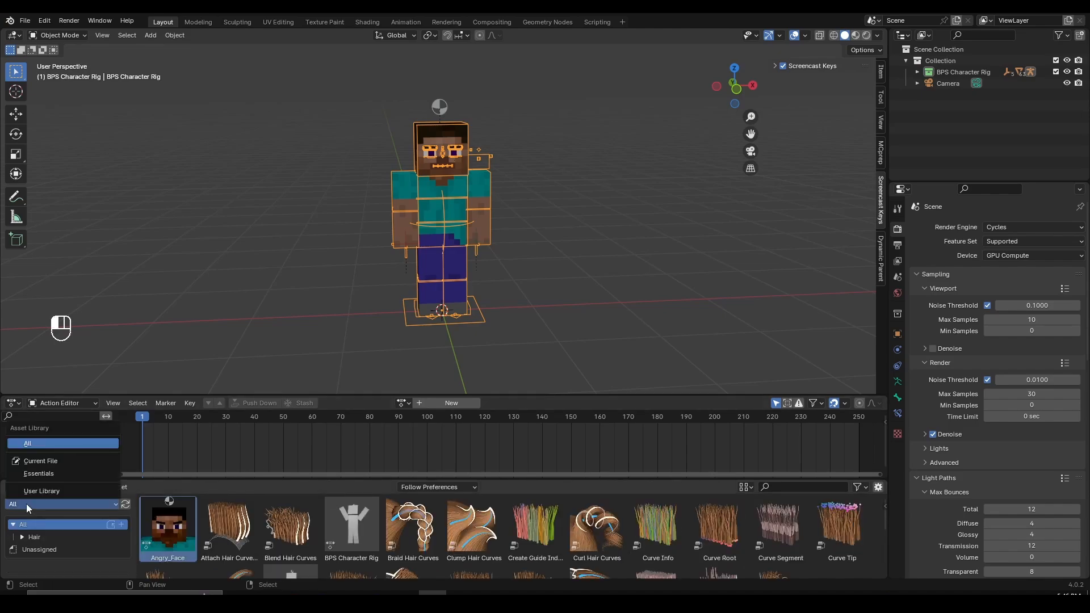
click(30, 461)
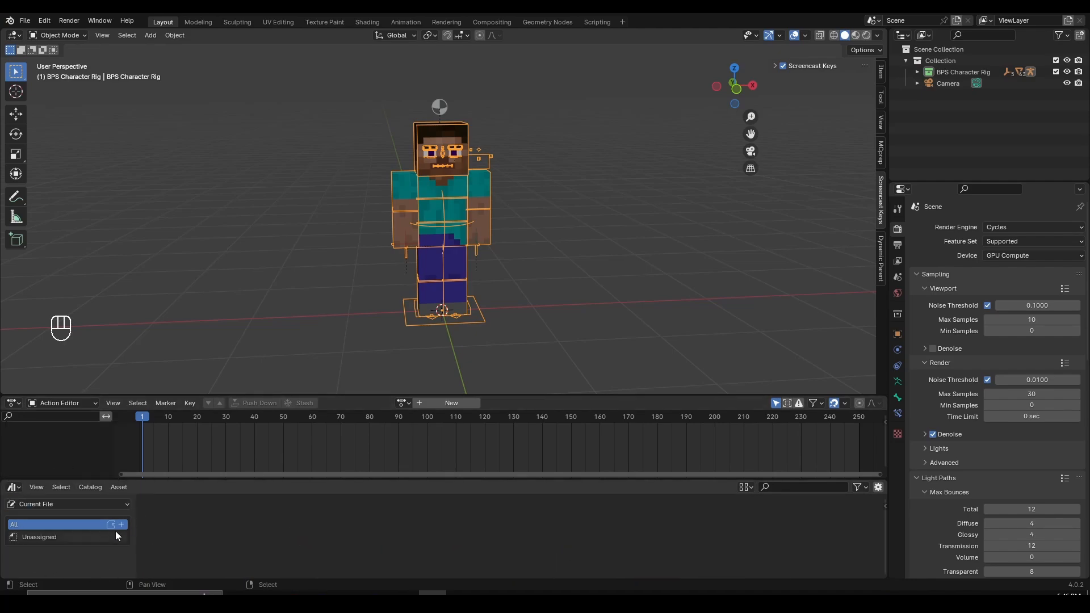
mouse_move(542, 263)
middle_down()
mouse_move(542, 275)
mouse_move(435, 309)
mouse_move(312, 270)
mouse_move(550, 263)
mouse_move(536, 265)
middle_up()
key(g)
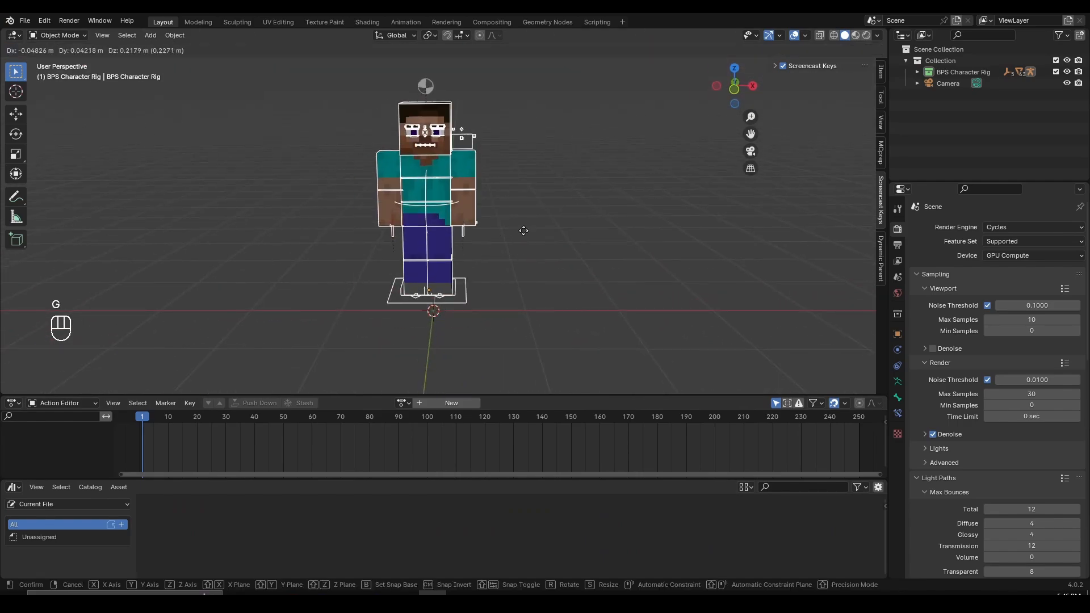
right_click(509, 244)
scroll(482, 207, up, 3)
shift+middle_drag(476, 205, 487, 232)
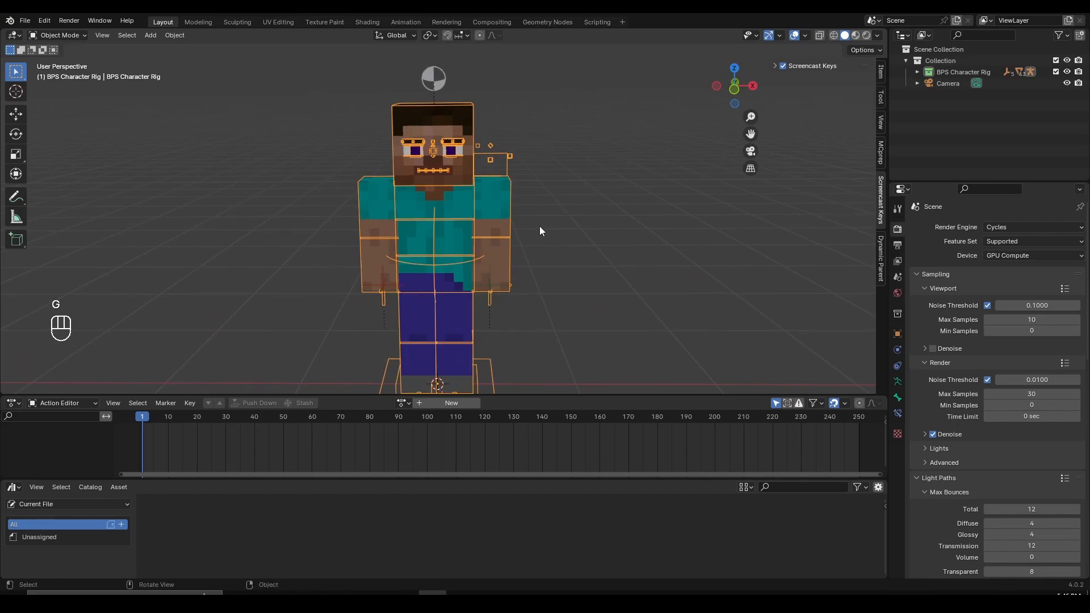
scroll(540, 226, down, 3)
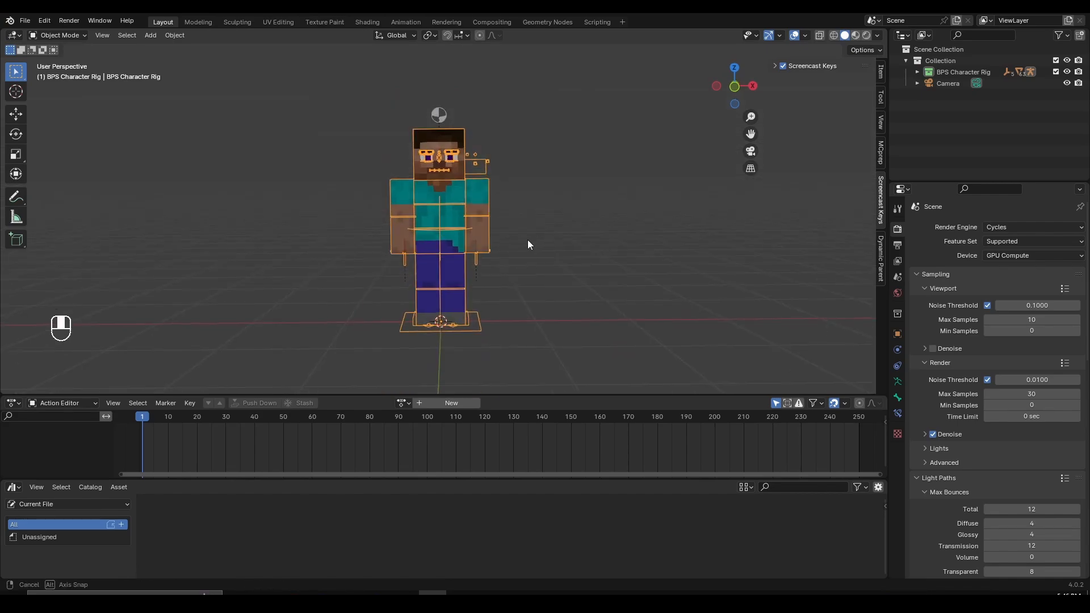
scroll(475, 226, up, 4)
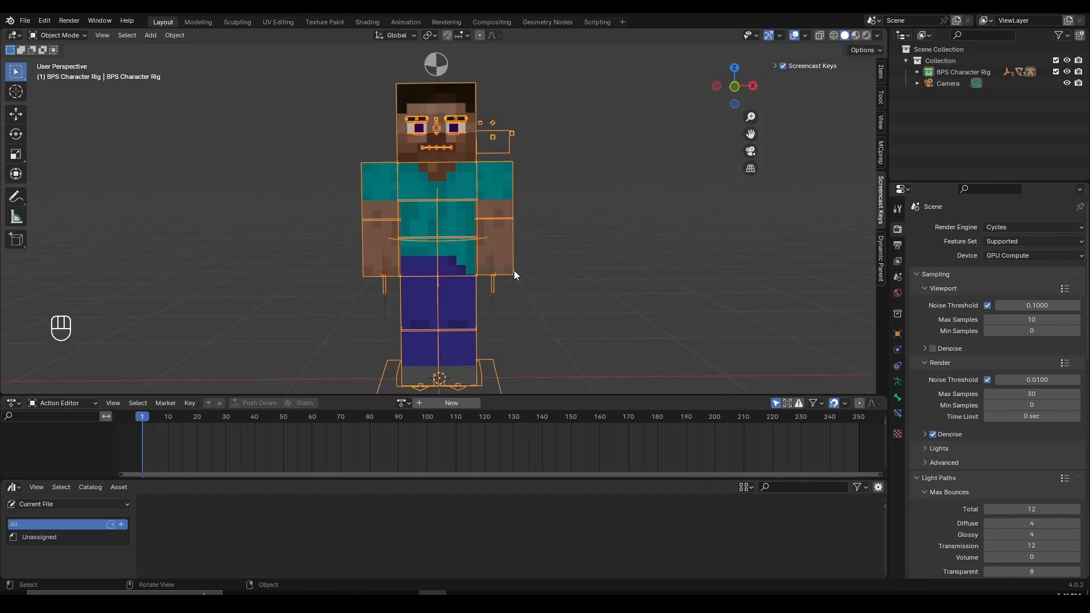
Enter Pose Mode on the BPS Character Rig and try rotating the Top Arm.L bone.
key(ctrl+Tab)
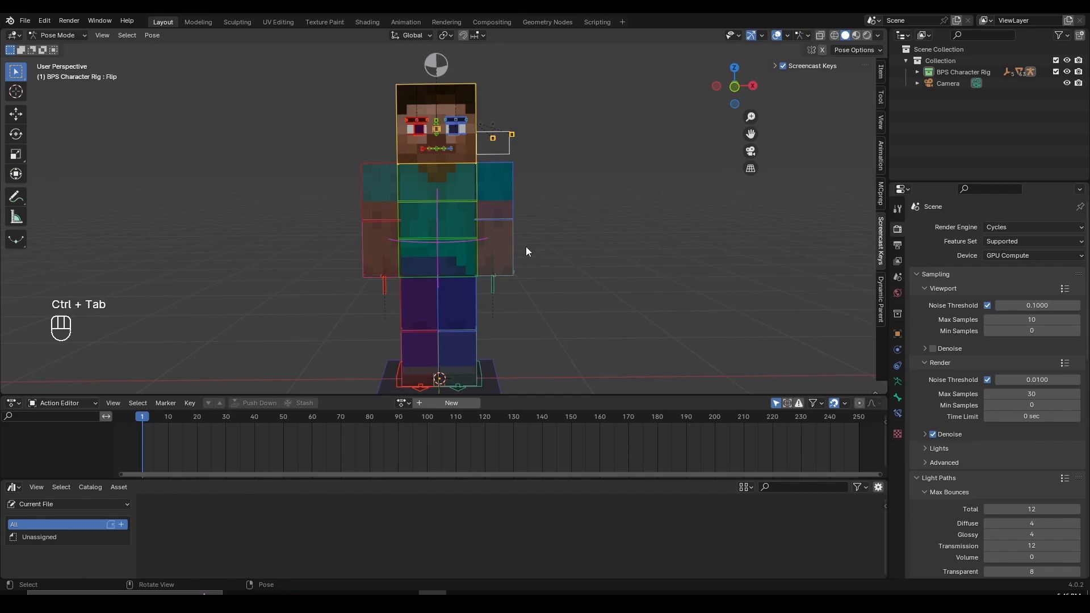
middle_drag(526, 246, 521, 255)
click(501, 222)
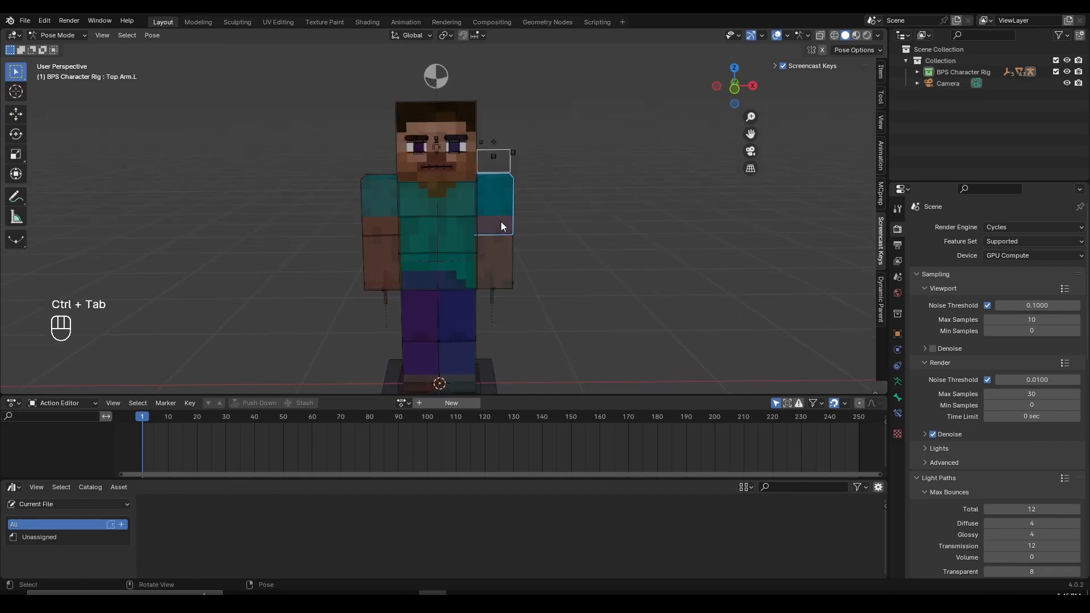
key(r)
right_click(547, 254)
mouse_move(517, 257)
middle_down()
mouse_move(536, 239)
mouse_move(489, 271)
mouse_move(359, 268)
mouse_move(512, 240)
mouse_move(530, 251)
middle_up()
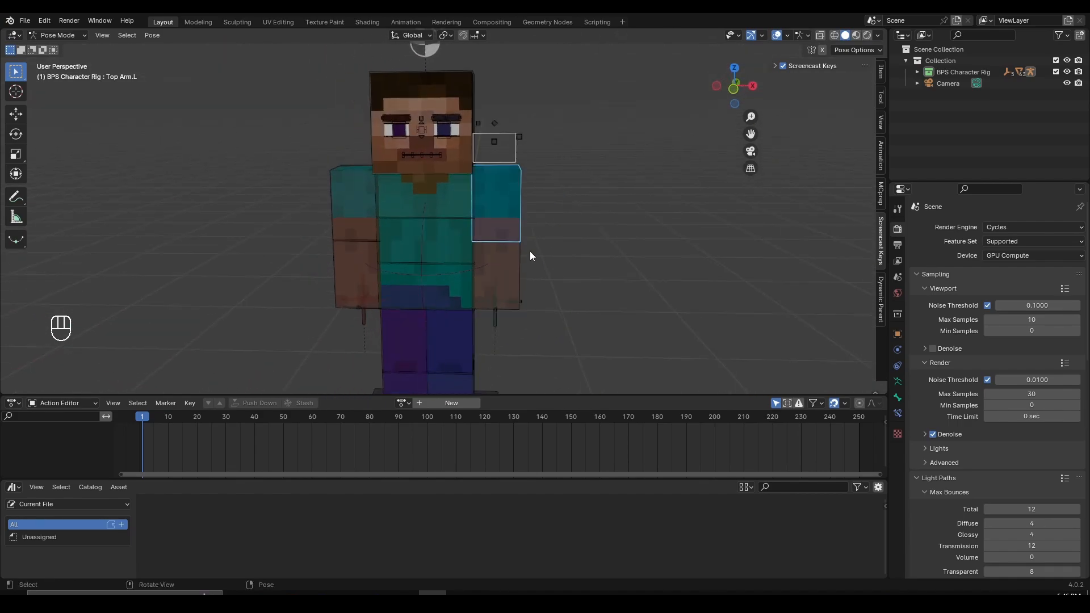
key(r)
right_click(379, 225)
Rotate the Top Arm.R bone freely to swing the character's right arm forward.
click(380, 226)
key(r)
key(r)
key(r)
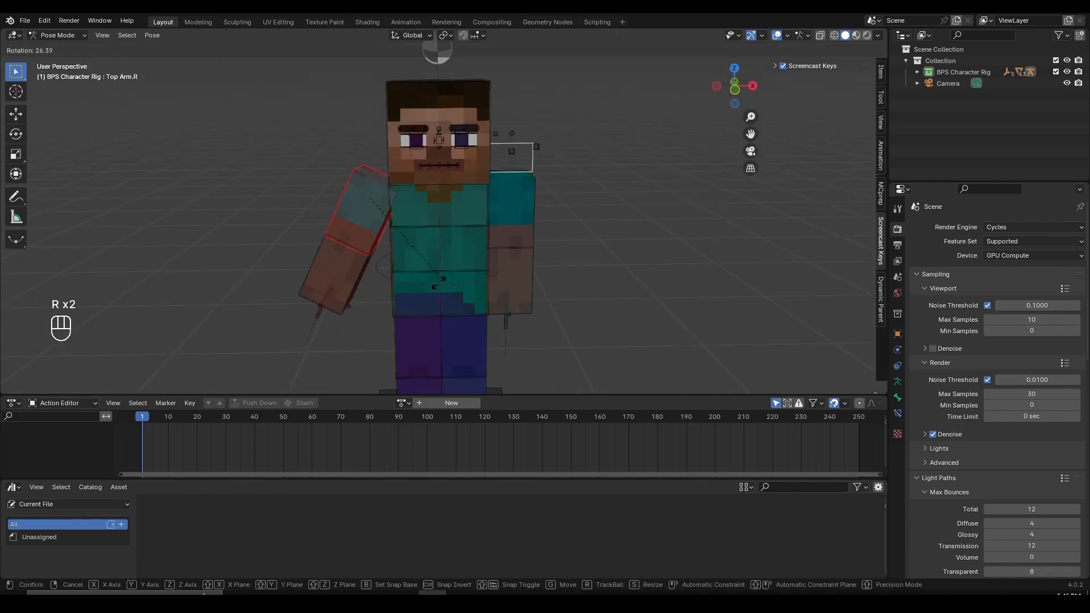
click(387, 231)
Rotate the Bottom Arm.R bone to adjust the angle of the character's right forearm.
click(387, 230)
key(r)
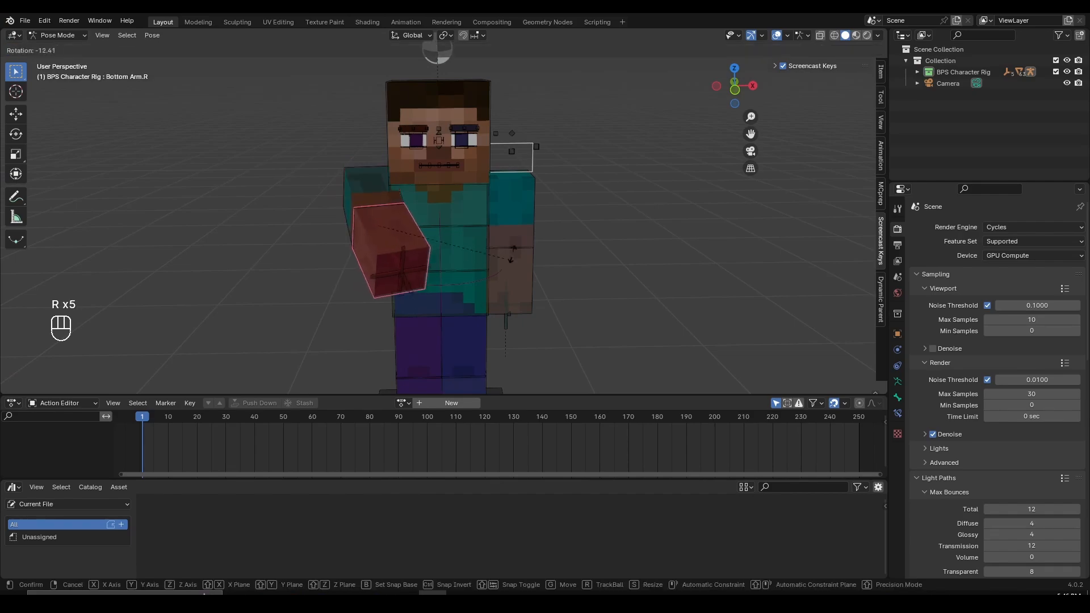
click(362, 178)
Trackball-rotate the Top Arm.R bone so the right forearm reaches across the character's chest.
click(362, 183)
key(r)
key(r)
click(499, 251)
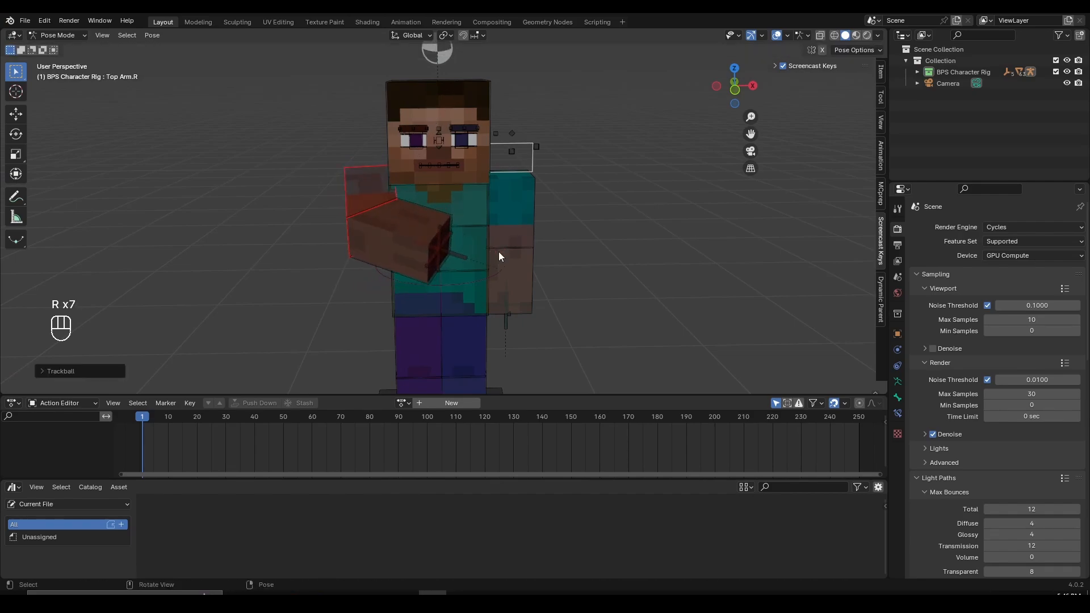
Rotate the Top Arm.L bone freely and by trackball to swing the character's left arm forward.
click(511, 239)
key(r)
key(r)
click(560, 274)
key(r)
key(r)
click(593, 263)
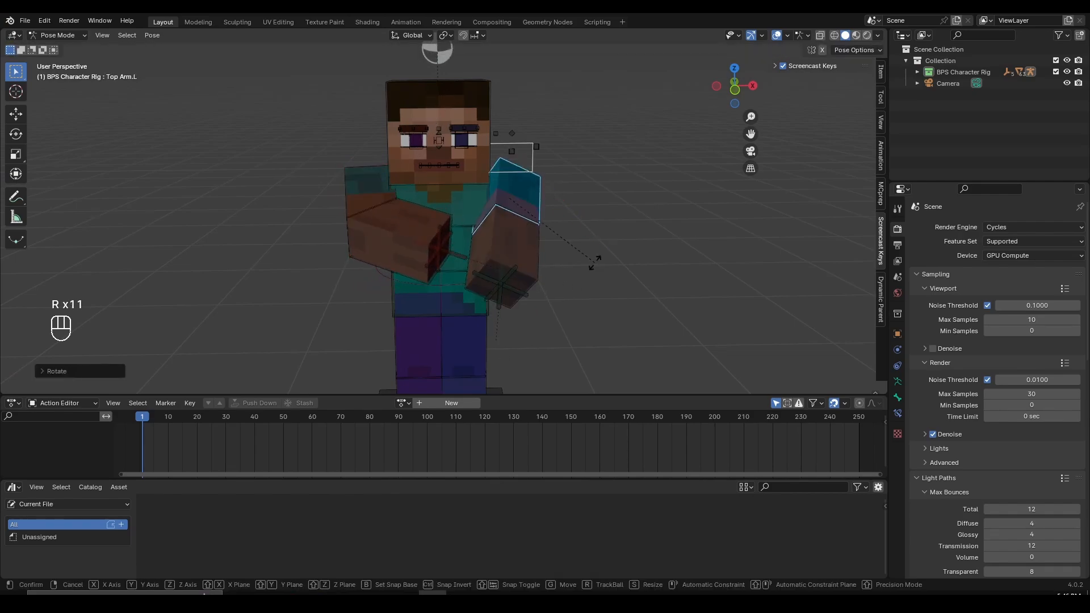
key(r)
click(542, 243)
Rotate the Bottom Arm.L bone so the left forearm lies across the character's chest.
click(489, 244)
key(r)
click(534, 216)
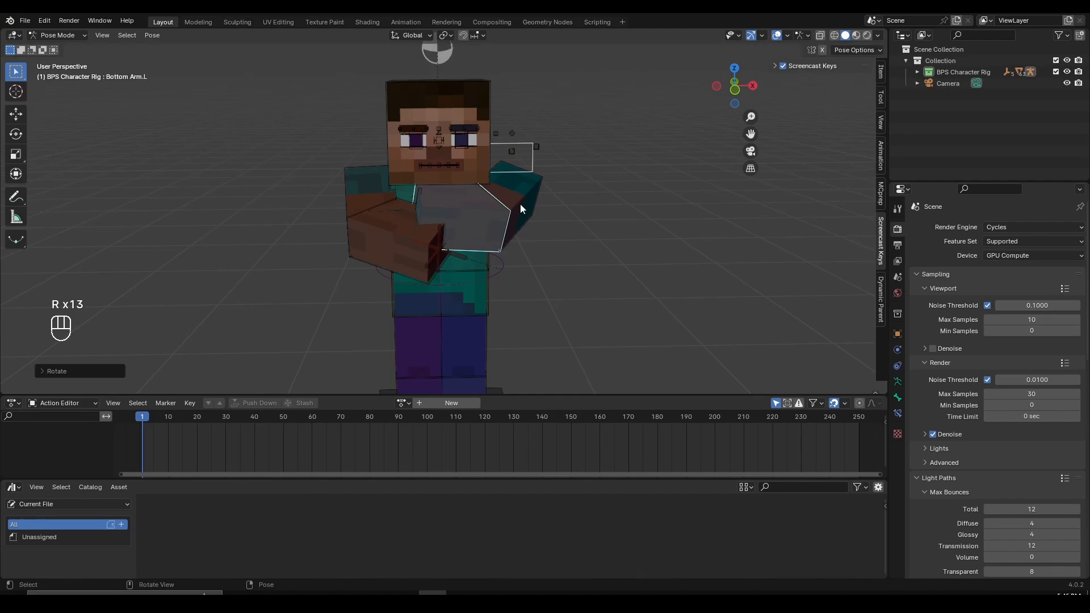
Refine the Top Arm.L bone with a plain and a trackball rotation so the left arm meets the right in front of the chest.
click(520, 203)
key(r)
click(615, 215)
key(r)
key(r)
click(611, 245)
middle_drag(611, 244, 489, 276)
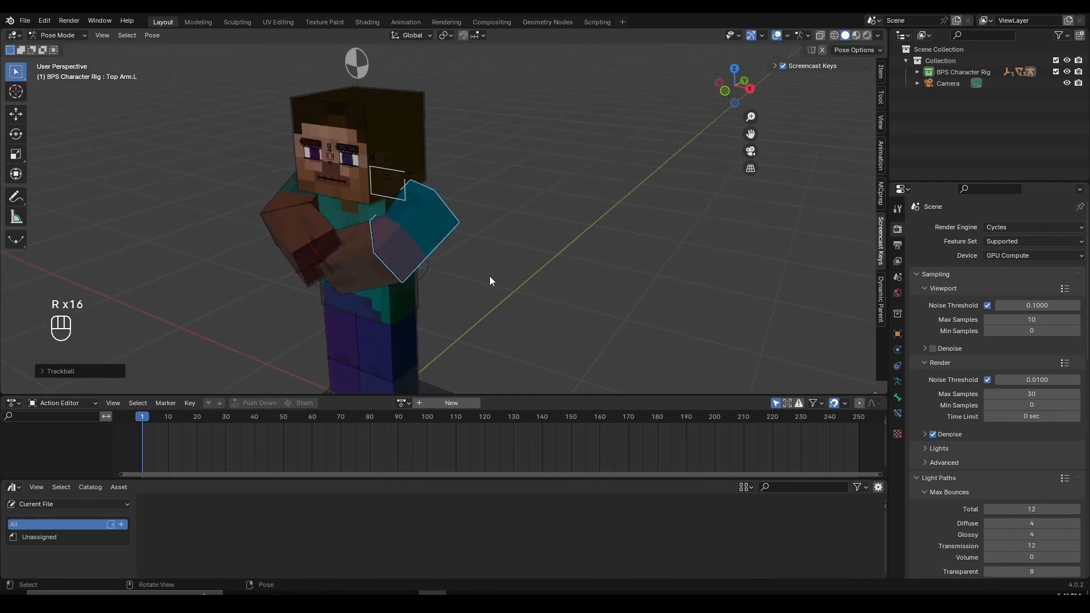
Rotate the Pelvis bone slightly as seen from the character's side.
click(404, 307)
key(f)
scroll(570, 294, down, 6)
middle_drag(570, 295, 471, 281)
scroll(624, 238, up, 5)
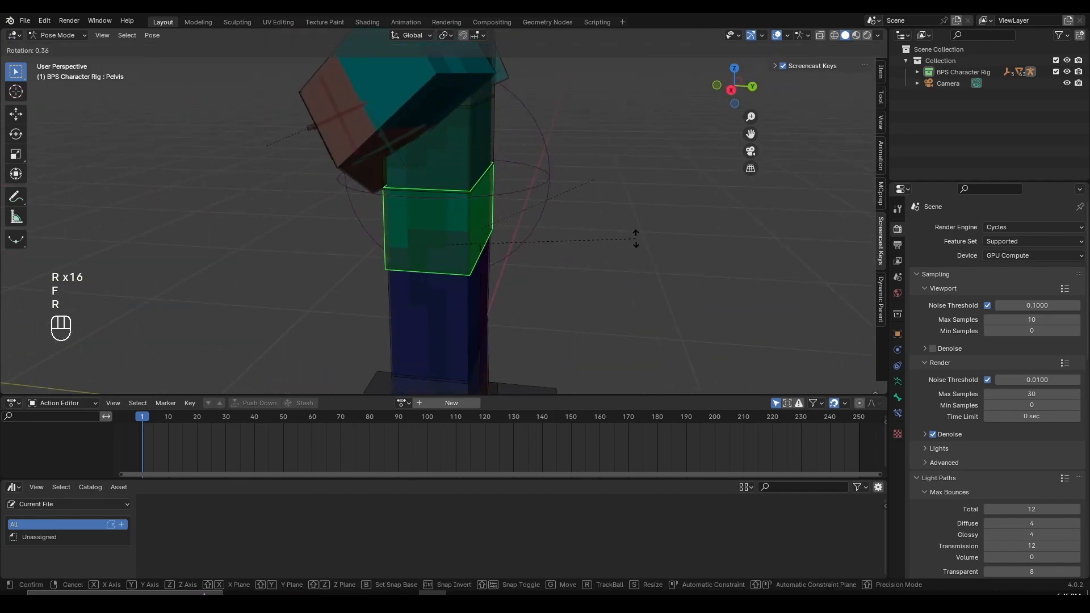
key(r)
Rotate the Torso bone slightly about the X axis.
click(482, 120)
key(r)
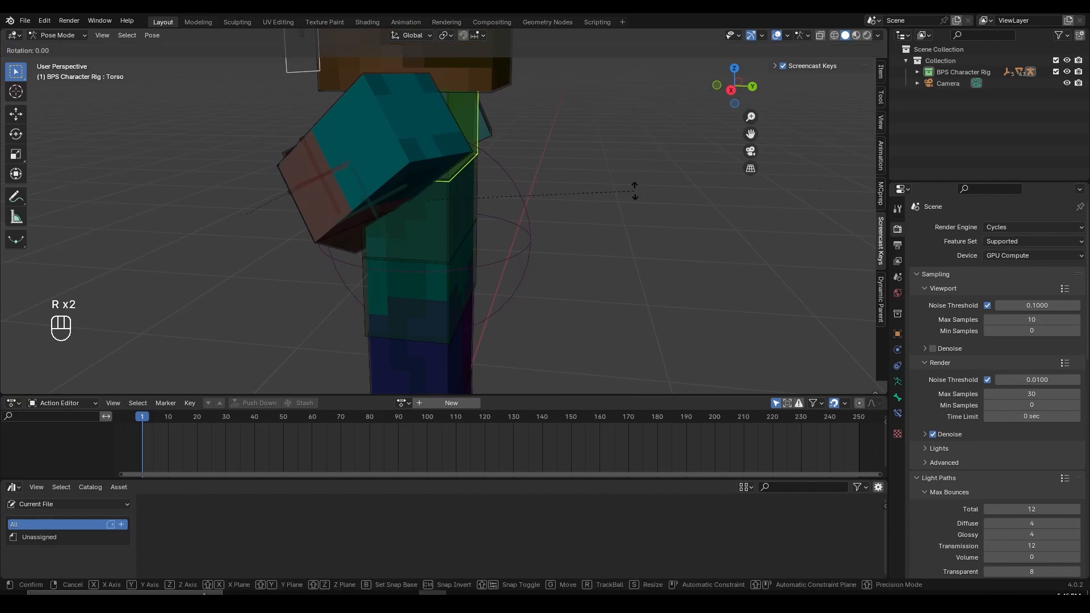
key(x)
click(119, 362)
scroll(344, 292, down, 3)
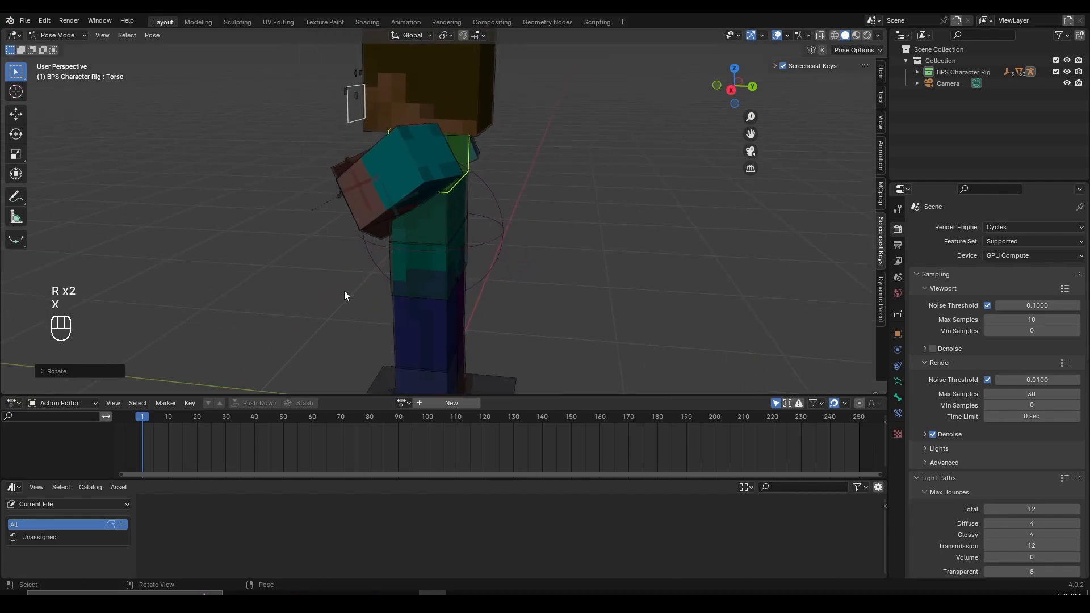
Move the Leg IK.L control slightly outward along the X axis.
middle_drag(344, 291, 529, 252)
click(479, 320)
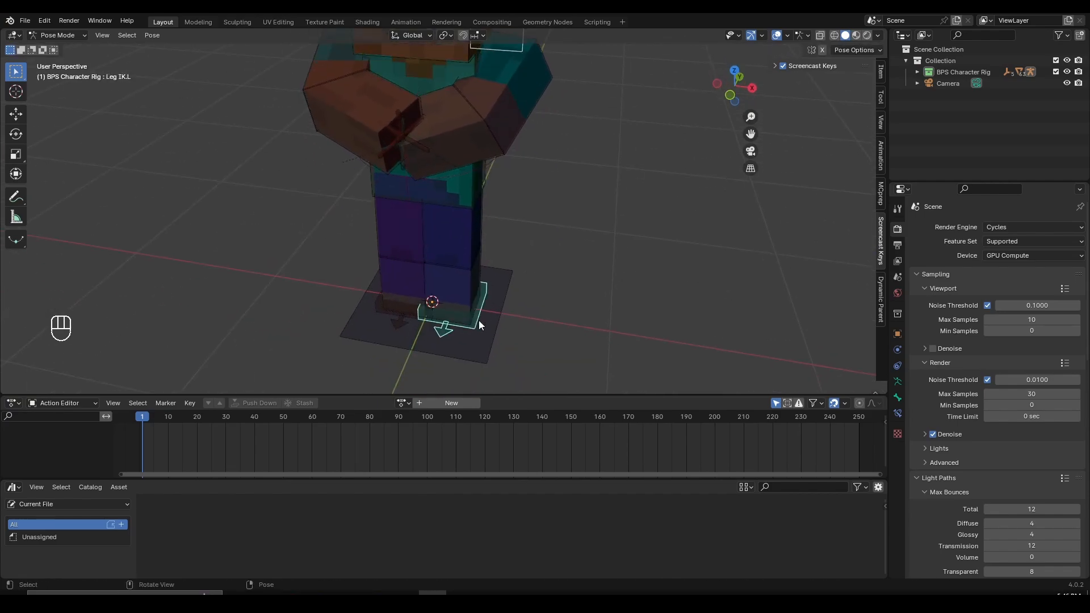
scroll(494, 327, up, 3)
key(g)
key(x)
click(516, 332)
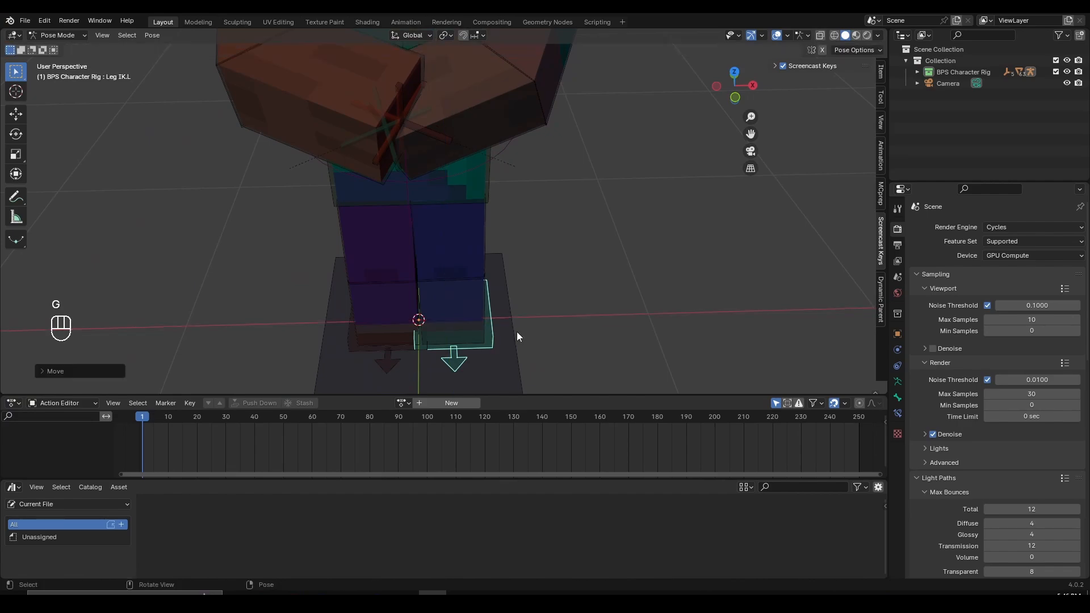
Move the Leg IK.R control outward along the X axis to leave a small gap between the legs.
click(403, 339)
key(g)
key(x)
click(462, 343)
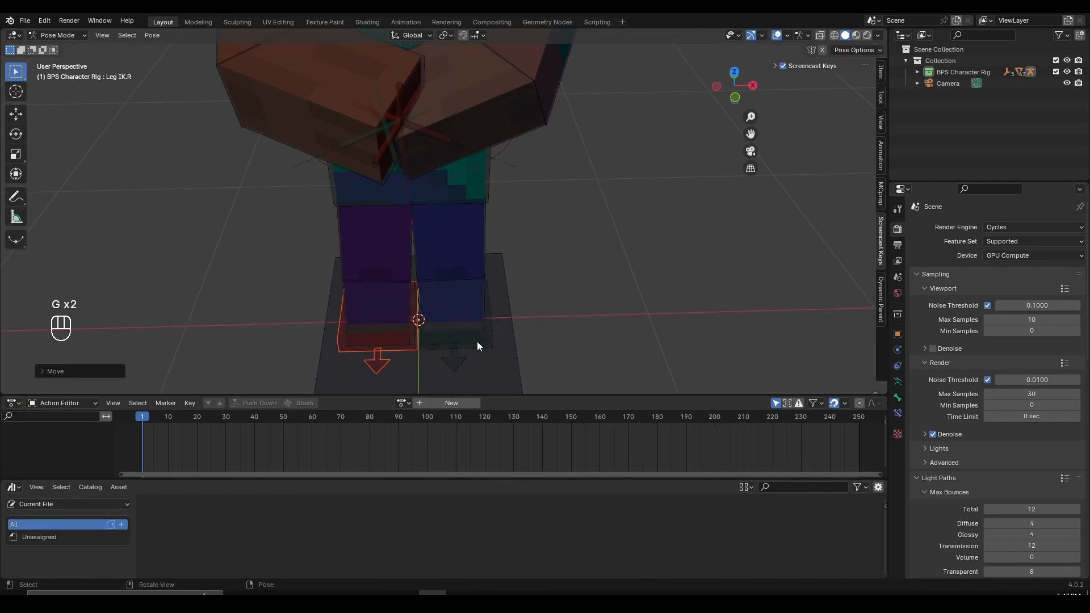
Nudge the Leg IK.L control along the X axis and turn the foot slightly about the Z axis.
click(487, 339)
key(g)
key(x)
click(487, 340)
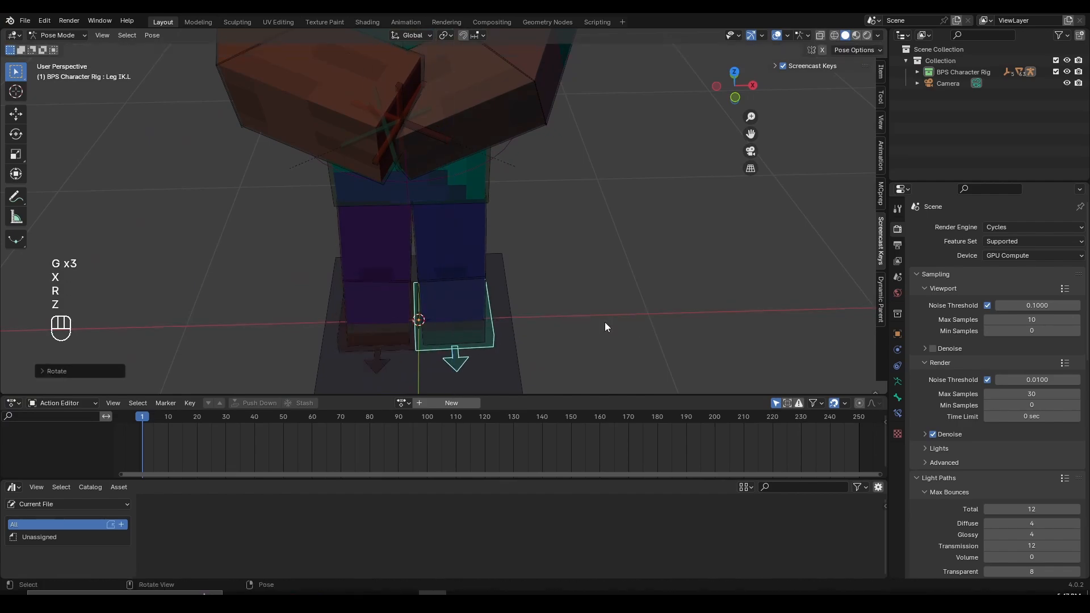
Trackball-rotate the Top Arm.R and Top Arm.L bones so both forearms meet in front of the chest.
scroll(605, 321, down, 4)
click(348, 103)
key(r)
key(z)
key(r)
key(r)
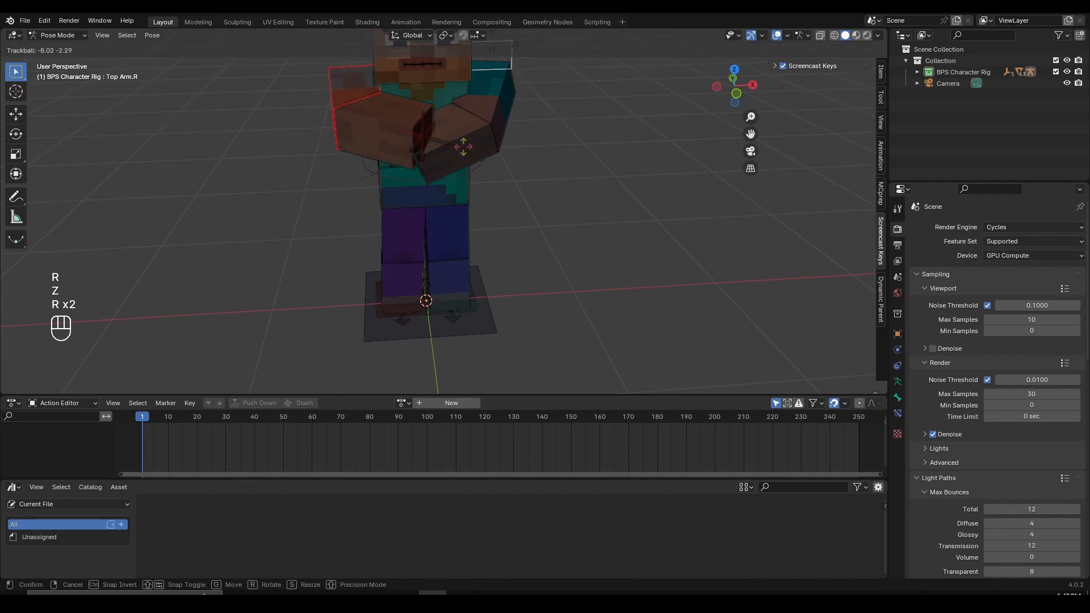
click(464, 148)
click(499, 118)
middle_drag(512, 125, 465, 144)
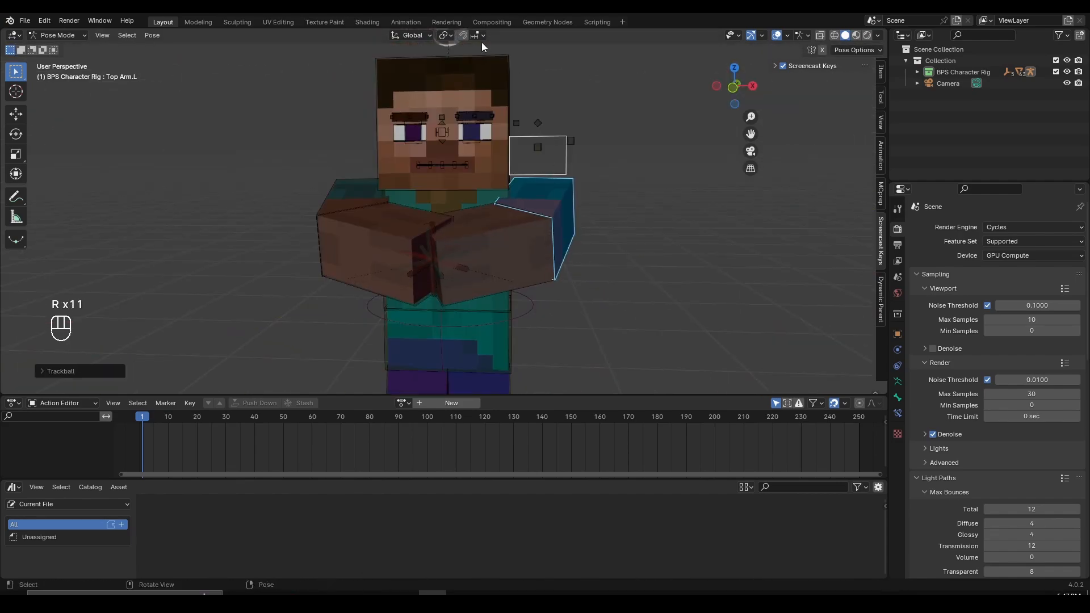
Tilt the Head bone slightly with a plain rotation and a trackball rotation.
click(497, 61)
key(r)
click(662, 172)
key(r)
key(r)
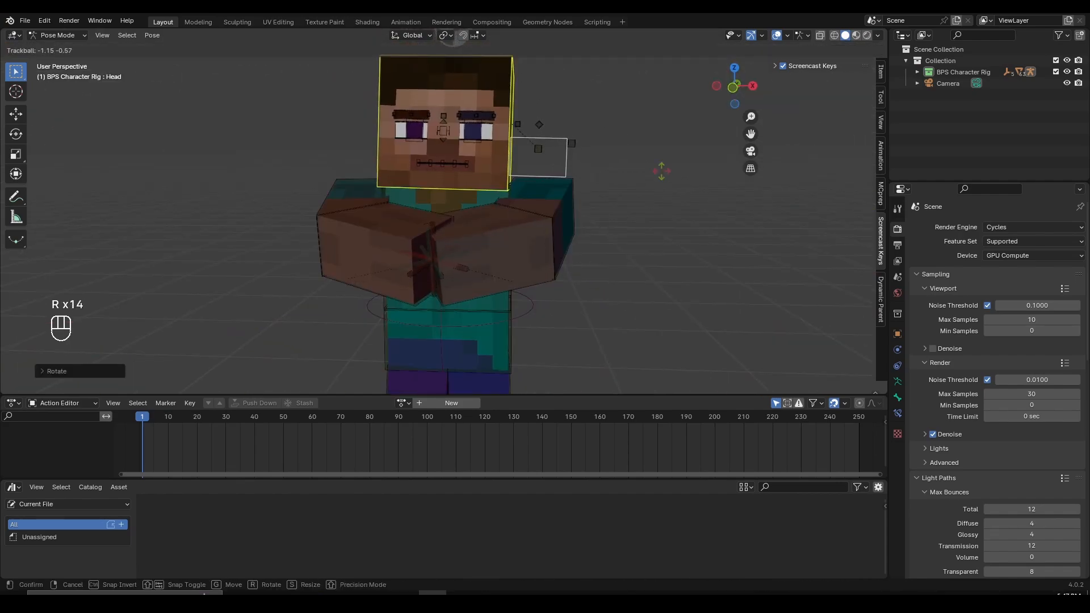
click(619, 181)
middle_drag(618, 182, 594, 184)
Rotate the Top Arm.R and Top Arm.L bones to raise both forearms slightly.
click(355, 192)
key(r)
click(623, 242)
key(r)
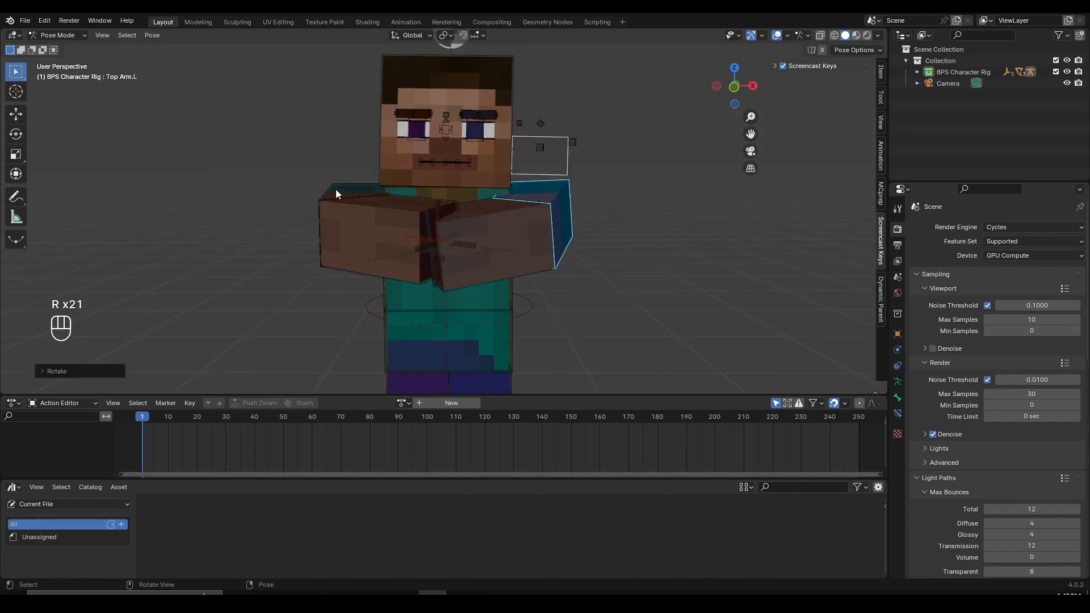
Rotate and trackball-rotate the Top Arm.R bone to lower the right forearm beneath the left one.
click(333, 187)
key(r)
click(509, 223)
key(r)
key(r)
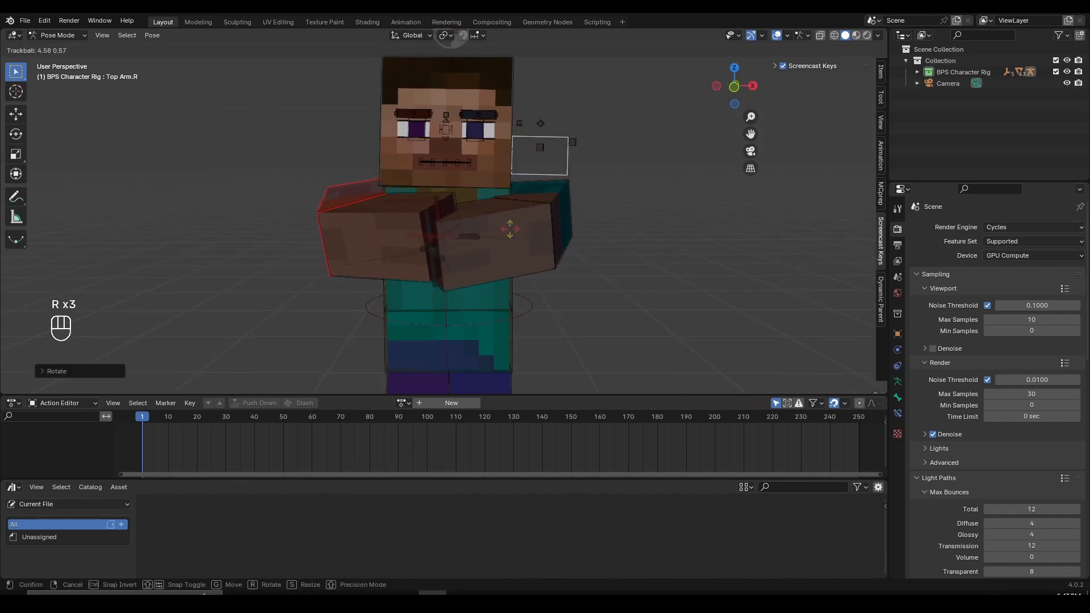
click(506, 242)
Adjust the Top Arm.L bone with plain and trackball rotations to reposition the left forearm against the right.
click(565, 216)
key(r)
click(577, 259)
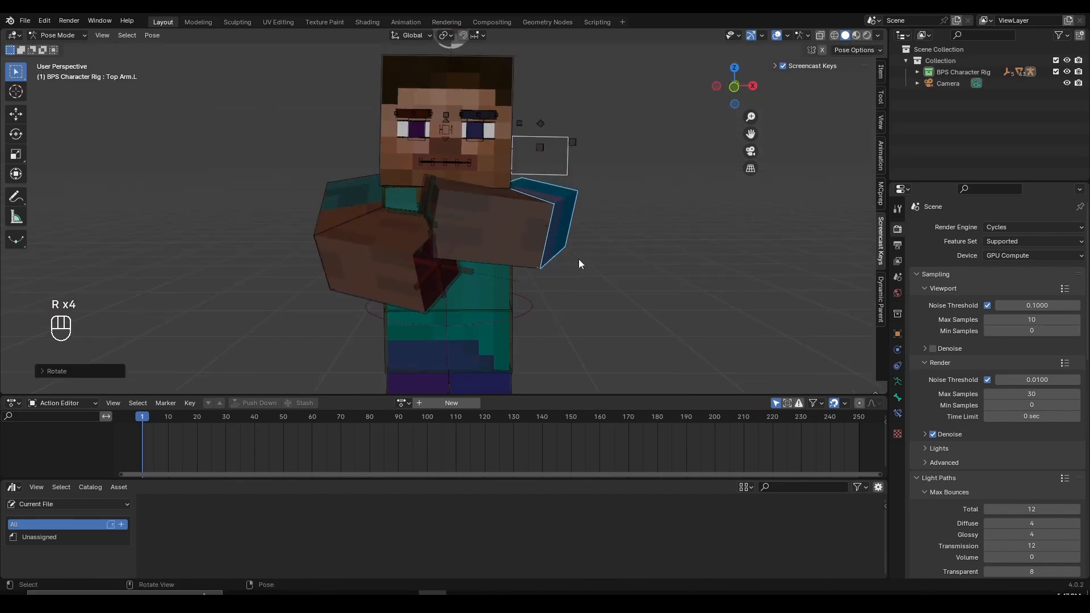
key(r)
key(r)
key(r)
click(590, 261)
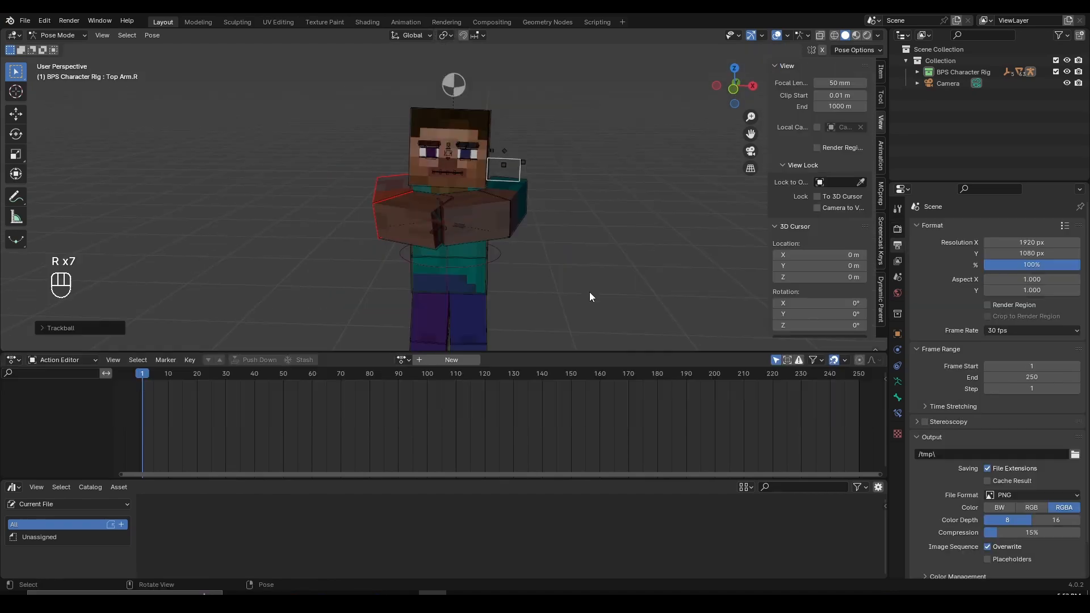
Fine-tune the Top Arm.R bone with plain and trackball rotations to finish the crossed-arms pose.
key(r)
click(592, 288)
key(r)
key(r)
click(604, 286)
middle_drag(604, 281, 520, 169)
middle_drag(539, 245, 556, 244)
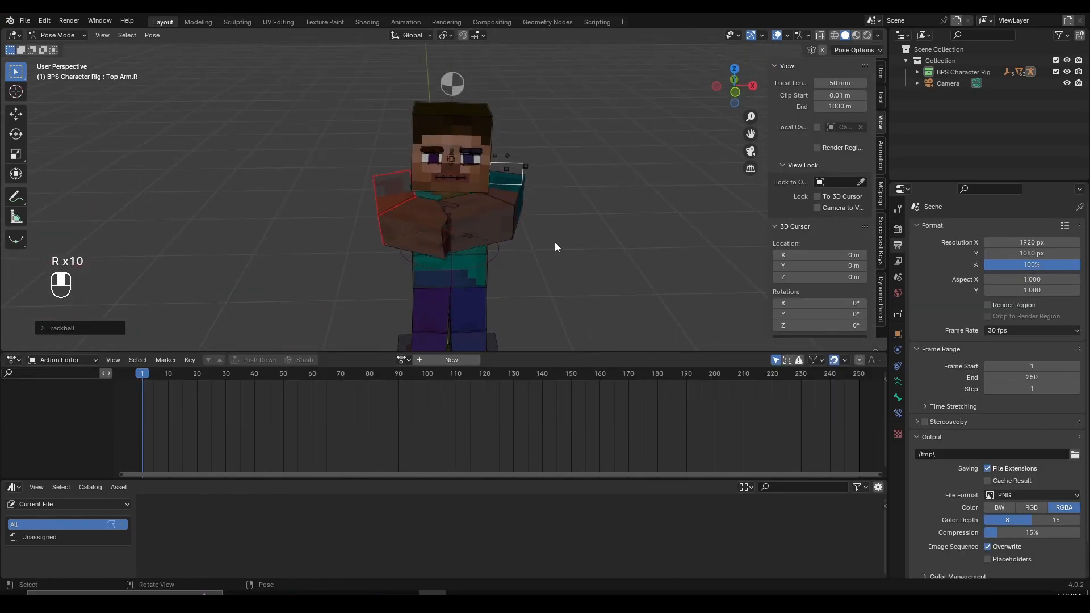
Select the upper and lower bones of both arms, the Head bone and both Leg IK controls together.
shift+click(514, 210)
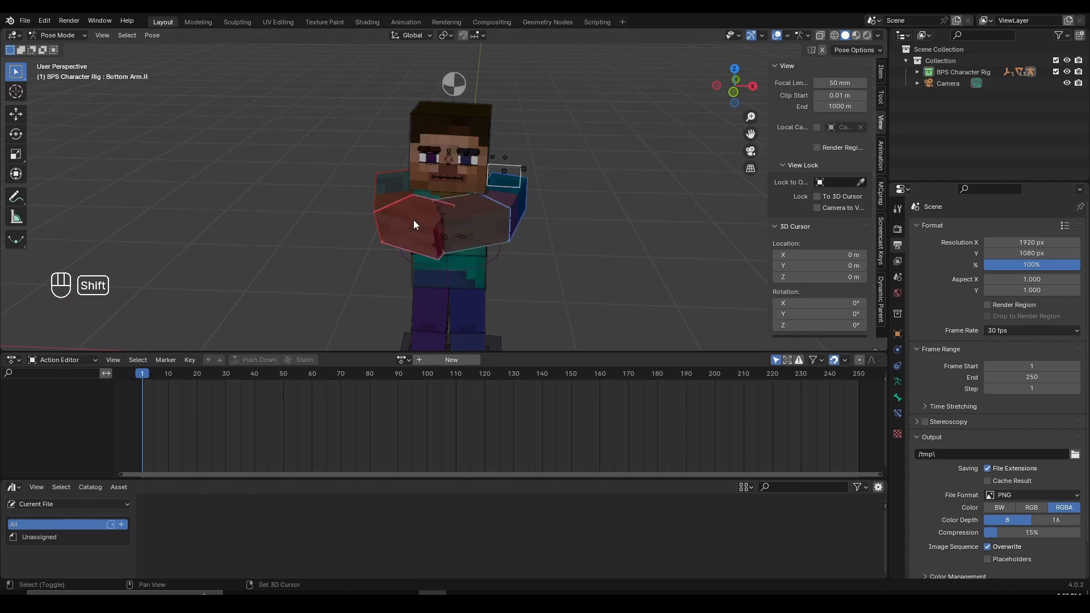
shift+click(390, 192)
shift+scroll(482, 117, down, 9)
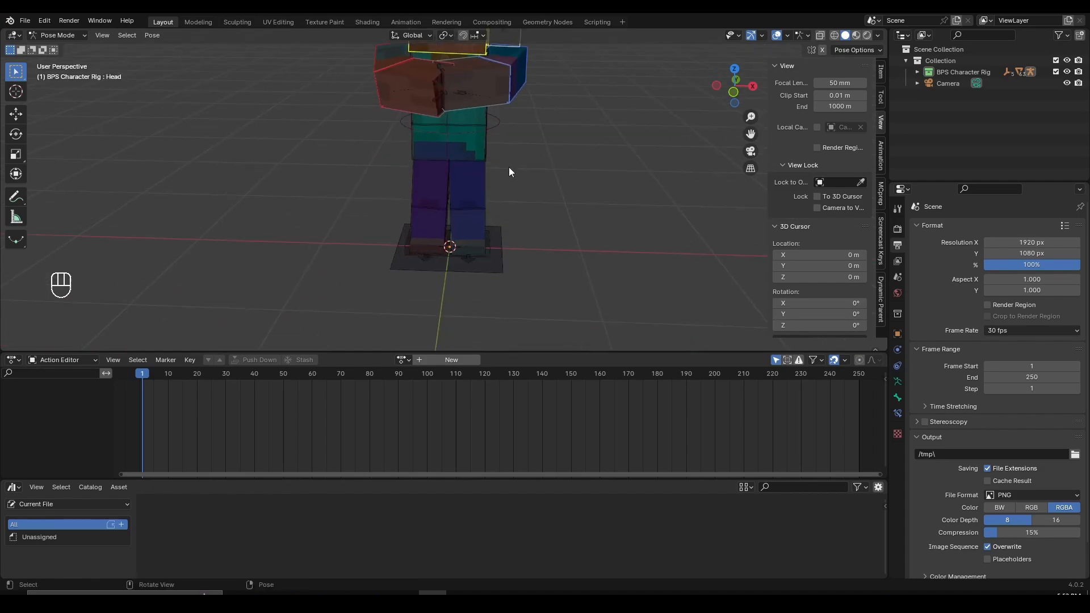
scroll(500, 260, up, 1)
shift+click(471, 267)
shift+click(428, 262)
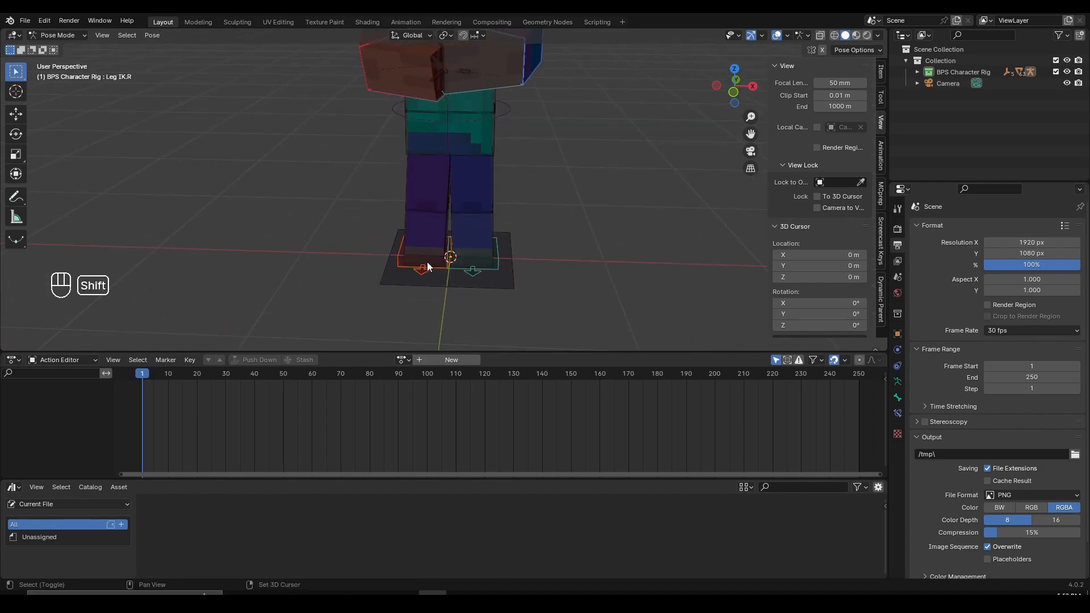
Add the Pelvis and Torso bones to the selection and create a pose asset from the selected bones.
shift+middle_drag(525, 155, 507, 246)
shift+click(507, 246)
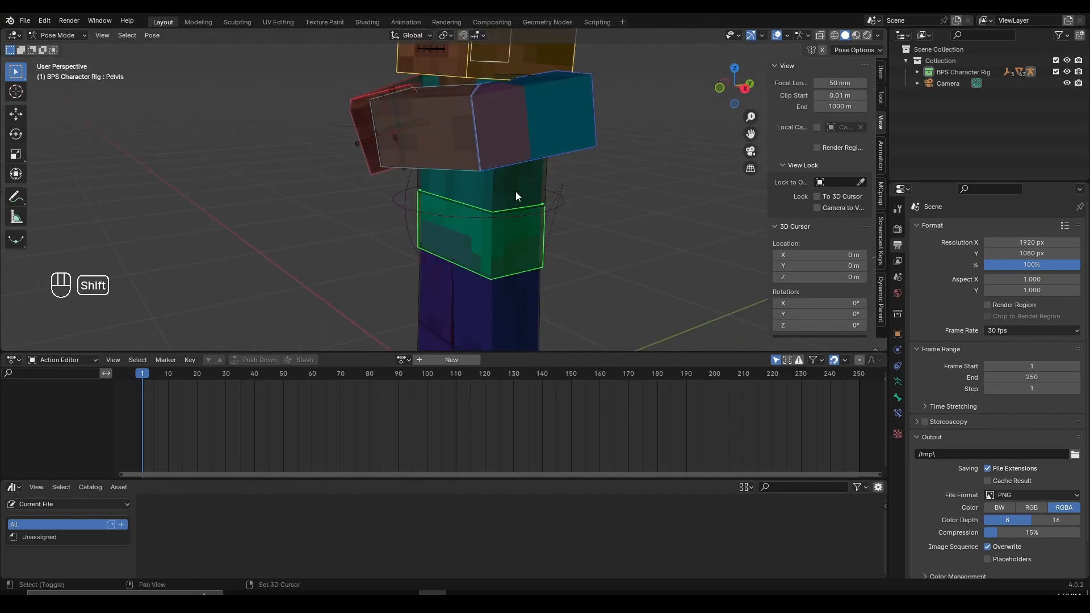
shift+click(509, 192)
middle_drag(591, 193, 620, 184)
shift+click(517, 134)
scroll(452, 167, down, 2)
scroll(452, 166, down, 3)
scroll(449, 270, up, 1)
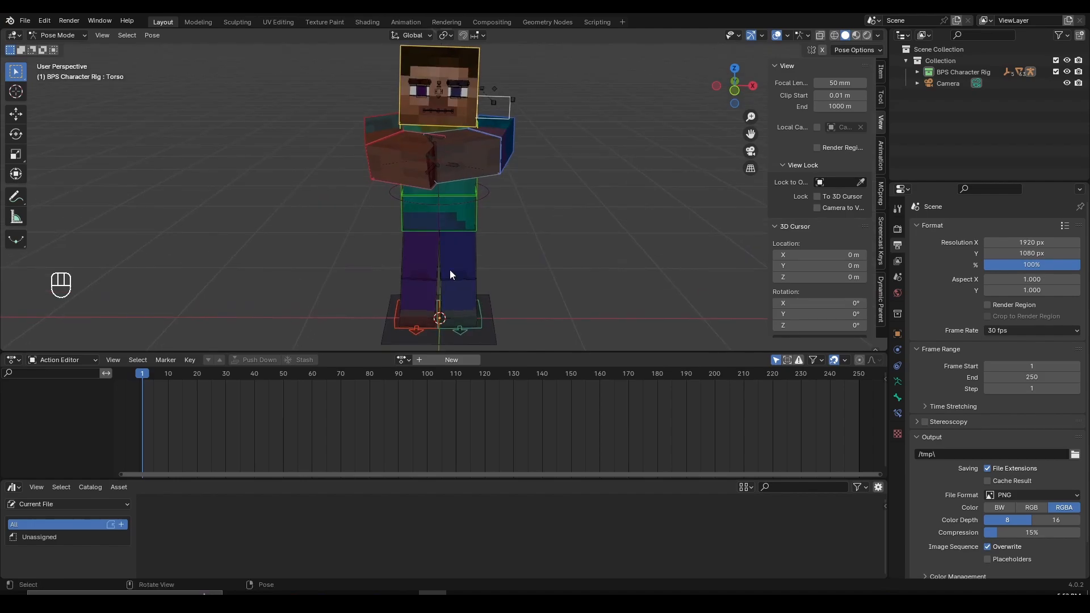
scroll(398, 71, up, 1)
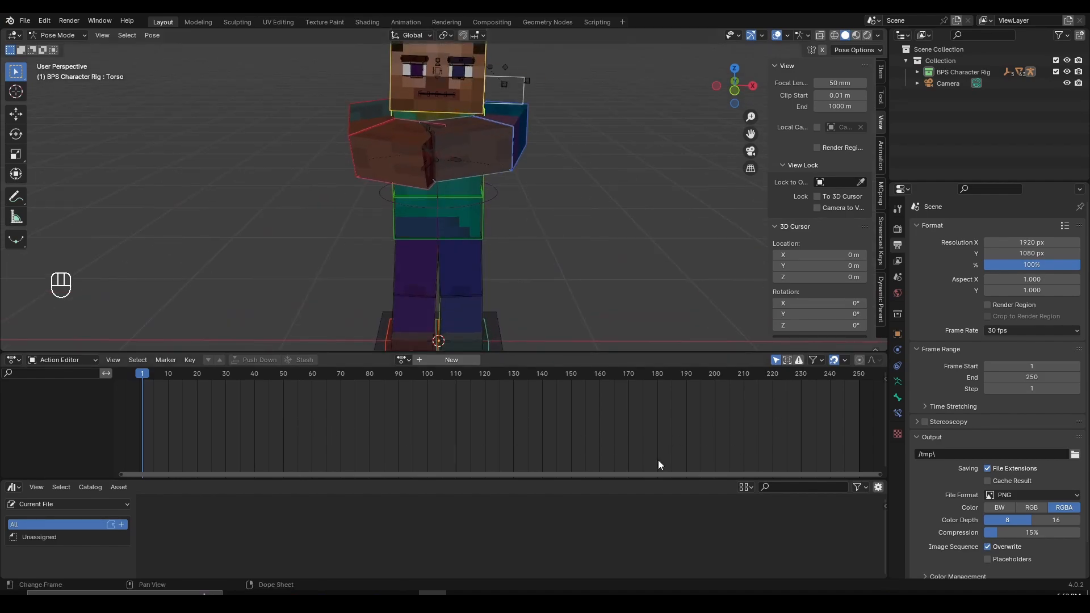
key(n)
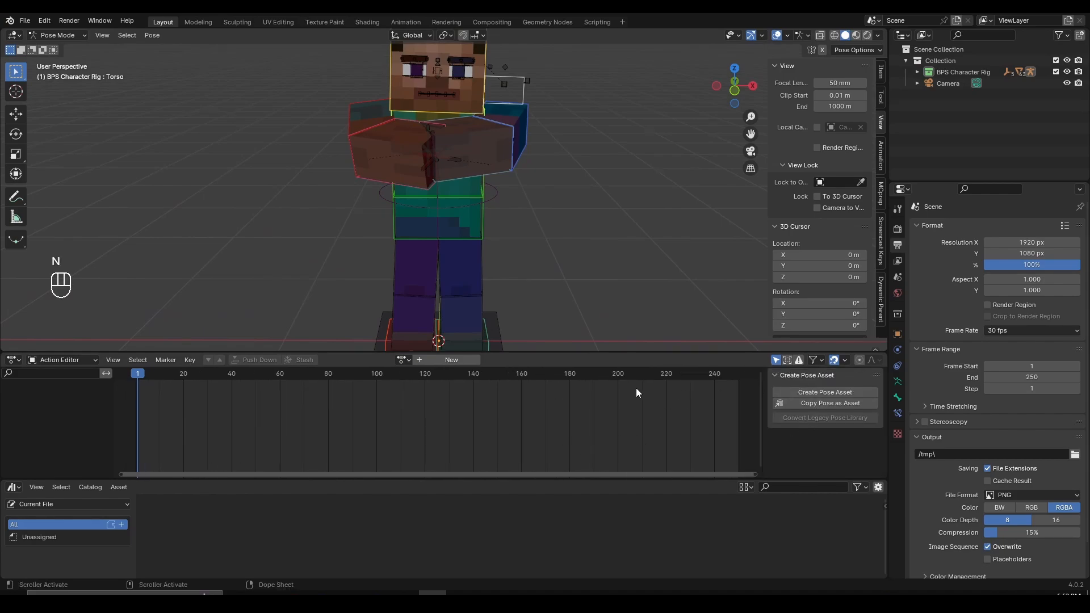
click(847, 392)
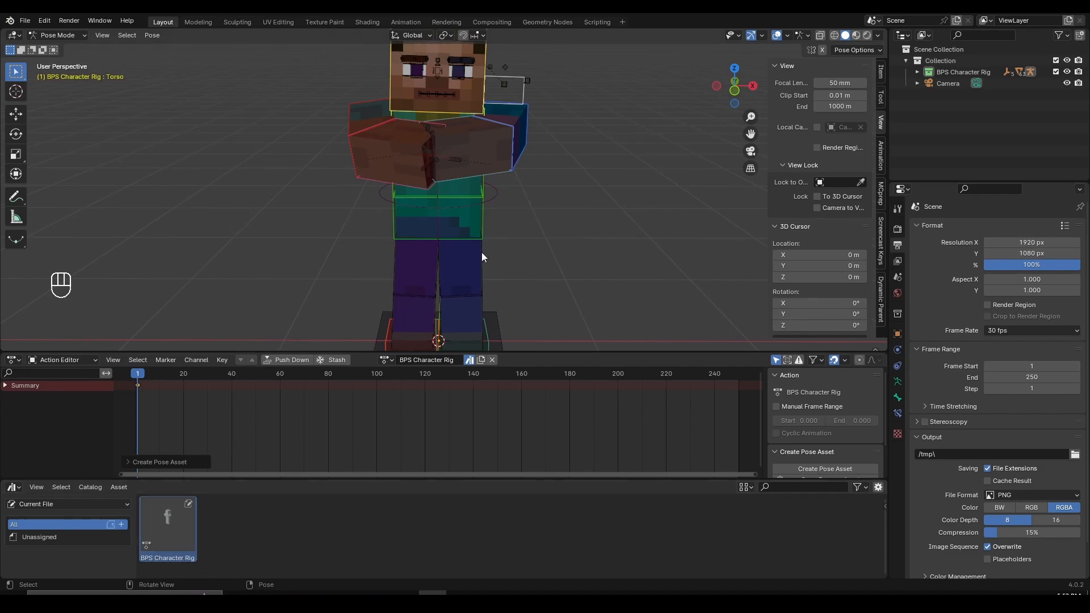
Switch the character rig from Pose Mode to Object Mode.
scroll(482, 252, down, 4)
middle_drag(533, 209, 489, 230)
scroll(500, 229, down, 3)
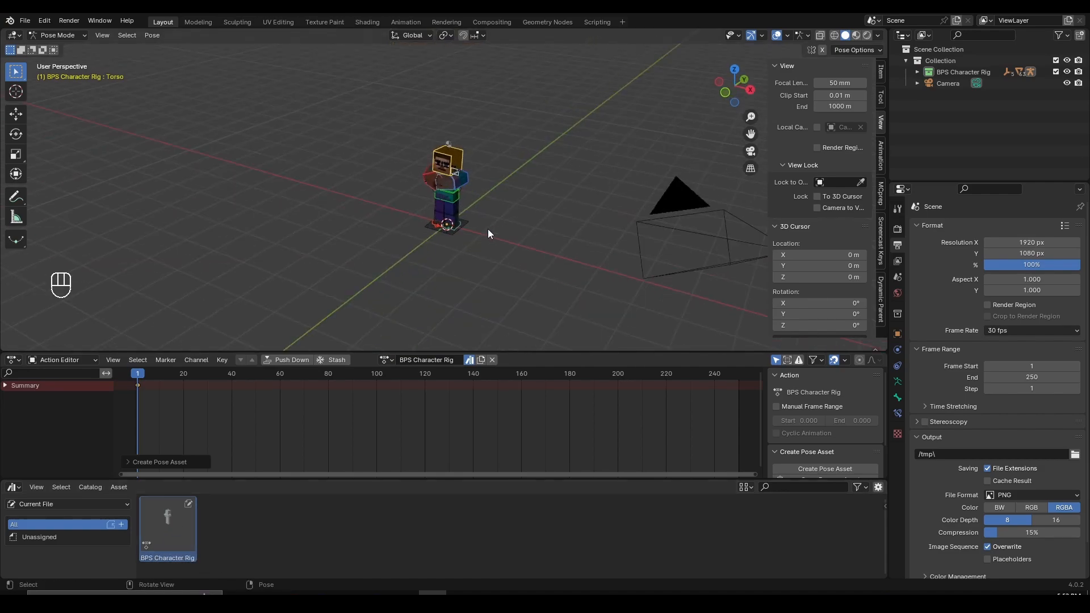
scroll(488, 229, up, 3)
key(ctrl+Tab)
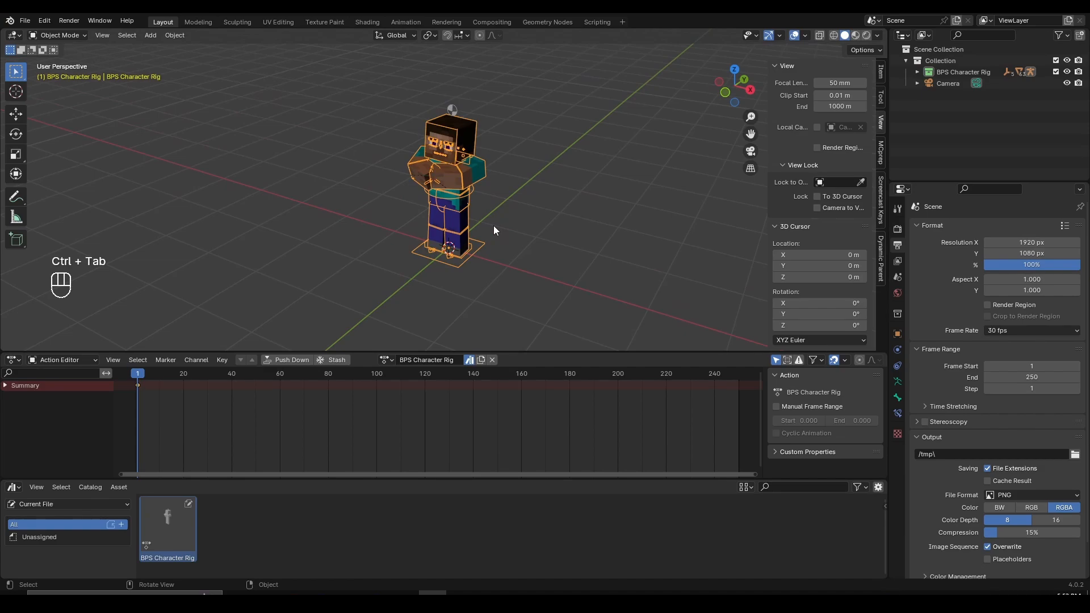
key(shift+a)
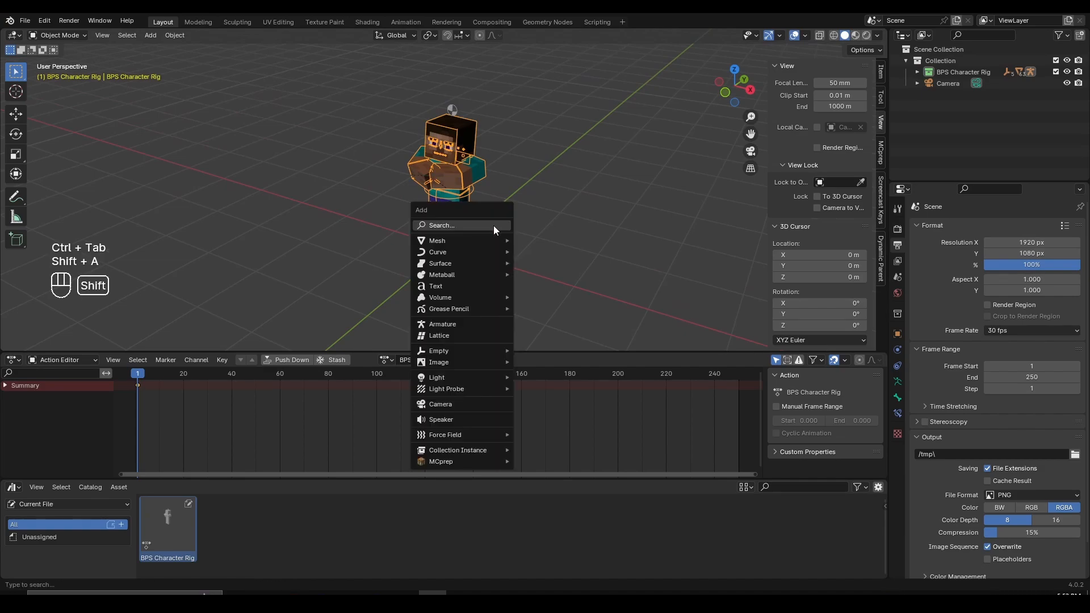
click(468, 405)
scroll(462, 227, down, 5)
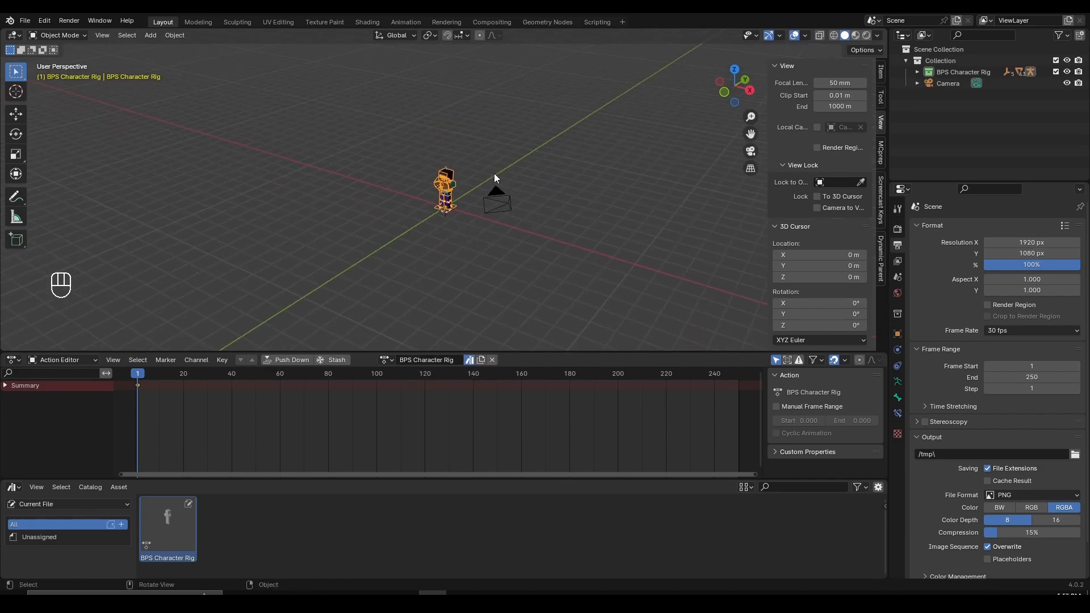
View the scene through the existing camera.
key(KP_0)
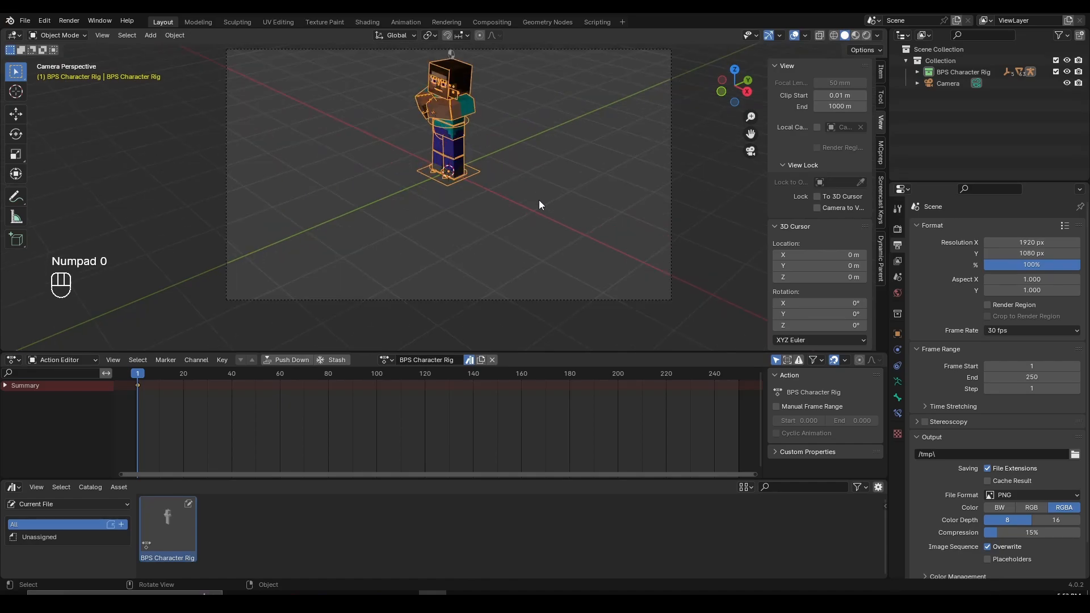
click(751, 151)
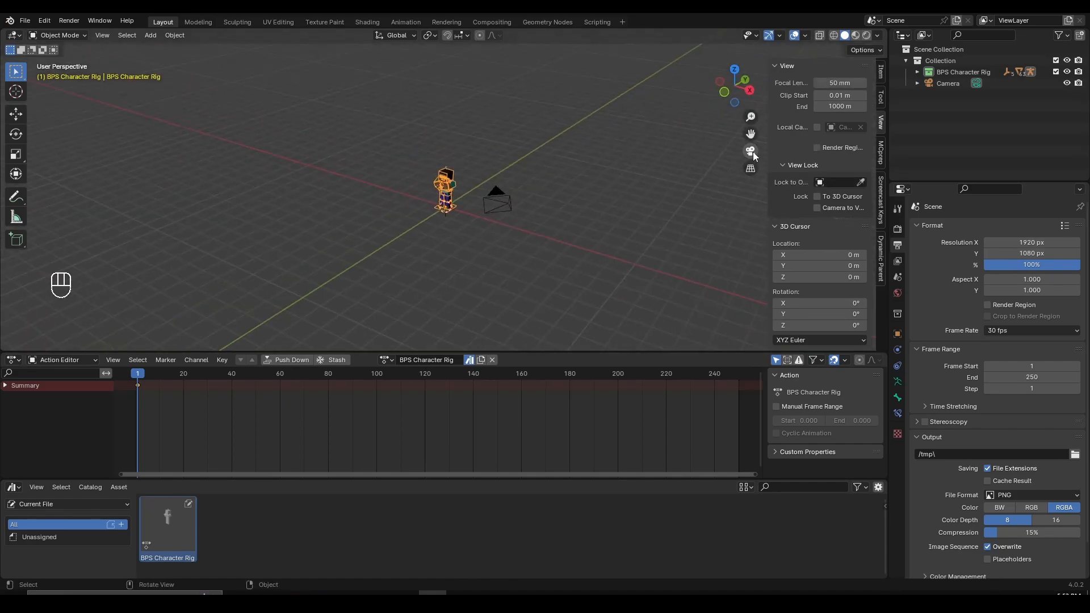
scroll(753, 151, up, 5)
key(KP_0)
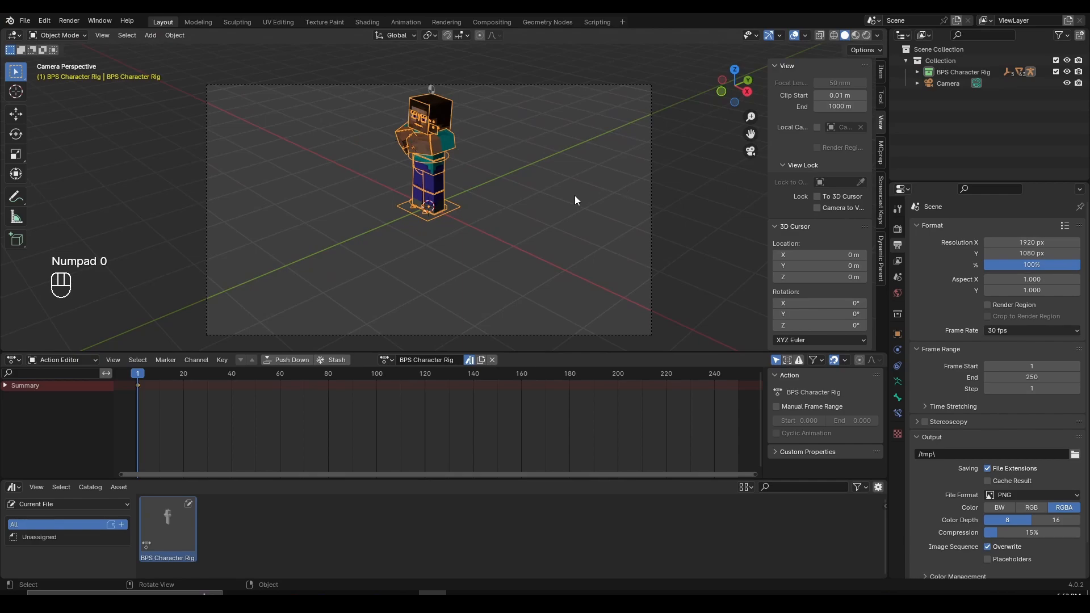
Fly the camera around to face the character from the front, framing it from the head down to the legs.
key(shift+f)
key(w)
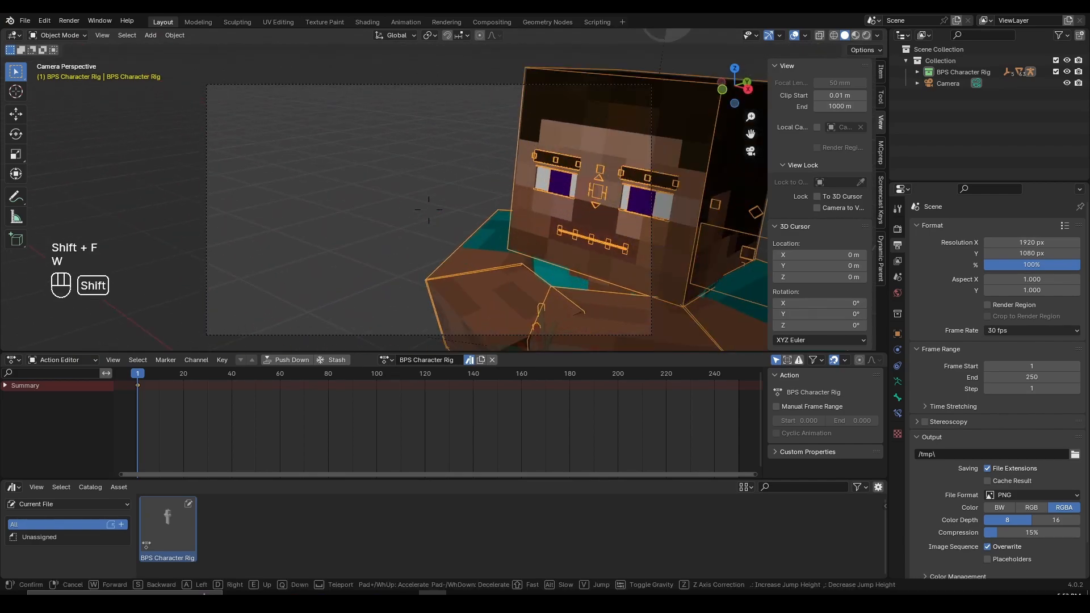
key(a)
key(s)
key(q)
key(d)
key(w)
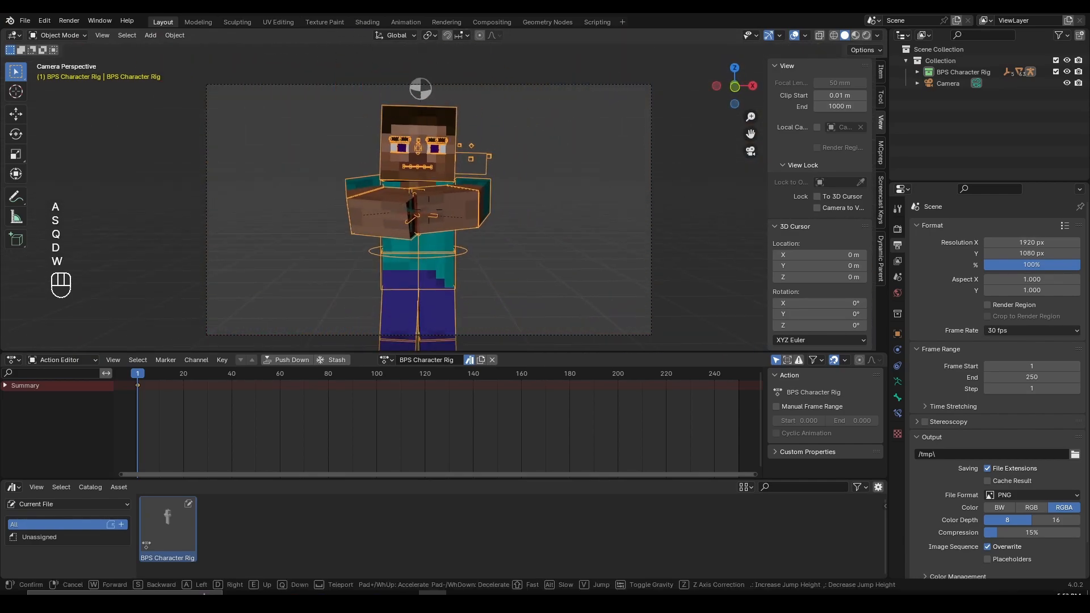
key(e)
key(s)
key(w)
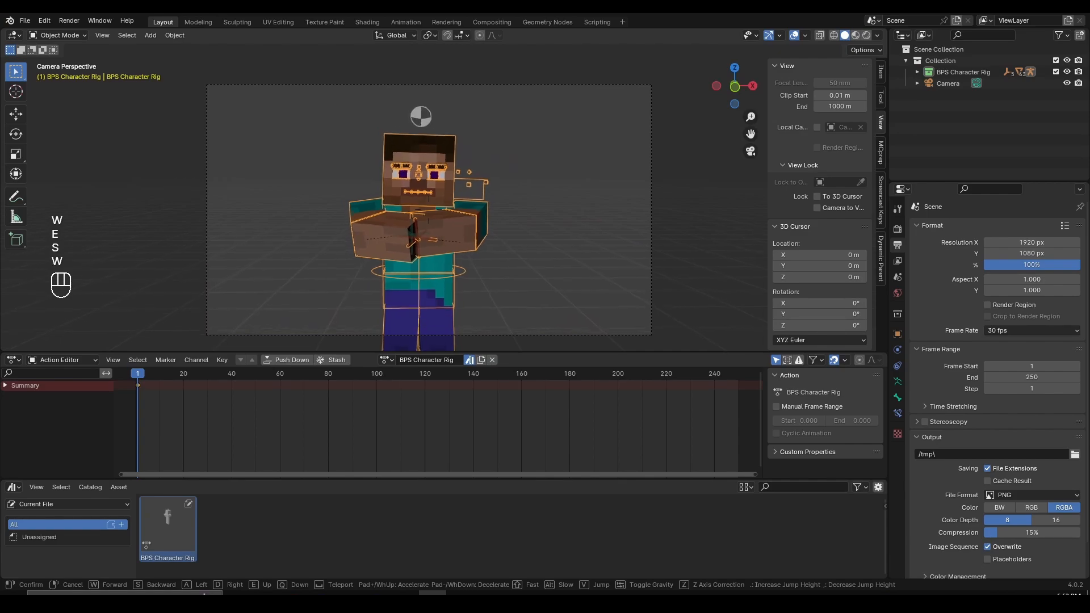
key(q)
key(w)
key(e)
key(s)
key(w)
click(575, 199)
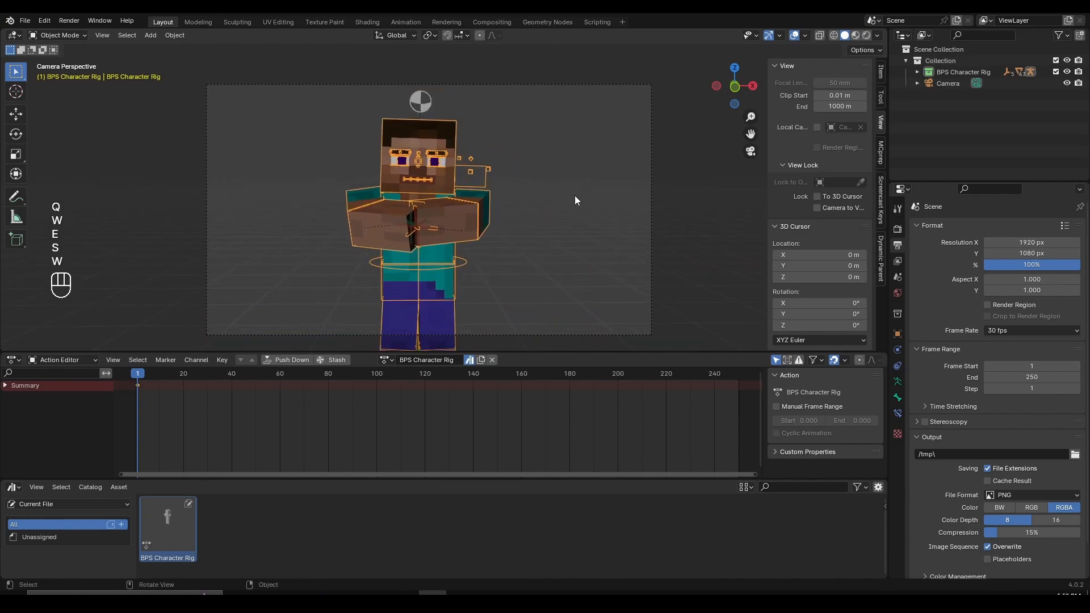
Turn on the lock that makes the camera follow the view.
key(b)
key(n)
key(n)
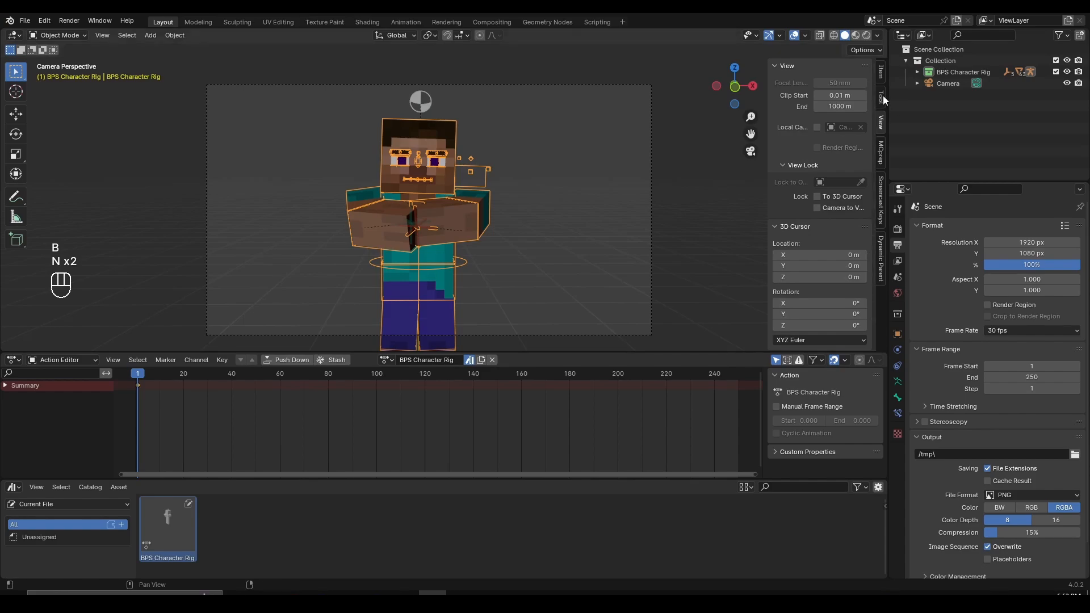
click(881, 105)
click(881, 121)
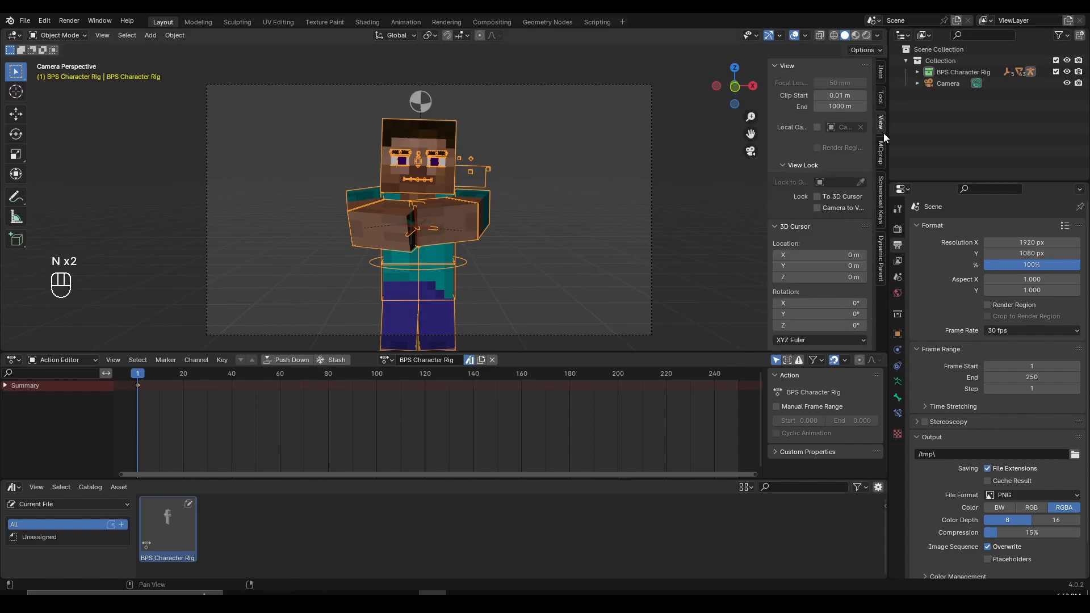
click(826, 206)
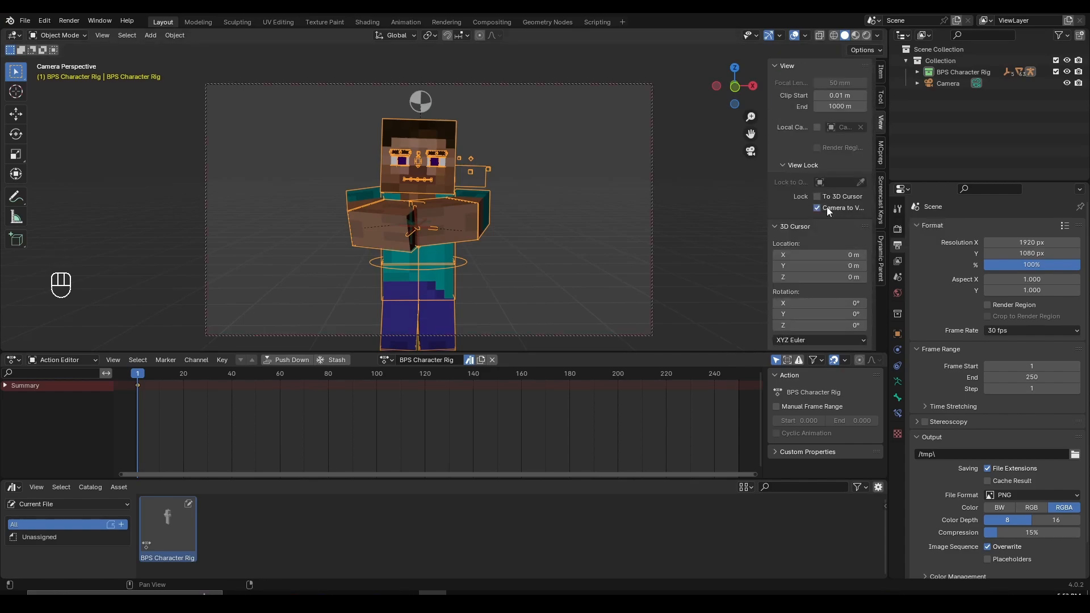
Tilt the camera slightly downward on the character and turn off the camera-to-view lock.
middle_drag(571, 227, 521, 207)
scroll(557, 200, up, 1)
scroll(547, 202, up, 2)
scroll(536, 204, down, 2)
scroll(522, 208, up, 1)
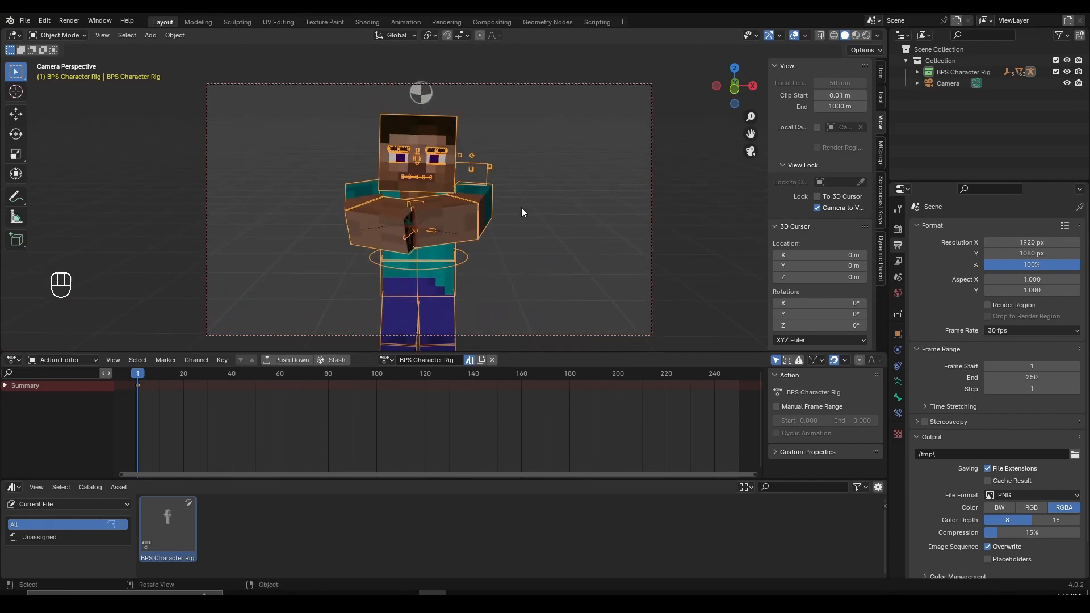
click(841, 210)
Fly the camera back and reposition it so the character's whole body, including the feet, fits in the frame.
scroll(489, 184, down, 2)
key(shift+f)
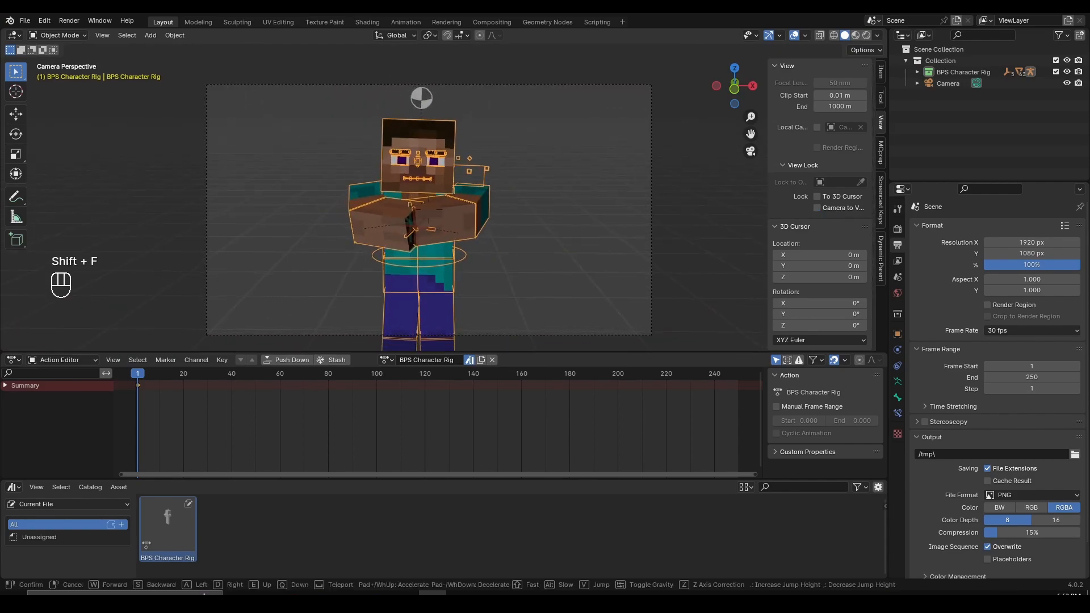
key(q)
key(s)
key(e)
key(w)
key(s)
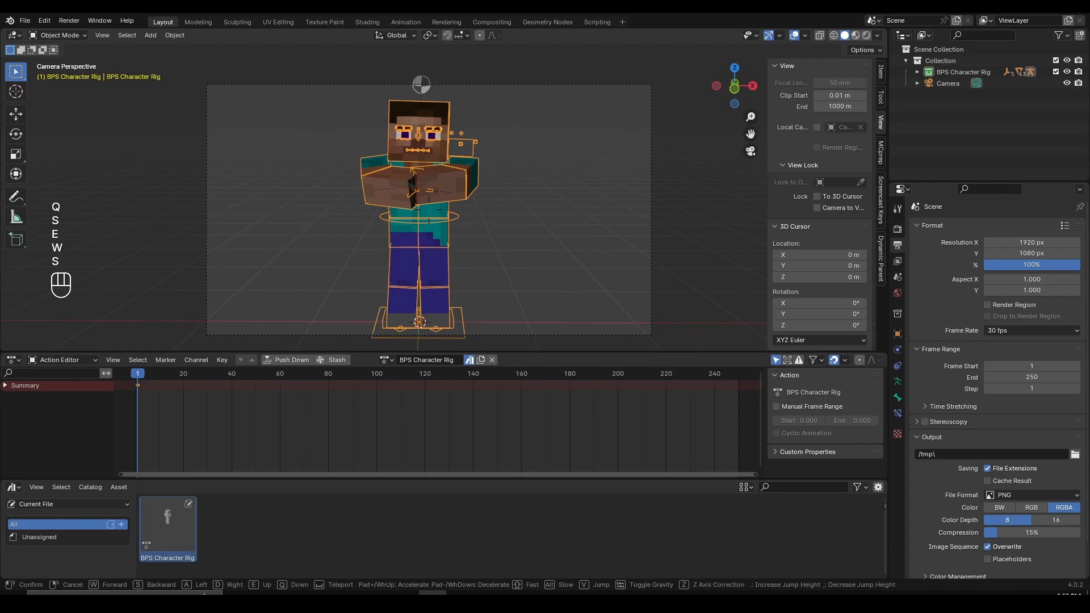
key(q)
key(e)
click(489, 184)
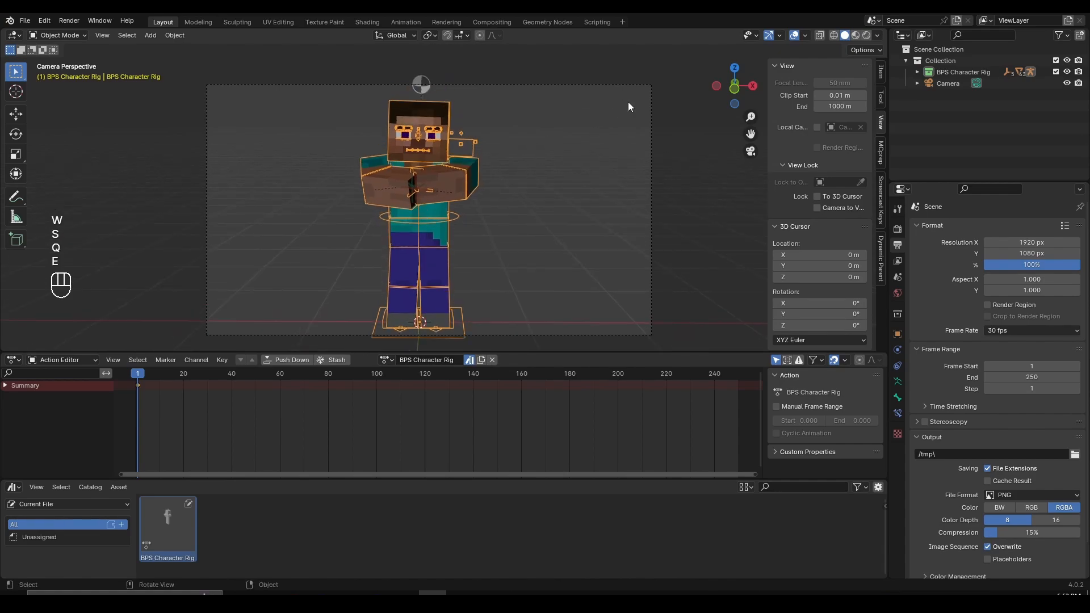
Set the render resolution to 512 by 512 px.
click(899, 230)
click(898, 245)
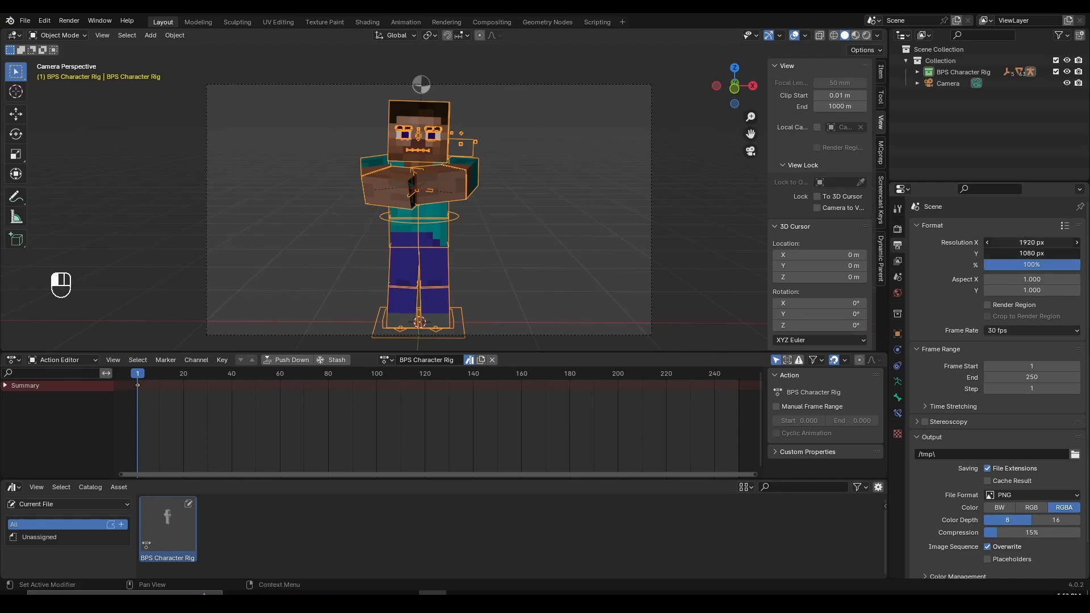
click(1044, 242)
text(512)
key(Return)
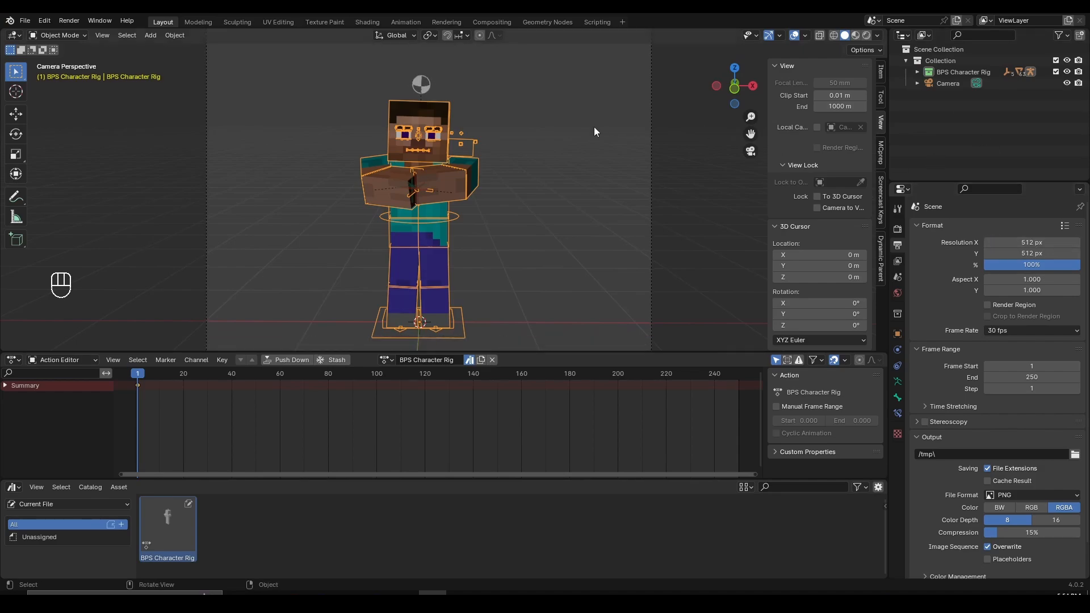
Fly the camera closer so the full character fills the square frame and stands centred in it.
scroll(506, 165, down, 4)
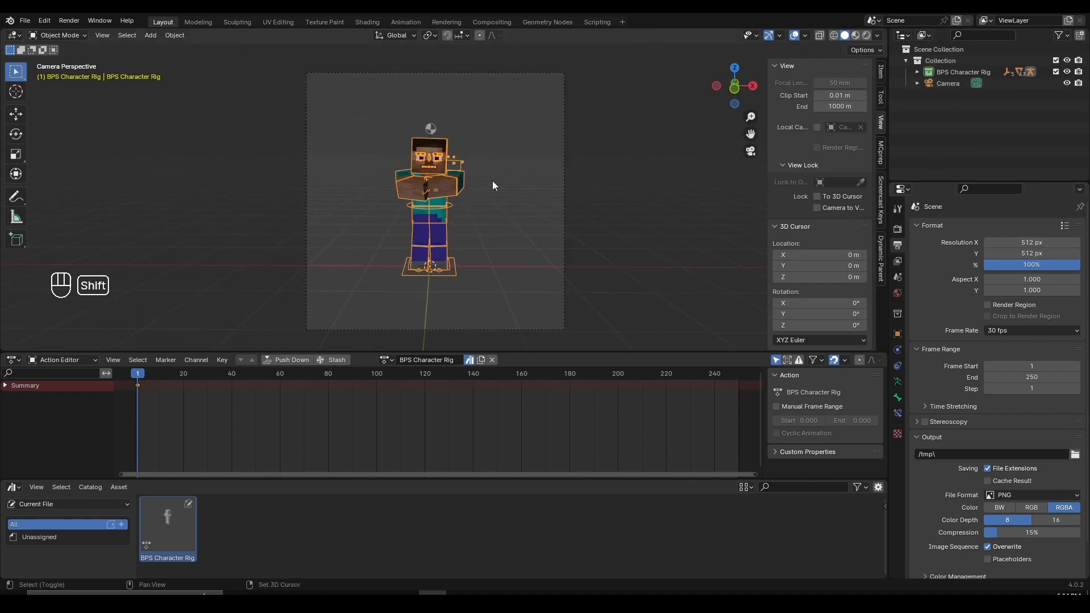
key(shift+f)
key(w)
key(w)
key(w)
key(w)
key(s)
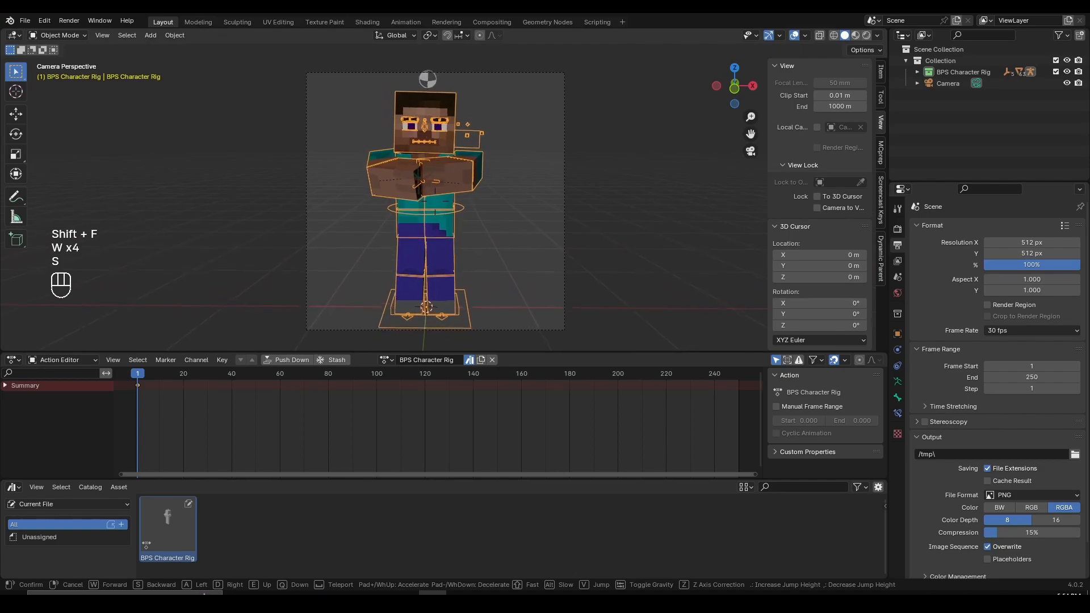
key(w)
key(s)
key(a)
key(d)
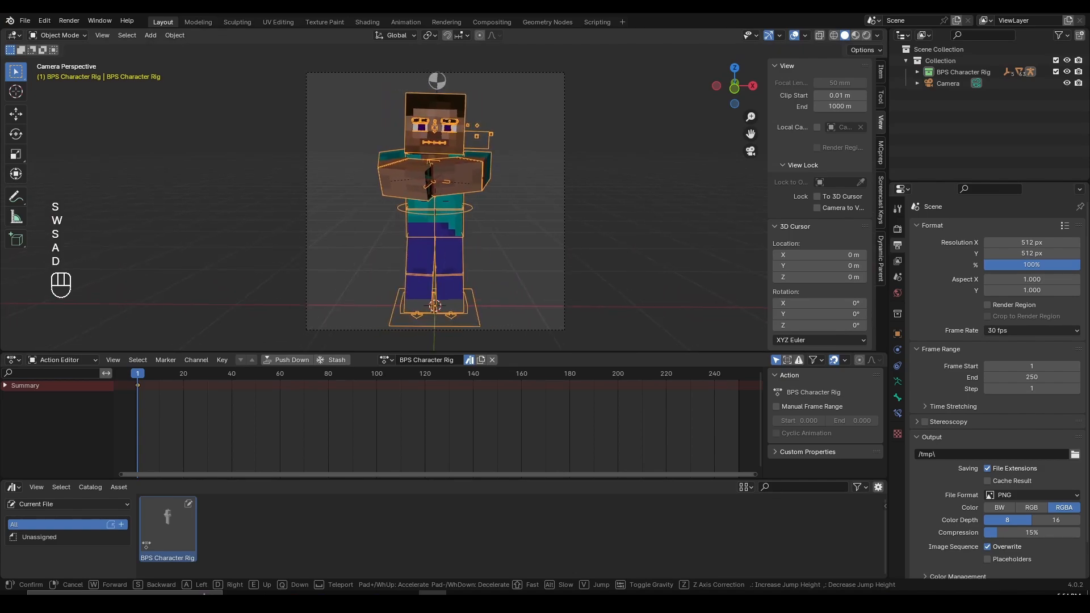
click(494, 182)
key(shift+f)
key(s)
click(467, 182)
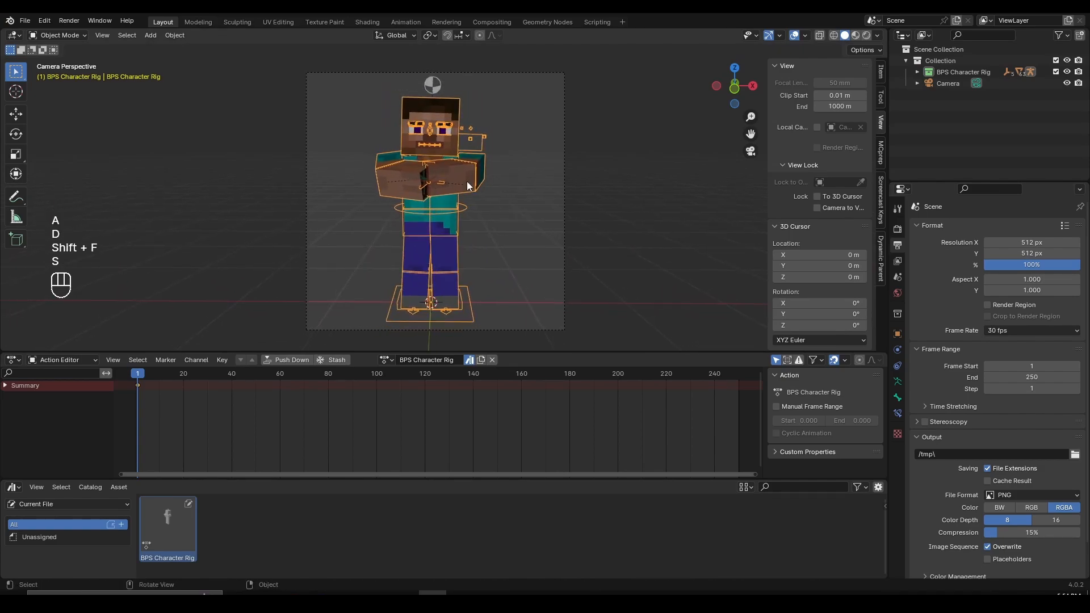
Switch the character rig from Object Mode to Pose Mode.
key(ctrl+Tab)
scroll(468, 192, up, 2)
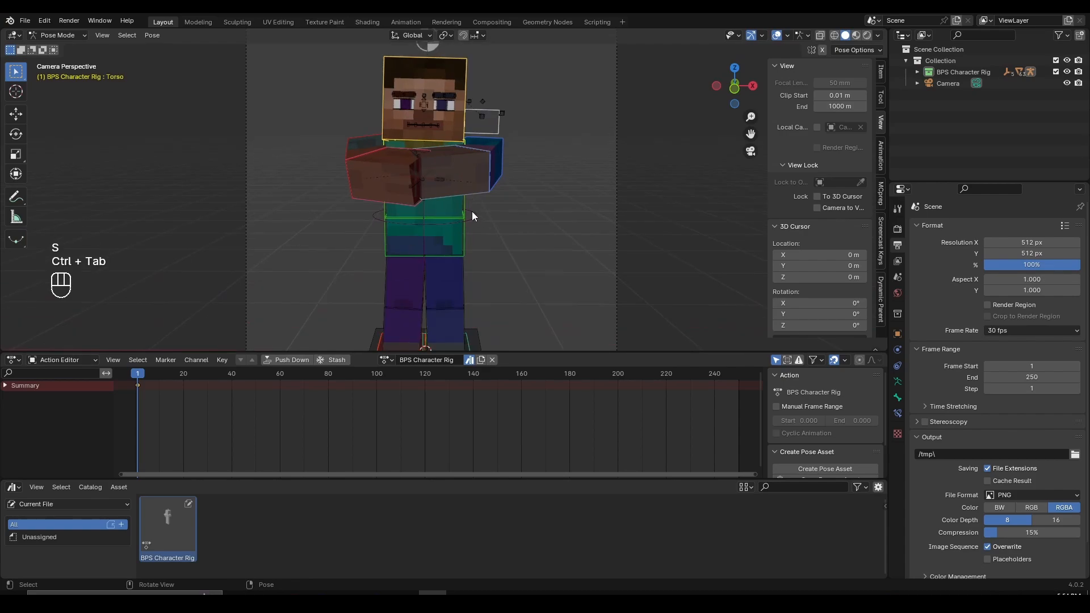
scroll(472, 212, down, 2)
key(g)
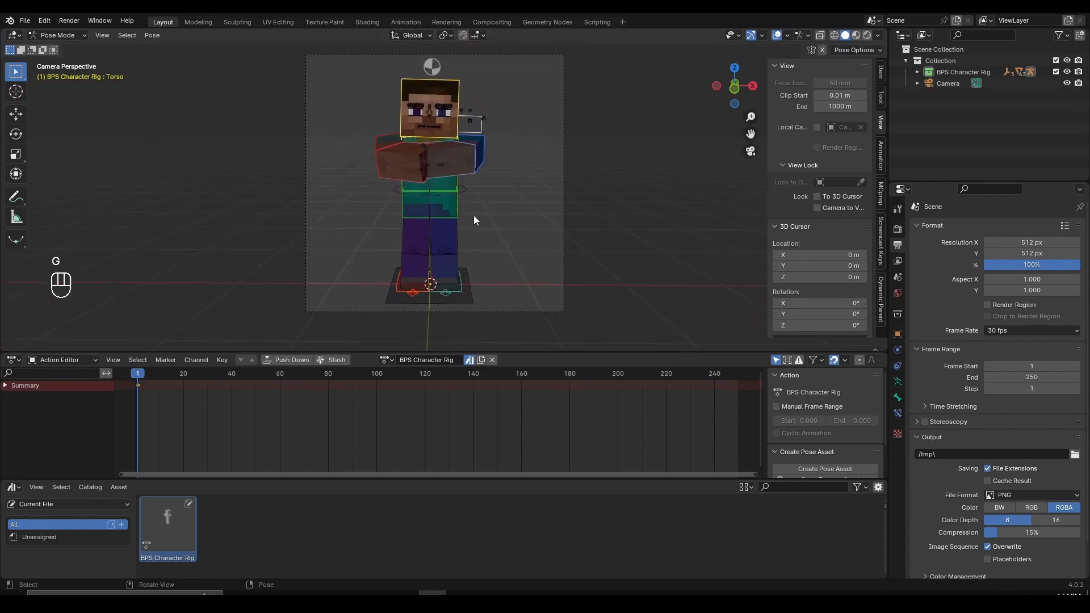
scroll(474, 220, up, 1)
key(g)
right_click(474, 199)
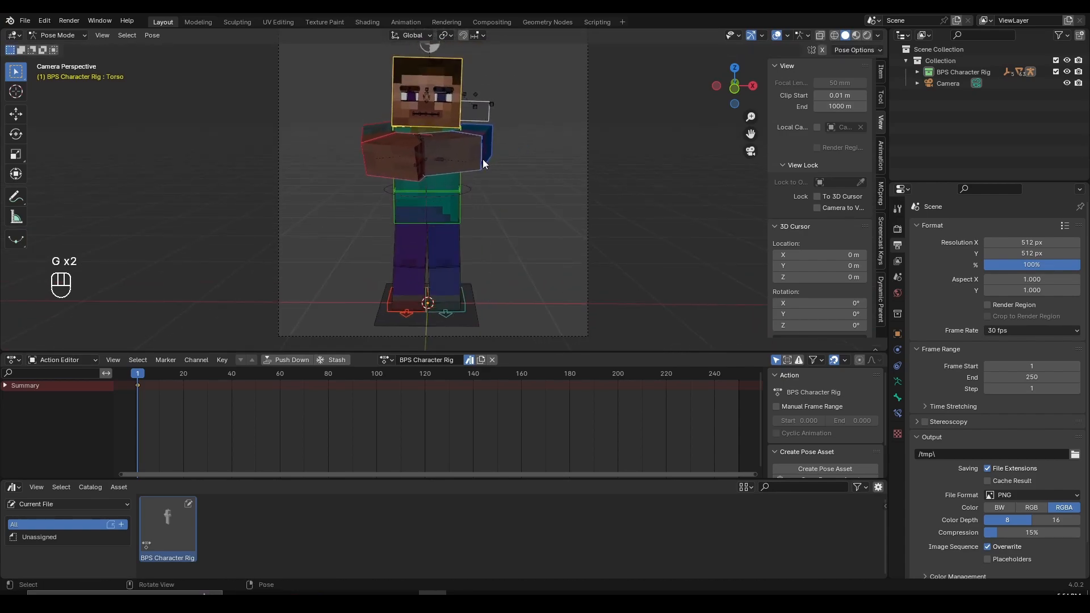
shift+middle_drag(483, 164, 479, 175)
key(g)
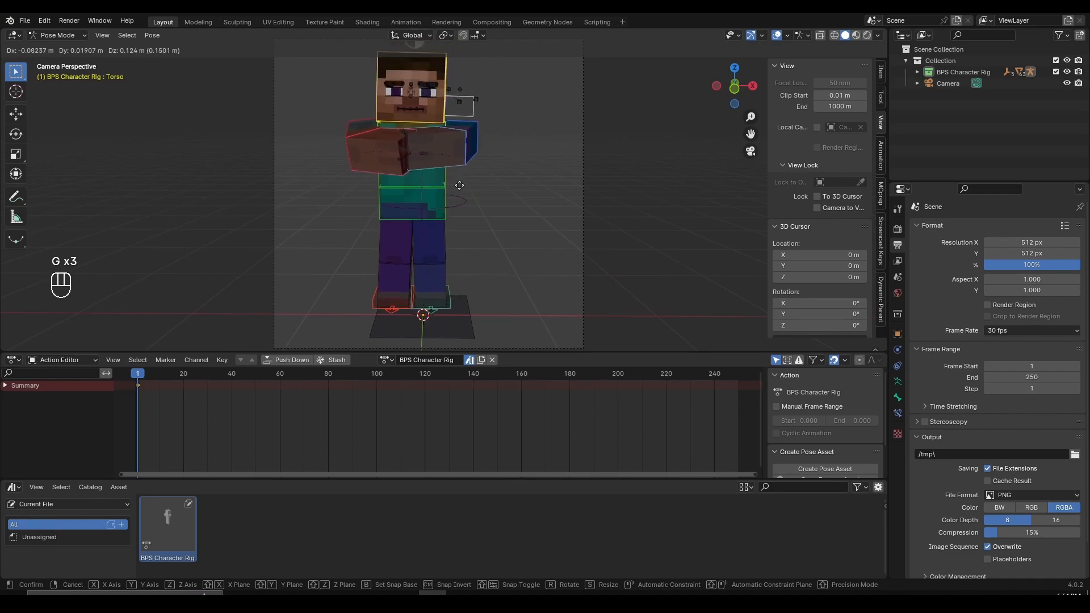
right_click(460, 185)
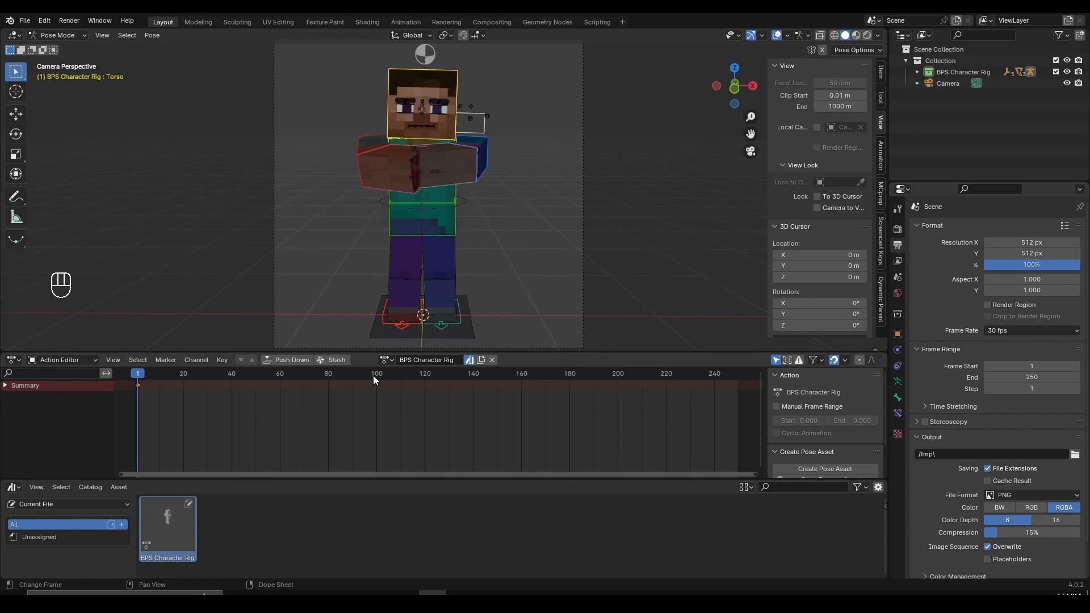
Rename the pose action to "Body_Folding Arms".
click(439, 364)
key(ctrl+a)
key(BackSpace)
text(Body_Folding Arms)
key(Return)
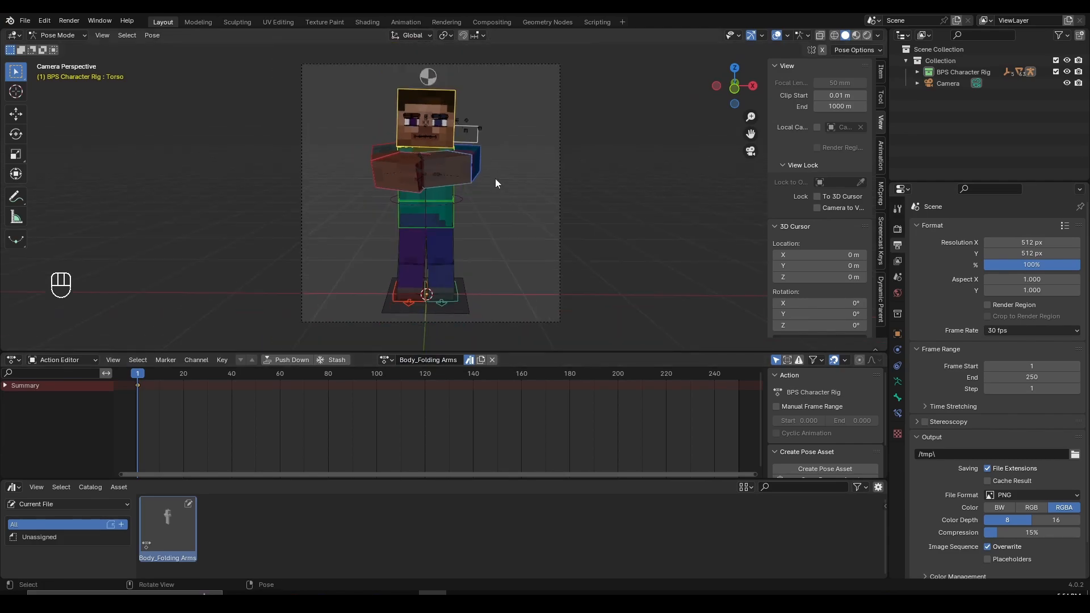
Show the details of the Body_Folding Arms asset and generate its preview image.
scroll(516, 176, up, 1)
scroll(522, 172, down, 1)
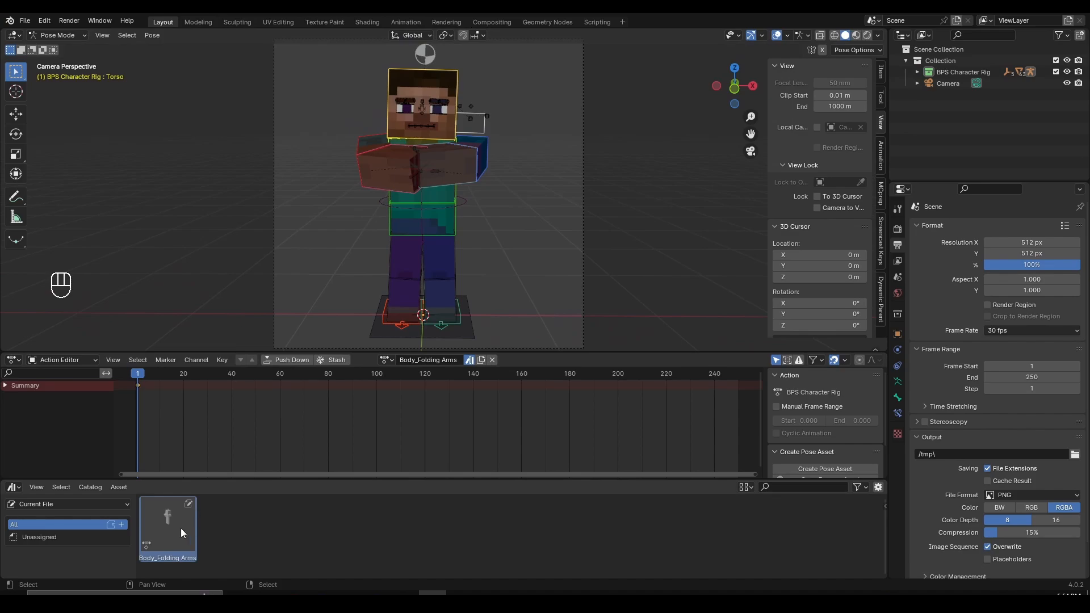
scroll(519, 151, down, 2)
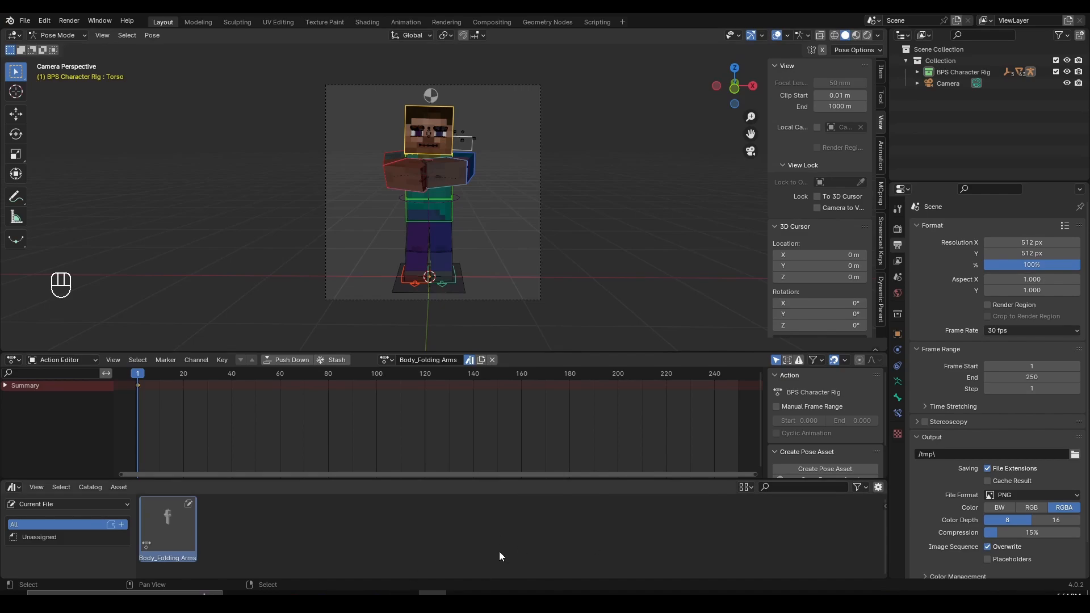
key(n)
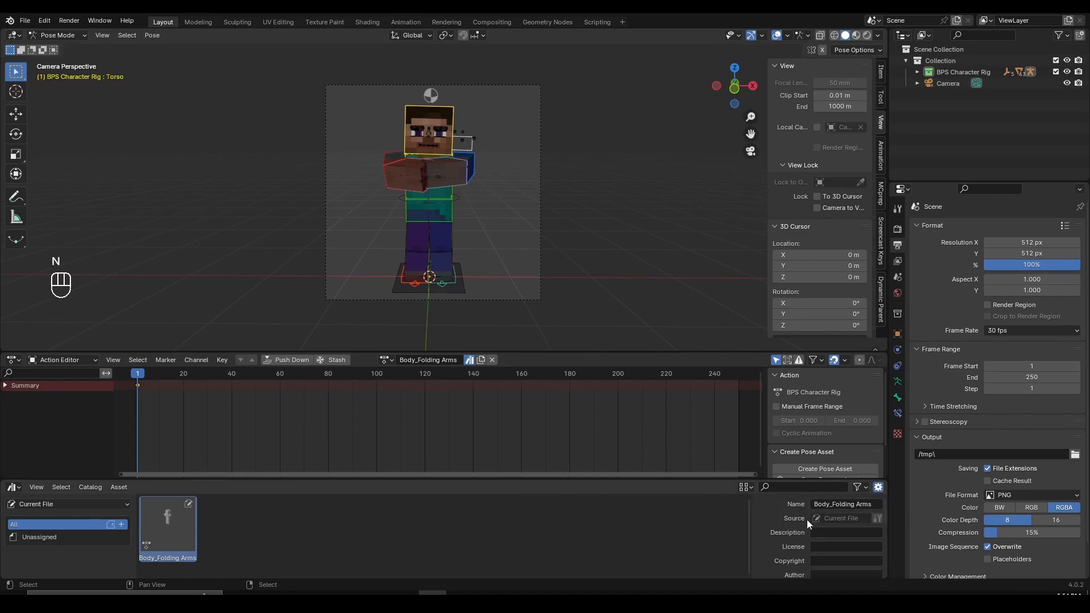
scroll(809, 514, down, 5)
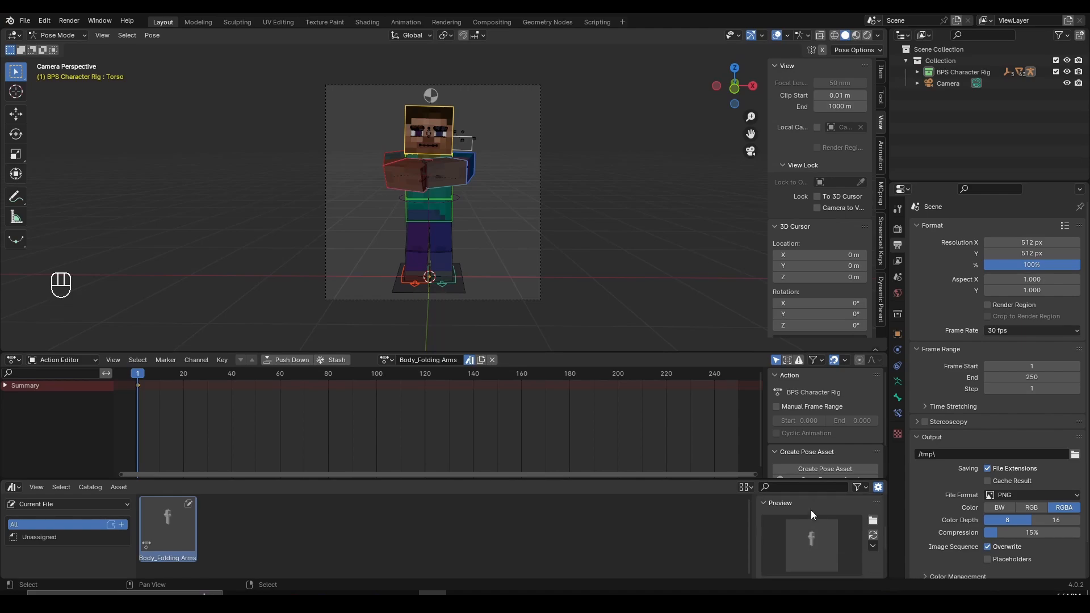
scroll(811, 510, down, 2)
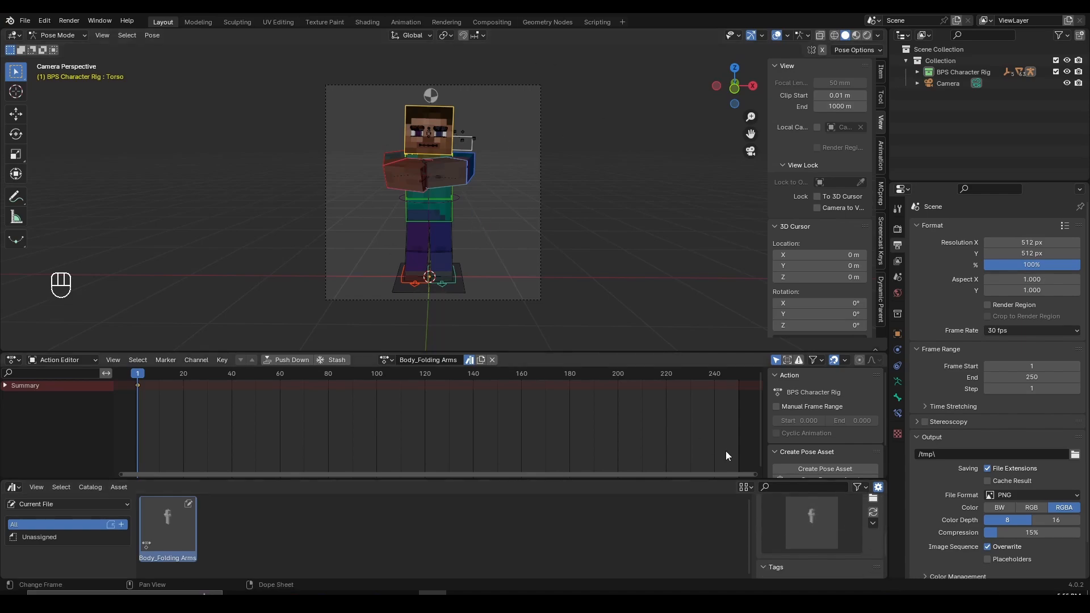
click(877, 516)
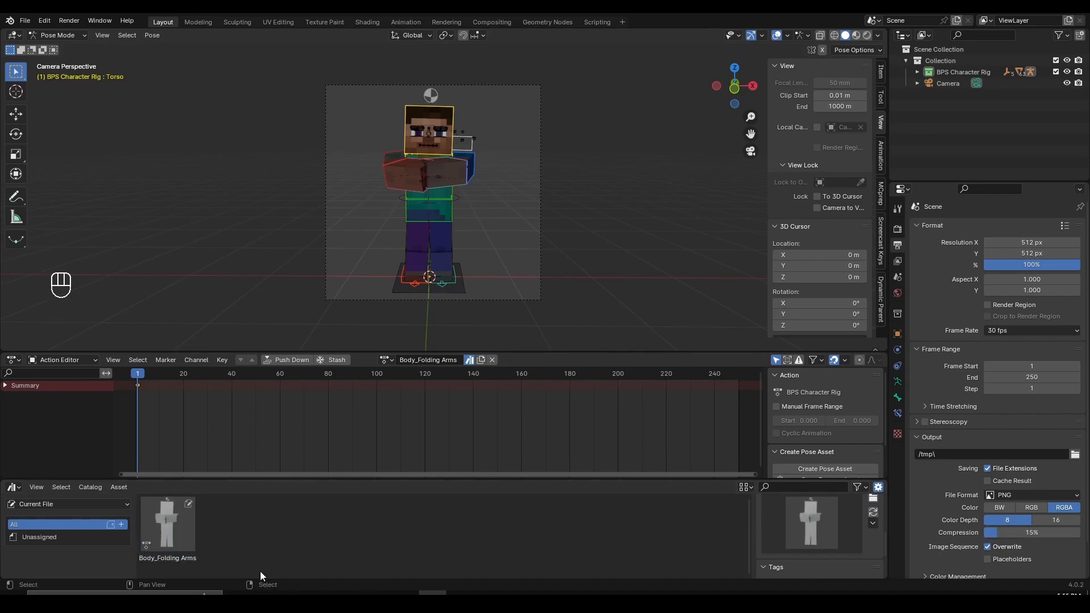
Hide the viewport overlays so only the character is shown in the camera frame.
scroll(485, 230, up, 1)
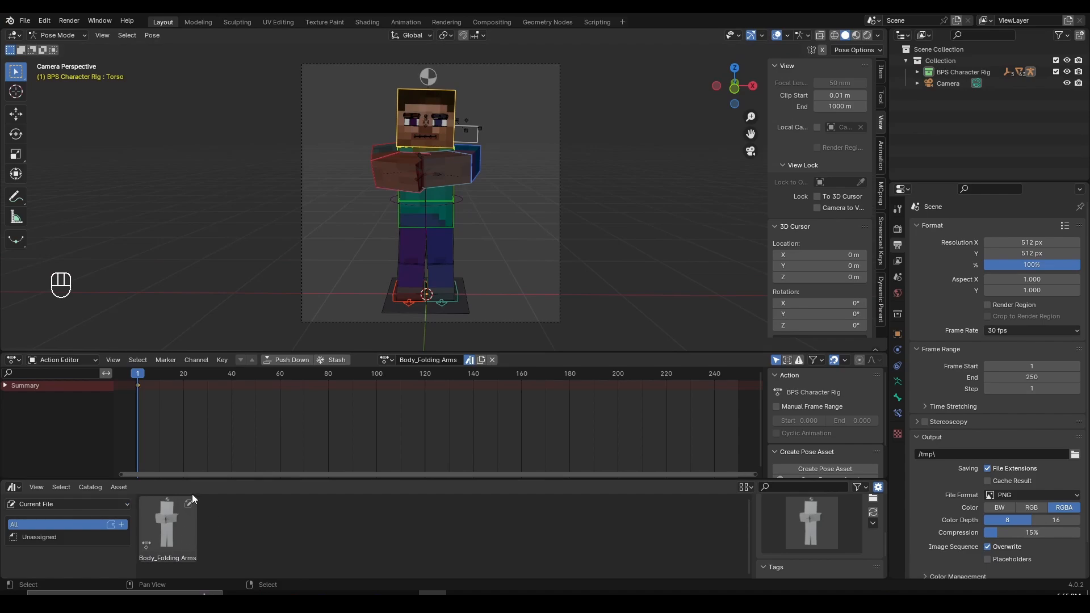
scroll(493, 108, up, 1)
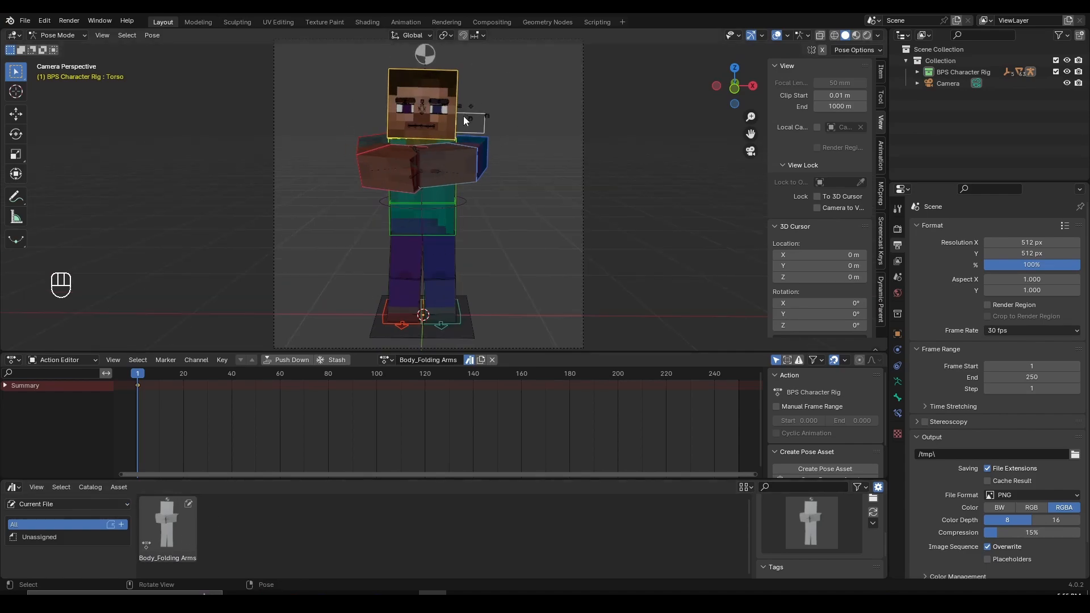
shift+middle_drag(457, 217, 512, 214)
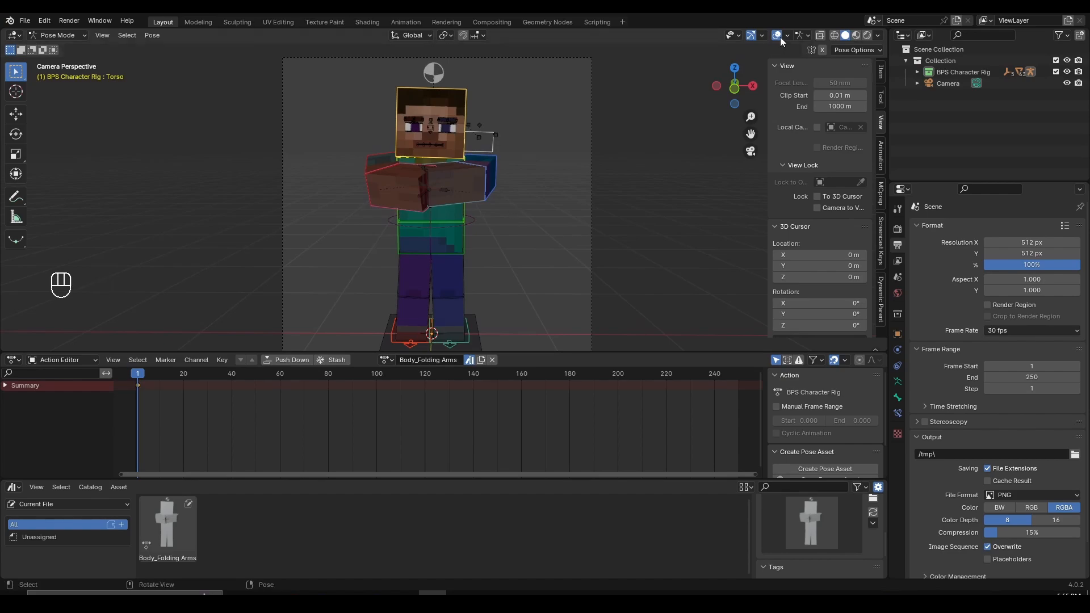
click(778, 36)
scroll(532, 177, down, 1)
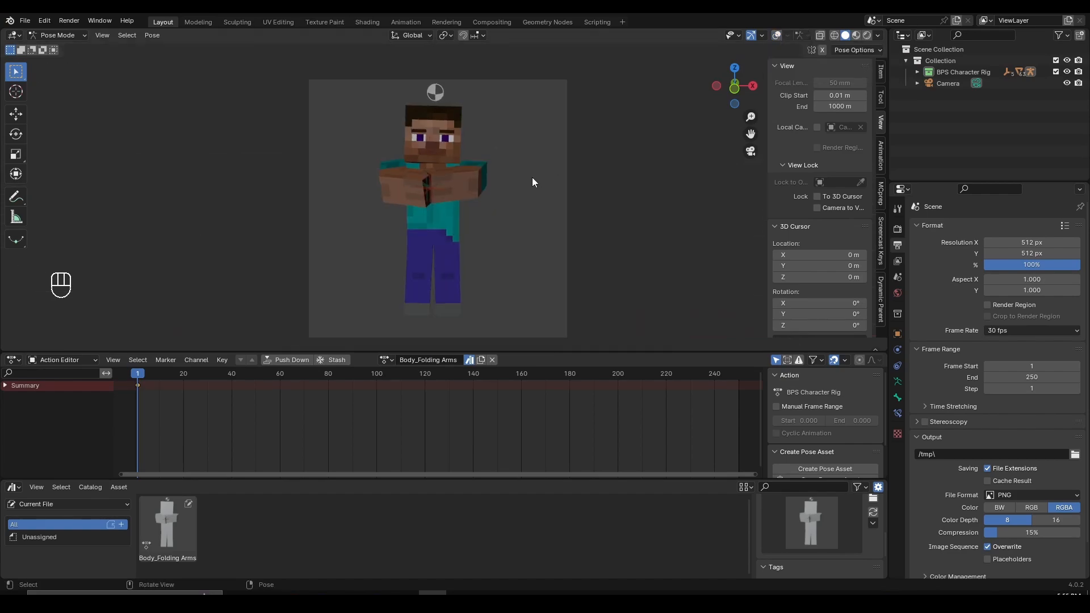
scroll(532, 178, down, 1)
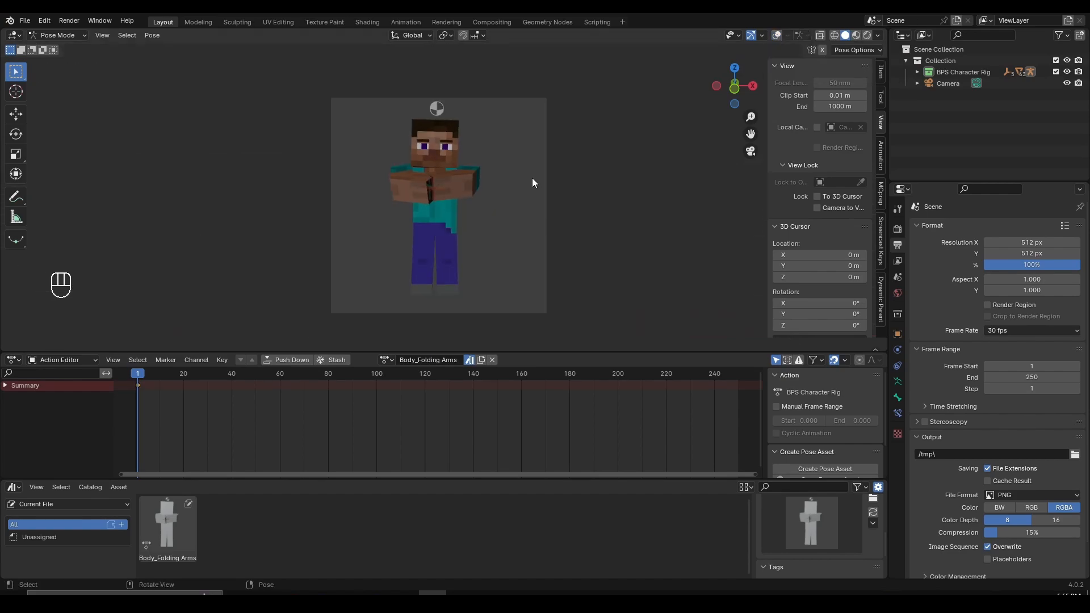
Move the camera view slightly closer so the crossed-arms character fills the square frame.
key(shift+f)
key(a)
key(d)
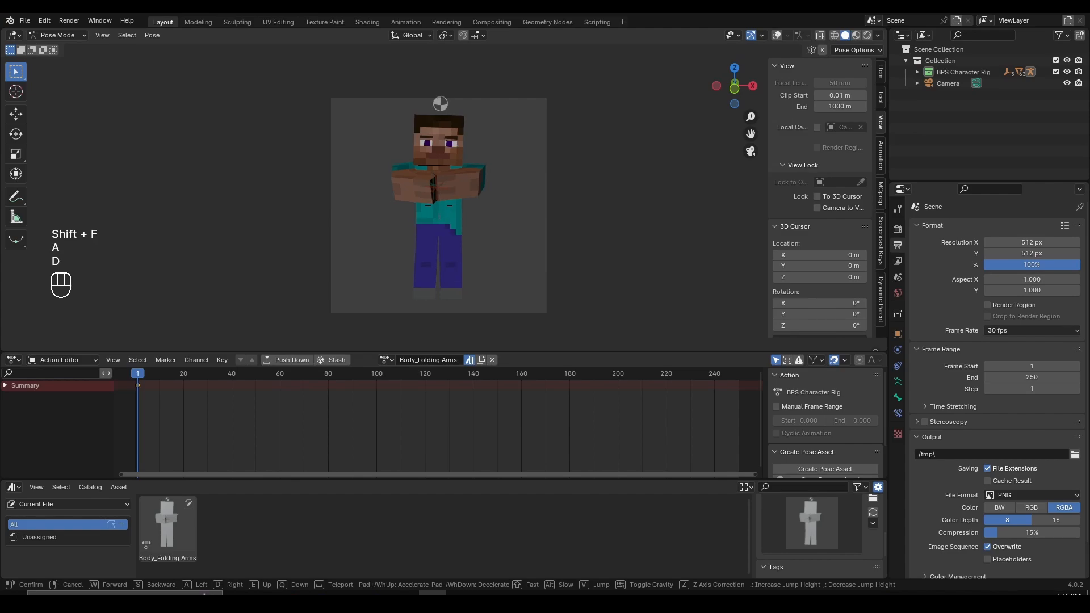
key(w)
click(580, 176)
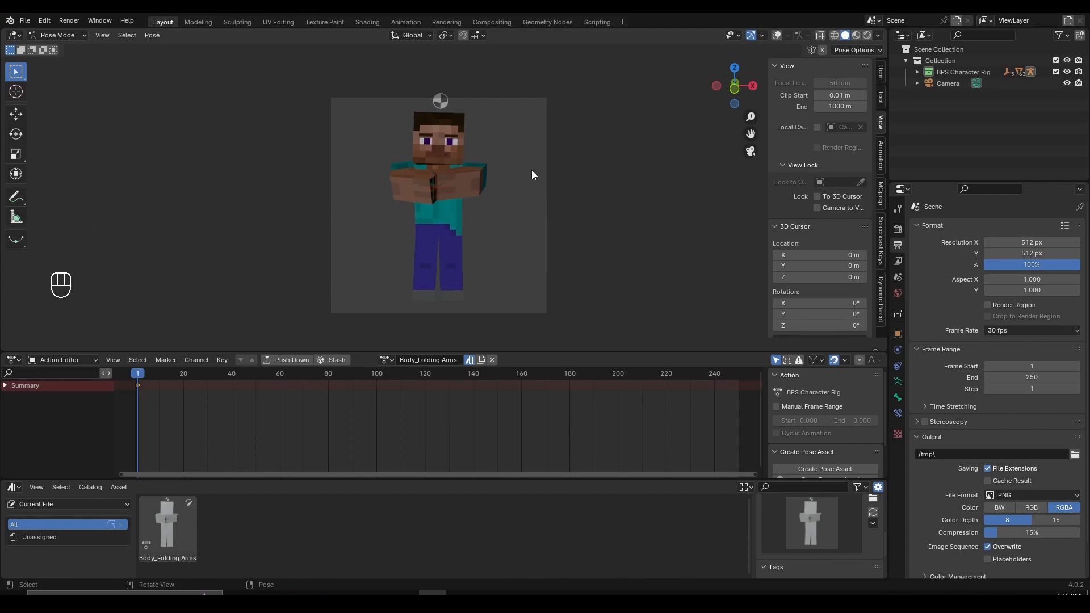
Render a viewport image of the framed character and enlarge the render window.
click(104, 35)
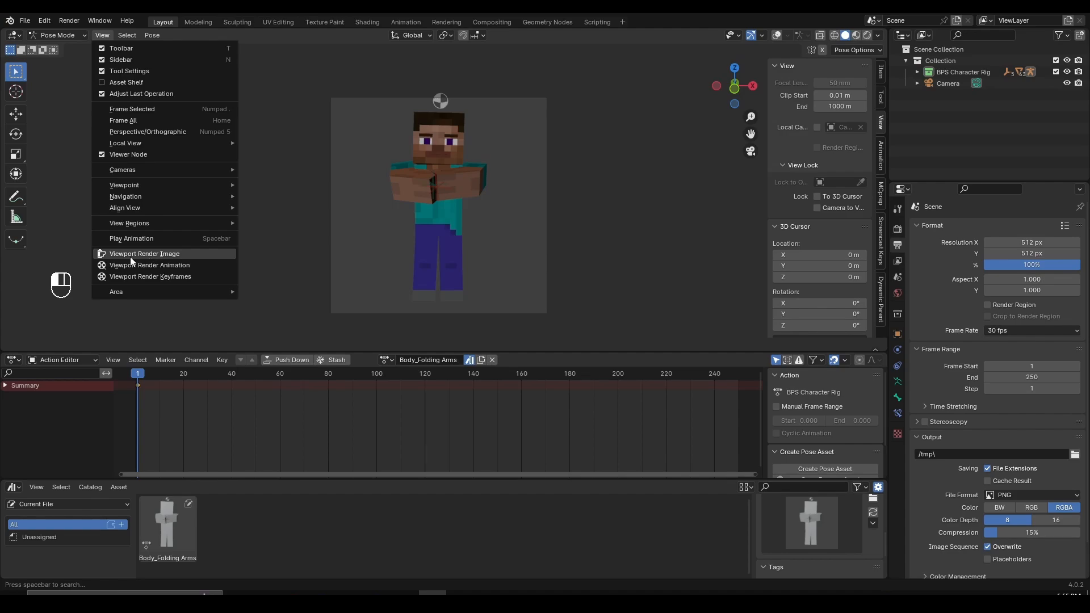
click(186, 257)
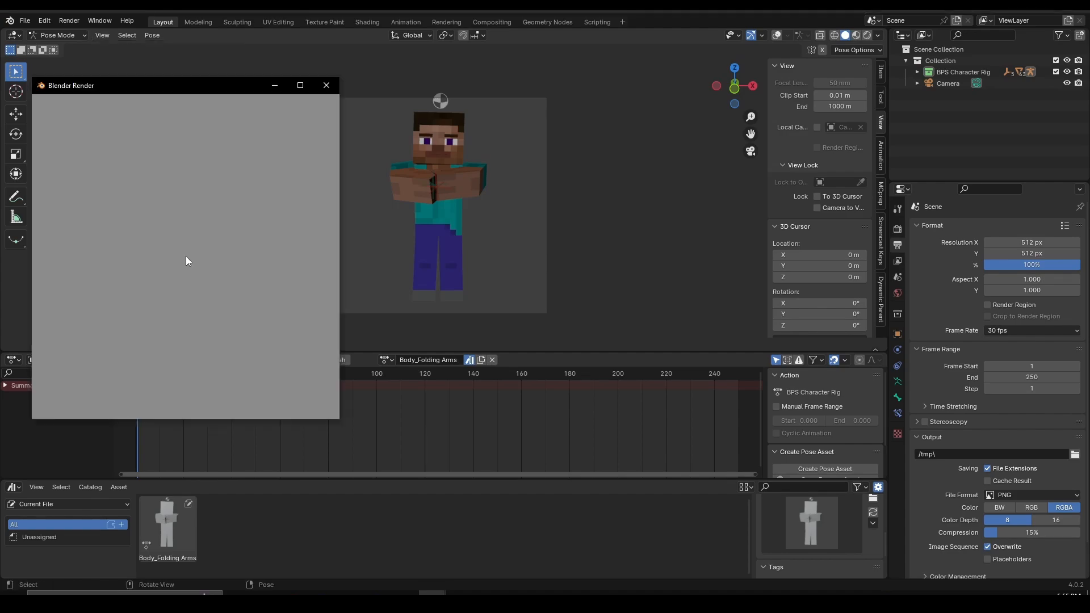
click(300, 86)
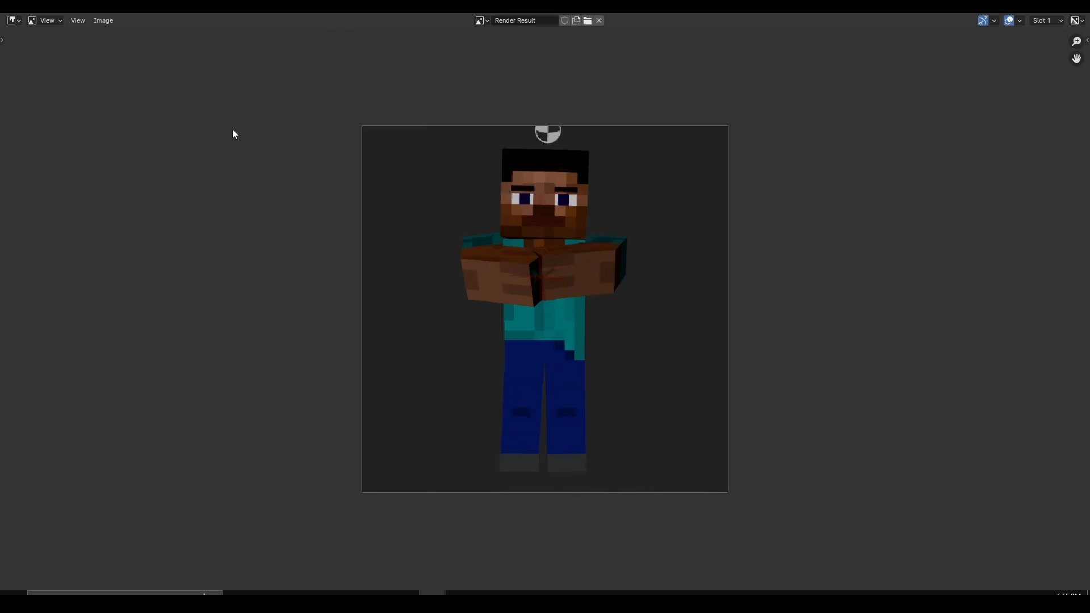
Start saving the rendered image and create a "Pose Assets" folder inside the Pose Library folder.
click(103, 20)
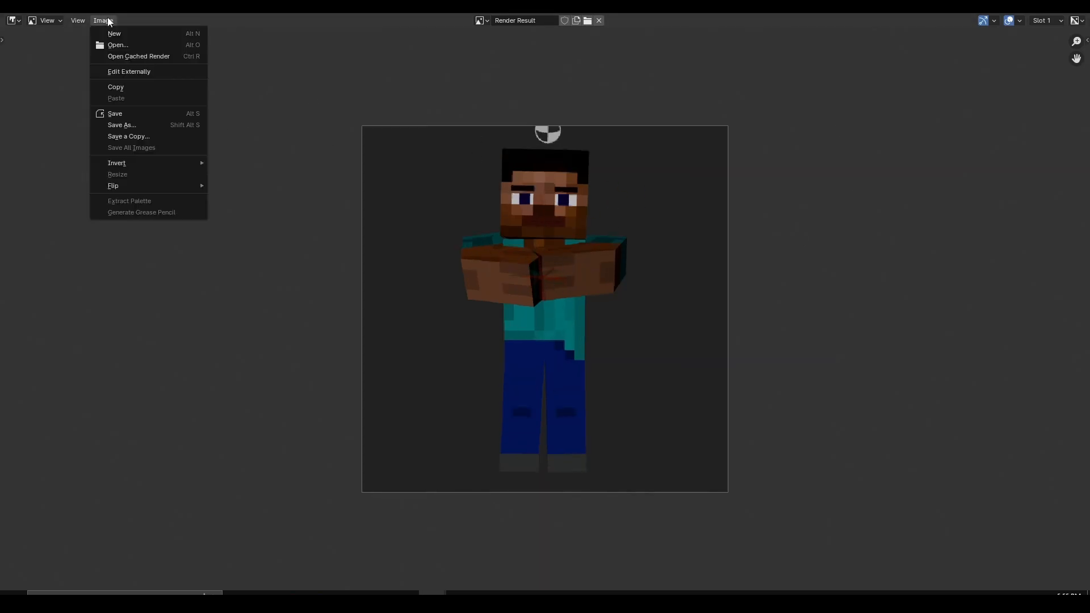
click(142, 125)
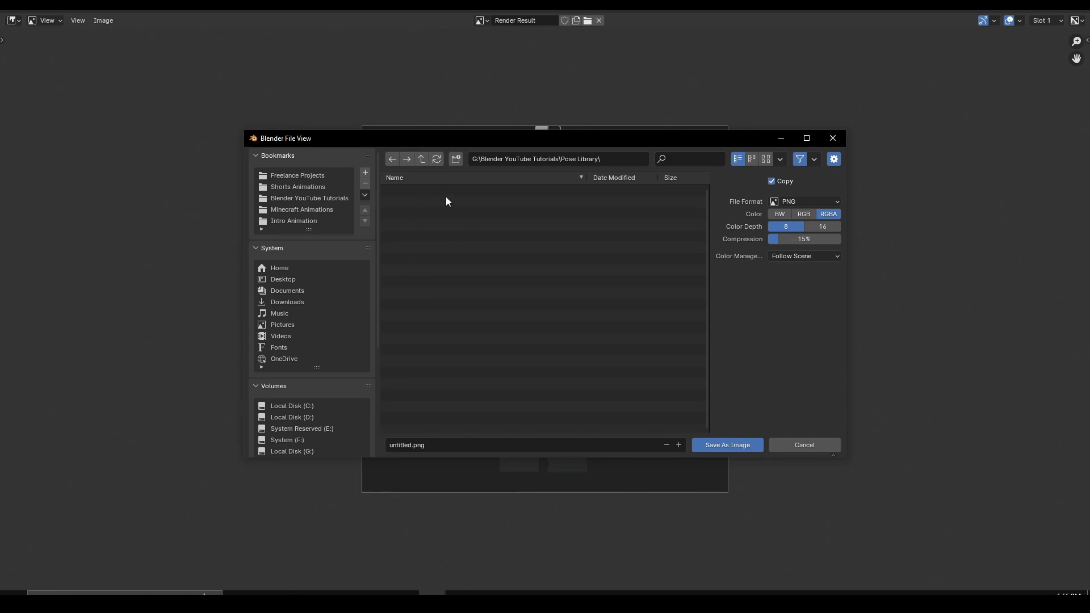
click(456, 160)
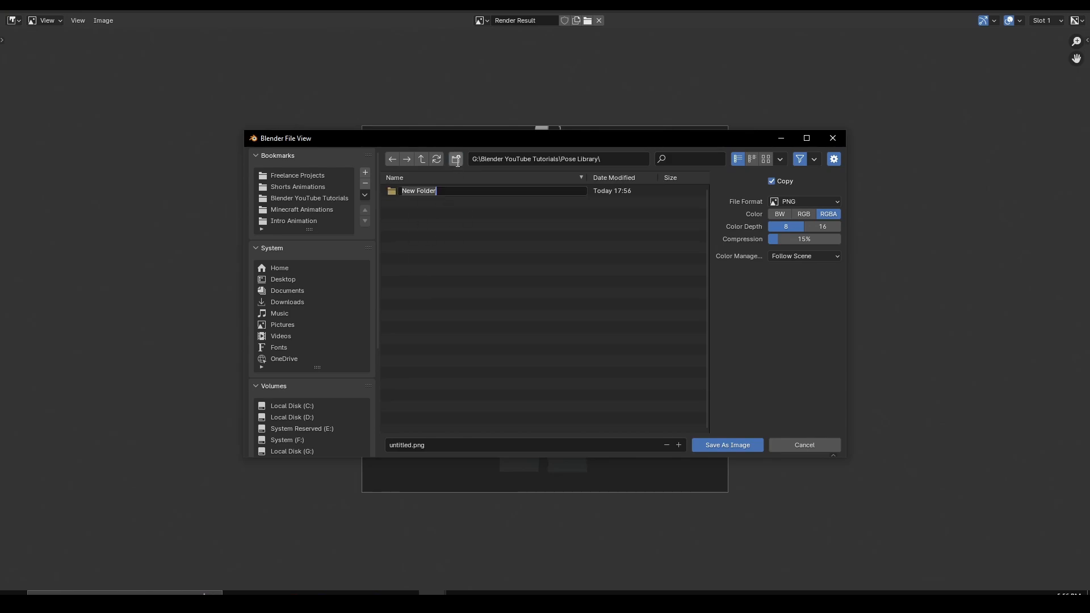
text(Pose Assets)
key(Return)
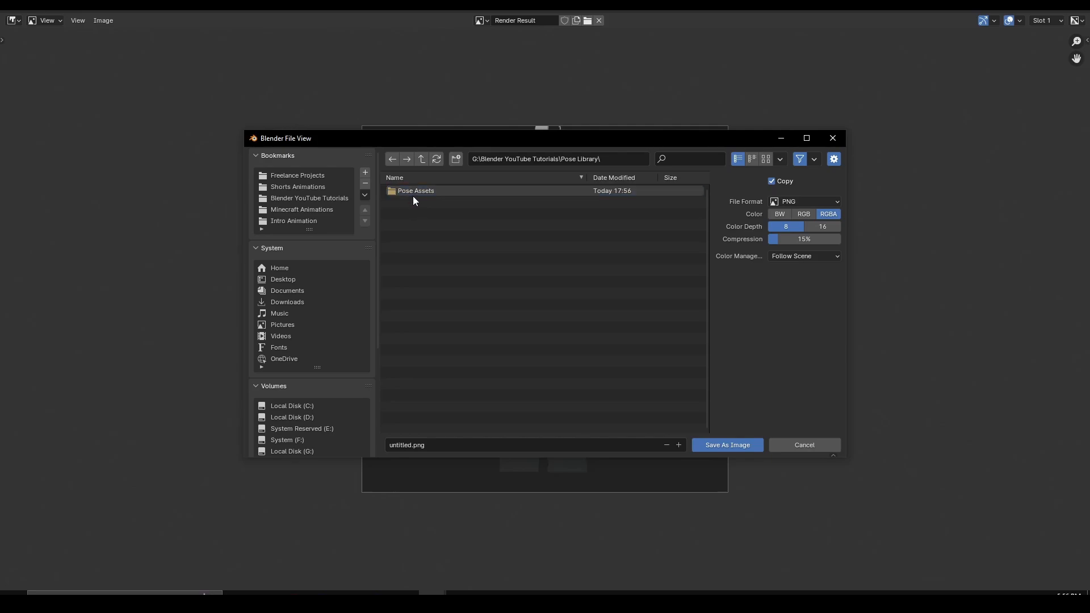
Save the render in the Pose Assets folder as Body_Folding Arms.png and close the render window.
double_click(413, 193)
click(444, 445)
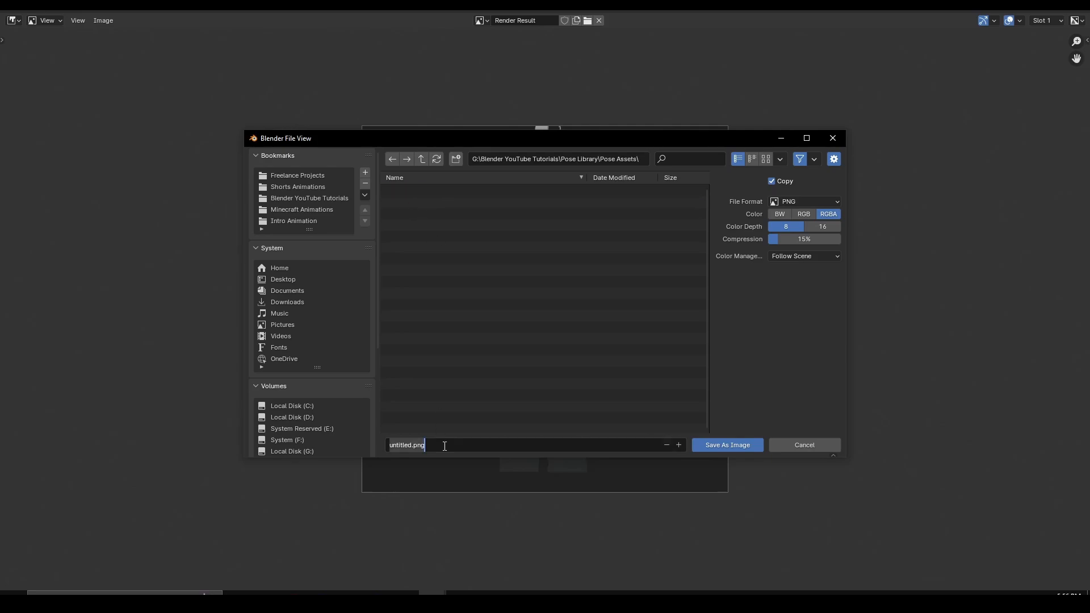
text(Body_Folding Arms)
key(Return)
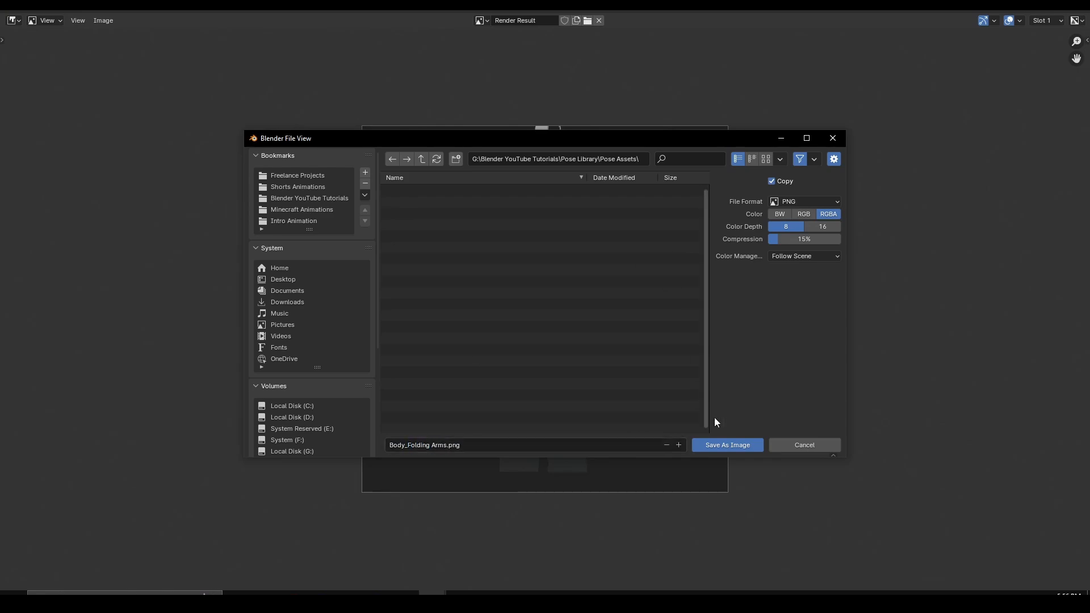
click(741, 442)
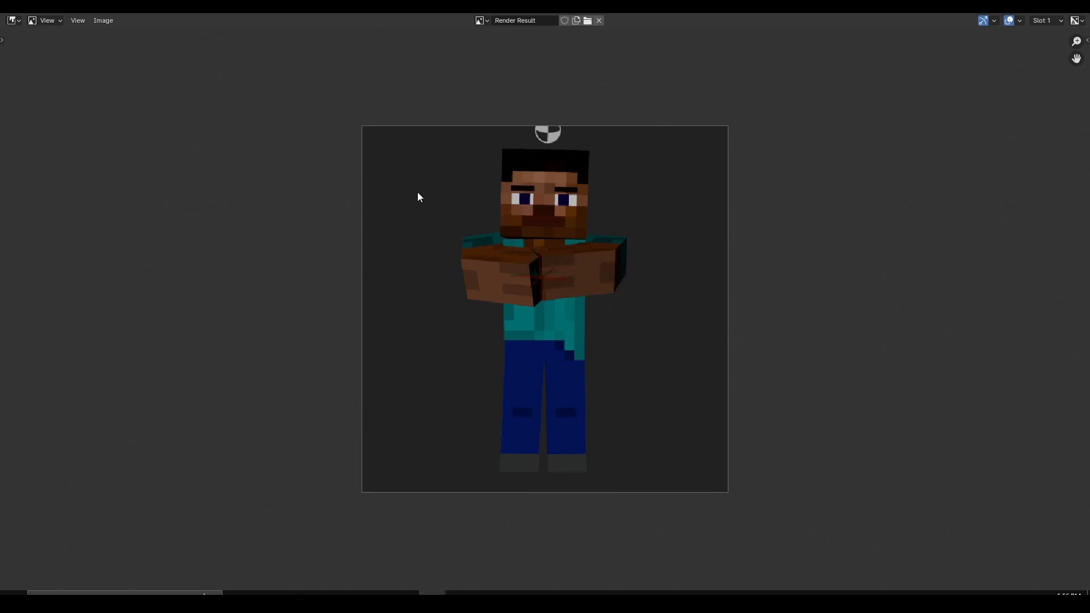
key(Escape)
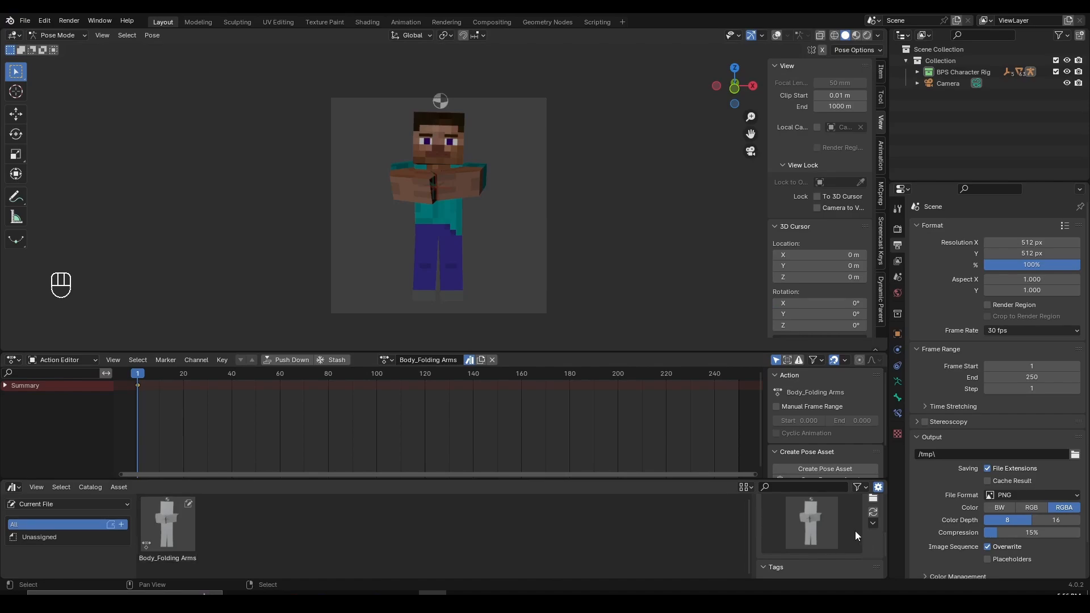
Load Body_Folding Arms.png from the Pose Assets folder as the asset's custom preview.
click(873, 499)
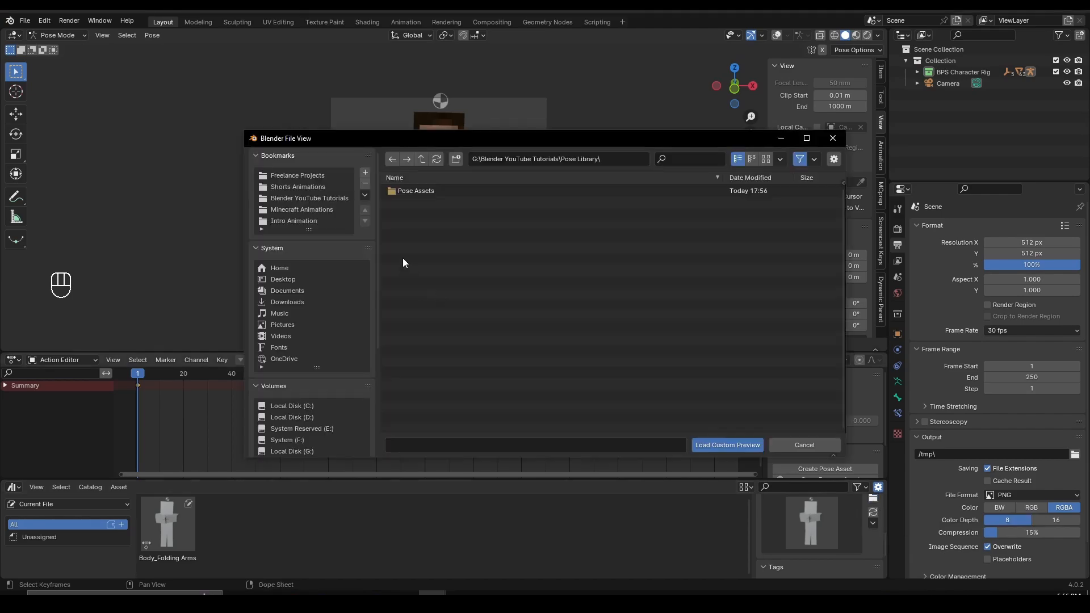
double_click(428, 190)
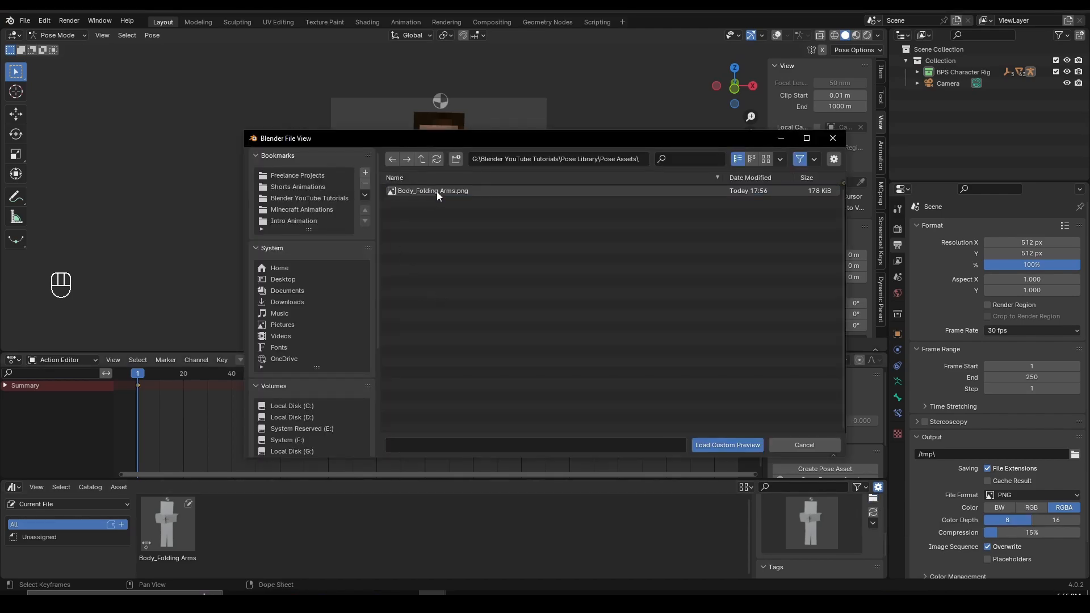
double_click(451, 191)
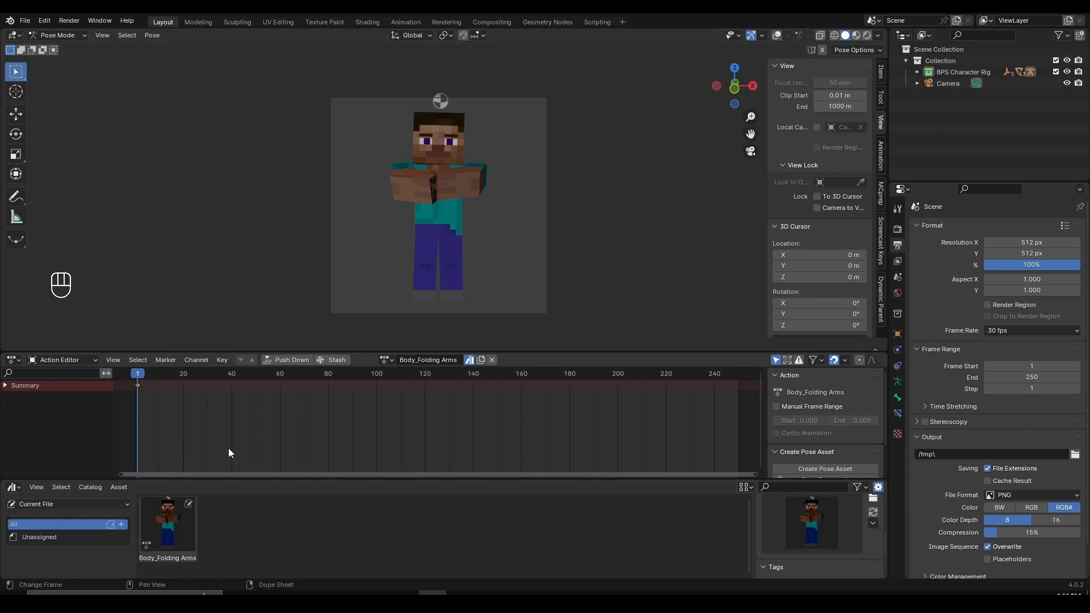
Turn the viewport overlays back on and try moving the selected rig bones.
click(778, 36)
scroll(428, 272, up, 2)
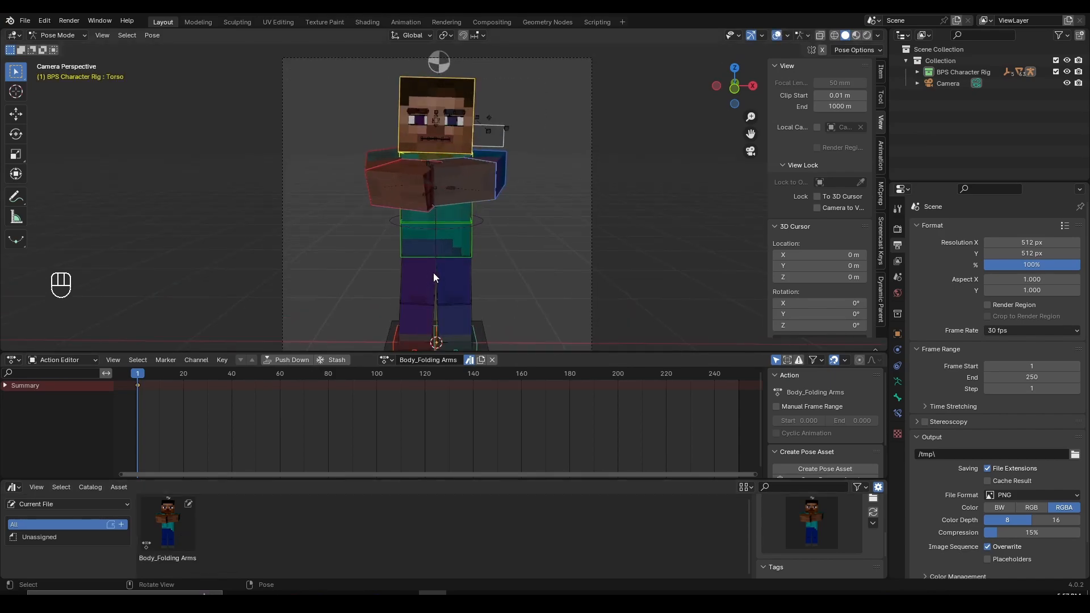
scroll(434, 273, down, 1)
key(g)
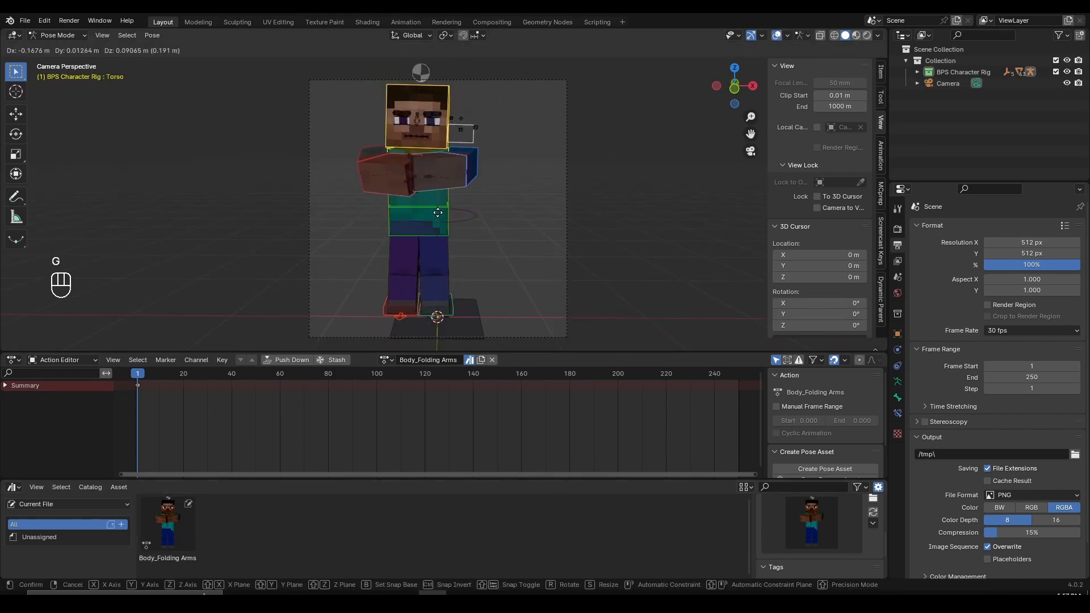
click(438, 212)
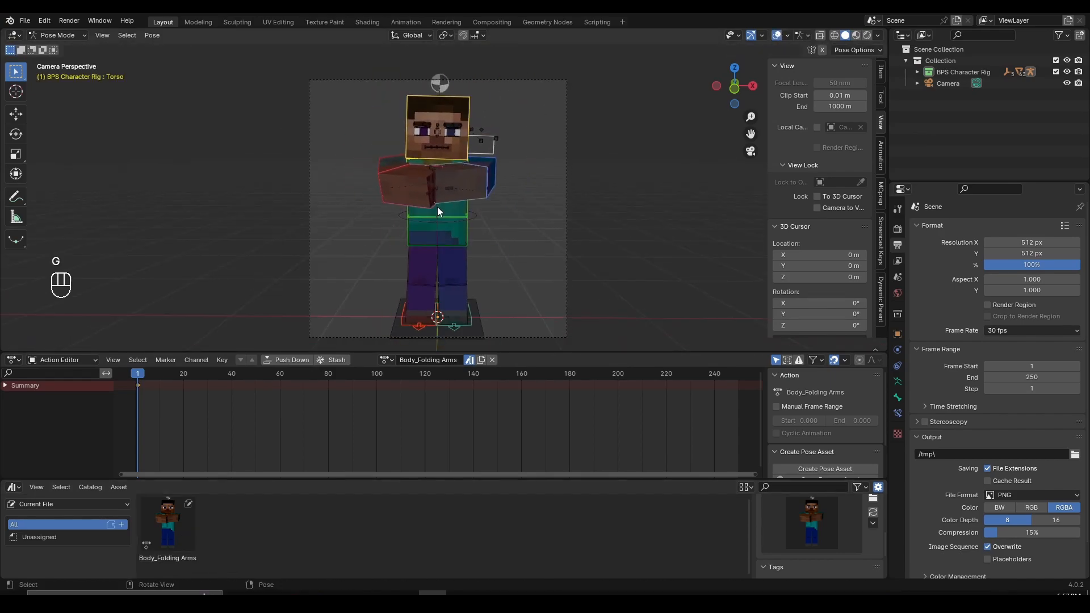
Unlink the Body_Folding Arms action from the rig and clear the rotation and location of the selected bones.
click(492, 363)
scroll(505, 179, up, 3)
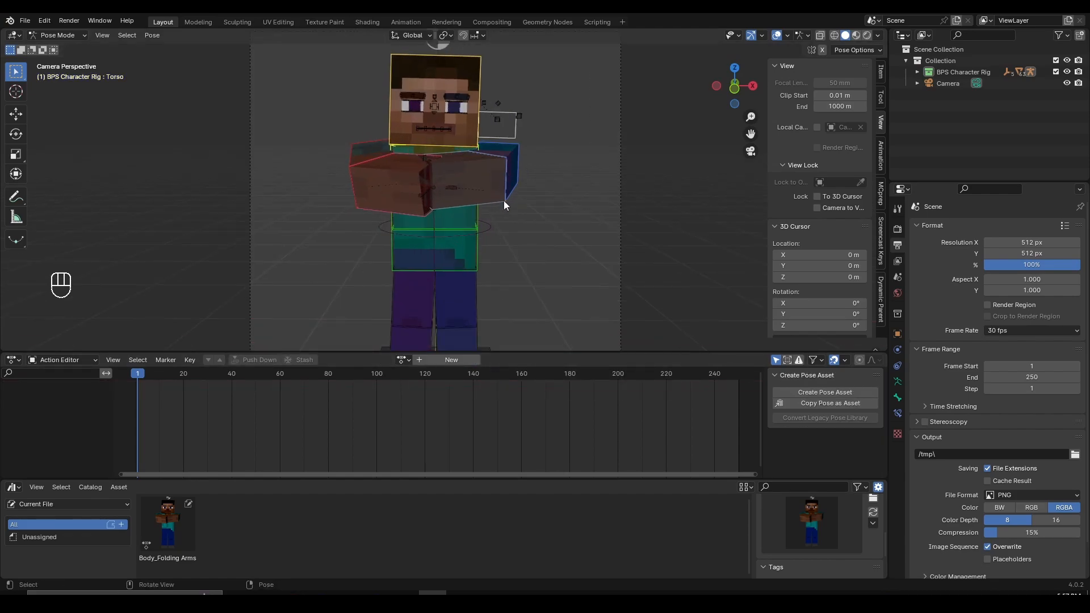
key(alt+r)
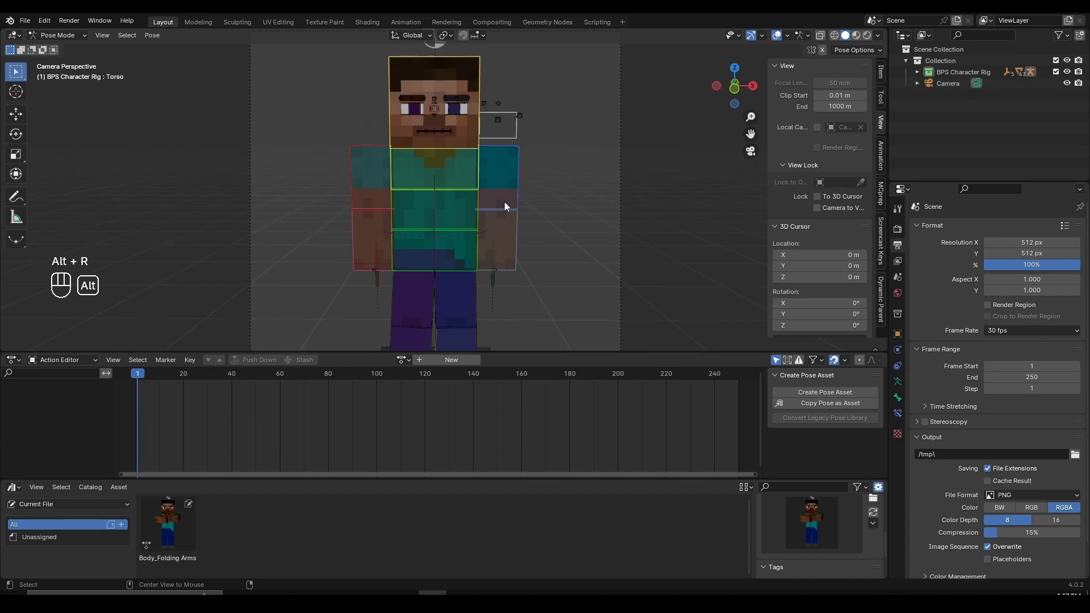
key(alt+g)
scroll(491, 217, down, 1)
key(g)
right_click(487, 188)
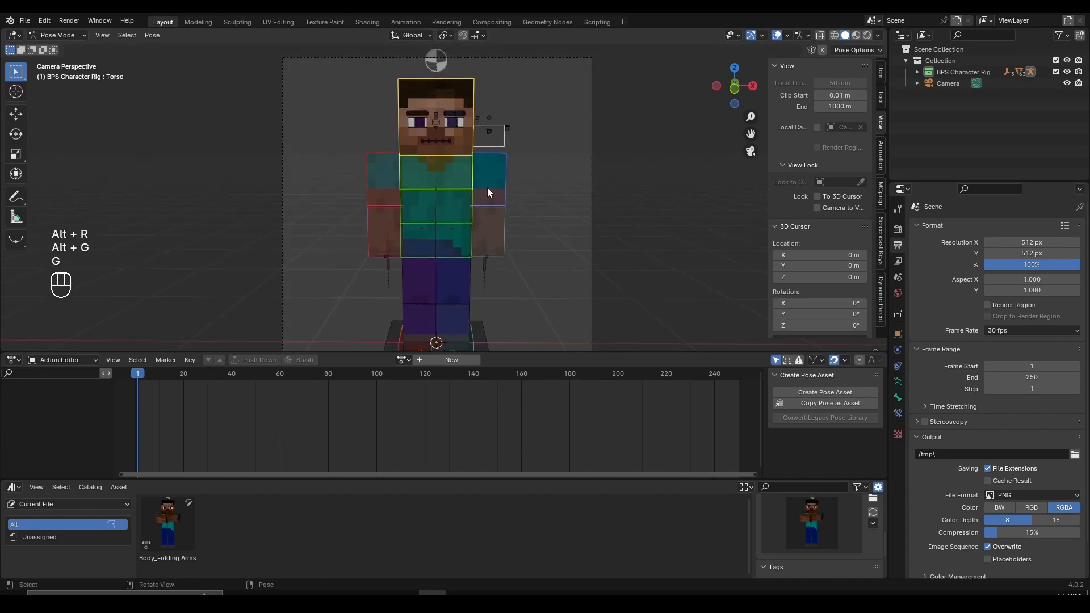
scroll(487, 188, down, 1)
scroll(399, 241, up, 2)
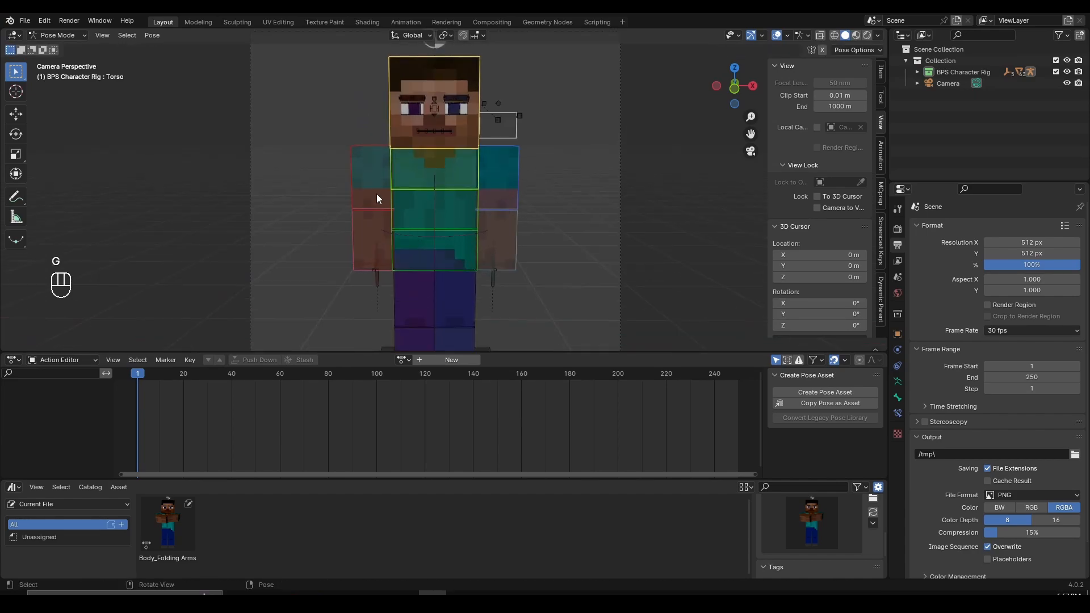
Rotate the character's right upper arm outward, away from the torso.
scroll(384, 197, up, 3)
click(369, 216)
key(r)
key(r)
key(r)
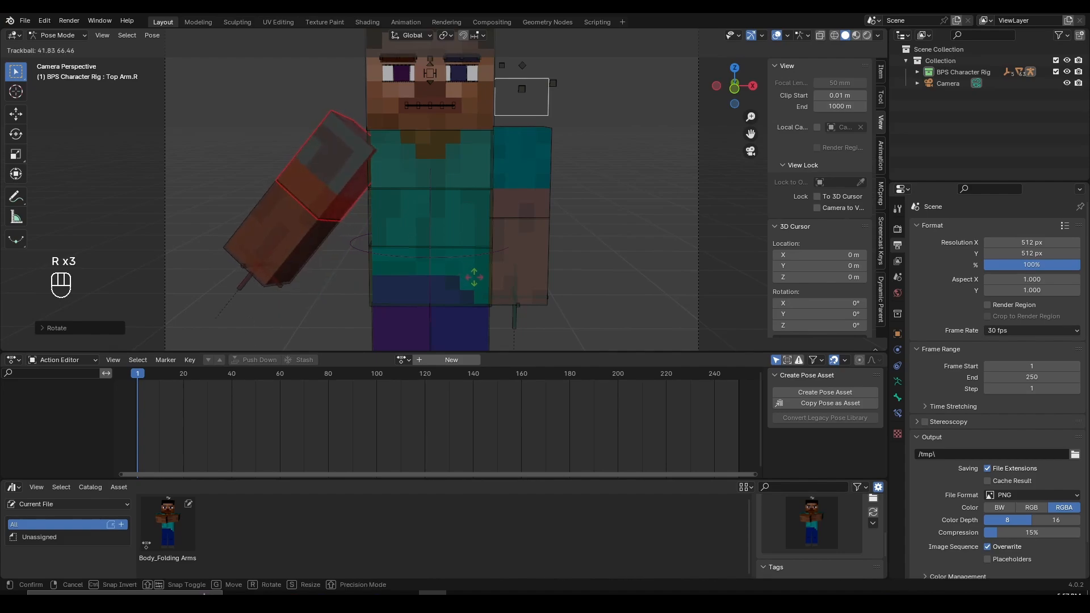
key(r)
key(r)
key(r)
key(r)
click(339, 246)
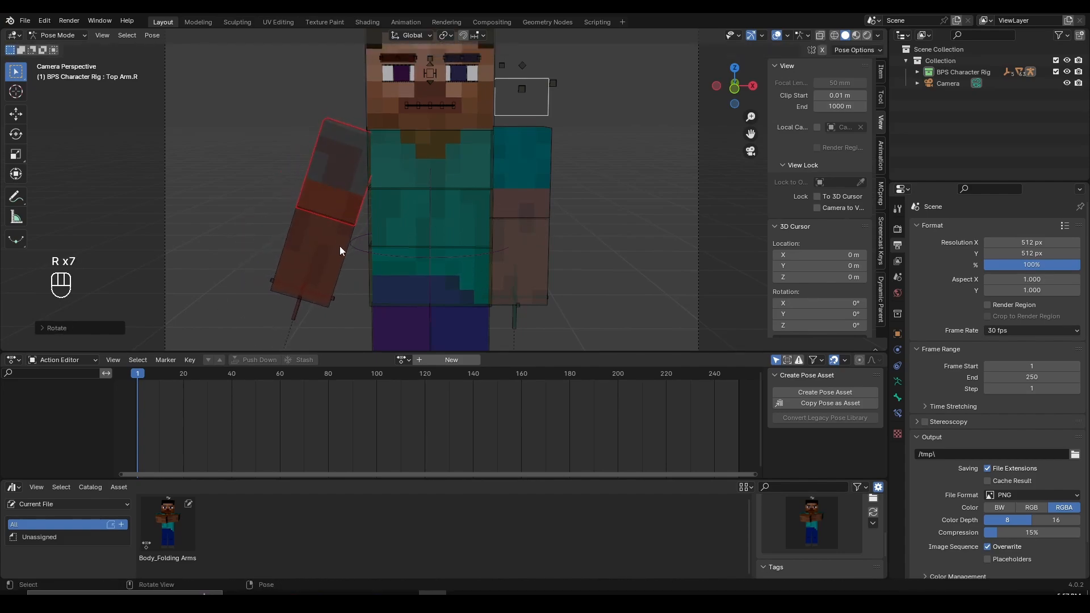
key(r)
click(348, 247)
key(r)
click(351, 248)
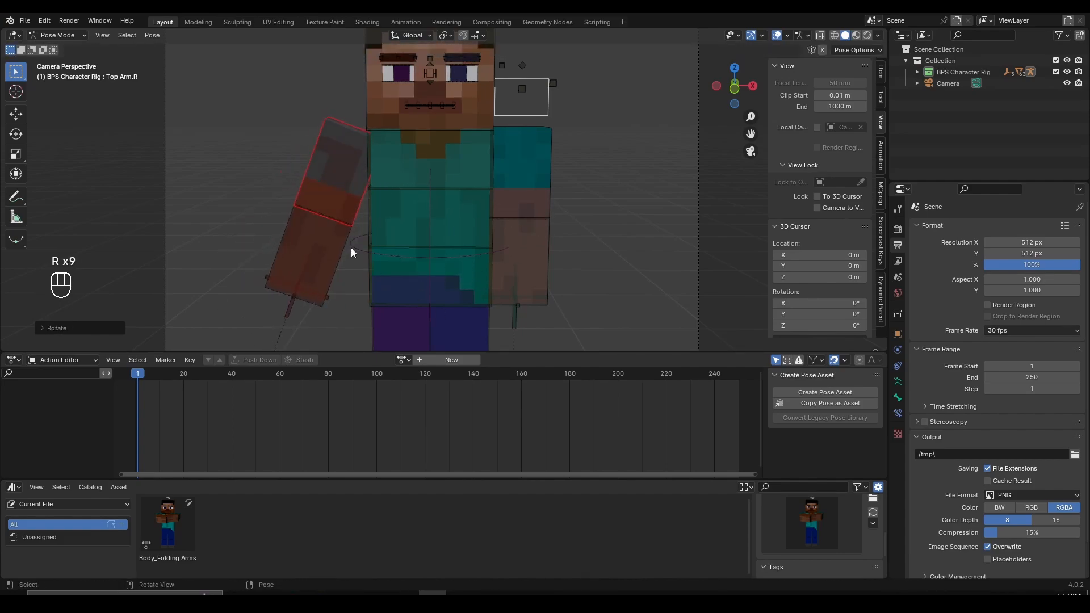
Bend the right forearm inward so the hand points toward the hip.
key(r)
click(360, 236)
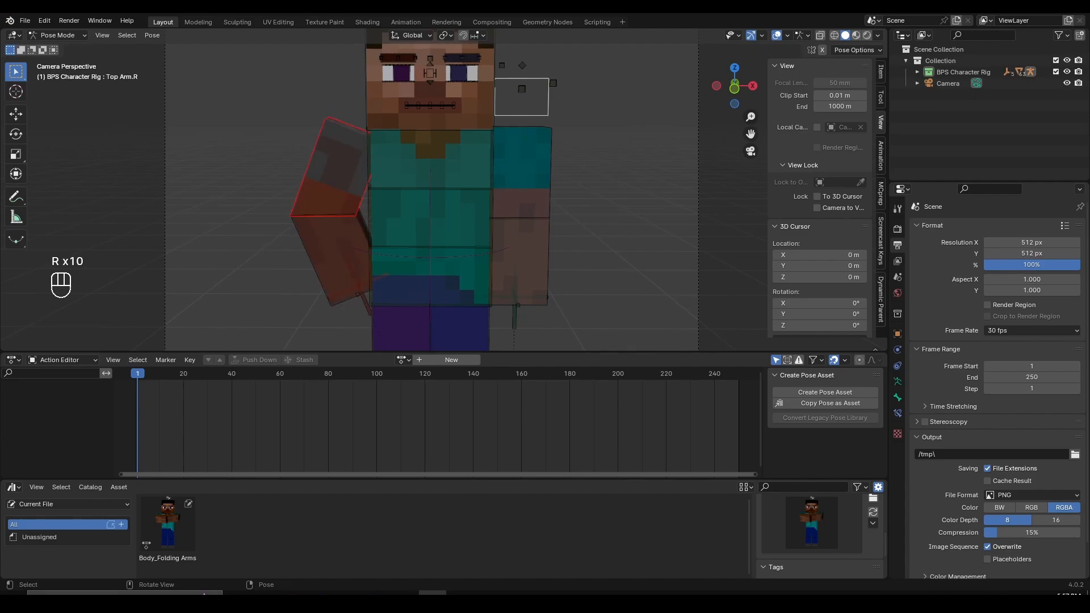
key(r)
key(r)
click(360, 236)
key(r)
click(360, 236)
Move the right foot's IK control sideways along the X axis to adjust the stance.
key(r)
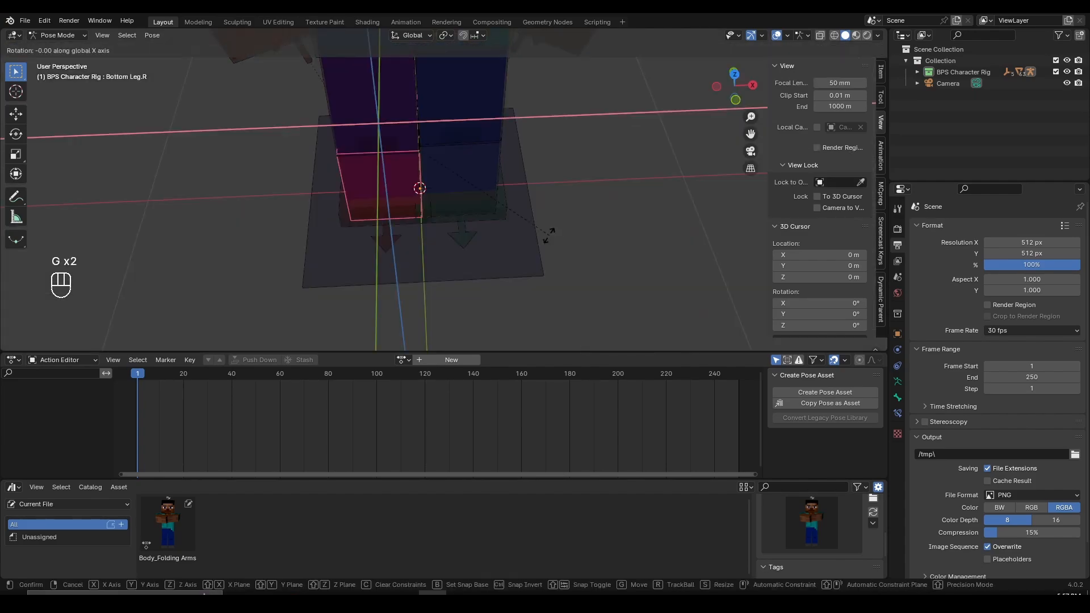
mouse_move(548, 235)
middle_down()
mouse_move(536, 233)
mouse_move(543, 250)
mouse_move(472, 193)
mouse_move(378, 202)
mouse_move(455, 229)
mouse_move(559, 227)
middle_up()
right_click(536, 234)
click(403, 217)
key(g)
key(x)
click(494, 244)
Add the head and the upper and lower bones of both arms to the selection.
shift+middle_drag(499, 107, 462, 221)
shift+middle_drag(500, 103, 434, 108)
shift+click(436, 99)
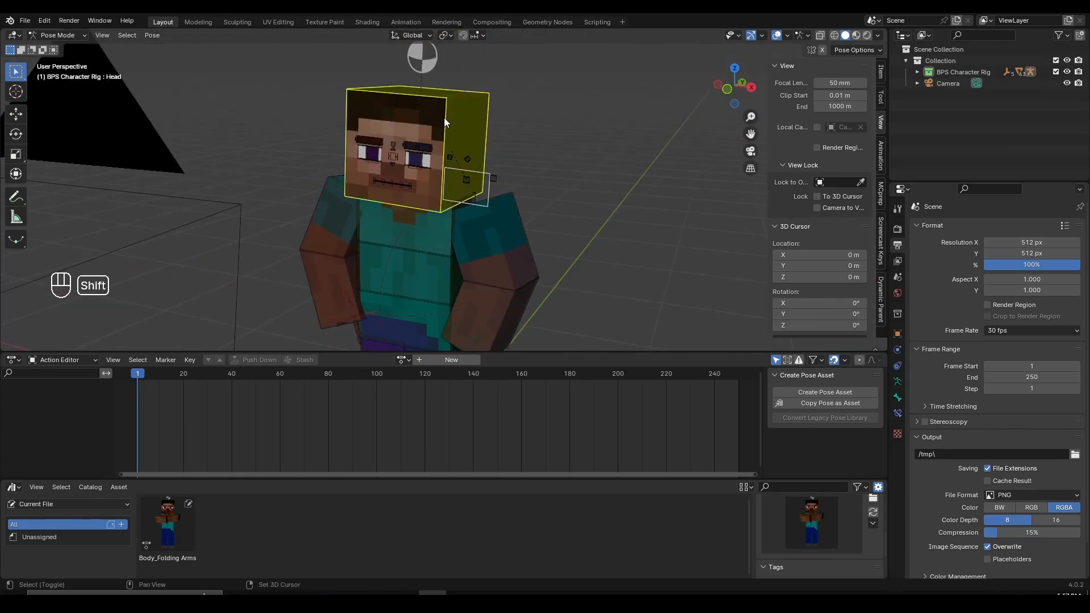
shift+scroll(477, 142, down, 4)
shift+click(509, 168)
shift+click(502, 208)
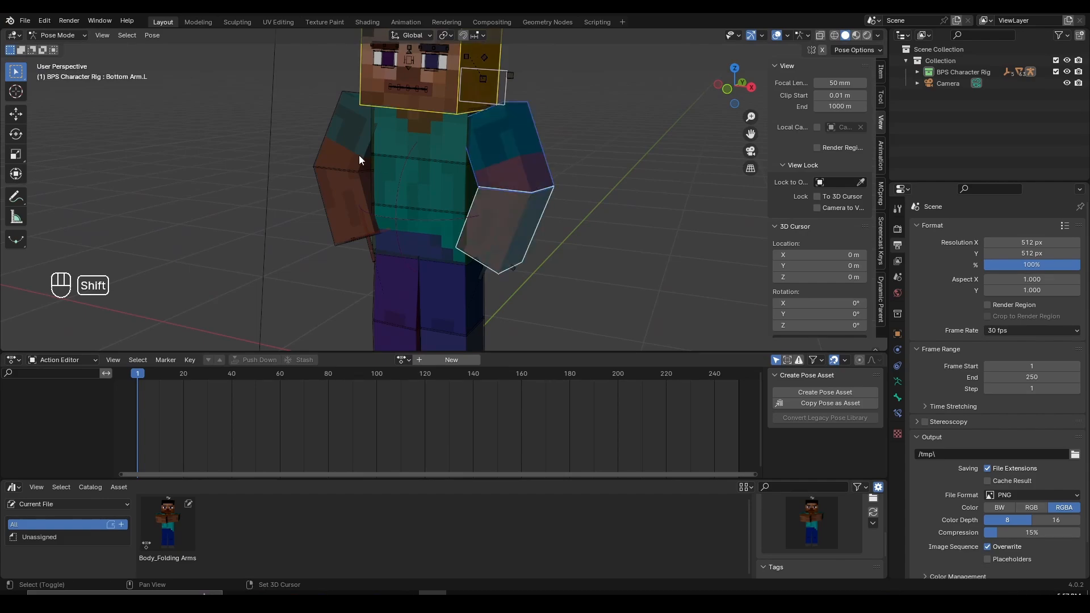
shift+click(358, 155)
shift+click(341, 186)
shift+middle_drag(457, 244, 442, 94)
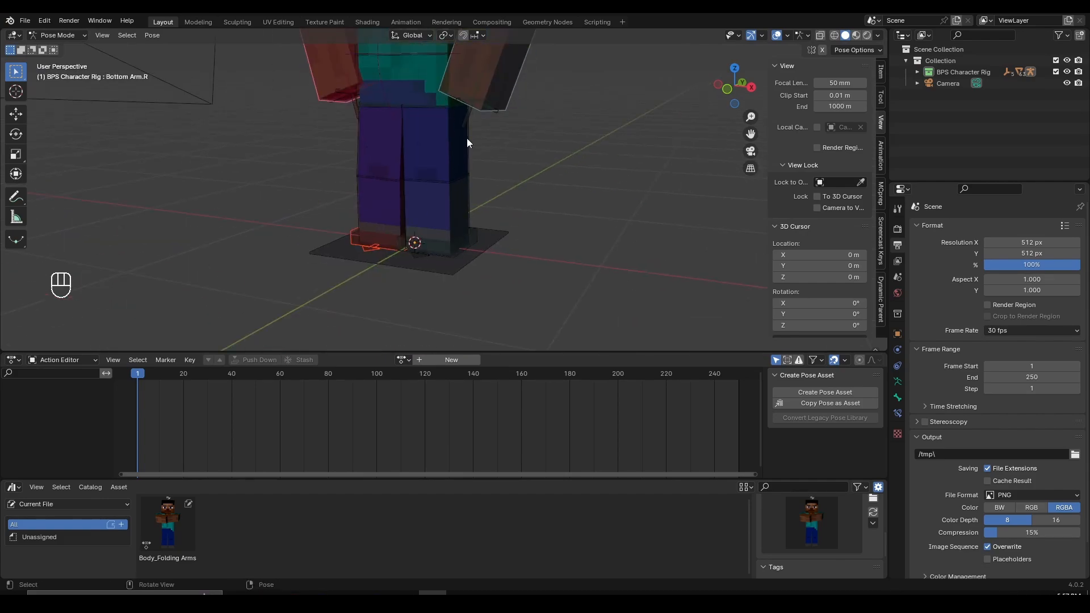
Add the left foot's IK control to the selection and test-move the selected bones.
shift+click(447, 245)
middle_drag(446, 246, 413, 271)
scroll(413, 267, up, 2)
key(g)
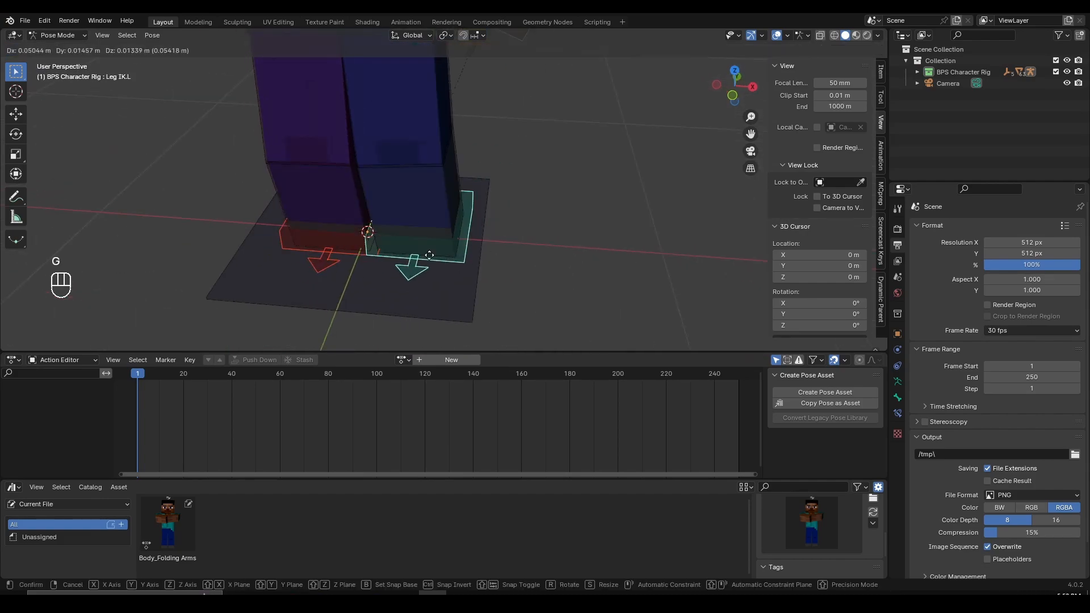
right_click(437, 239)
scroll(452, 204, down, 4)
shift+middle_drag(463, 147, 424, 195)
key(g)
right_click(462, 173)
Add the pelvis, middle body and torso bones to the selection and test-move the whole selection.
scroll(449, 205, up, 2)
shift+click(431, 156)
shift+click(415, 191)
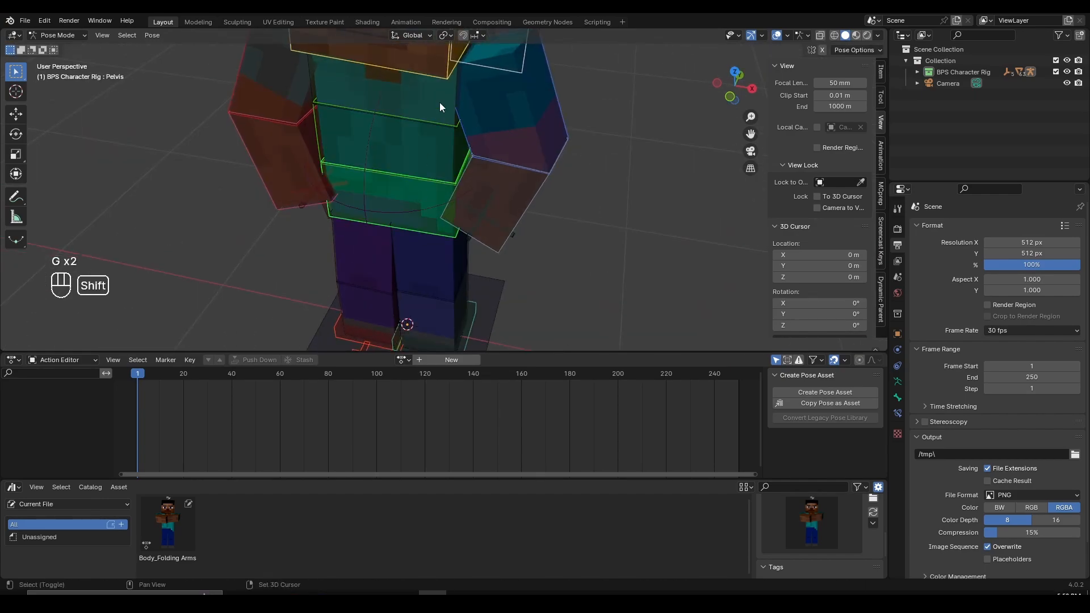
shift+click(441, 104)
scroll(465, 147, down, 3)
key(g)
right_click(397, 253)
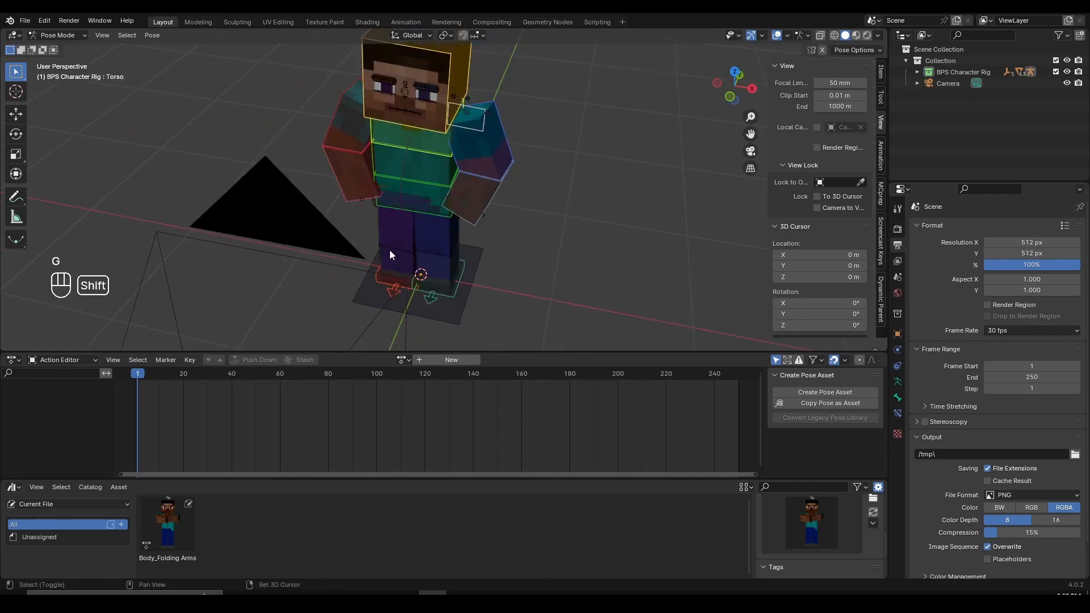
middle_drag(421, 260, 479, 199)
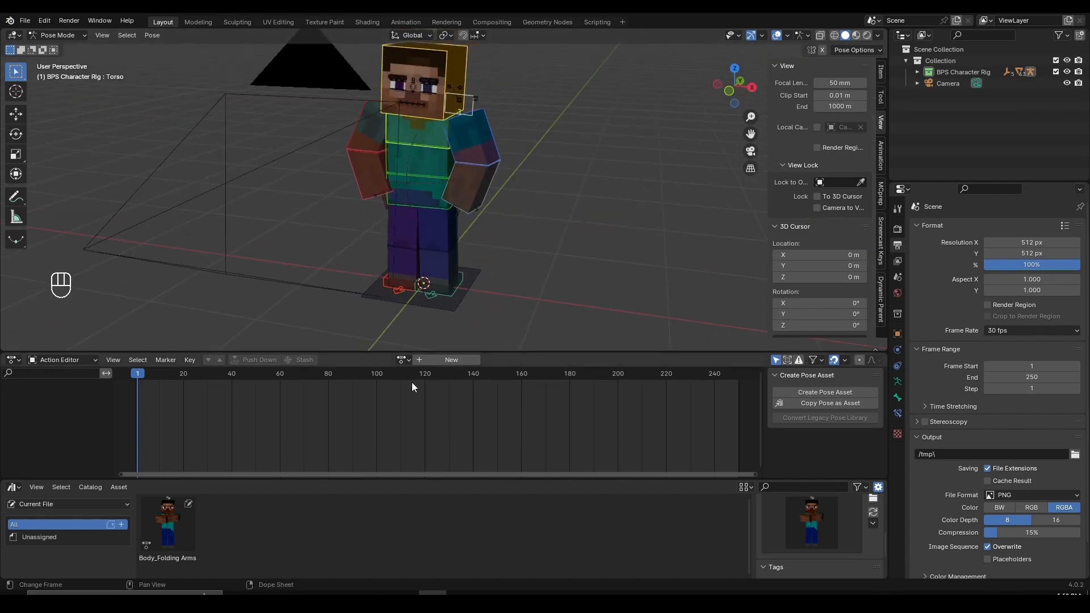
Create a pose asset from the selected bones and look at the character through the camera.
middle_drag(530, 341, 465, 258)
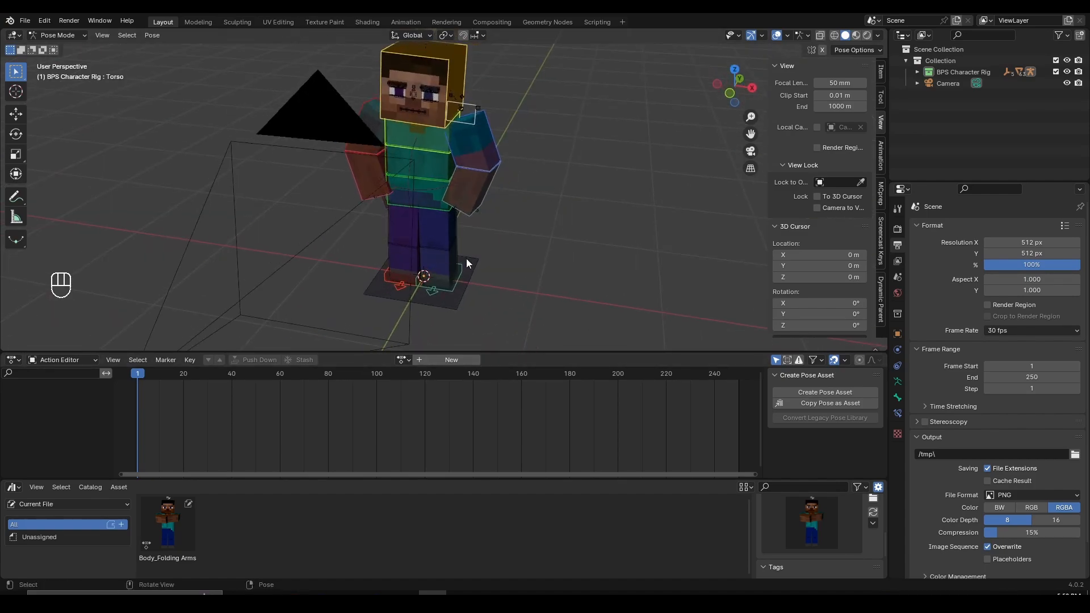
click(805, 392)
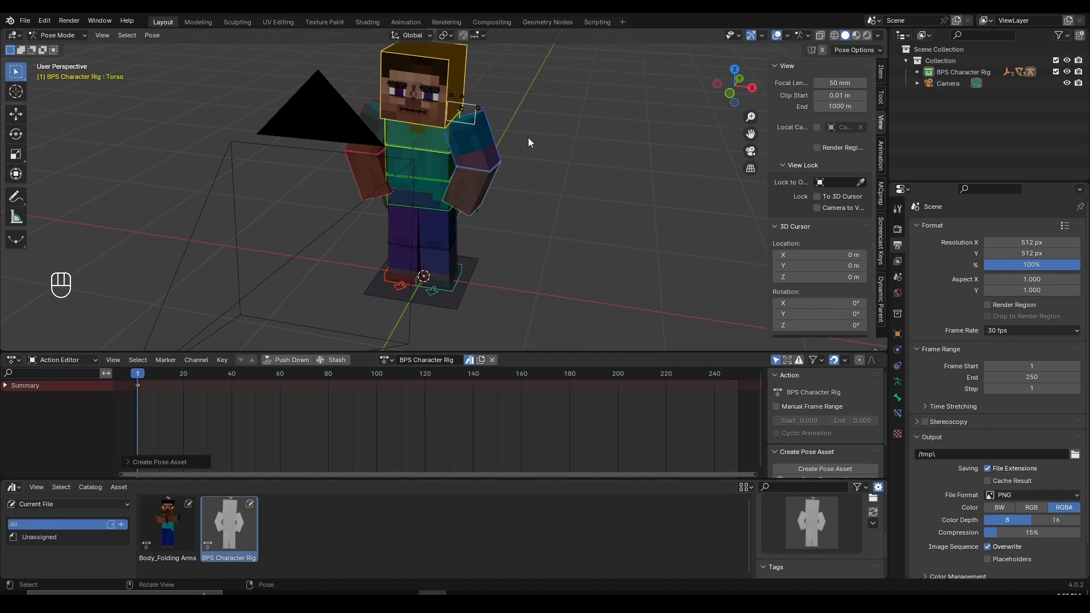
key(KP_0)
shift+middle_drag(569, 130, 577, 169)
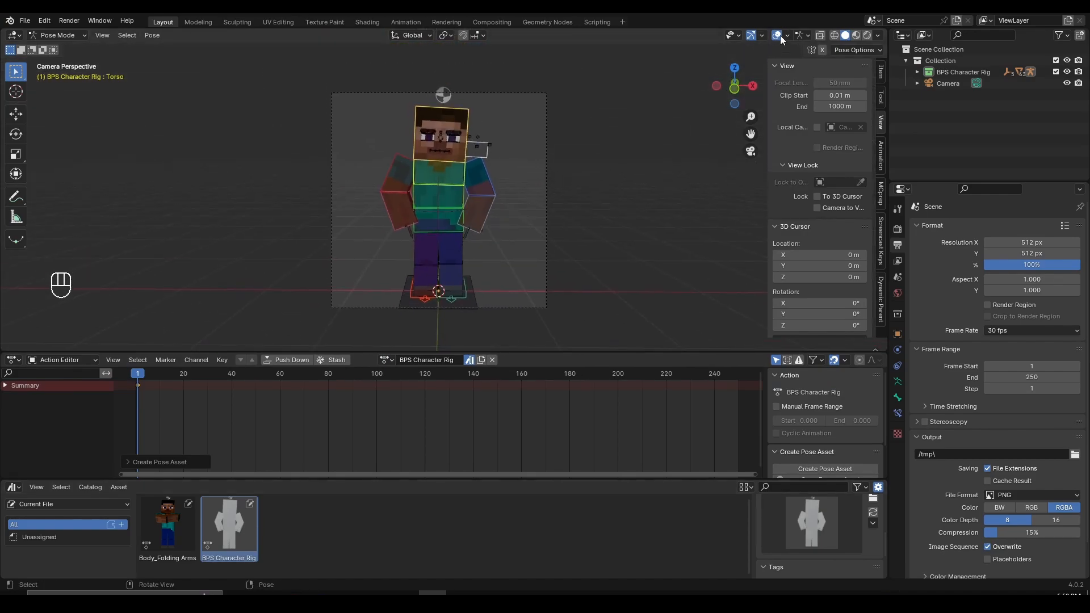
Hide the viewport overlays and make a viewport render image of the pose from the camera view.
click(781, 35)
click(780, 35)
scroll(478, 180, up, 1)
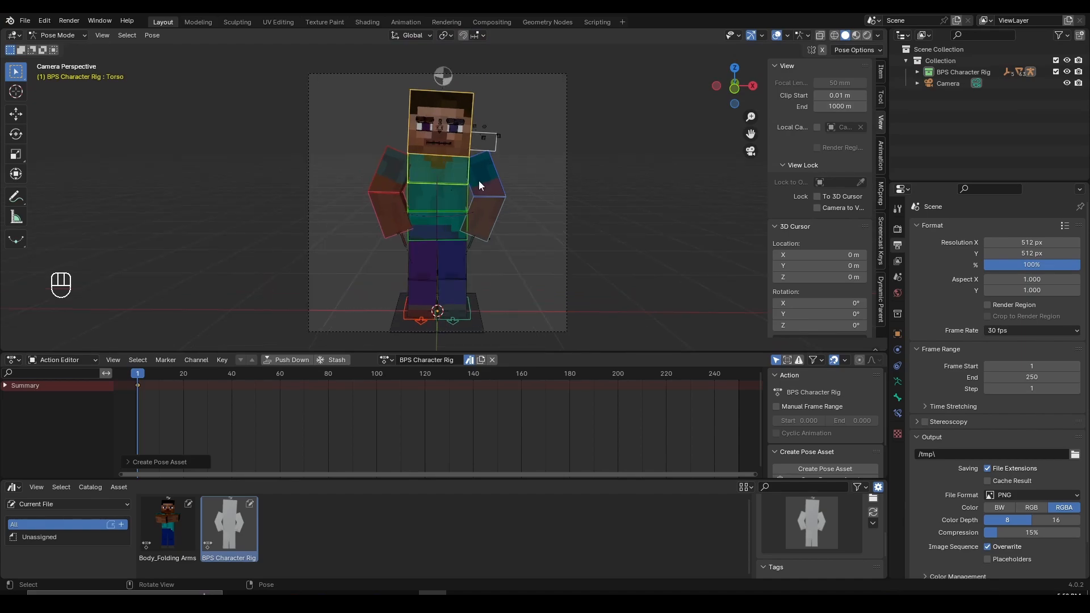
click(780, 35)
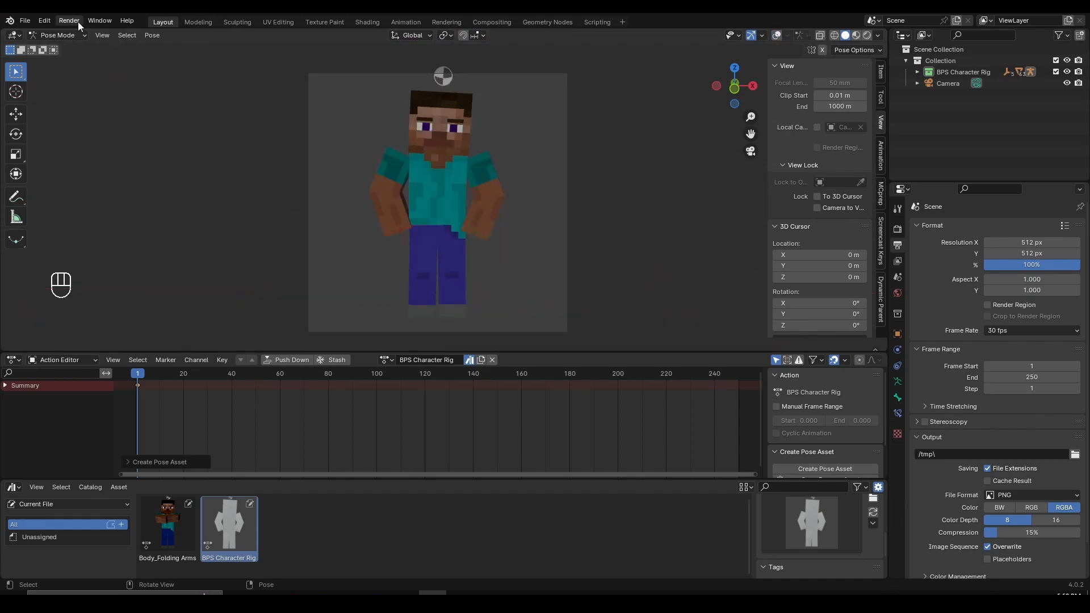
click(98, 36)
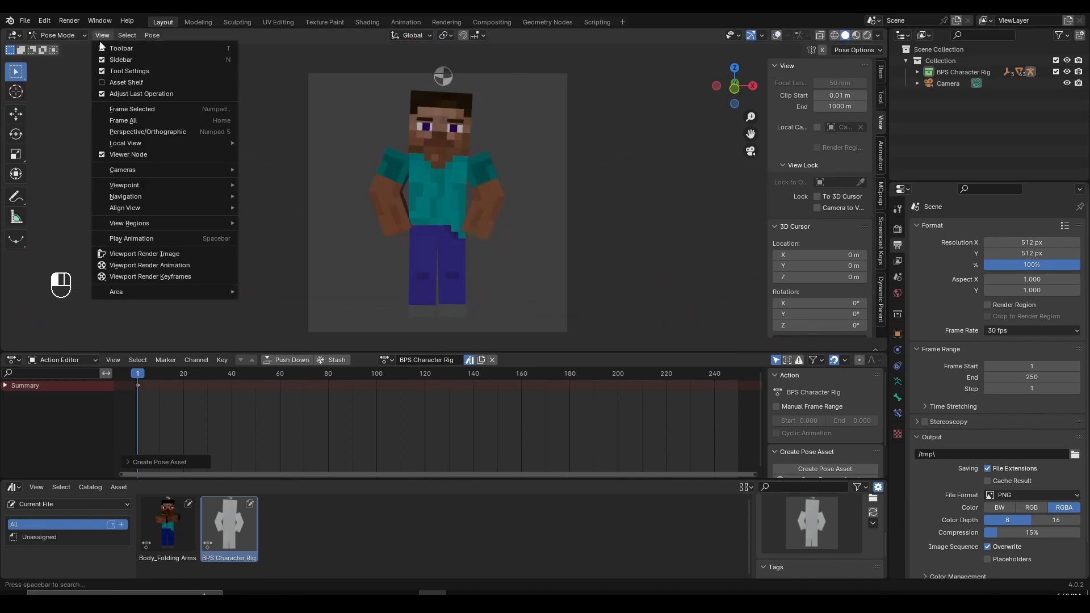
click(185, 254)
click(300, 88)
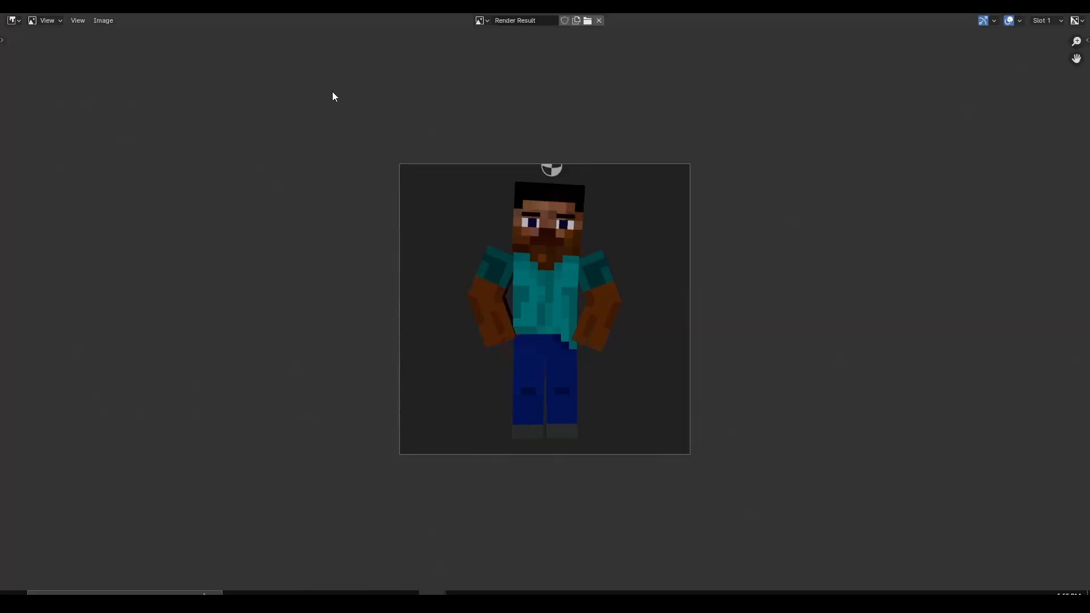
scroll(608, 177, up, 1)
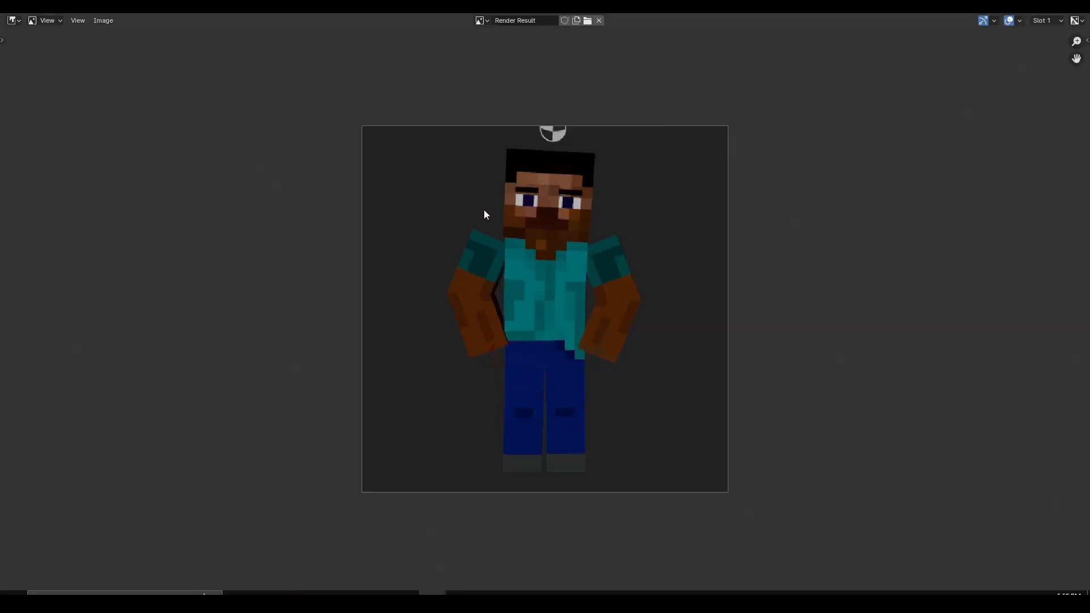
Save the rendered image as Body_Listening.png in the Pose Assets folder and close the render window.
click(106, 21)
click(131, 124)
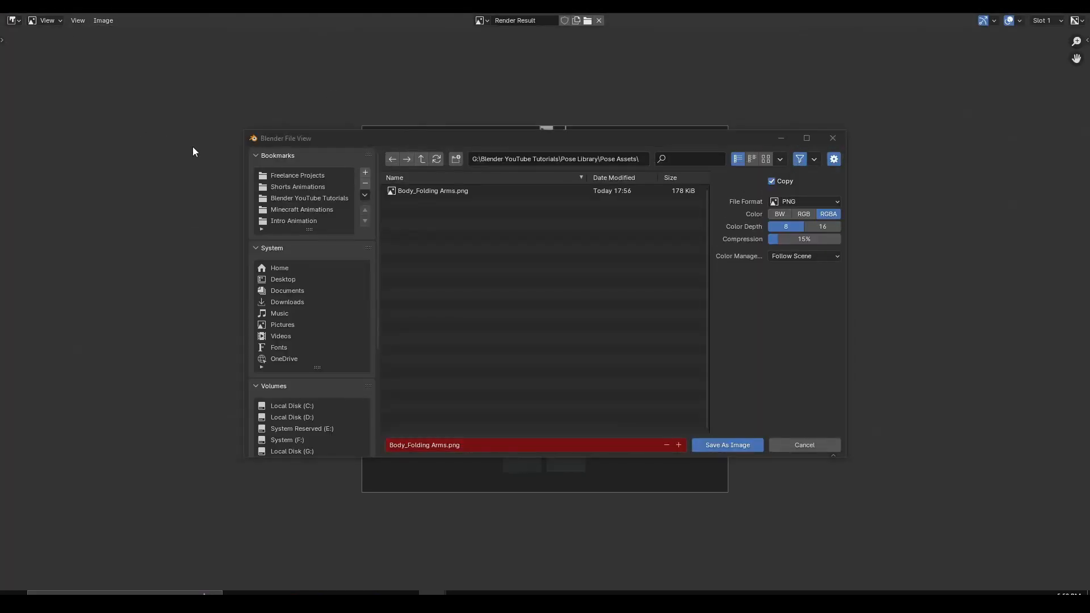
click(483, 448)
text(Body)
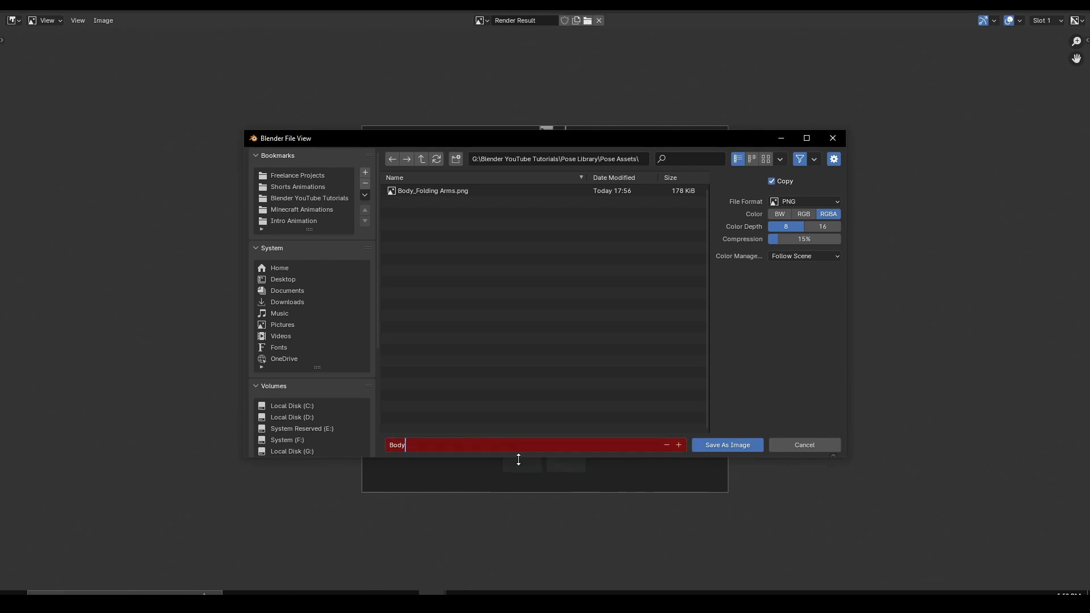
text(_Listening)
key(Return)
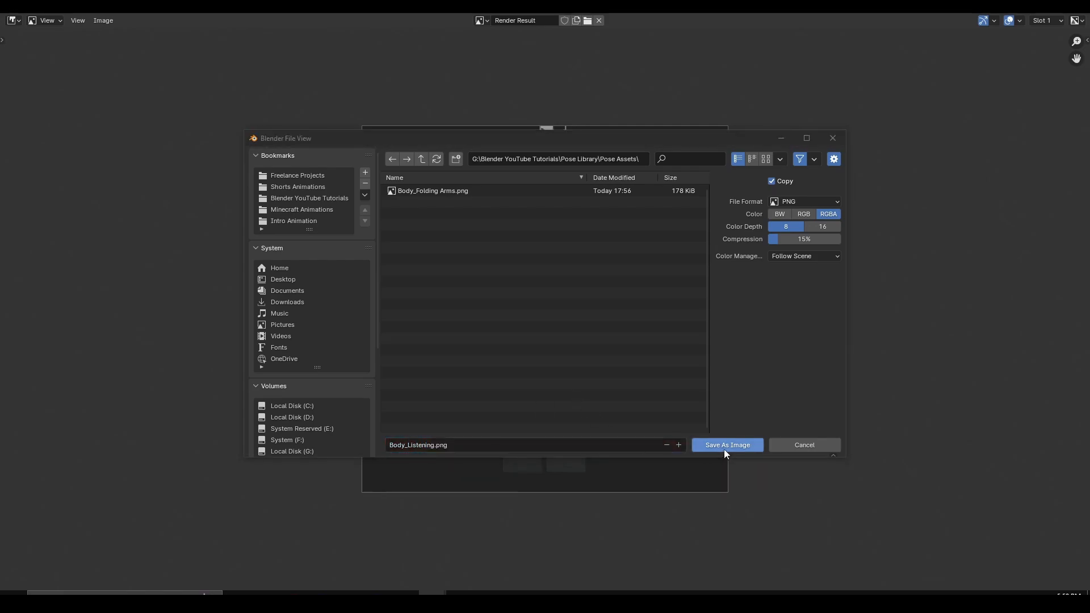
click(725, 446)
key(Escape)
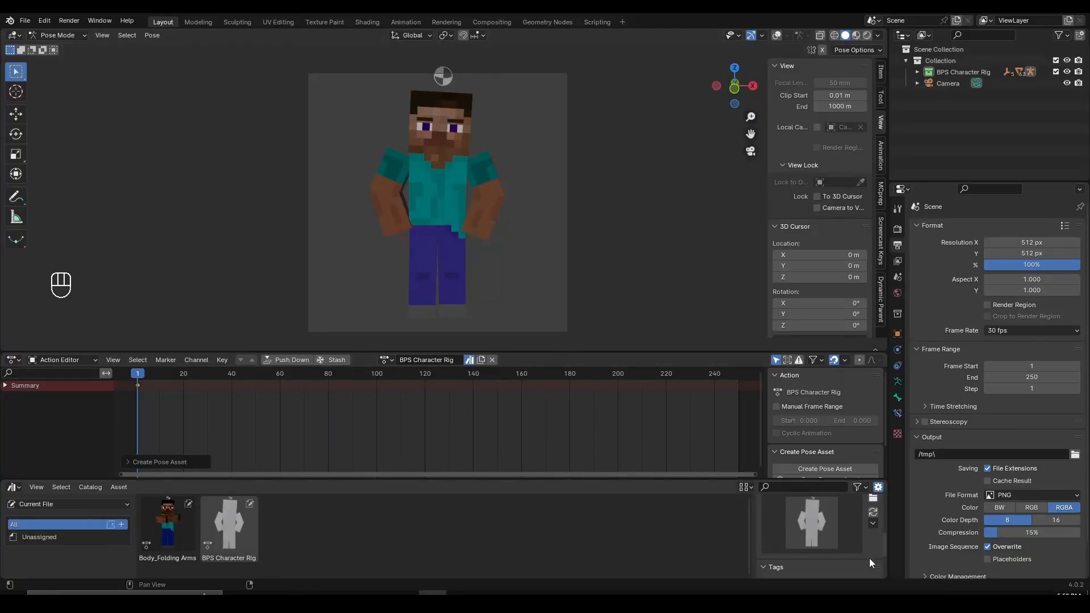
Rename the new pose action from the rig's default name to Body_Listening.
click(427, 363)
text(Body_Listening)
key(Return)
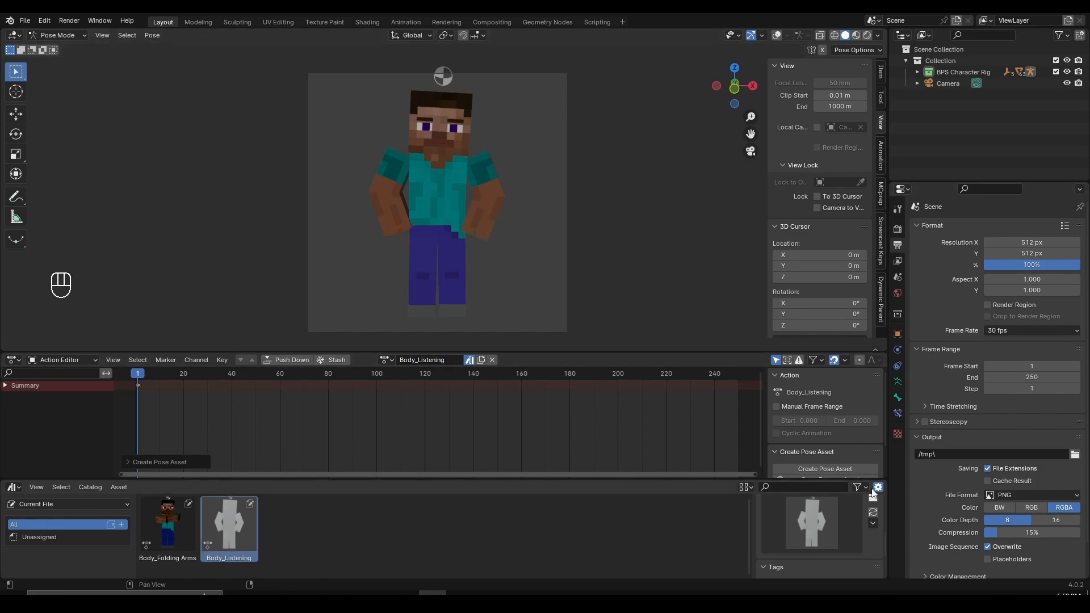
Load Body_Listening.png as the custom preview of the Body_Listening pose asset, using thumbnails to find the image.
scroll(861, 514, up, 2)
click(873, 521)
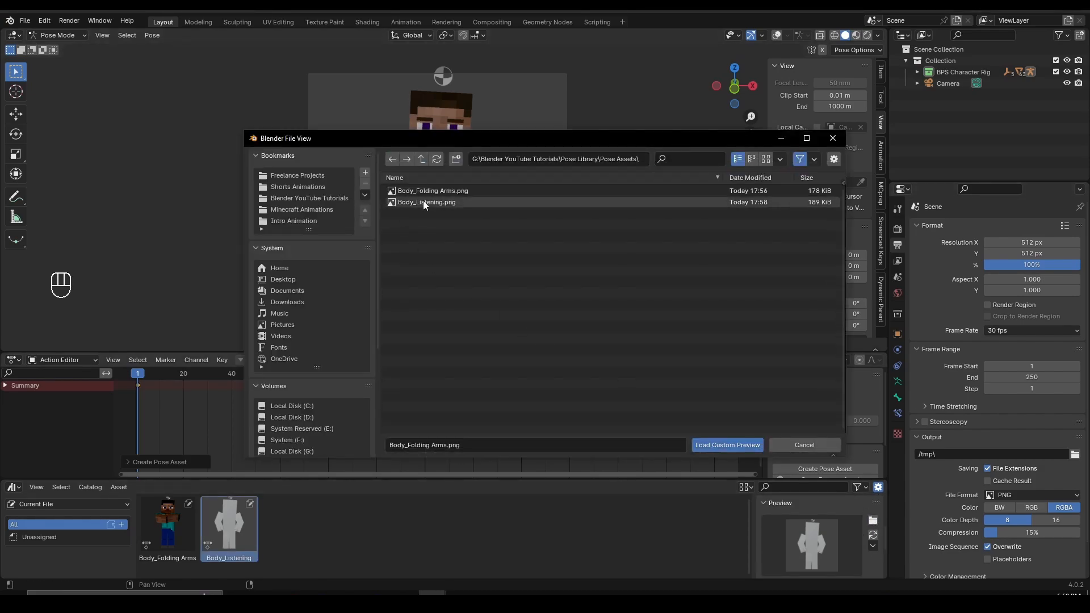
click(766, 159)
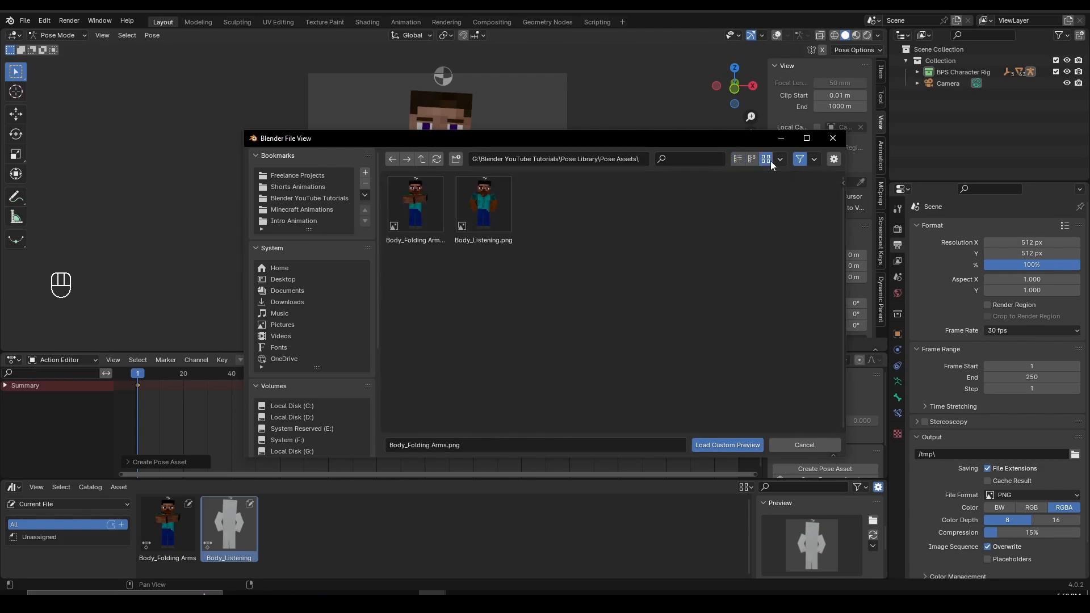
double_click(502, 202)
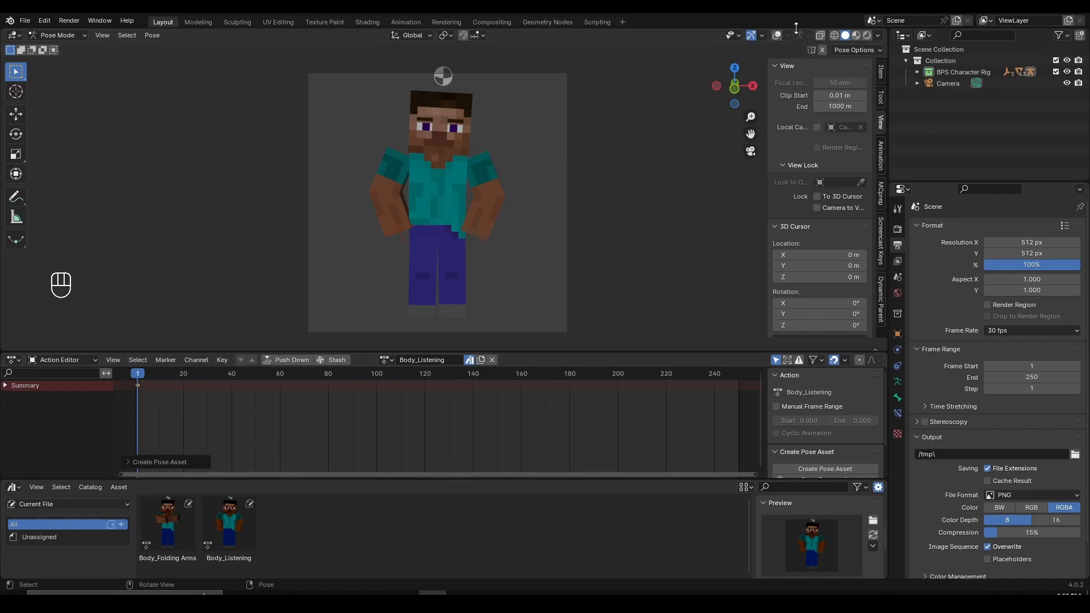
With the overlays shown again, unlink the Body_Listening action and clear the selected bones' rotation and location.
click(777, 36)
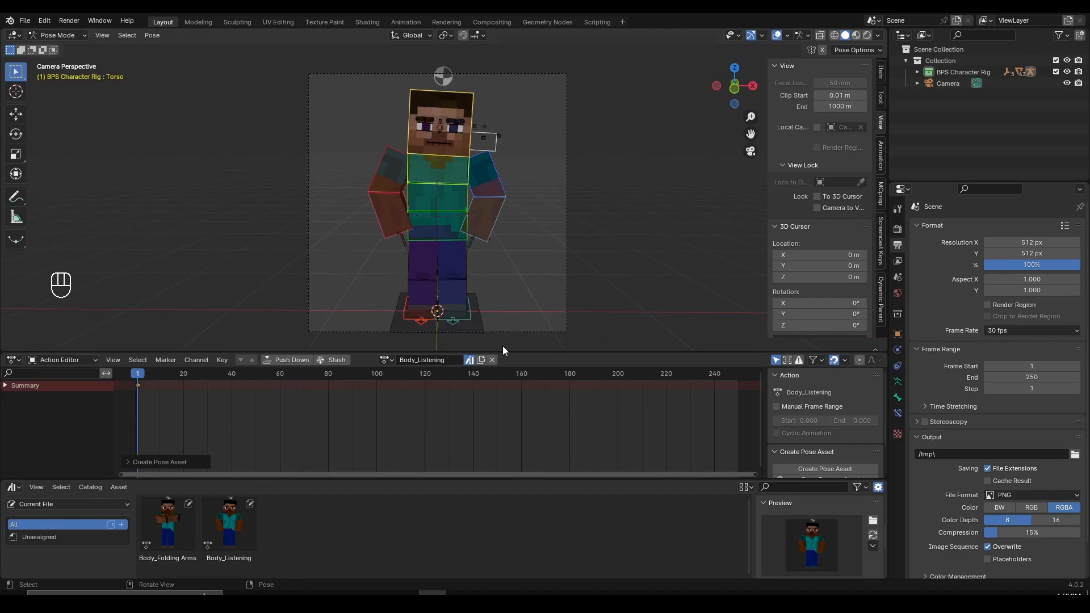
click(492, 360)
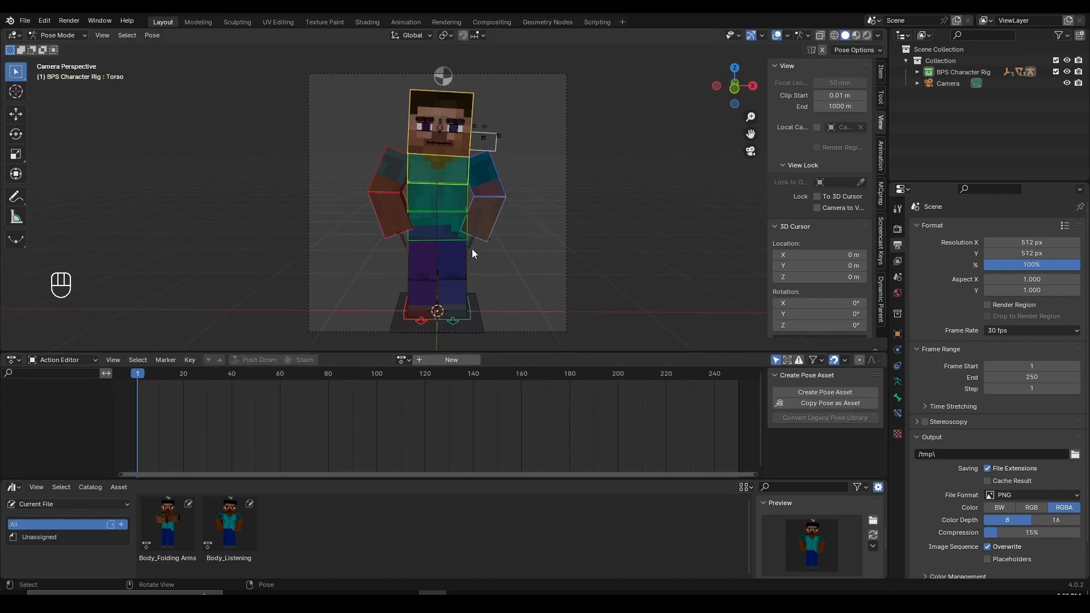
key(alt+r)
key(alt+g)
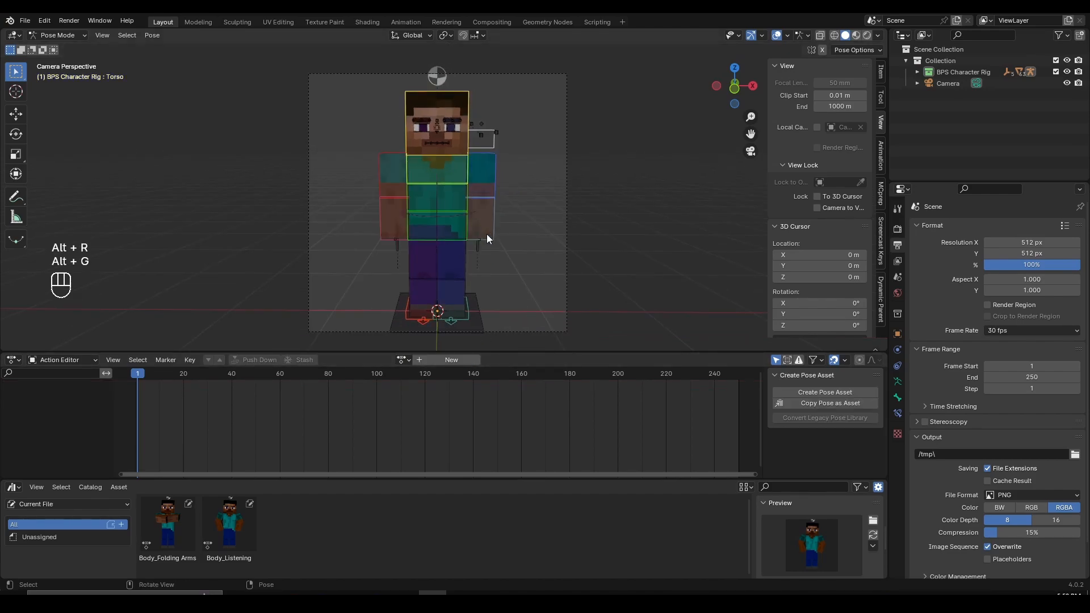
Rotate the right arm up into a bent waving position and tilt the torso sideways.
scroll(486, 234, up, 1)
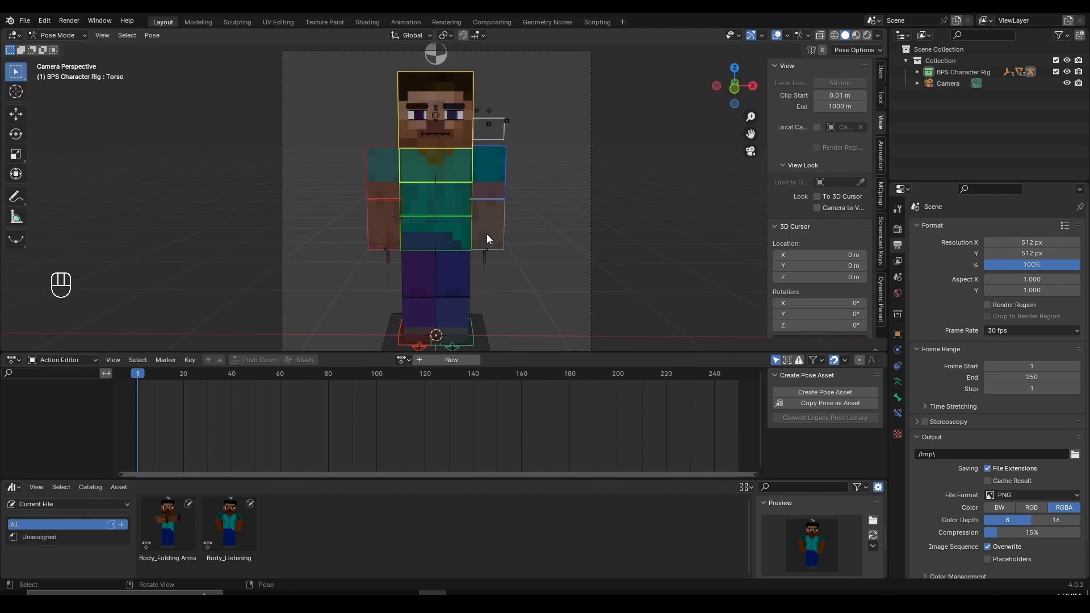
click(391, 176)
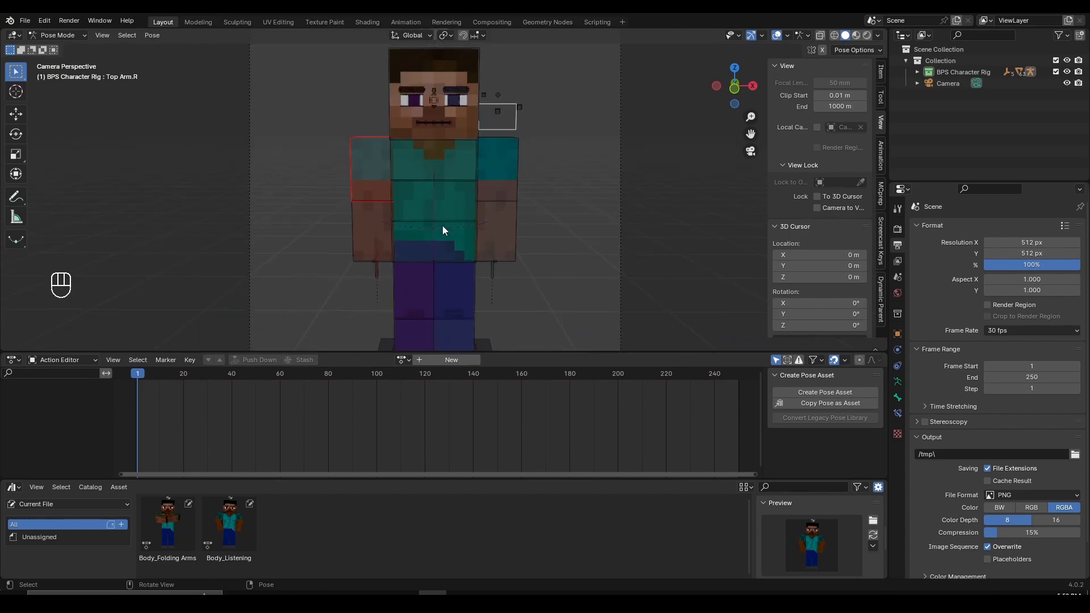
scroll(483, 206, up, 2)
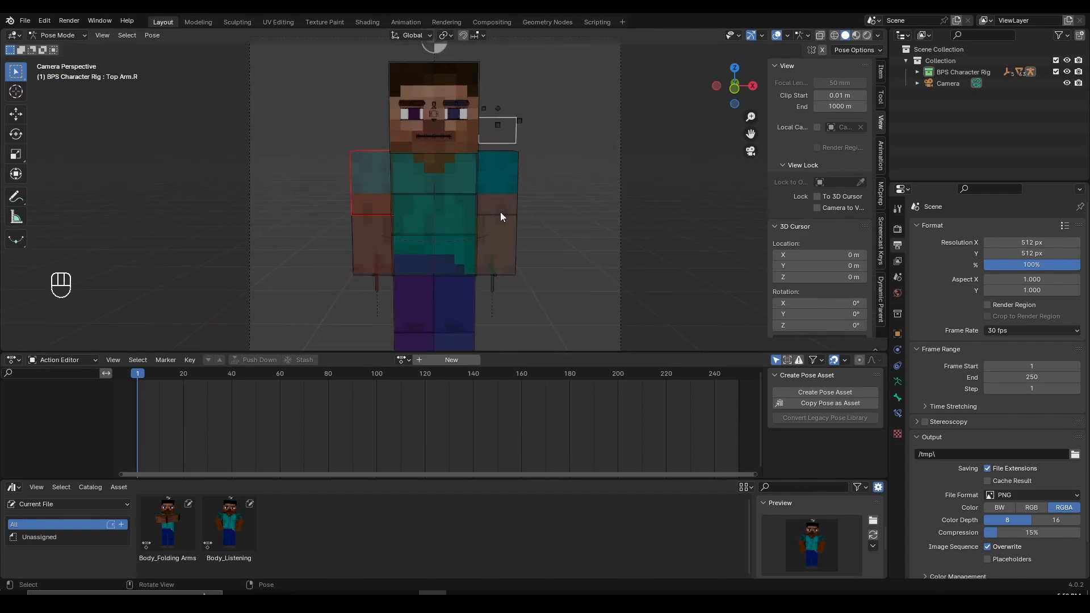
key(r)
click(491, 212)
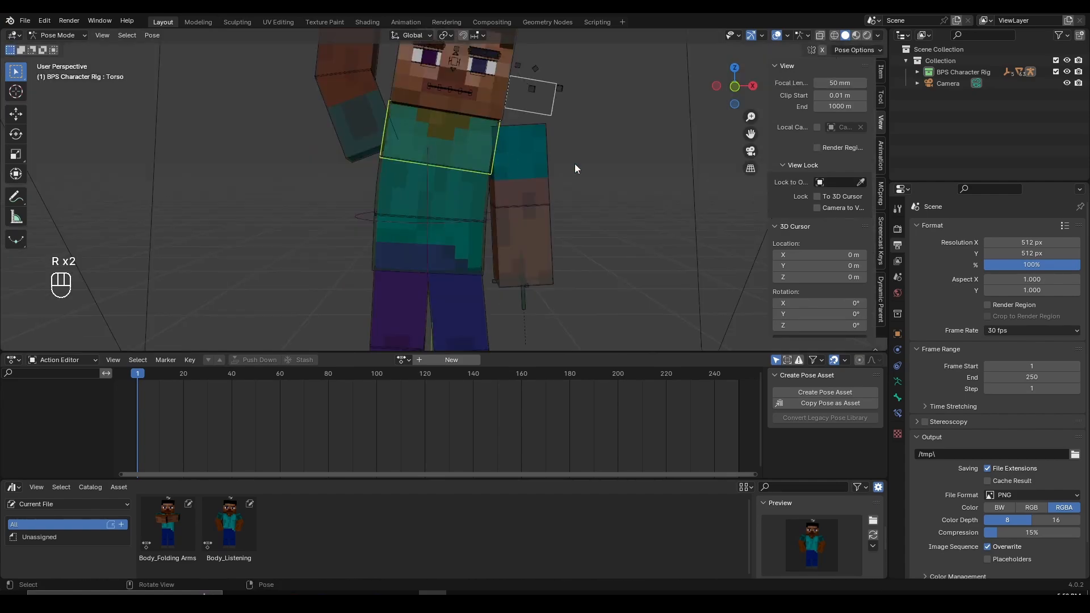
key(r)
click(615, 191)
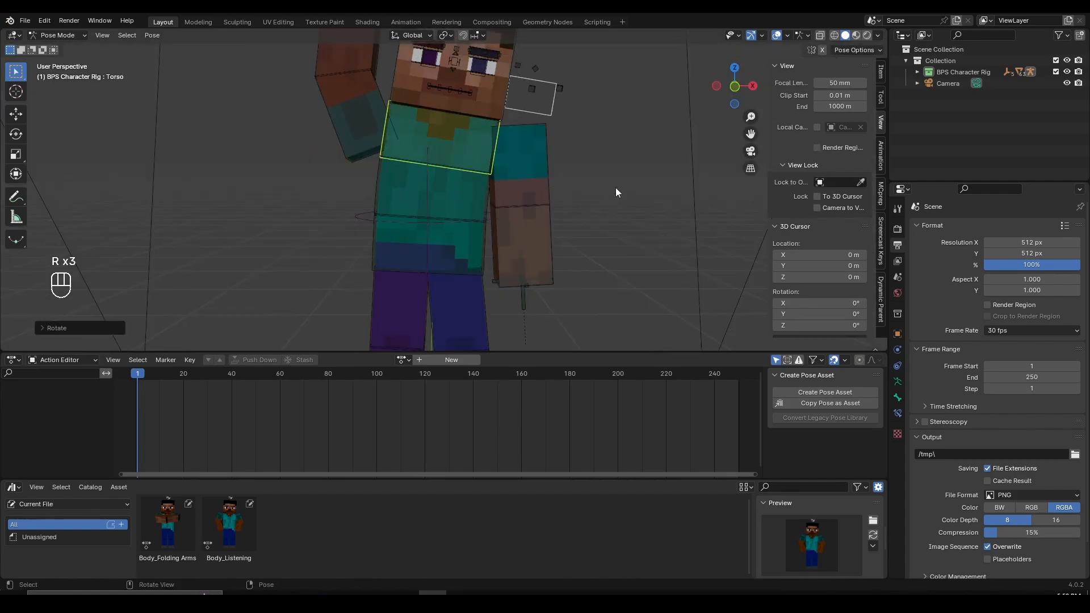
Rotate the left arm's bones so the arm hangs naturally beside the tilted body.
click(548, 187)
key(r)
click(625, 227)
middle_drag(624, 223, 543, 263)
click(355, 255)
key(r)
click(458, 268)
key(f)
Select the upper and lower bones of both arms together with the head.
scroll(506, 202, down, 7)
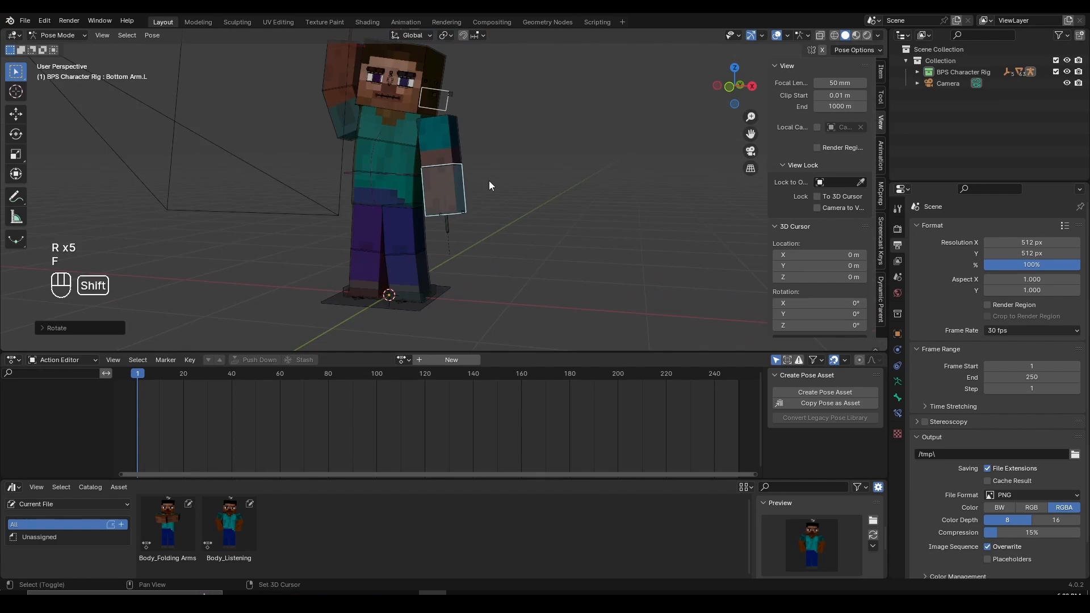
shift+middle_drag(488, 181, 547, 214)
mouse_move(546, 215)
middle_down()
mouse_move(531, 230)
mouse_move(537, 218)
middle_up()
scroll(532, 230, up, 3)
shift+click(542, 158)
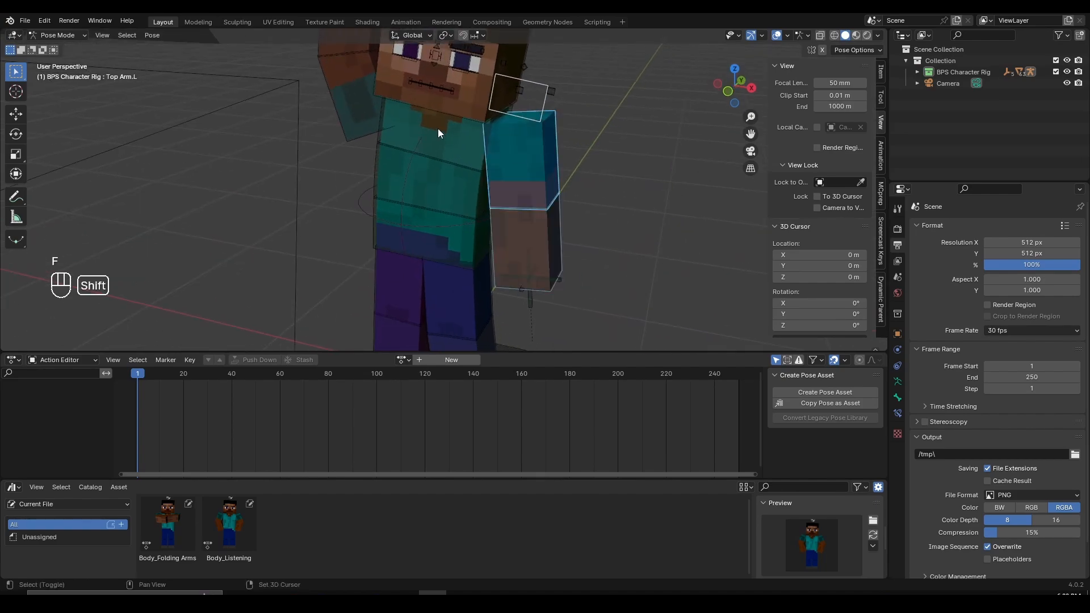
shift+middle_drag(438, 128, 449, 262)
shift+click(369, 202)
shift+click(525, 145)
shift+scroll(524, 168, down, 5)
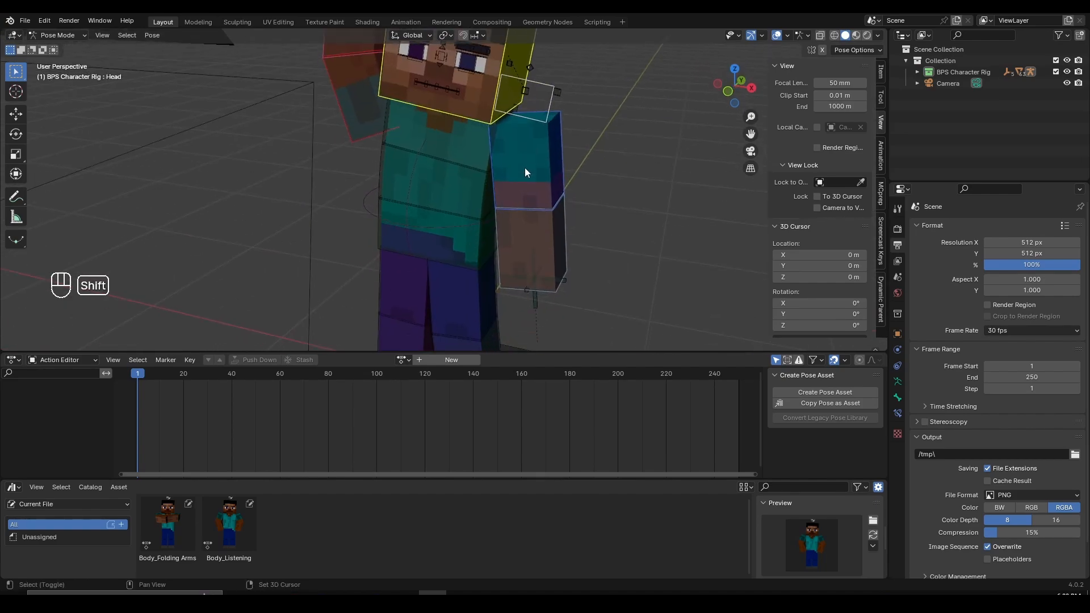
Add the torso, middle body and pelvis bones and both feet's IK controls to the selection.
shift+click(467, 209)
shift+scroll(476, 154, down, 5)
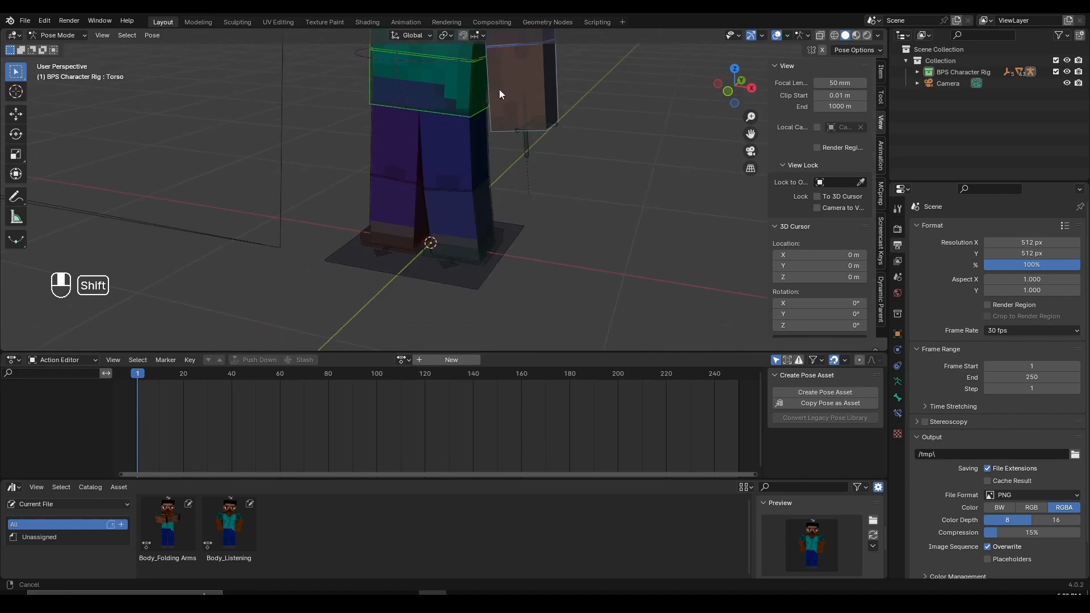
scroll(489, 238, up, 3)
shift+click(479, 231)
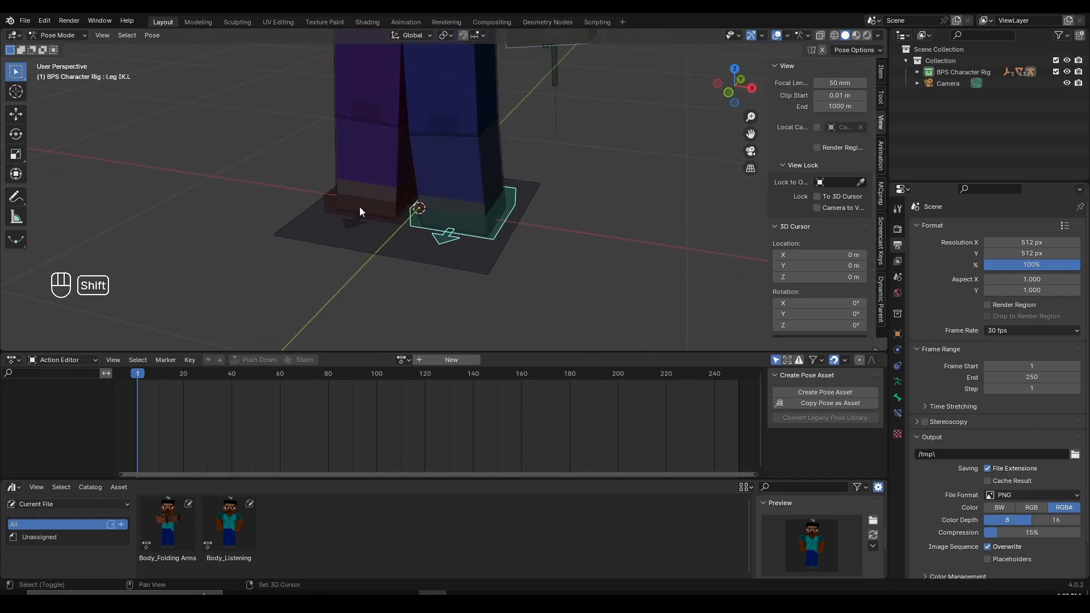
shift+click(359, 207)
Create a pose asset from the selected bones and name its action Body_Waving.
key(KP_0)
scroll(492, 230, down, 2)
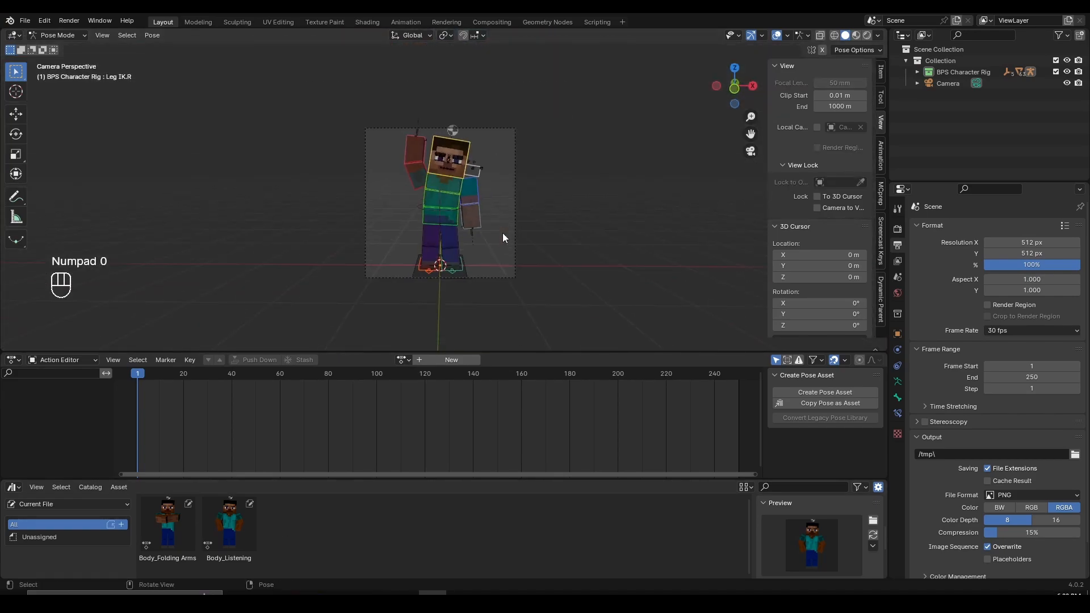
scroll(497, 203, up, 3)
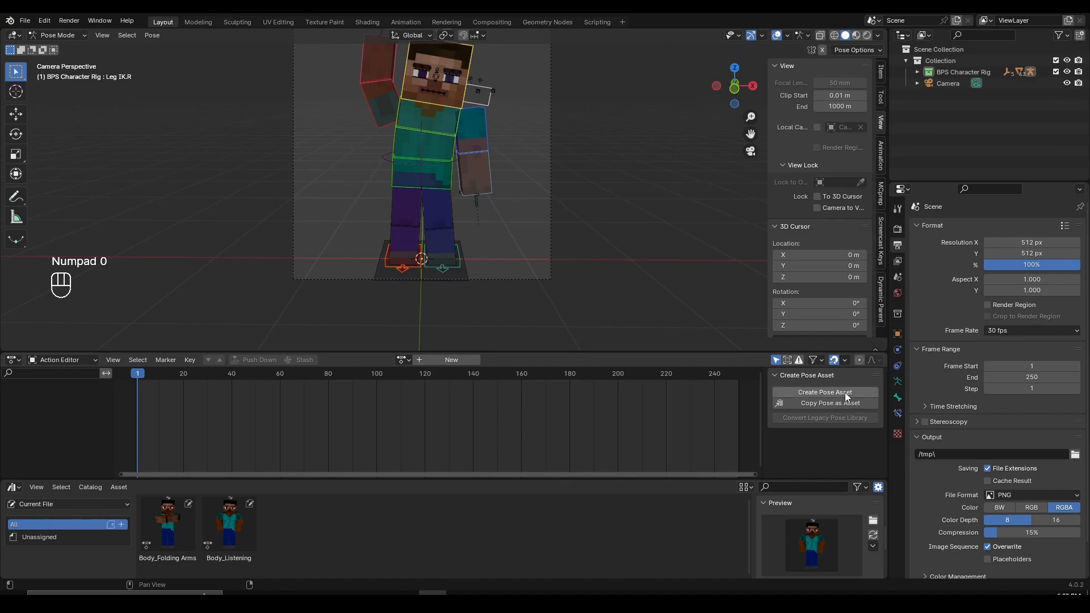
click(844, 393)
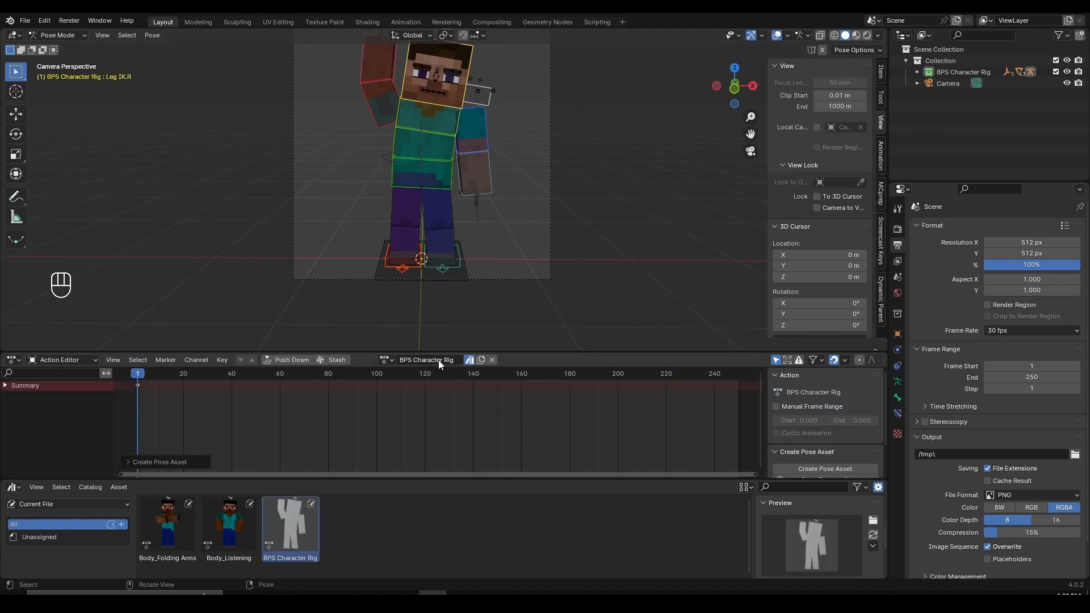
text(Body)
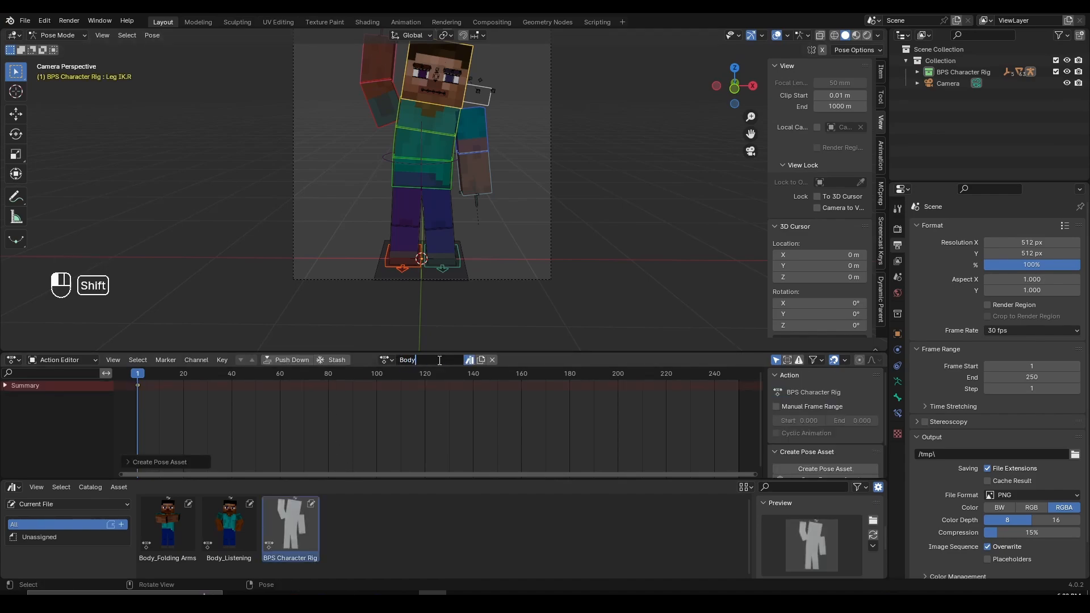
text(_Waving)
key(Return)
Hide the viewport overlays and render a viewport image of the waving pose.
shift+middle_drag(503, 136, 501, 217)
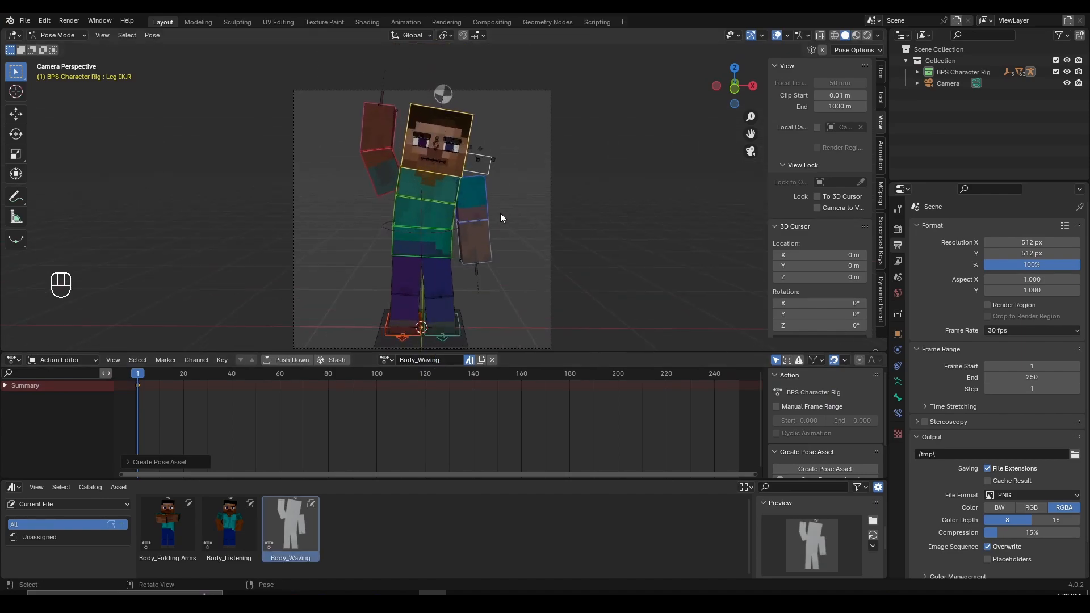
click(775, 36)
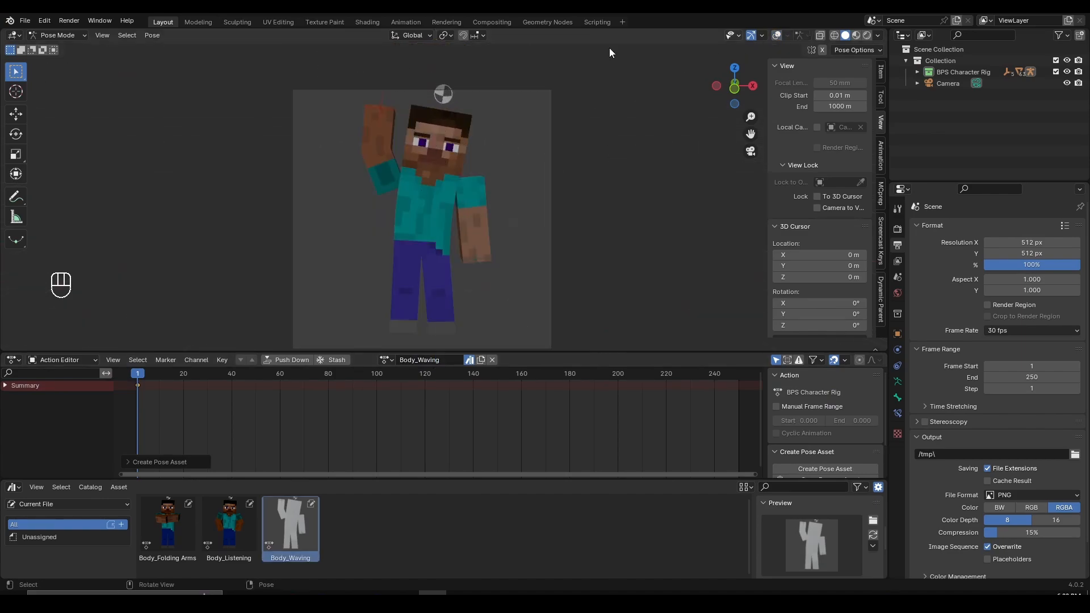
click(102, 35)
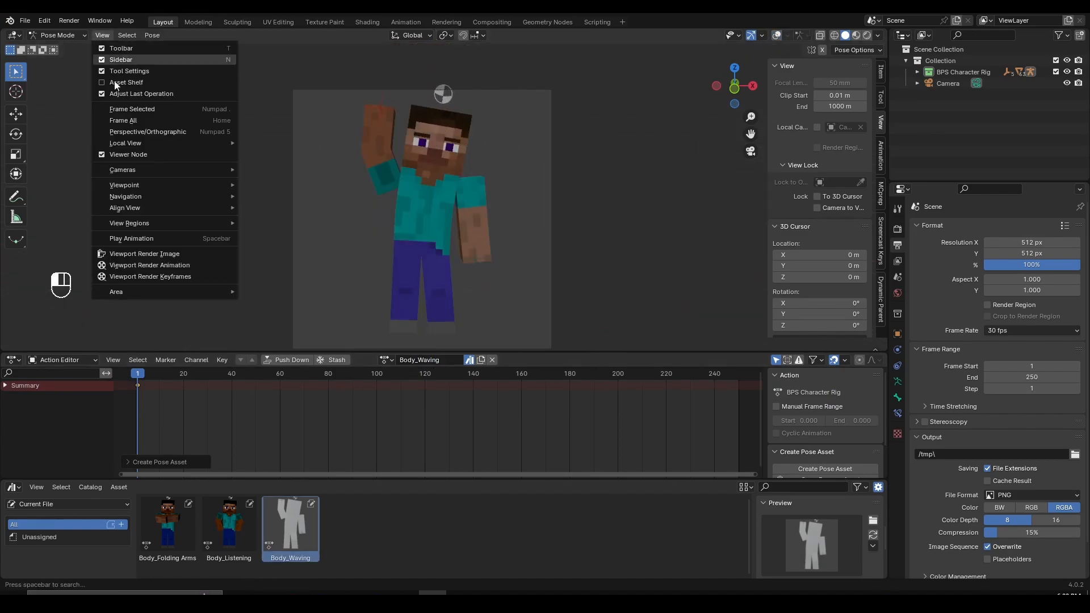
click(191, 254)
click(311, 82)
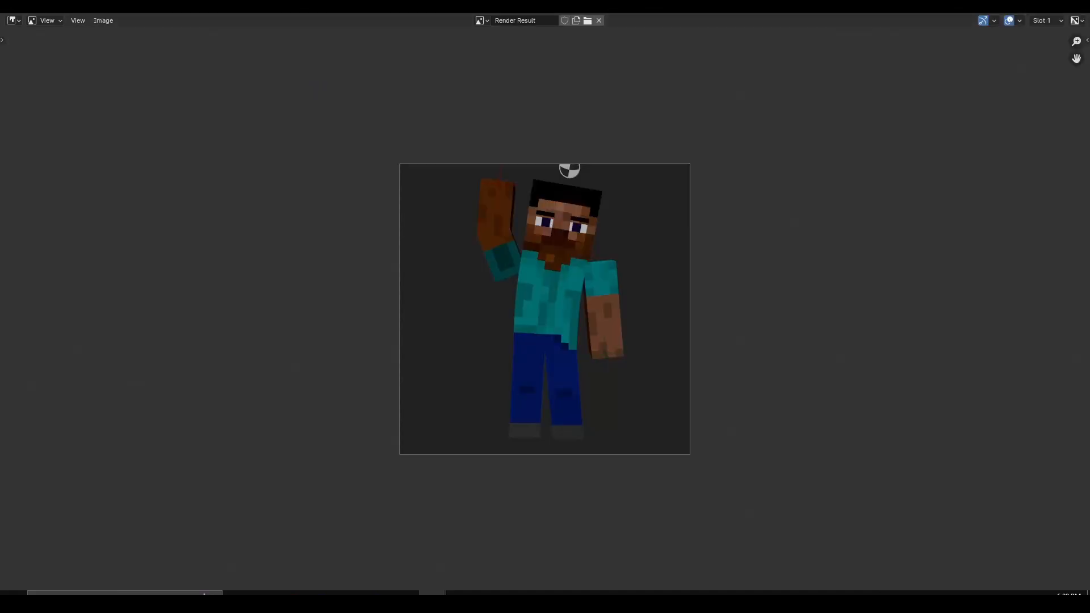
Save the rendered image as Body_Waving.png in the Pose Assets folder and close the render view.
click(103, 21)
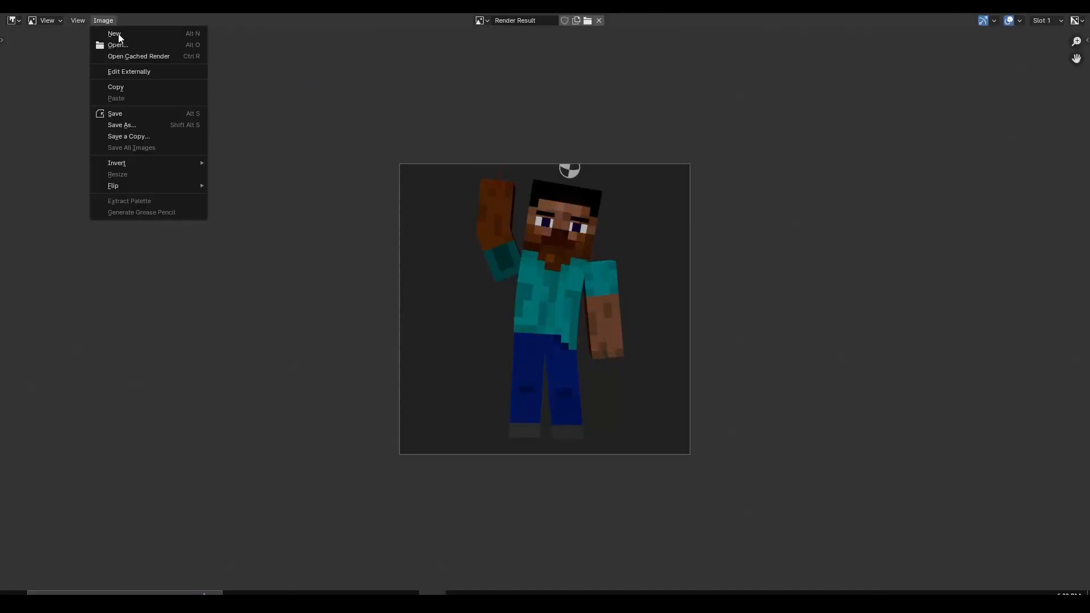
click(165, 127)
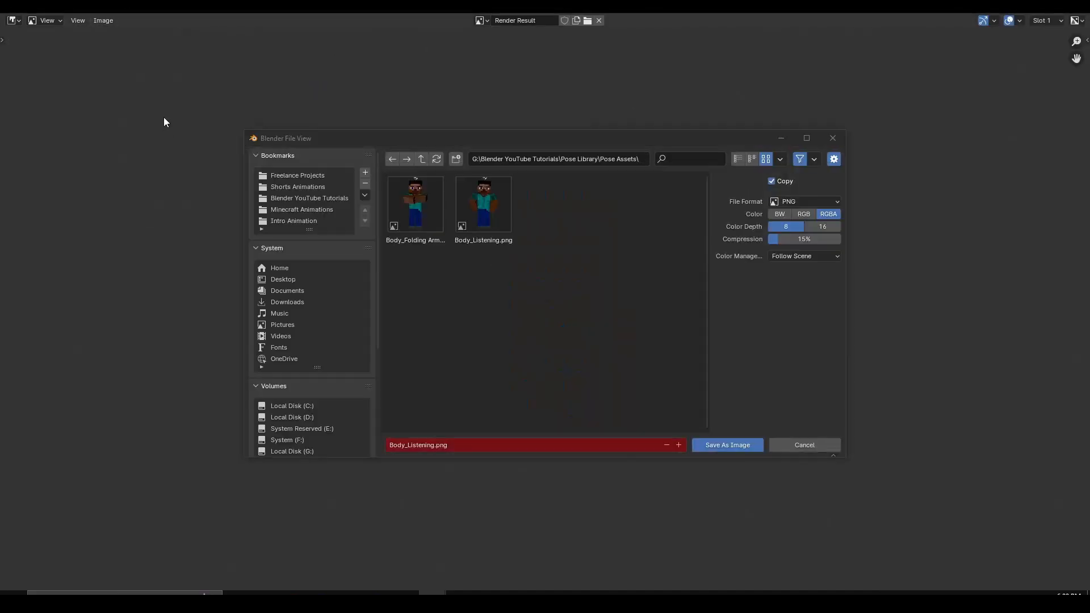
click(486, 441)
text(Body_)
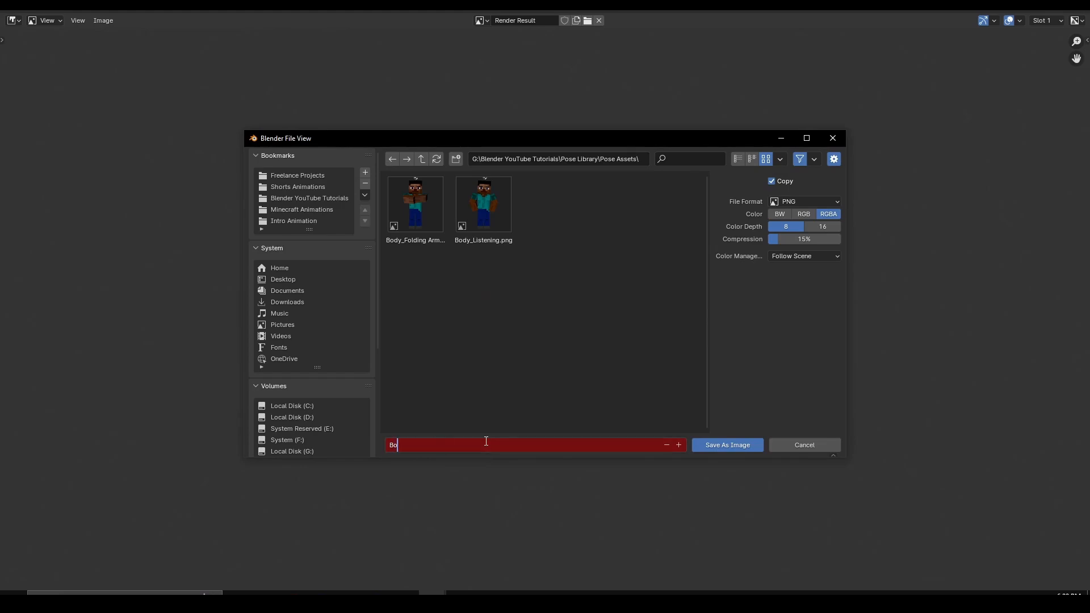
text(Waving.png)
key(Return)
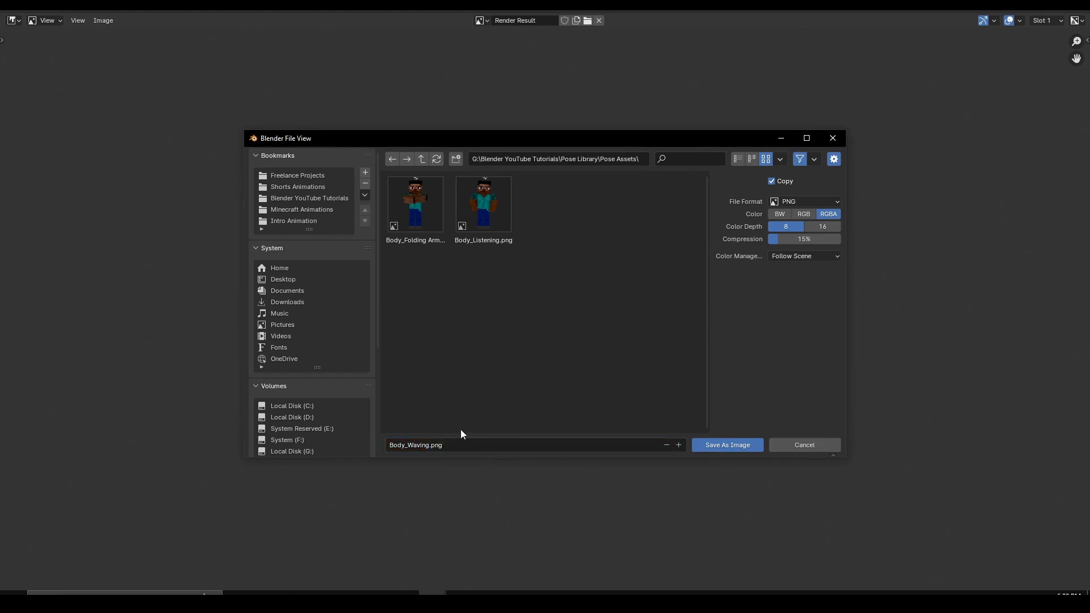
click(734, 445)
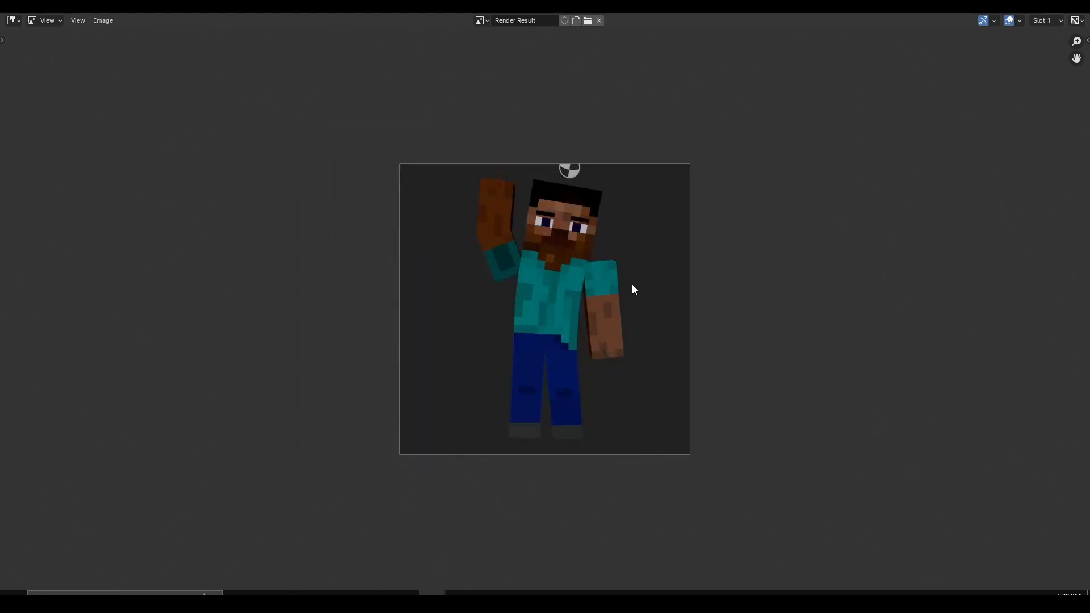
key(Escape)
Load Body_Waving.png as the custom preview of the Body_Waving pose asset.
scroll(498, 194, down, 1)
shift+middle_drag(505, 214, 501, 201)
scroll(502, 201, up, 1)
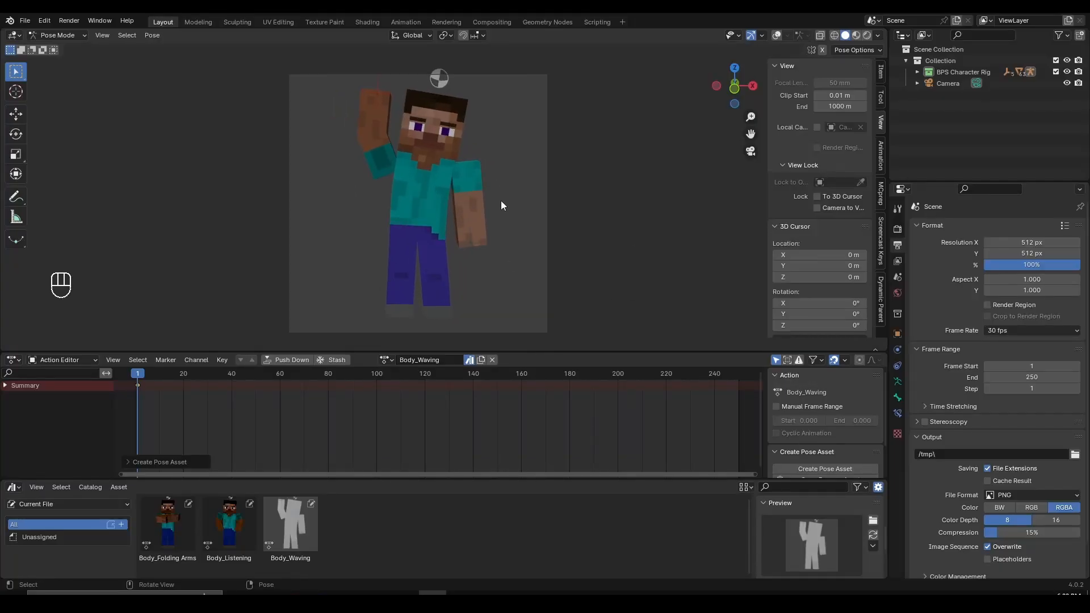
click(873, 520)
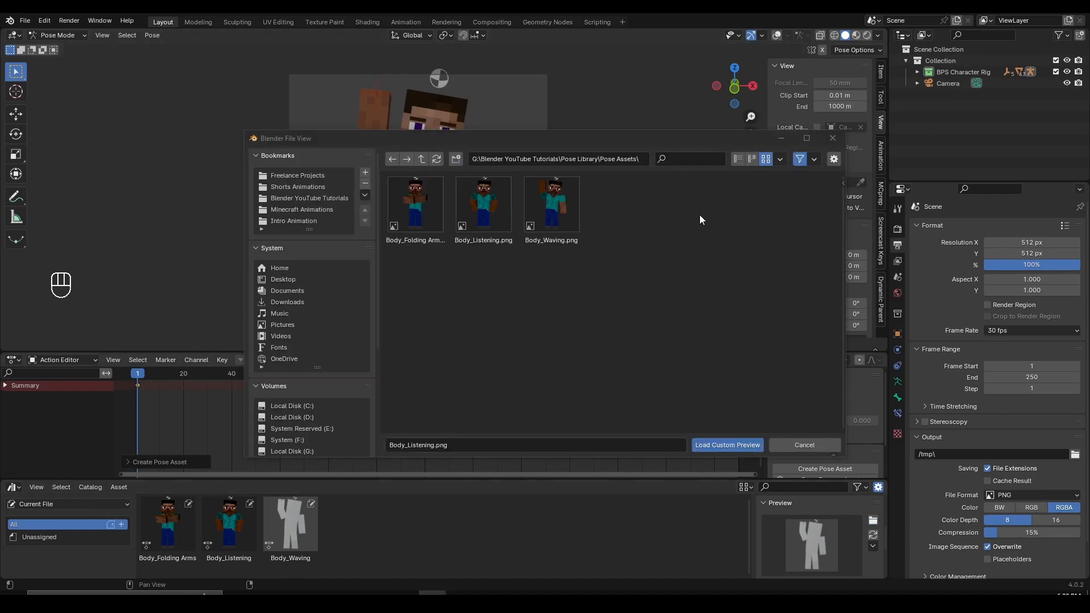
double_click(564, 211)
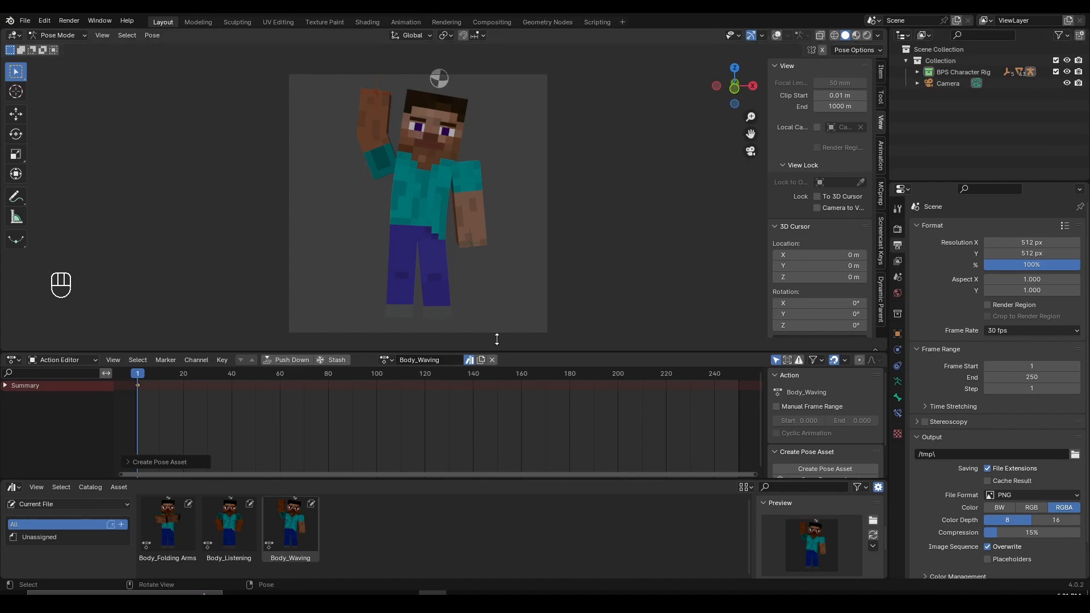
Unlink the Body_Waving action from the rig and show the viewport overlays again.
click(492, 360)
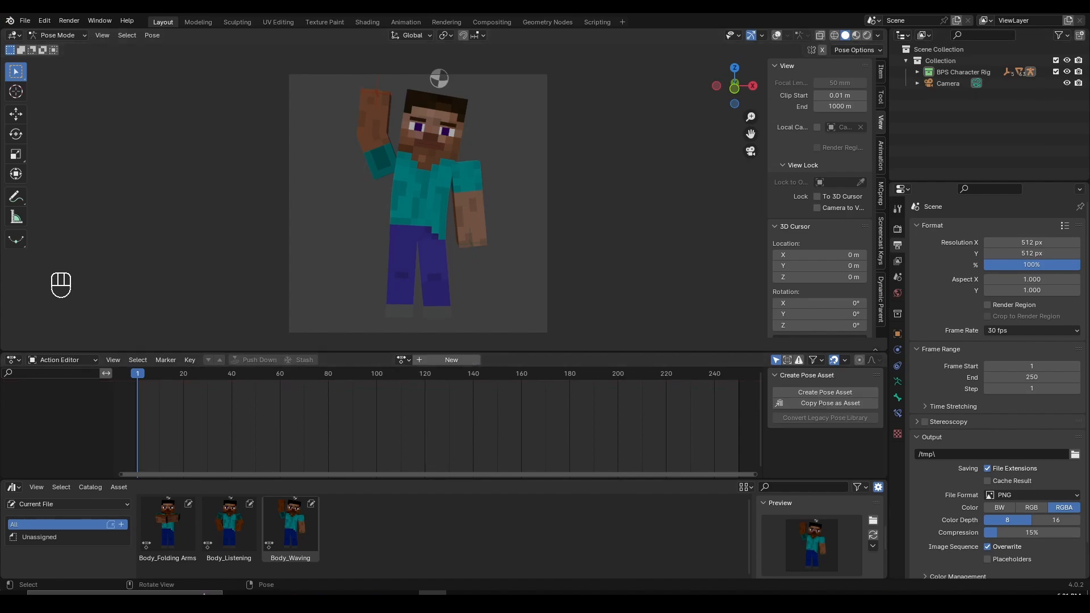
click(777, 35)
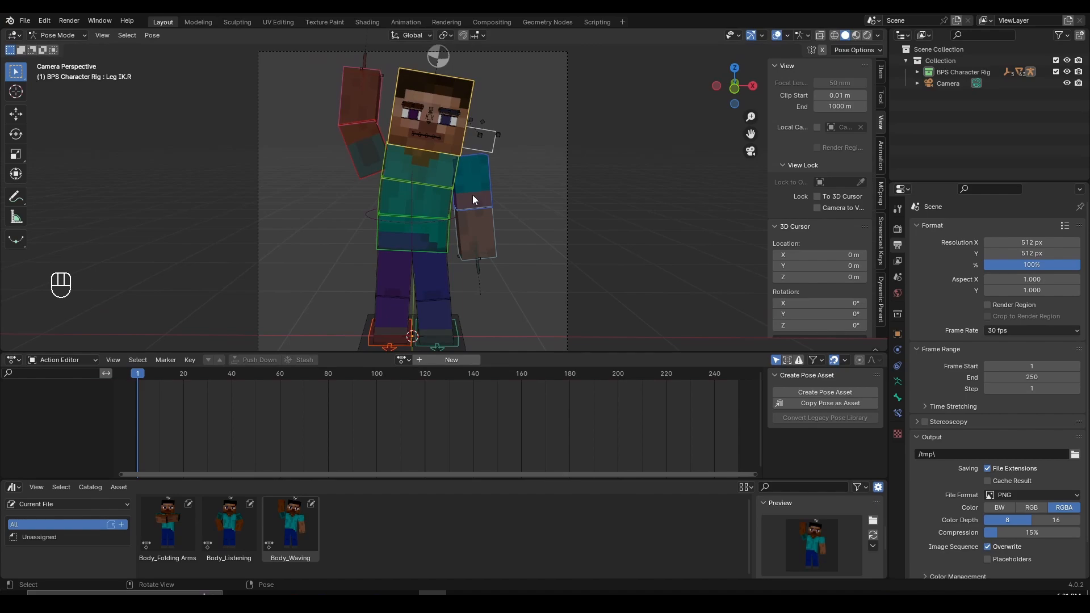
Clear the rotation and location of the selected bones to restore the rest pose, and deselect them.
key(alt+r)
key(alt+g)
scroll(497, 252, down, 2)
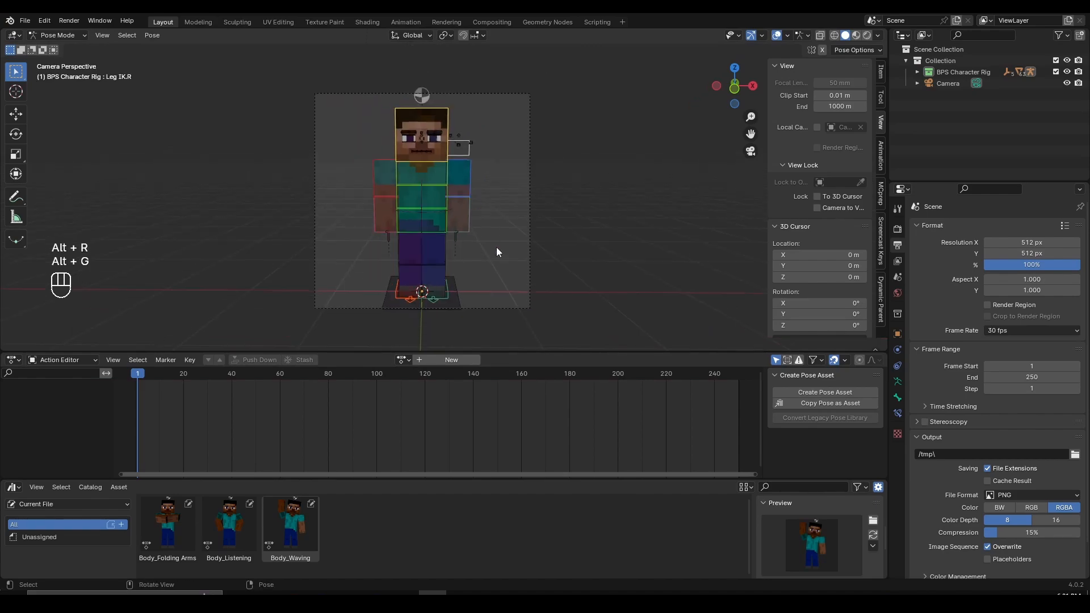
click(510, 304)
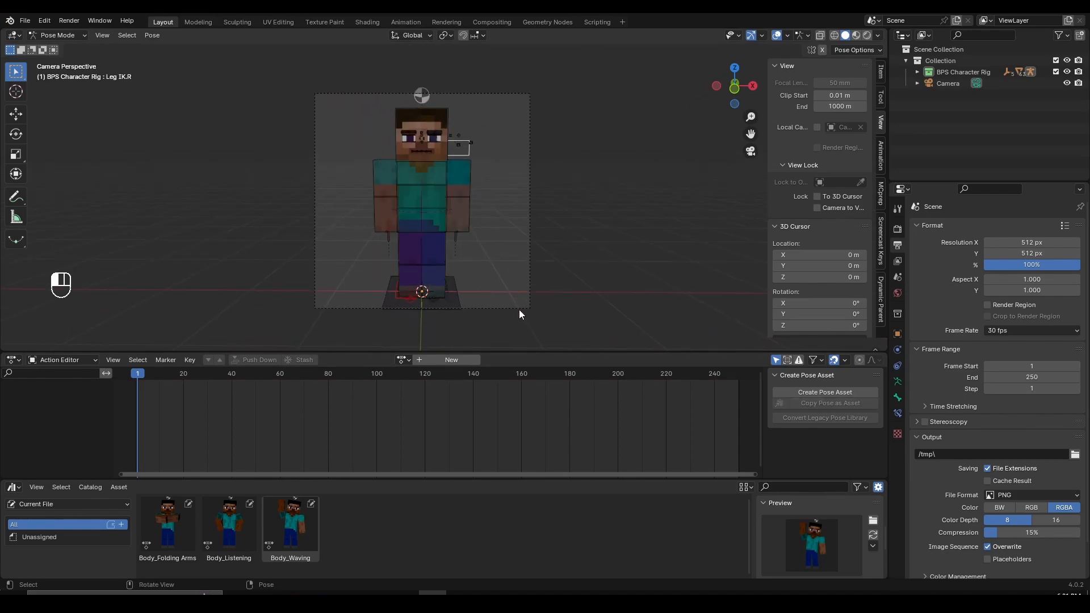
Move the camera forward and up with walk navigation so it frames the character's head and shoulders.
scroll(506, 233, up, 1)
scroll(447, 249, down, 1)
key(shift+f)
key(w)
key(w)
key(e)
key(e)
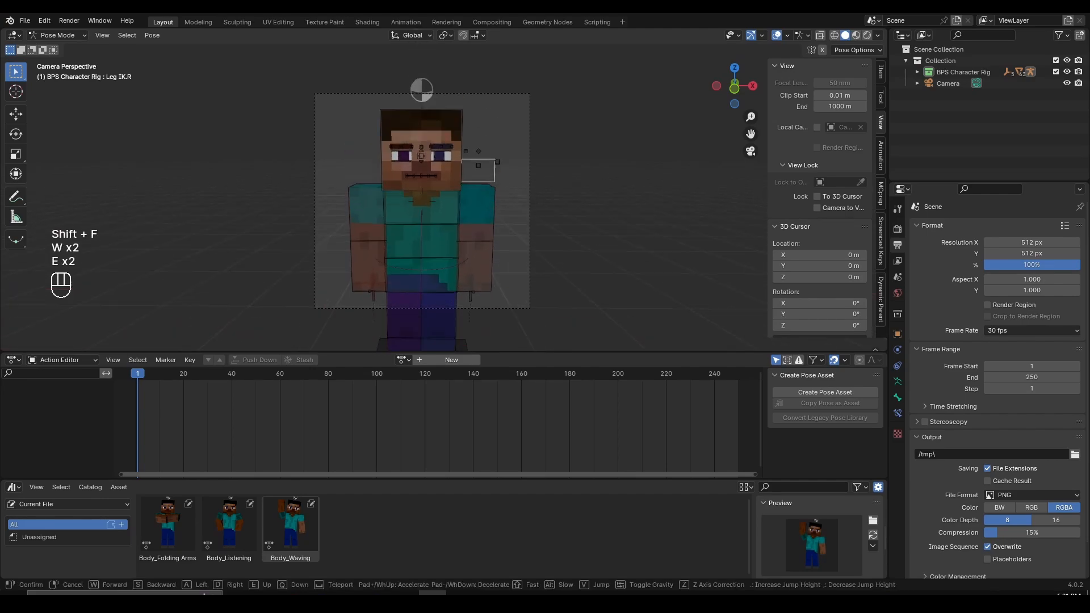
key(e)
key(w)
key(w)
key(e)
key(e)
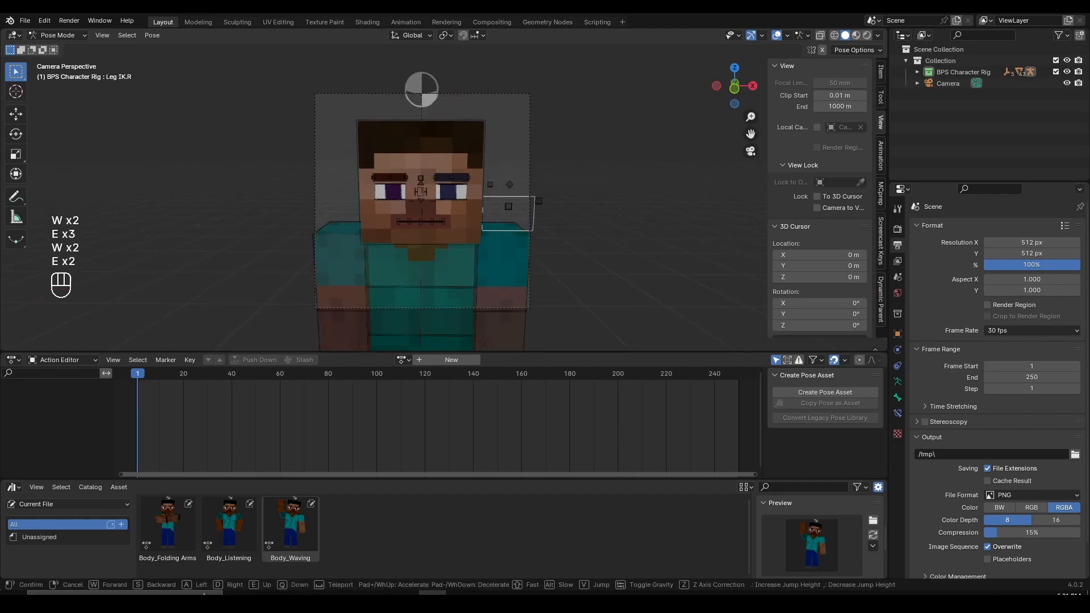
key(w)
key(q)
key(e)
key(s)
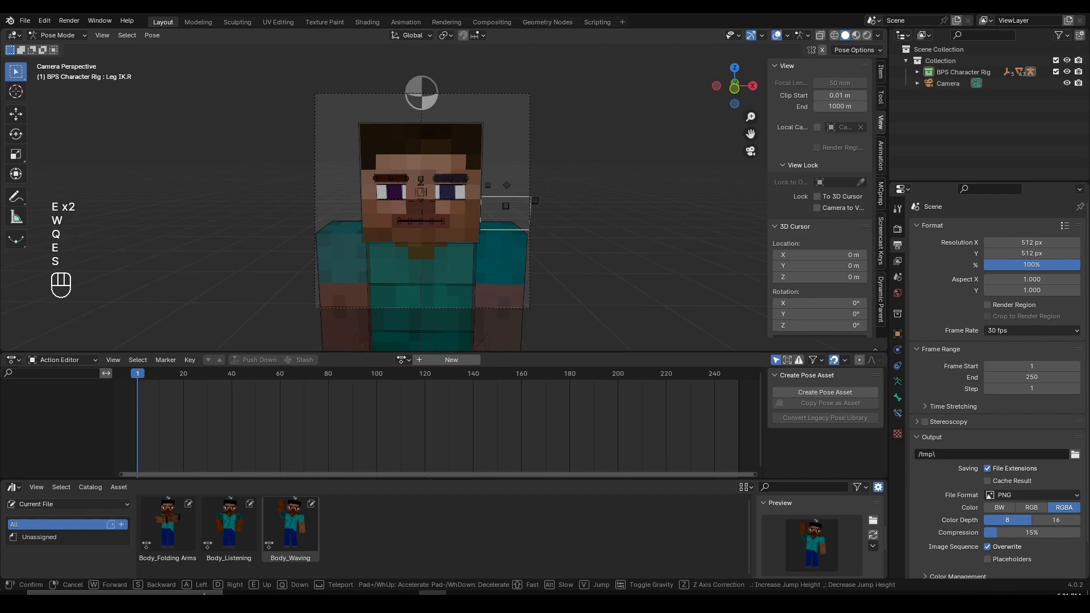
key(w)
click(462, 179)
Rotate the Eyebrows control so both eyebrows slant down toward the nose in an angry expression.
scroll(462, 179, up, 4)
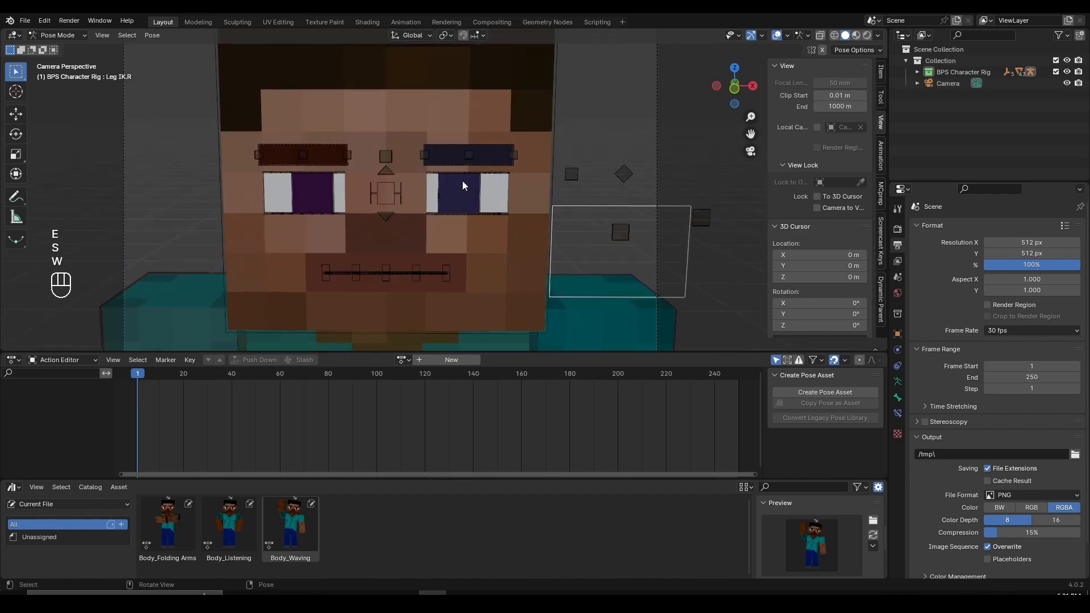
scroll(377, 151, up, 2)
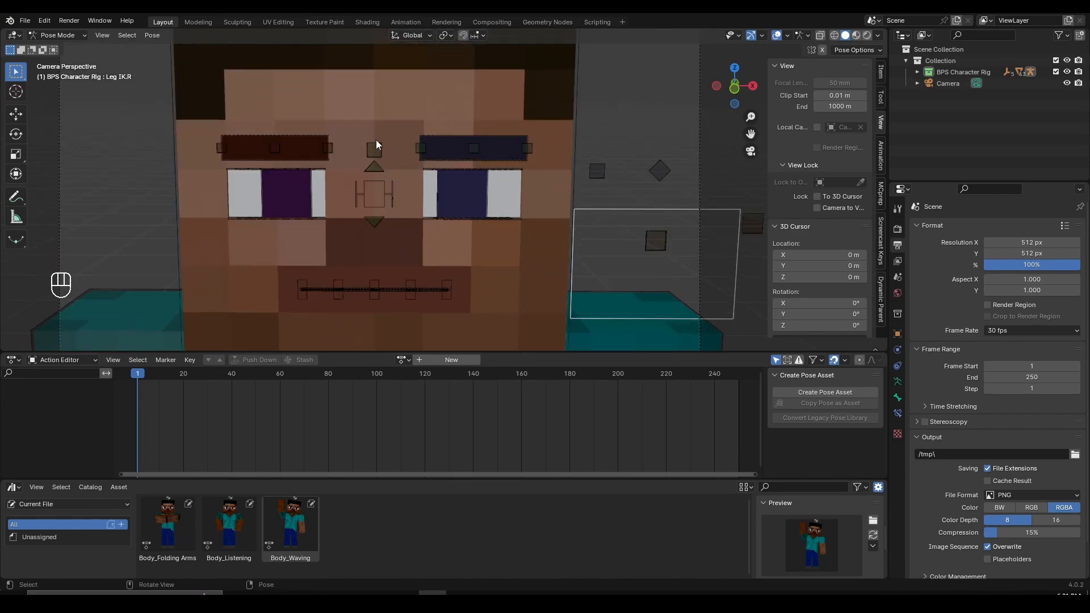
click(376, 146)
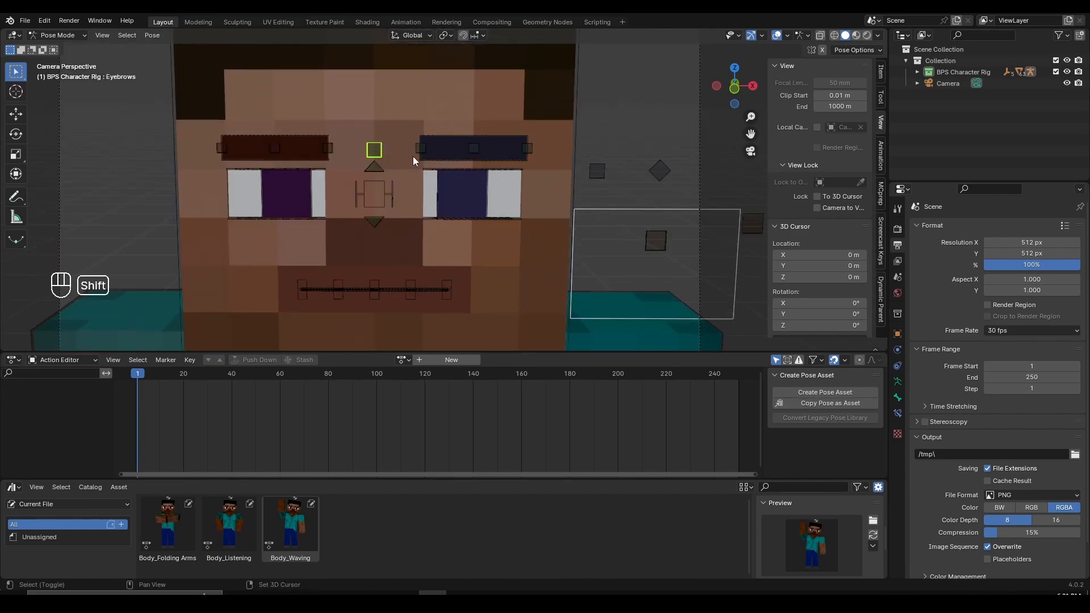
shift+middle_drag(413, 156, 417, 159)
scroll(431, 179, down, 2)
key(g)
right_click(427, 188)
scroll(449, 207, up, 1)
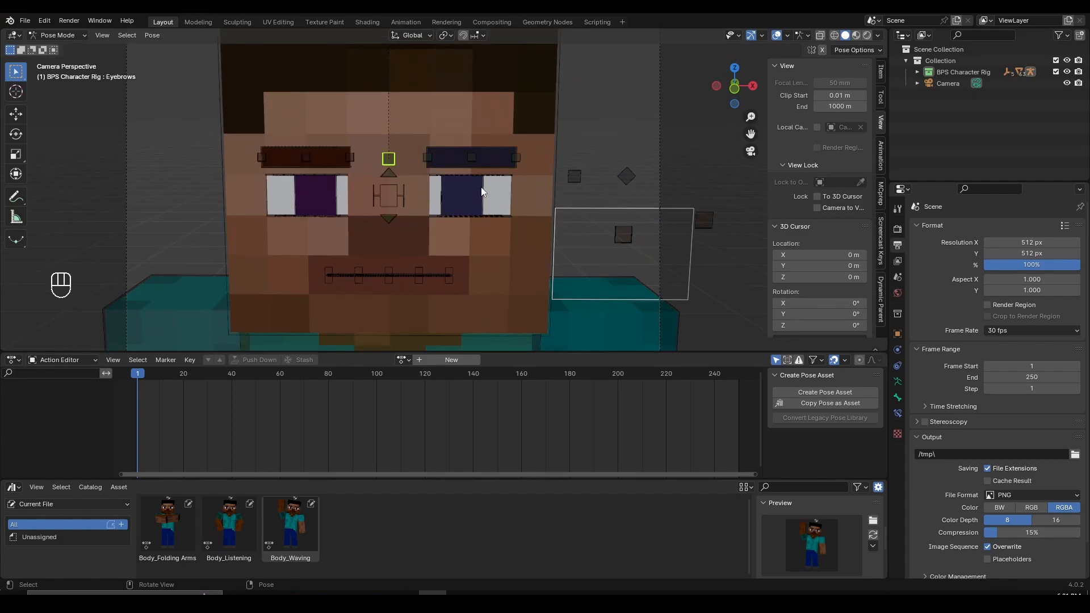
scroll(481, 192, up, 3)
key(g)
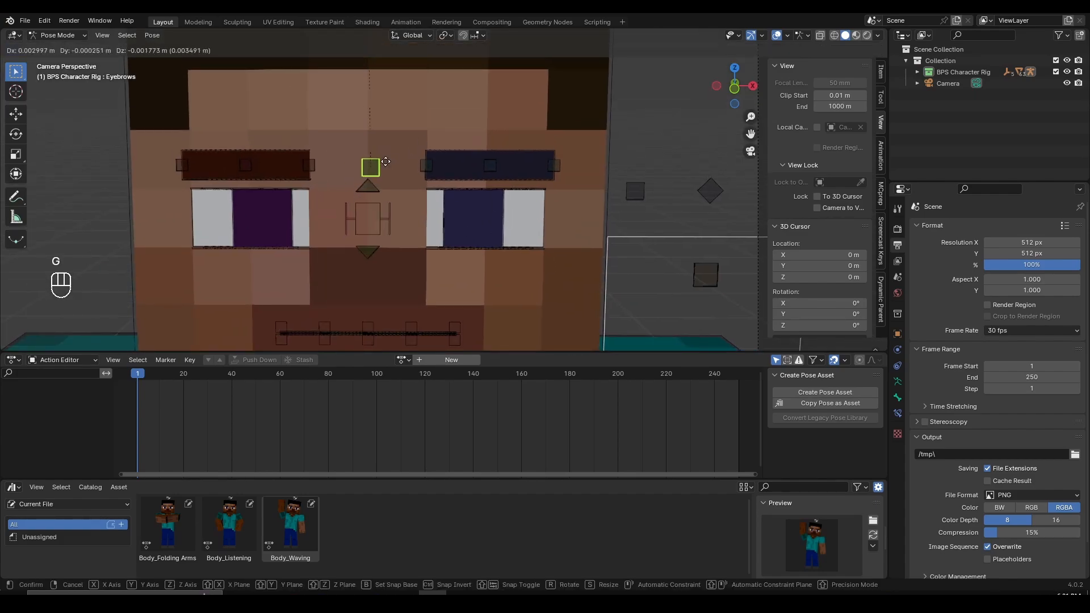
right_click(438, 150)
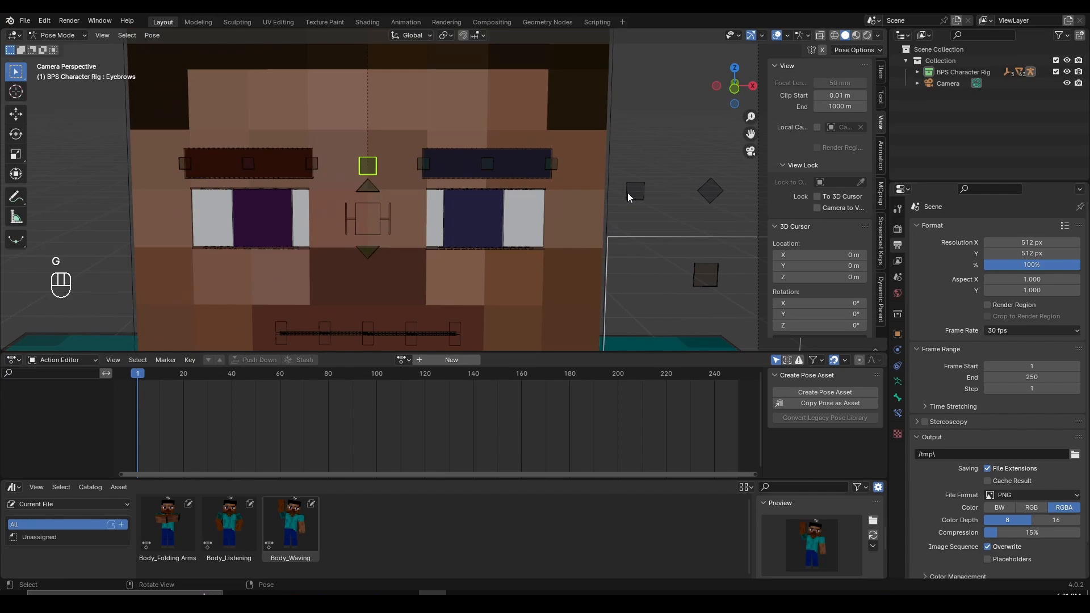
key(r)
click(656, 171)
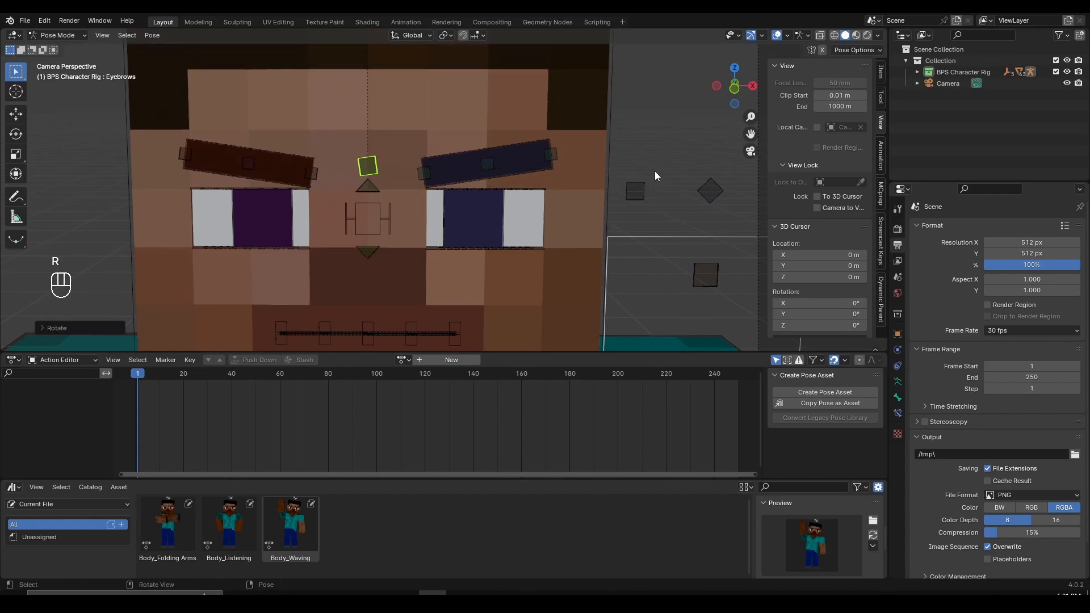
Rotate the Top Eyelids control so both upper eyelids slope down toward the nose like the eyebrows.
click(370, 204)
click(369, 187)
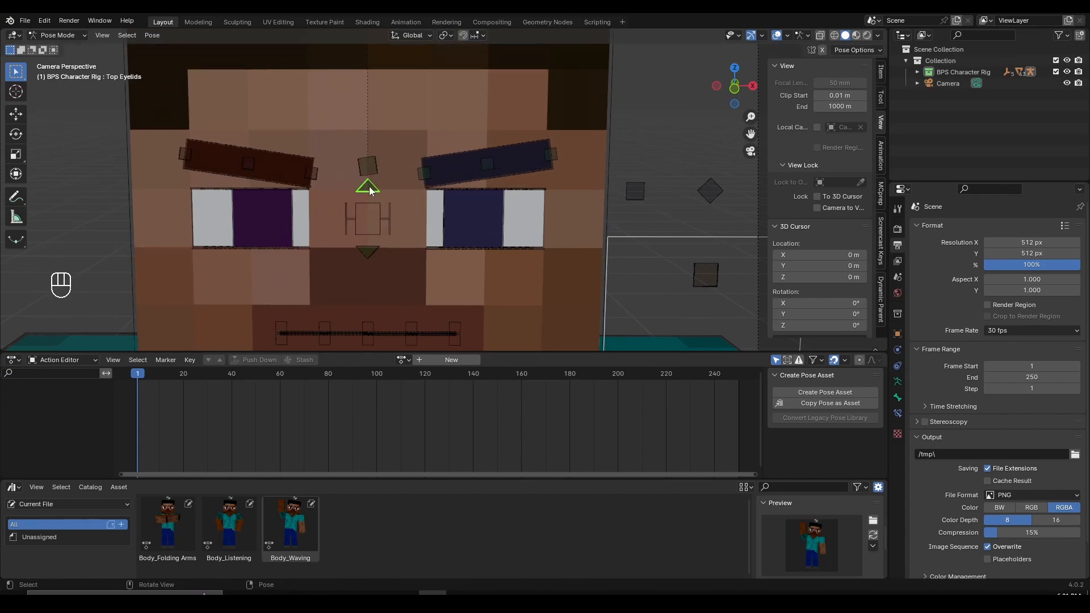
scroll(366, 196, up, 3)
key(g)
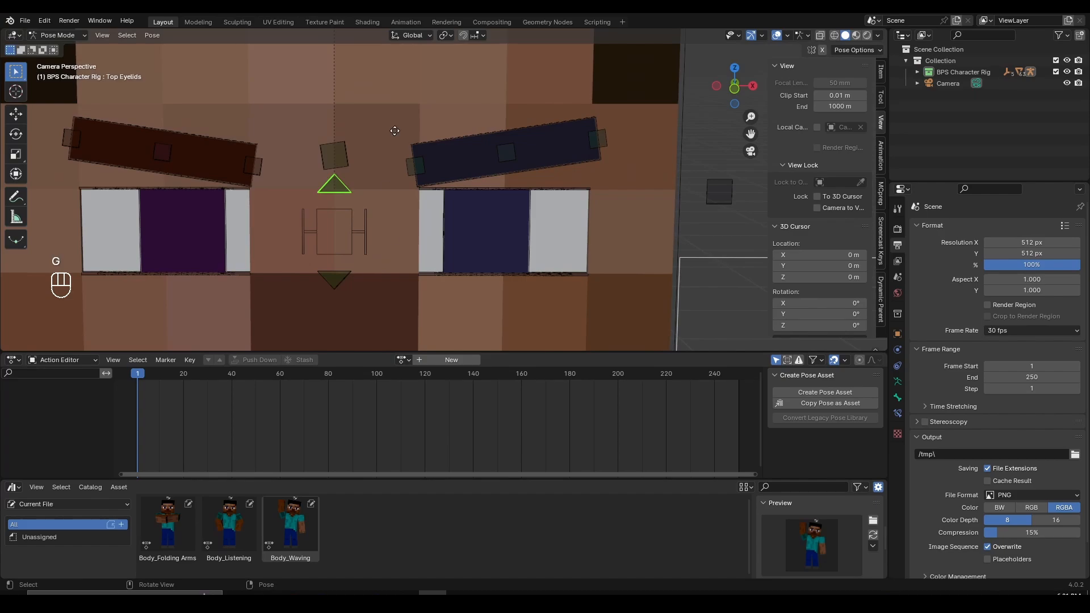
click(407, 182)
key(r)
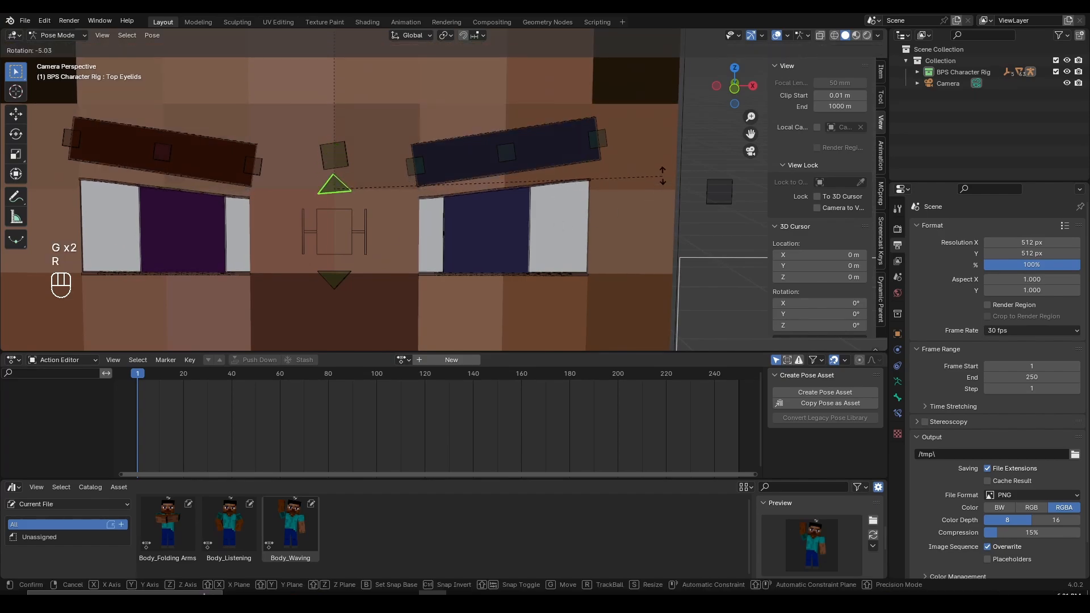
click(638, 178)
Move the Mouth control slightly down so the mouth opens as a narrow slit.
scroll(511, 232, down, 2)
shift+middle_drag(476, 249, 476, 248)
shift+middle_drag(476, 247, 428, 185)
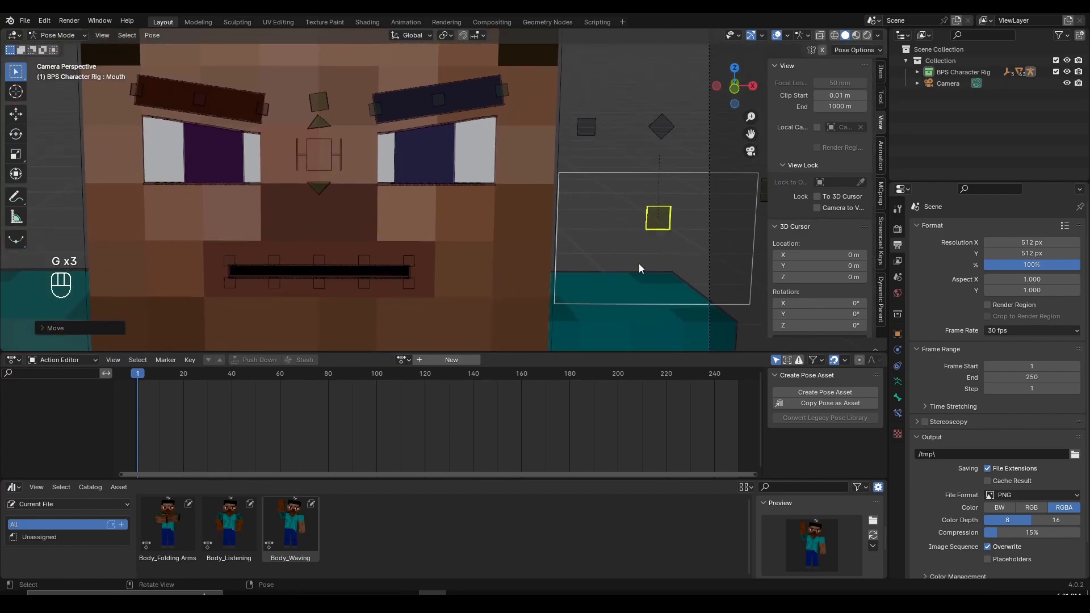
key(ctrl+z)
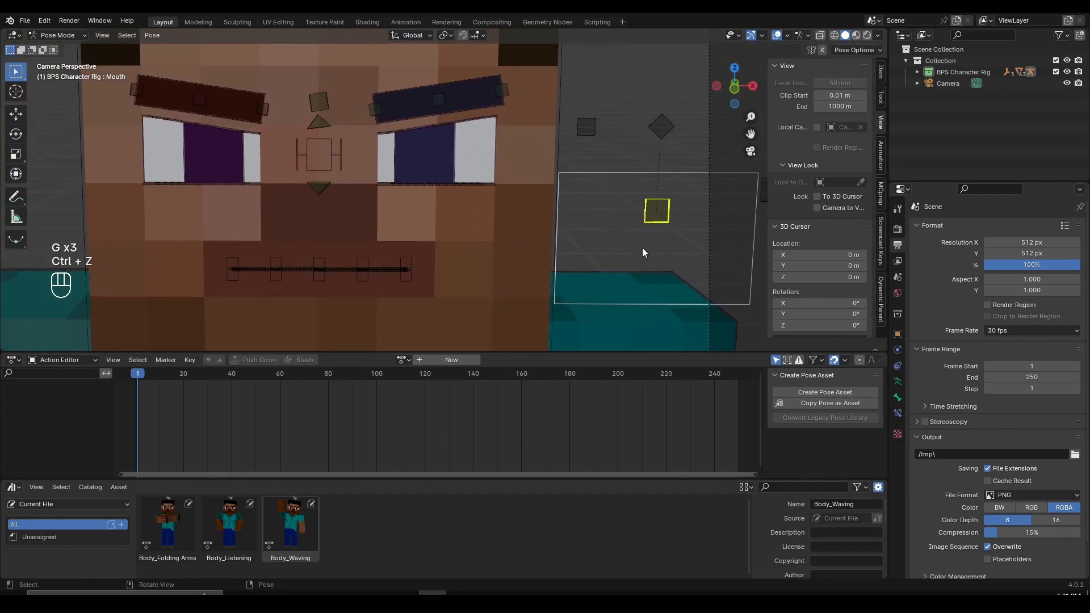
key(g)
right_click(648, 260)
key(g)
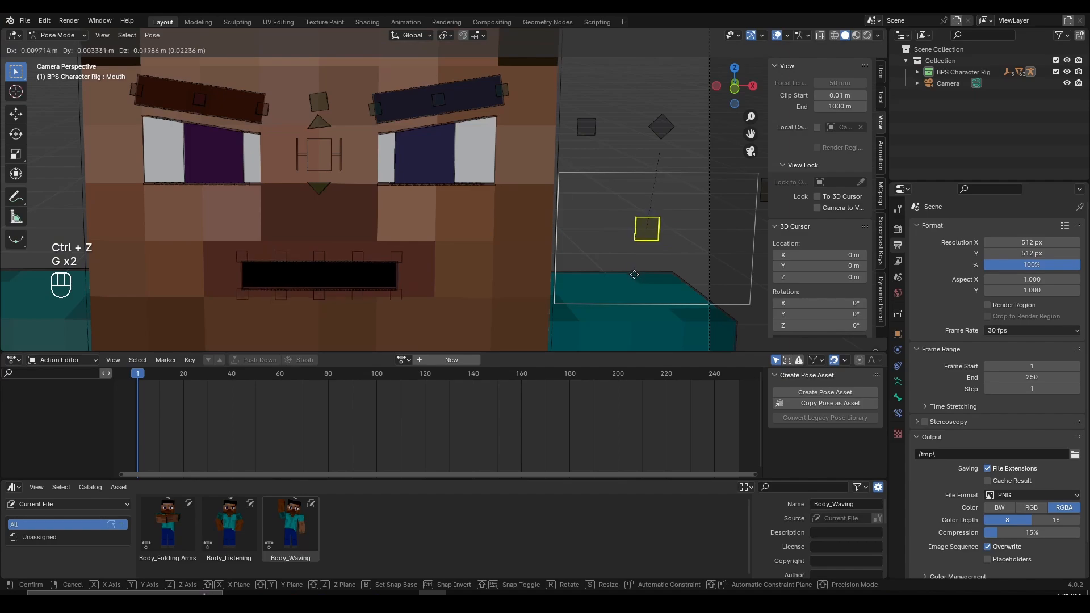
click(645, 266)
key(g)
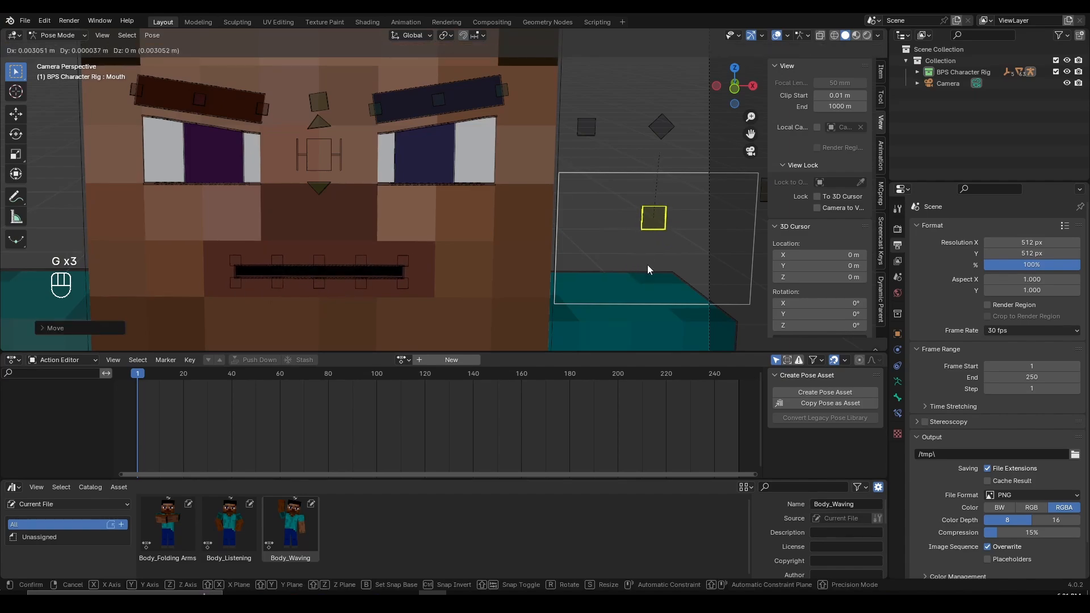
Rotate the Mouth control about 13° so the mouth curves into a frown, then shift it slightly inward to narrow the mouth.
key(r)
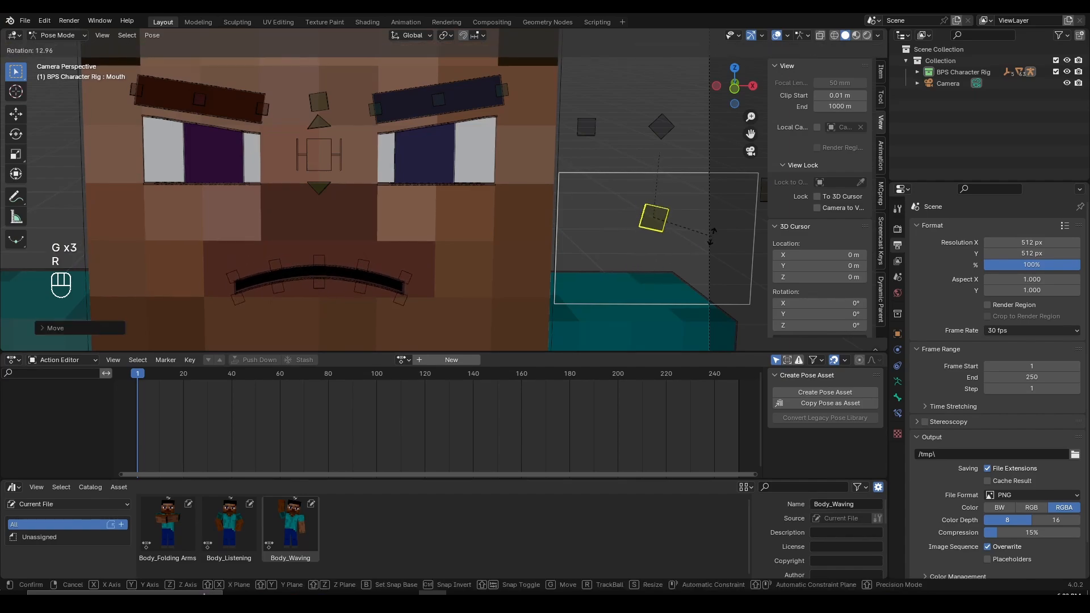
click(707, 241)
key(g)
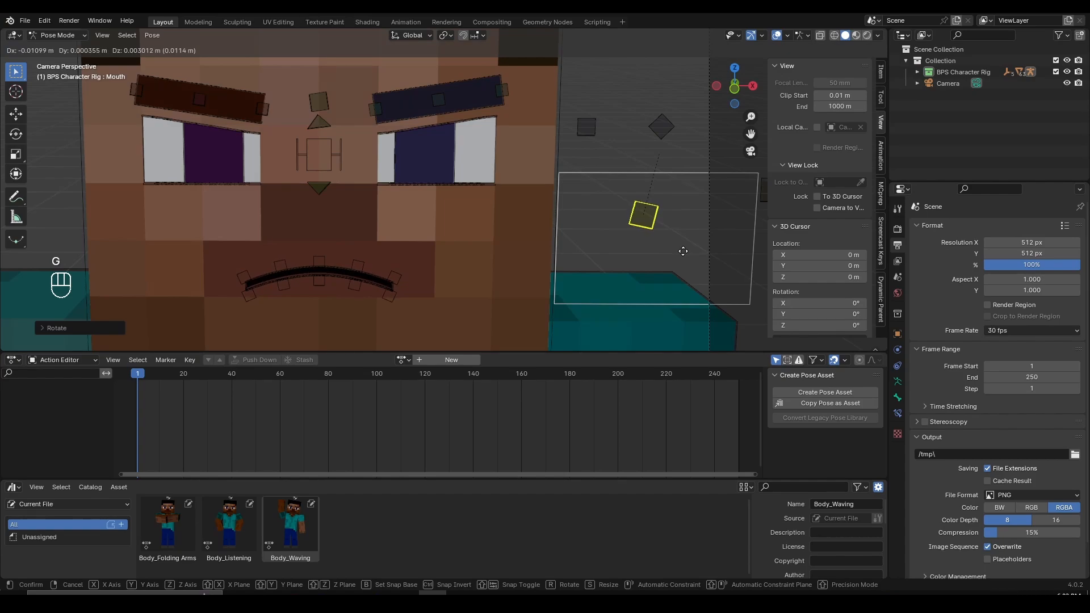
key(g)
click(683, 251)
Move the Bottom Eyelids control slightly down so both lower eyelids sit just under the eyes.
scroll(450, 214, up, 2)
click(325, 193)
scroll(356, 204, up, 5)
key(g)
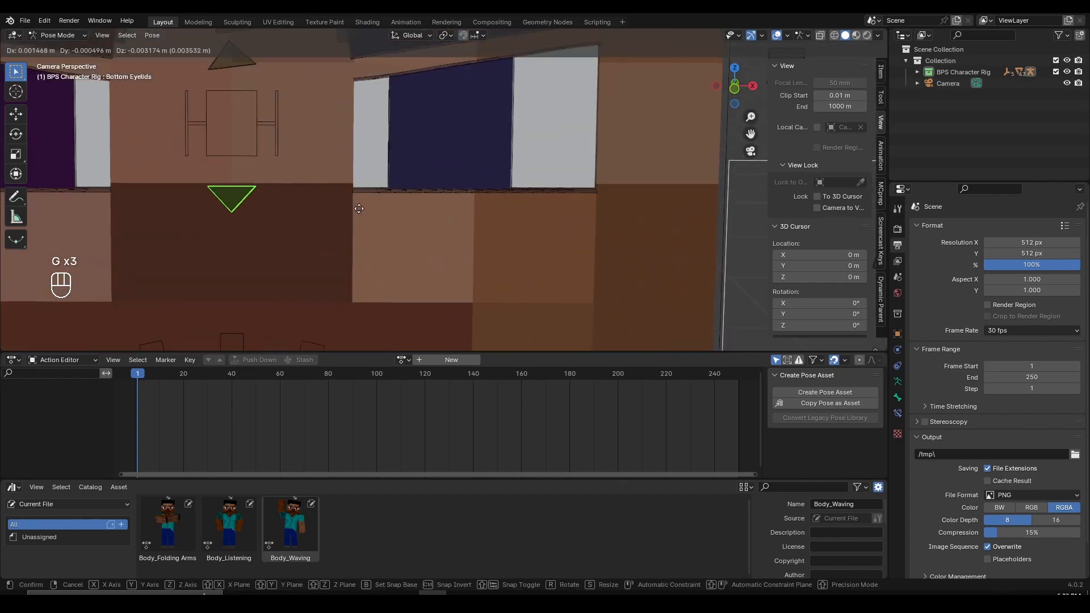
click(359, 209)
scroll(359, 210, down, 1)
key(g)
click(366, 226)
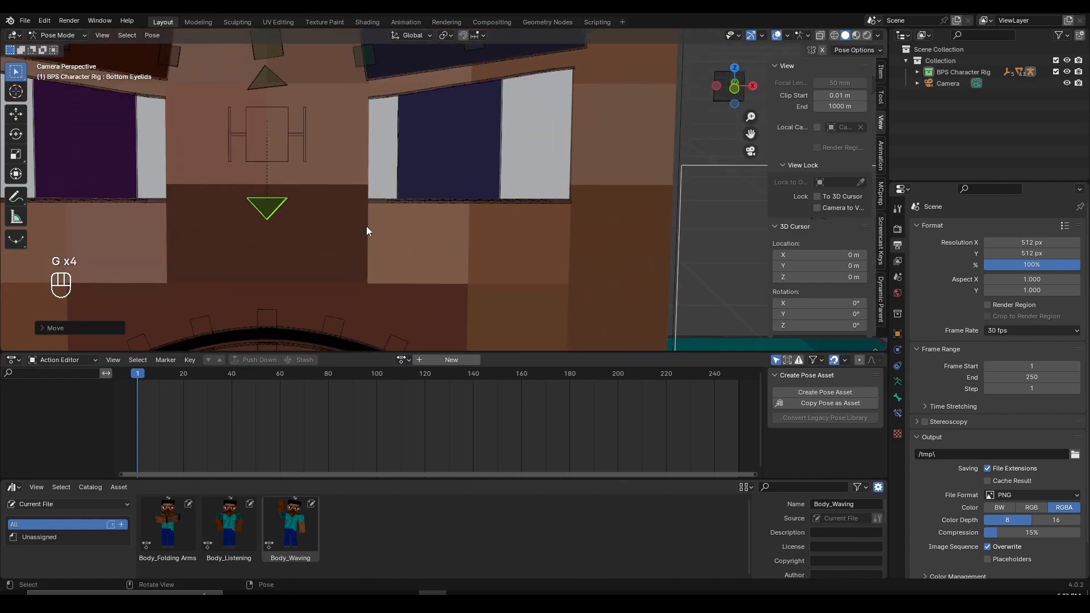
Scale up the Bottom Eyelids control to about 1.1 or slightly more so both lower eyelids curve downward.
scroll(456, 224, down, 2)
key(g)
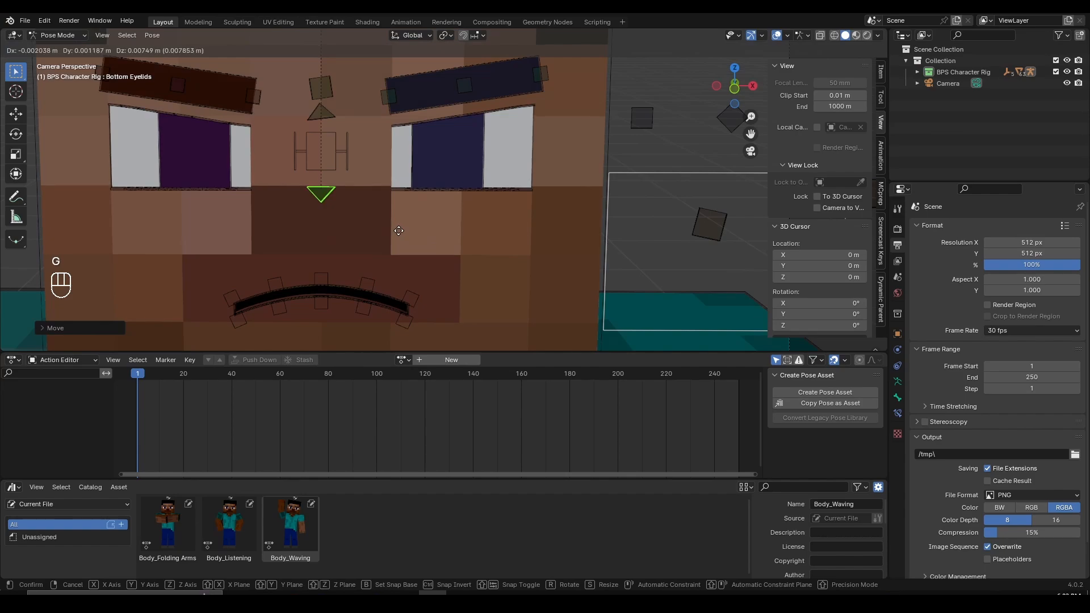
right_click(398, 232)
key(g)
key(s)
key(s)
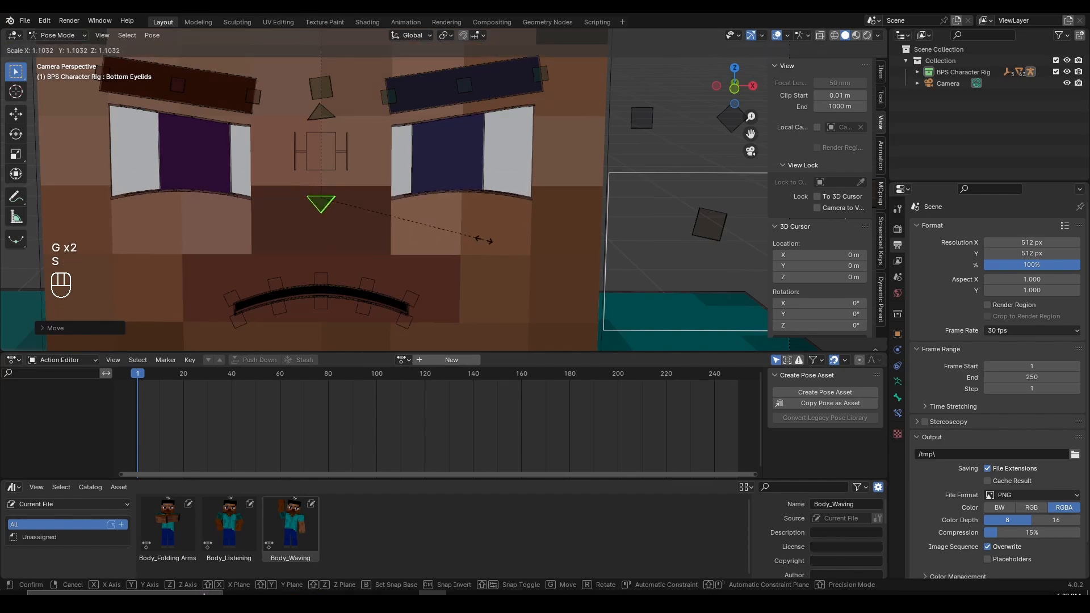
click(494, 251)
scroll(545, 208, down, 3)
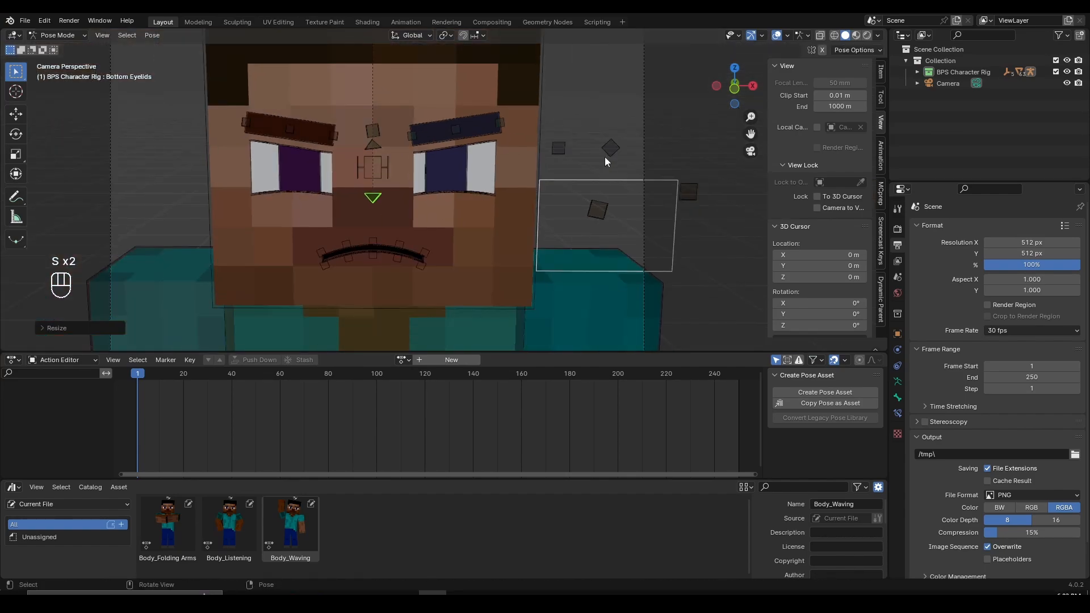
Rotate the Mouth Offset control slightly so the frowning mouth tilts to one side.
click(606, 156)
scroll(634, 161, up, 1)
key(g)
key(r)
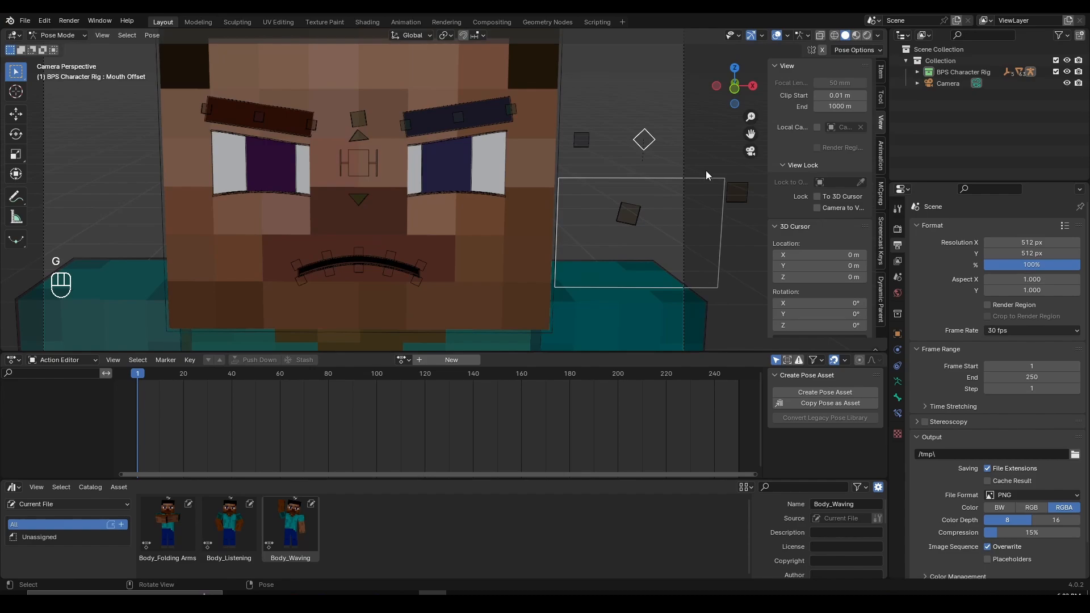
click(720, 154)
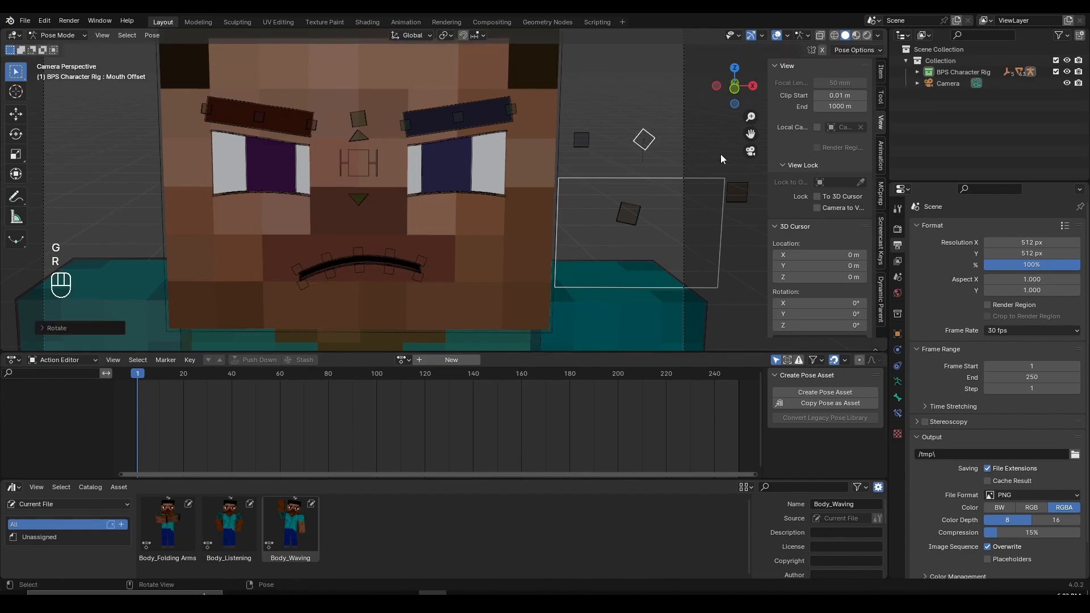
Move the Mouth control slightly and rotate it to refine the opening and curve of the frown.
shift+middle_drag(627, 218, 655, 267)
click(655, 264)
key(g)
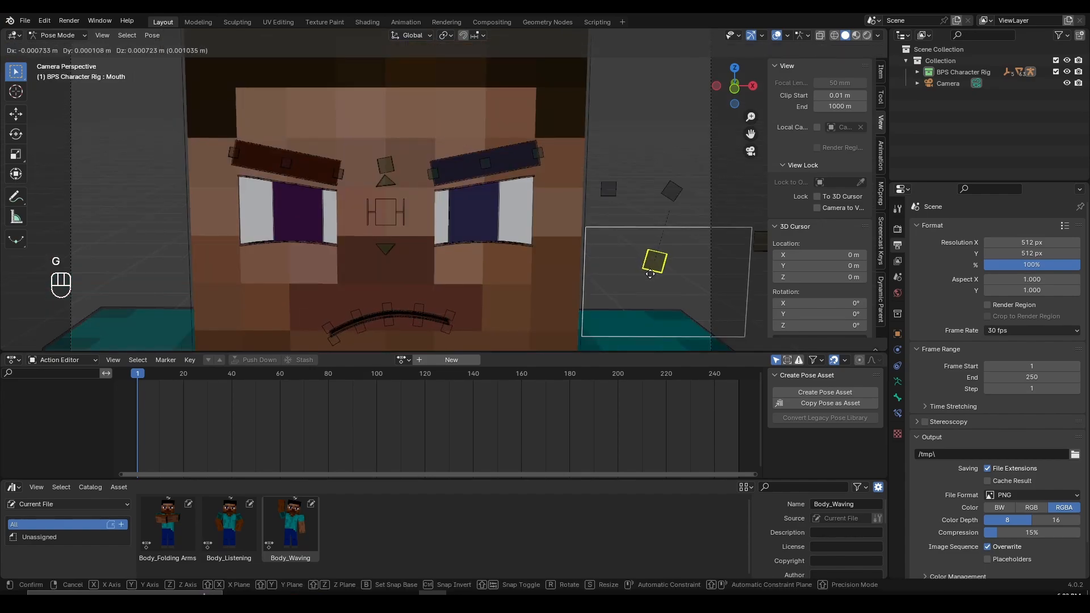
click(650, 277)
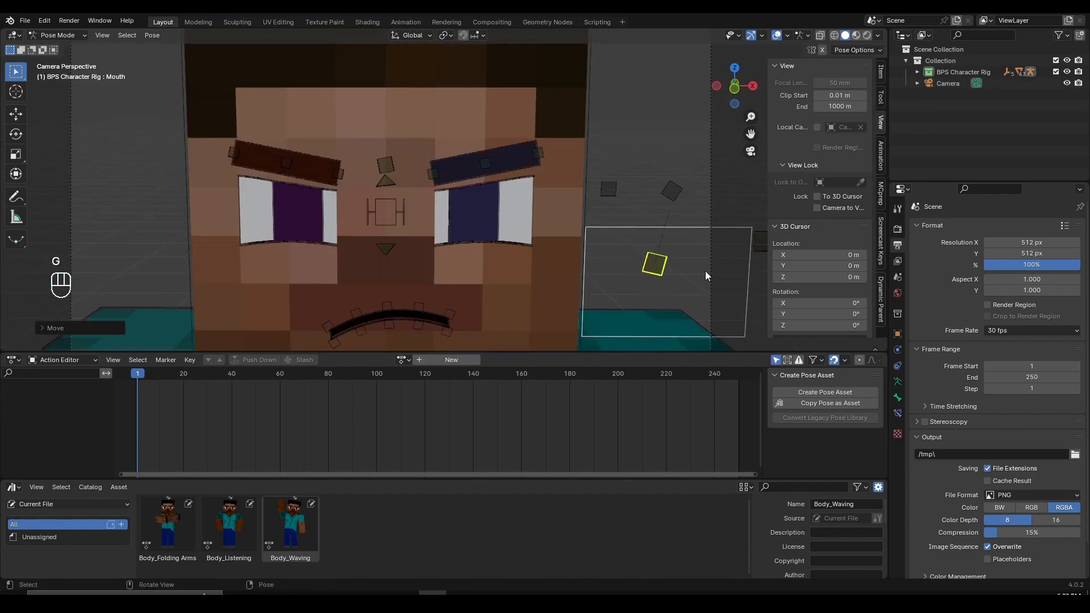
key(r)
click(708, 271)
scroll(622, 184, down, 2)
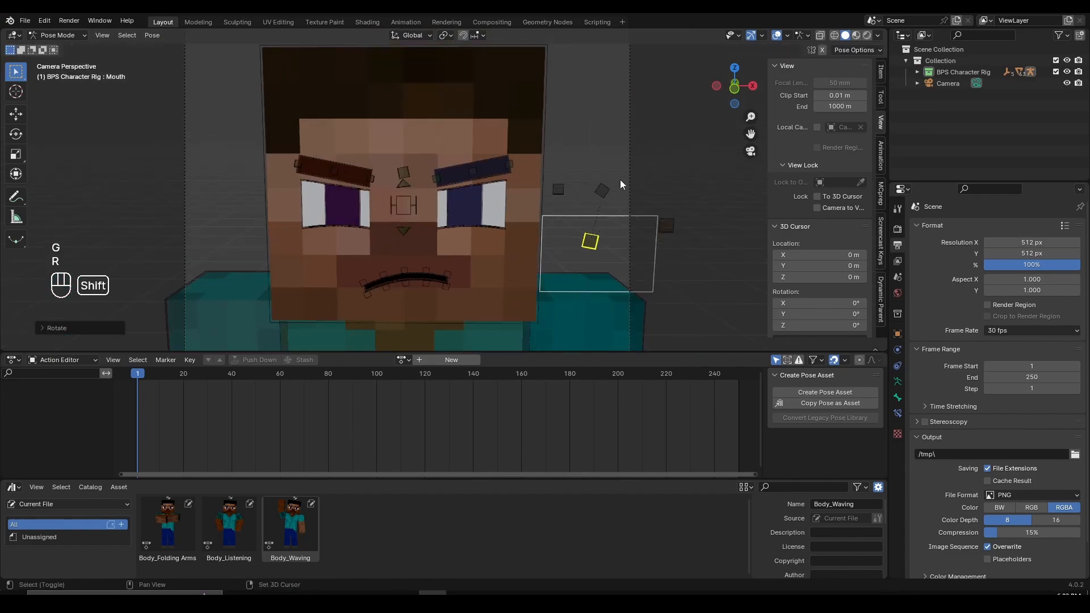
Rotate and nudge the Mouth Offset control slightly to fine-tune the tilt and position of the frown.
shift+middle_drag(620, 179, 613, 165)
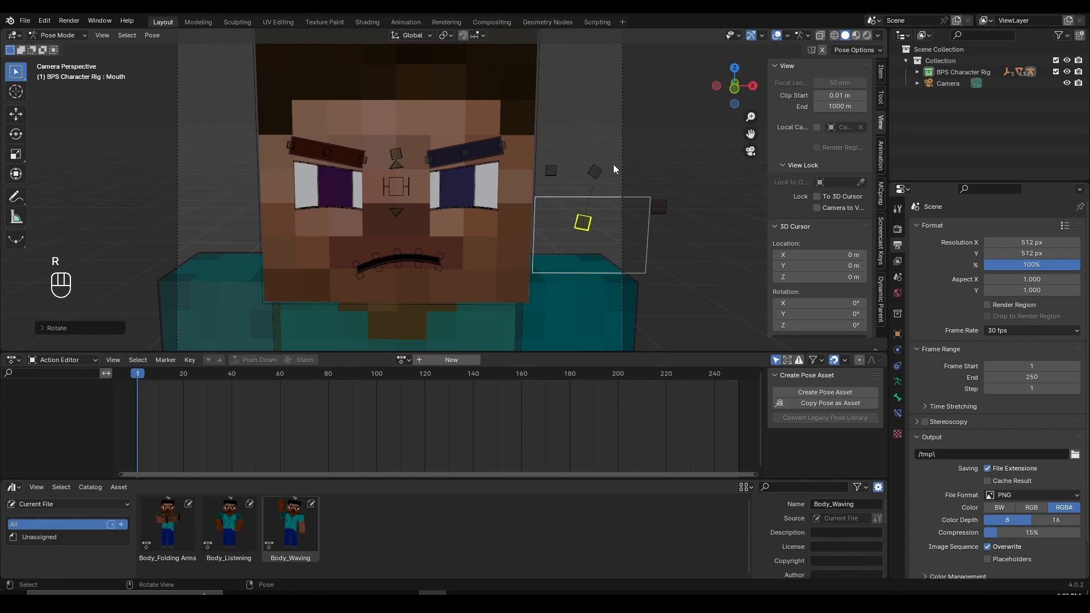
click(595, 170)
key(r)
key(g)
click(655, 208)
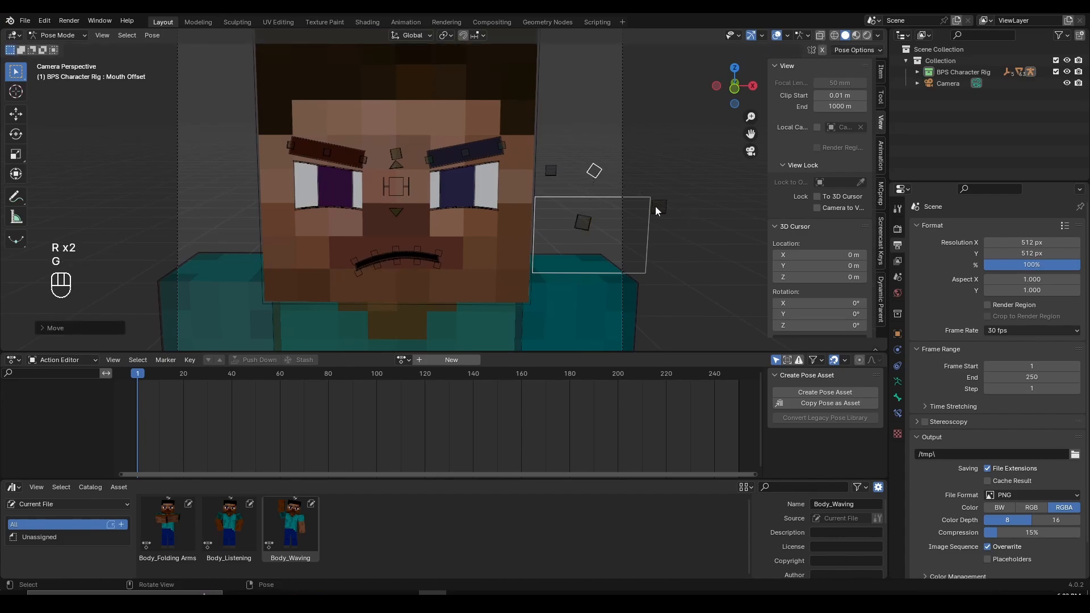
scroll(655, 207, down, 2)
key(g)
click(655, 205)
scroll(578, 194, down, 3)
scroll(578, 195, up, 4)
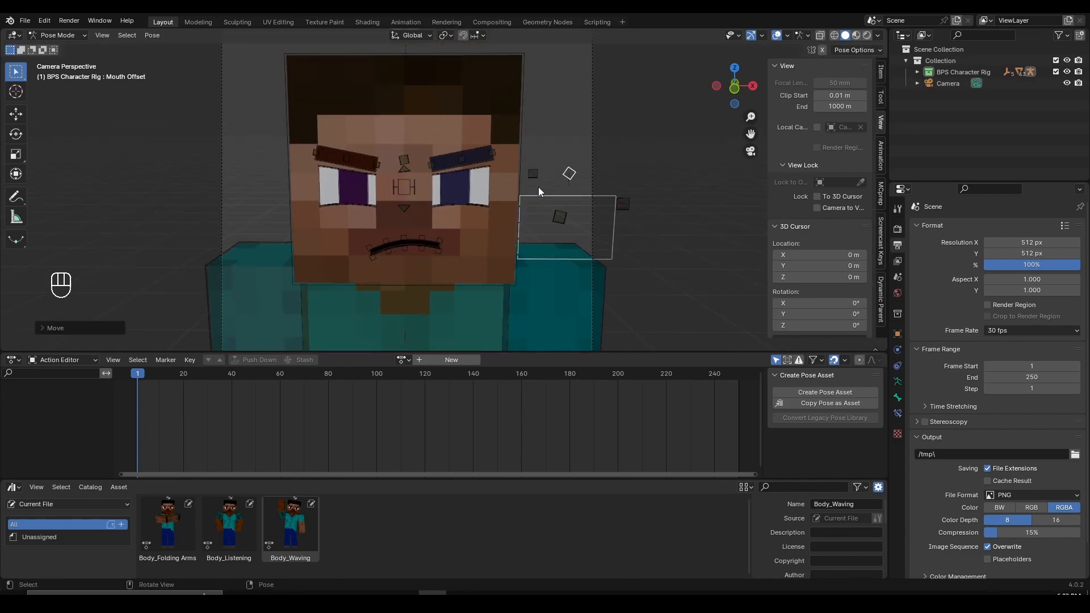
Box-select all of the face controls together with the Head control, making Head the active bone.
mouse_move(492, 160)
middle_down()
mouse_move(526, 125)
mouse_move(478, 171)
middle_up()
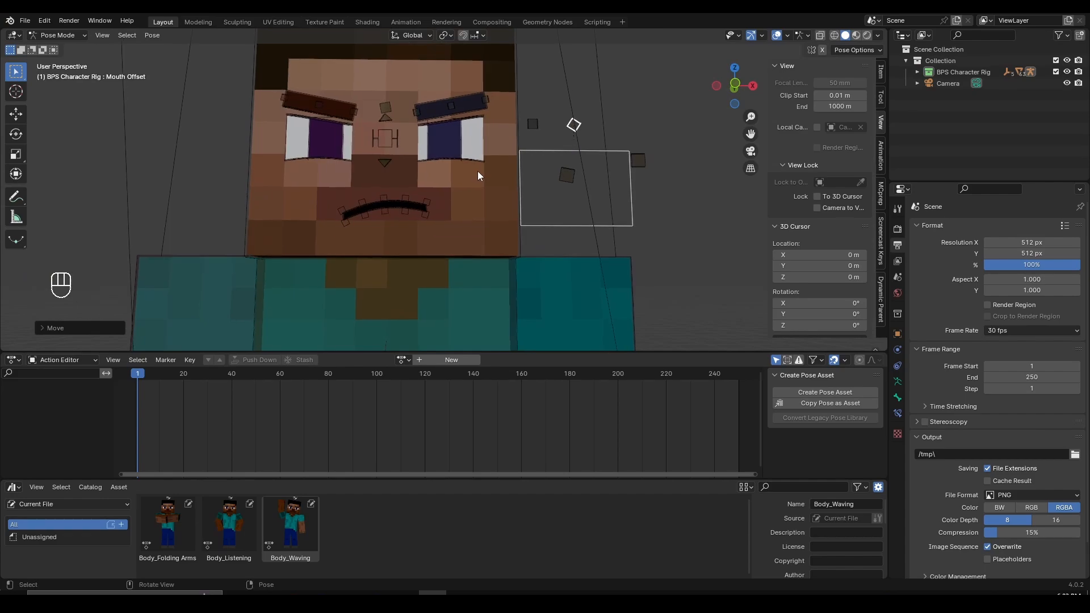
scroll(478, 171, down, 2)
scroll(474, 175, up, 3)
scroll(472, 175, down, 2)
key(b)
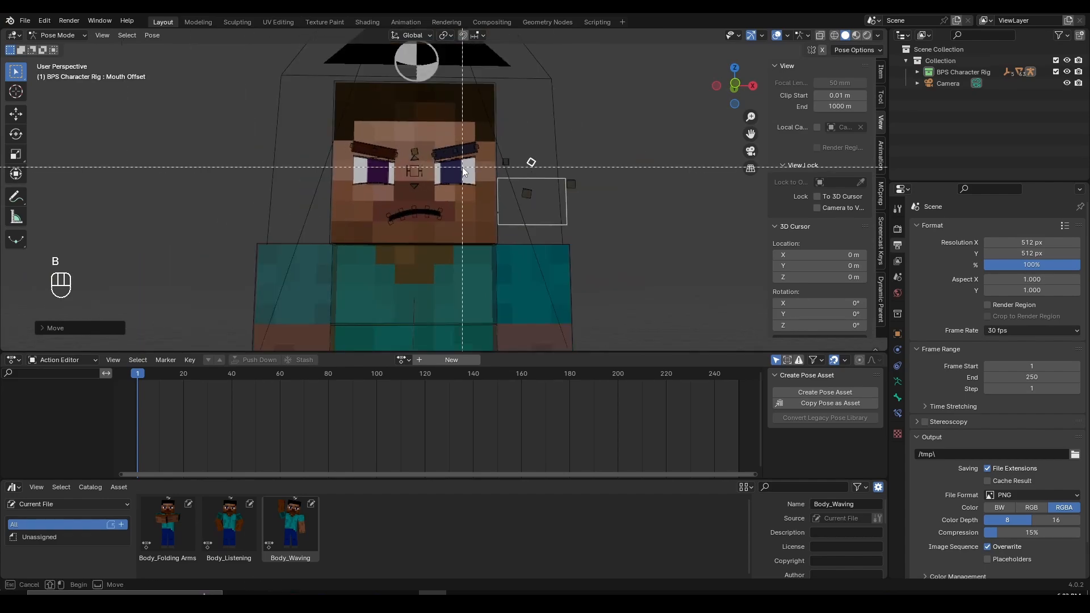
drag(267, 57, 643, 232)
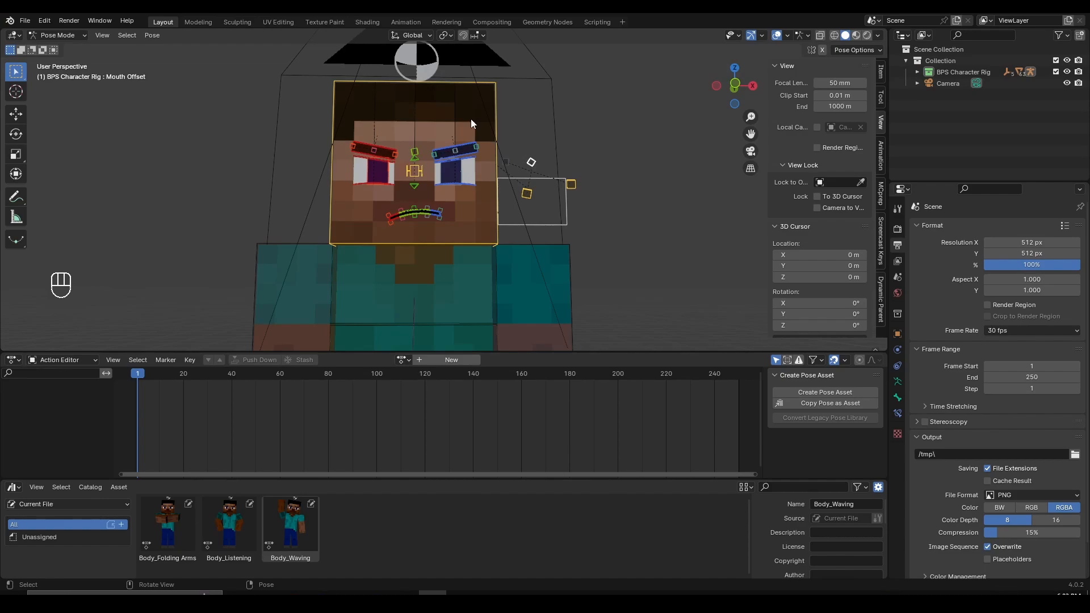
middle_drag(480, 121, 464, 155)
shift+click(439, 155)
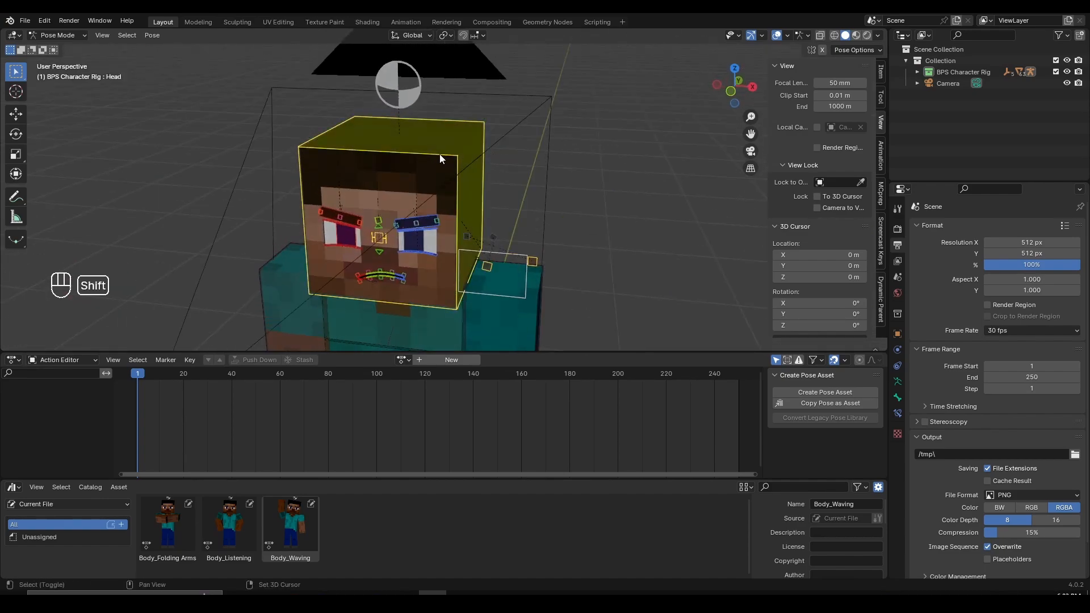
key(g)
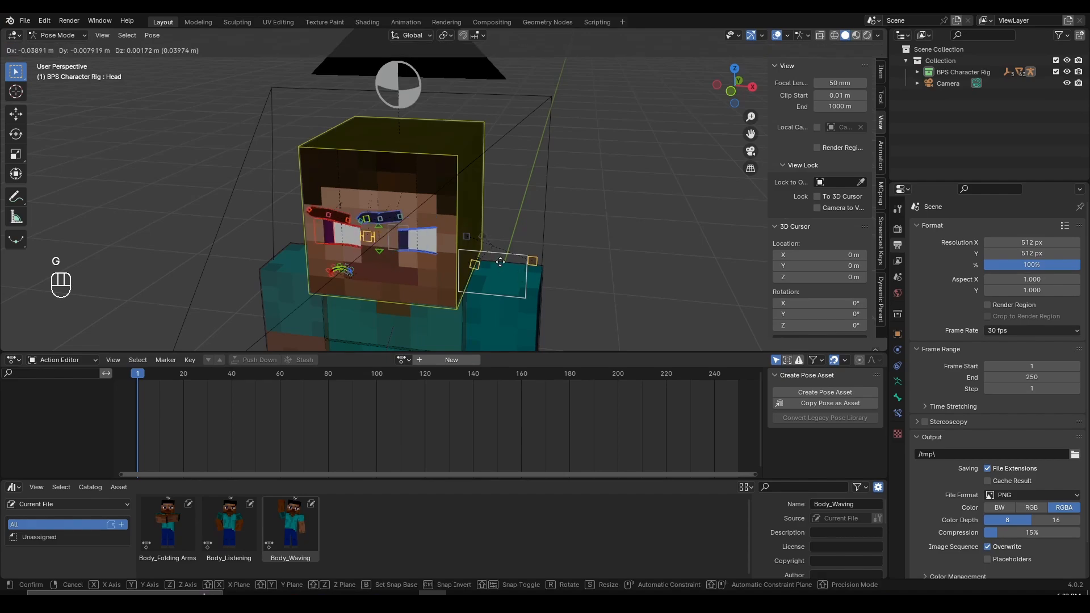
key(g)
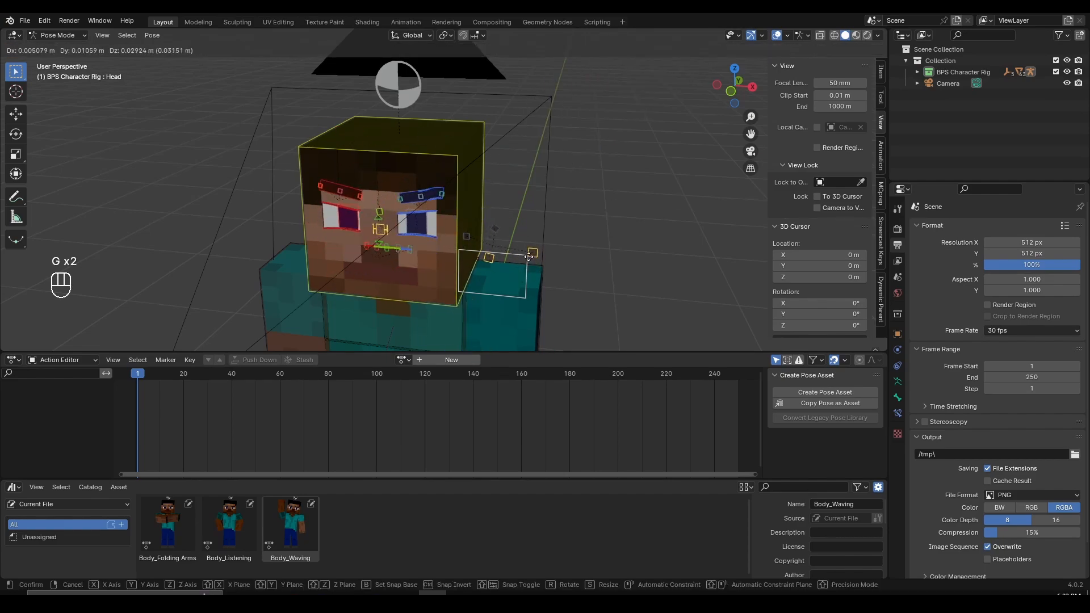
key(g)
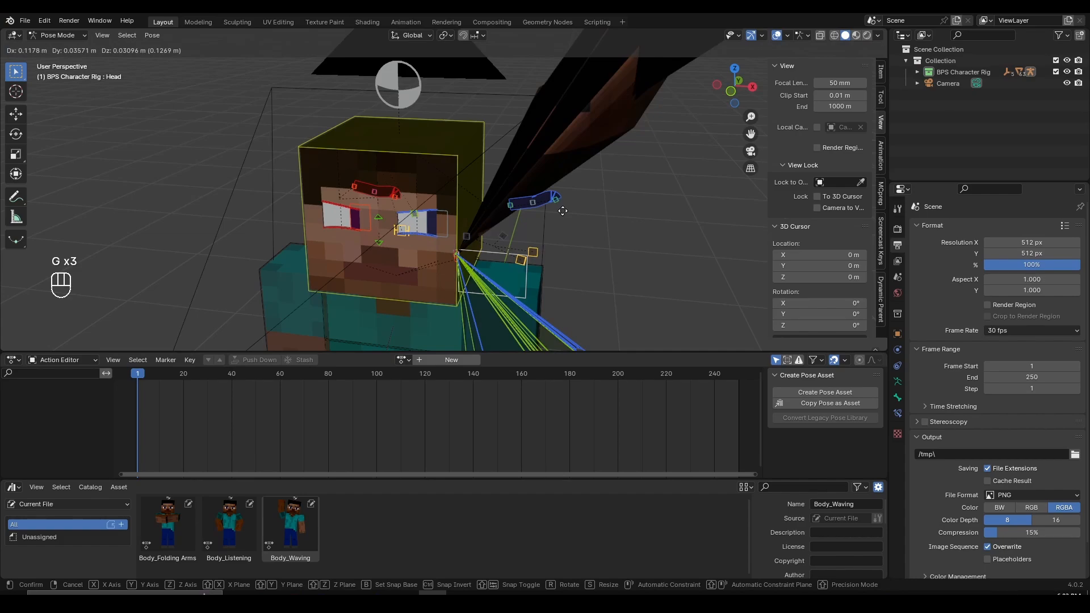
right_click(528, 228)
middle_drag(527, 229, 546, 218)
key(g)
right_click(536, 213)
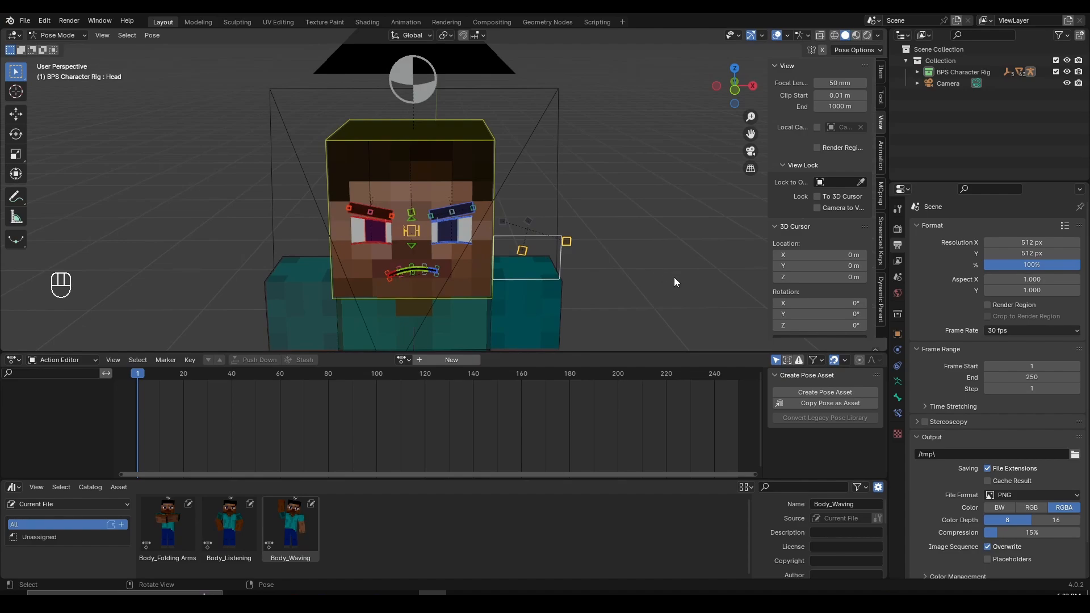
Create a pose asset from the selected face and head controls in camera view and name it Face_Angry.
key(KP_0)
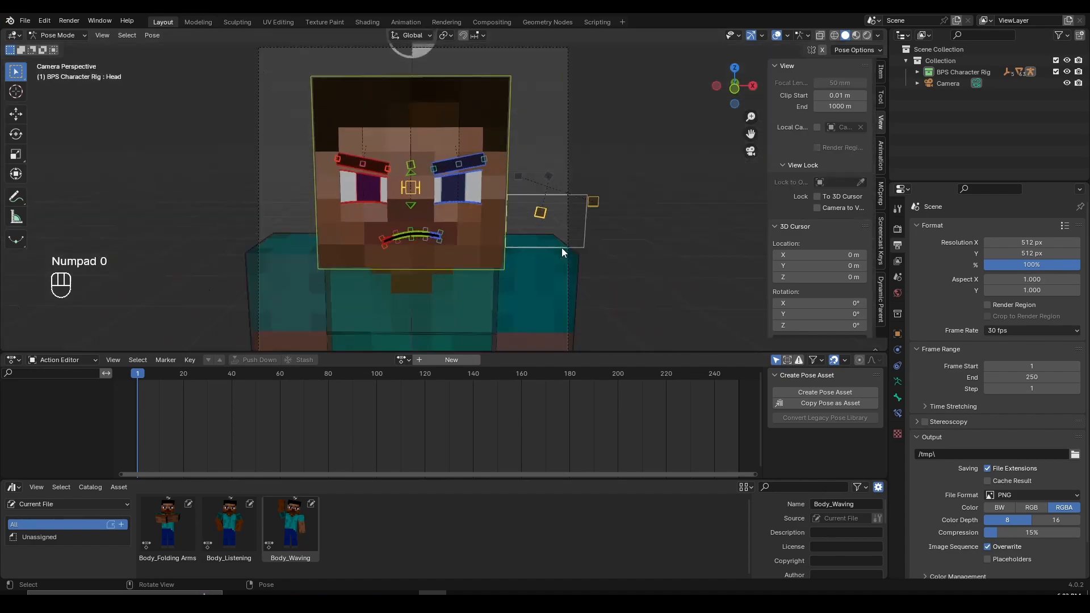
click(854, 389)
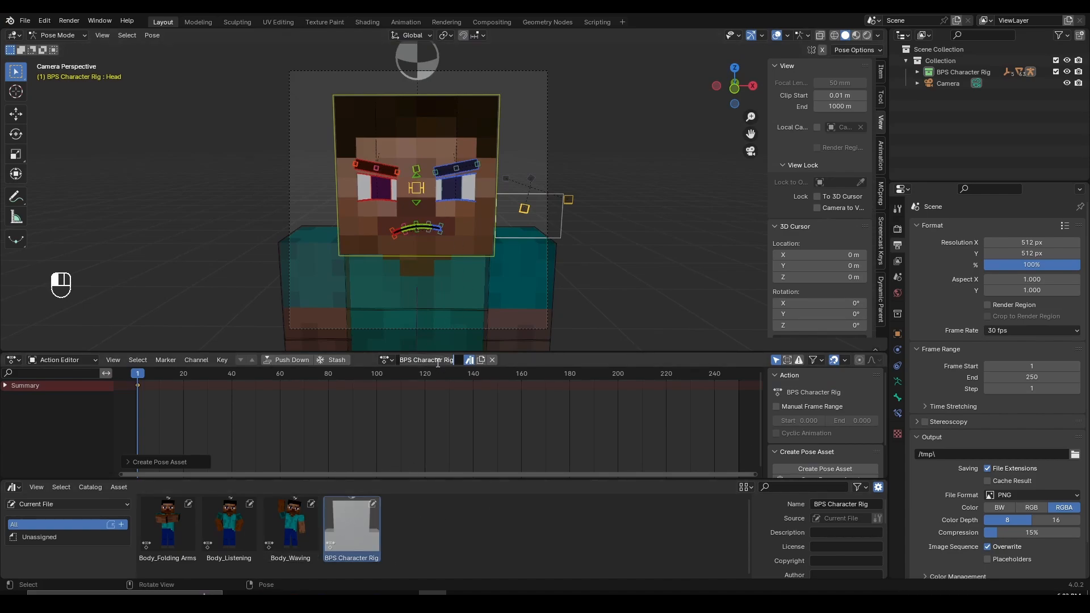
text(Face_A)
key(BackSpace)
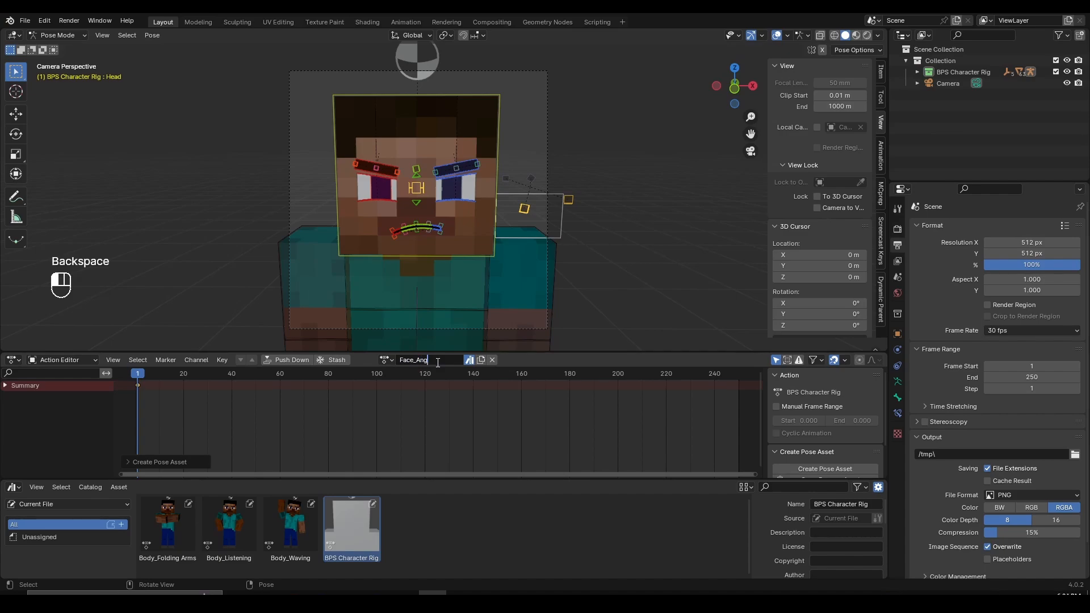
text(gry)
key(Return)
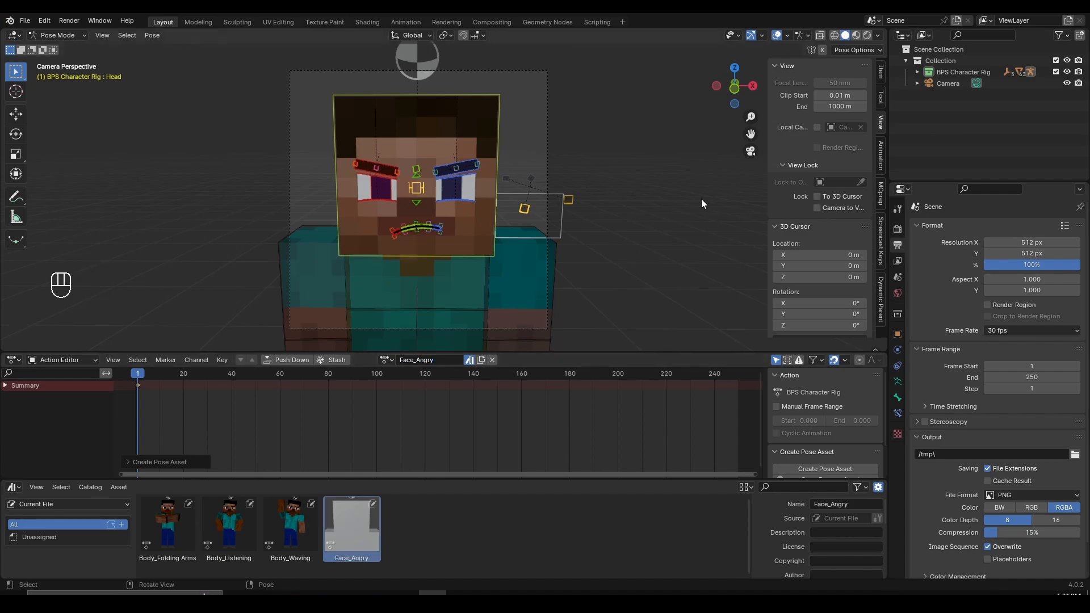
Hide the viewport overlays and make a viewport render of the angry face.
click(777, 35)
scroll(611, 144, down, 1)
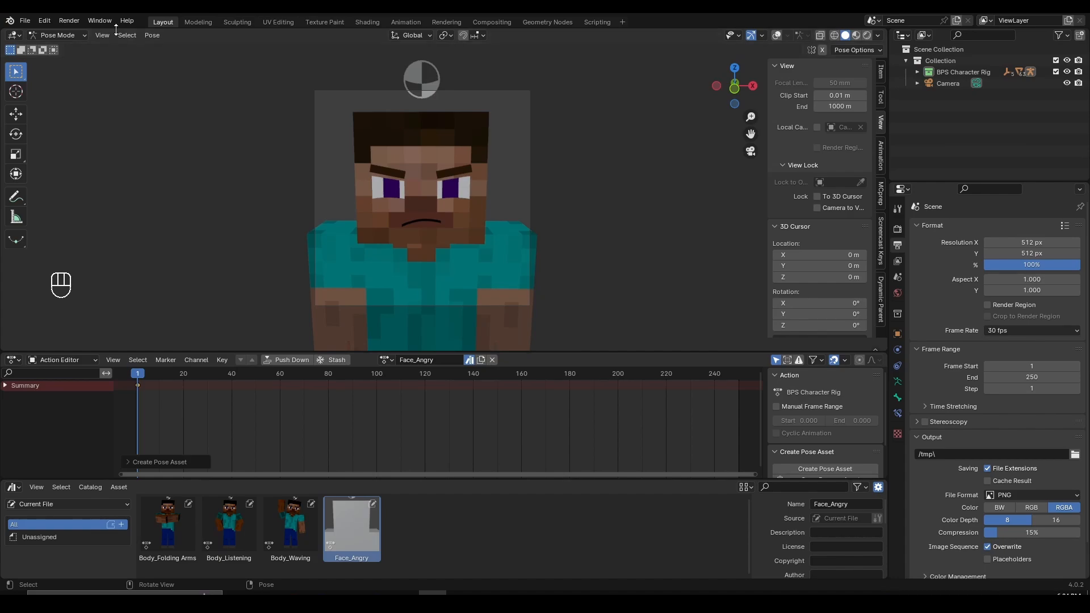
click(100, 36)
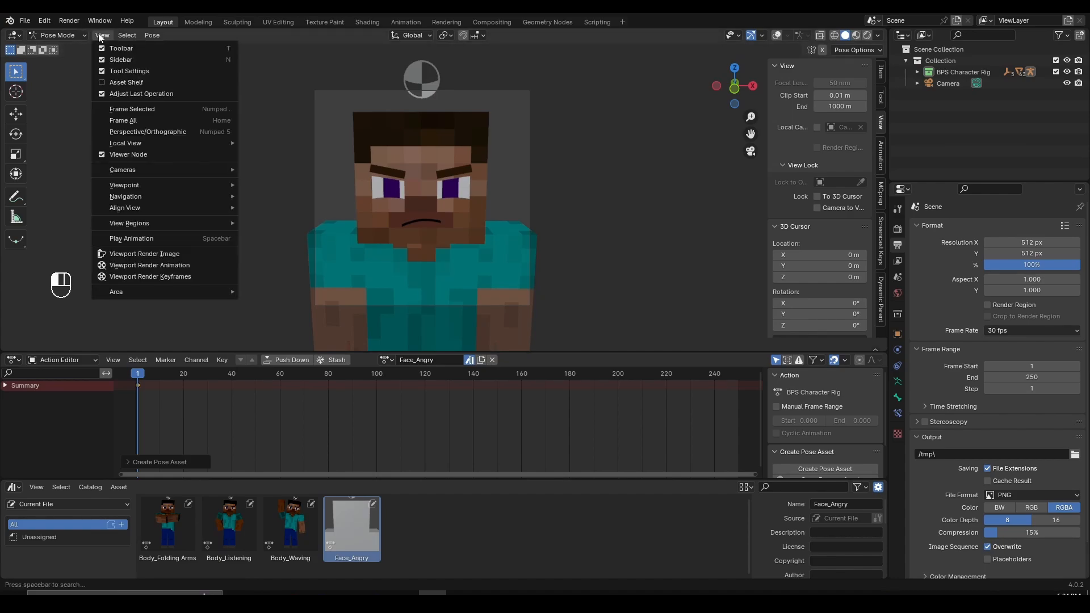
click(157, 254)
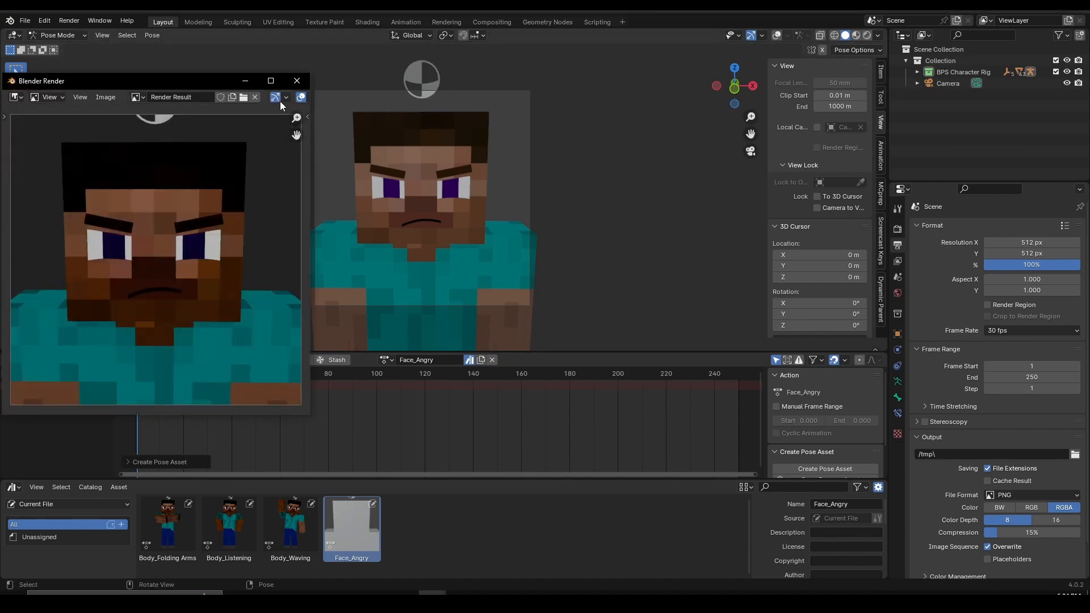
Save a copy of the render as Face_Angry.png in the Pose Assets folder and close the render window.
click(272, 81)
click(105, 22)
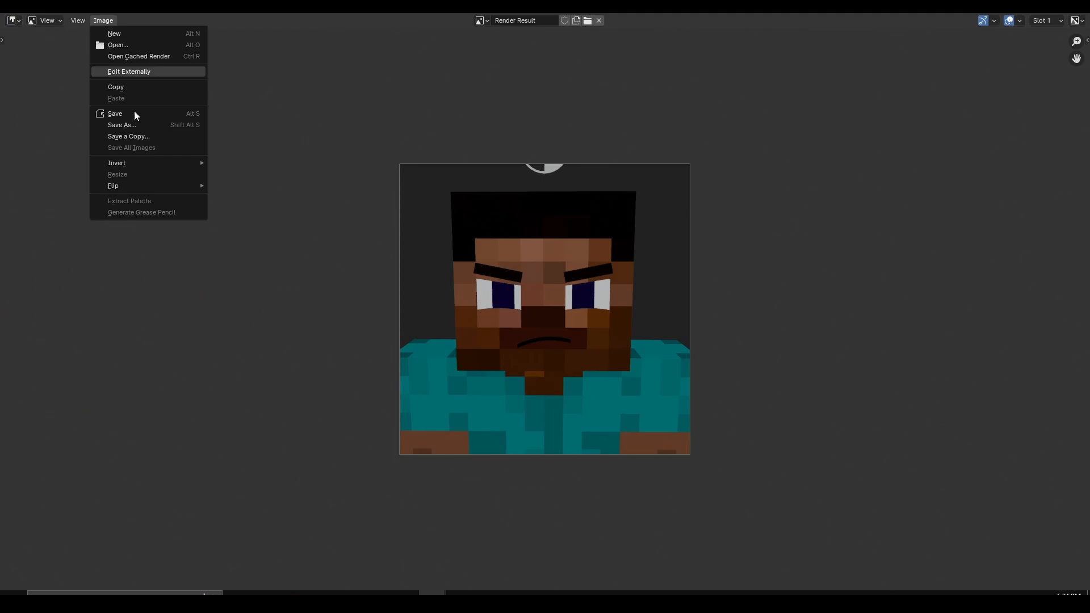
click(138, 134)
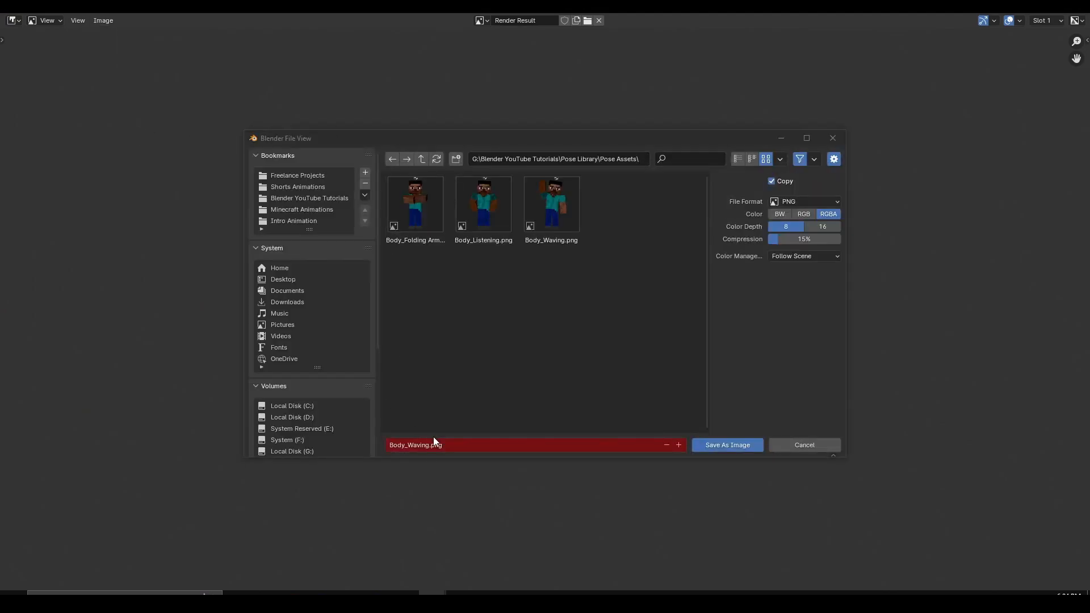
click(455, 447)
text(Face_Angry)
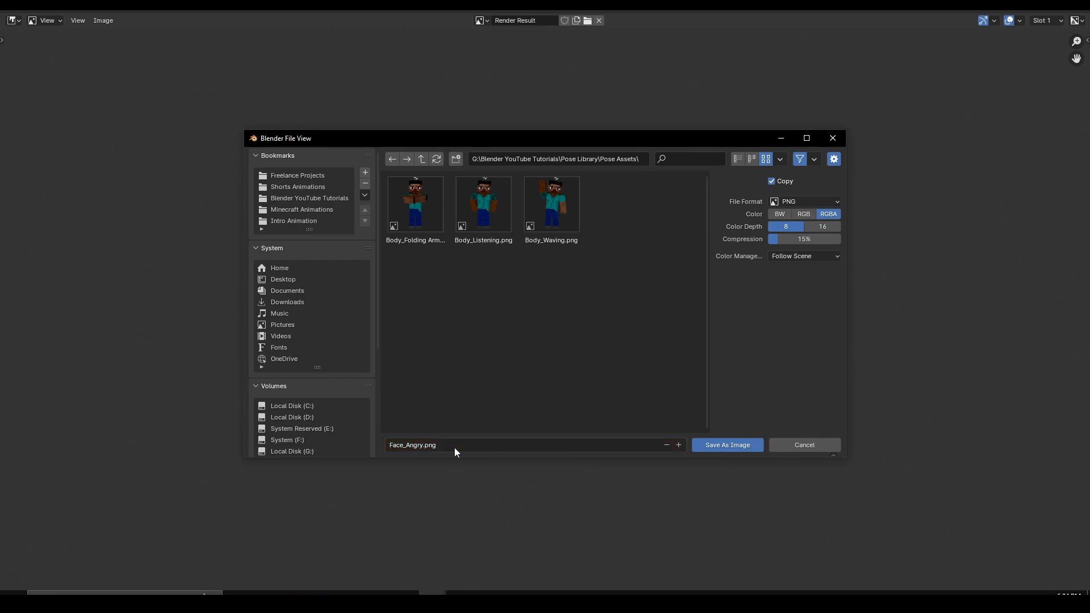
click(738, 445)
key(Escape)
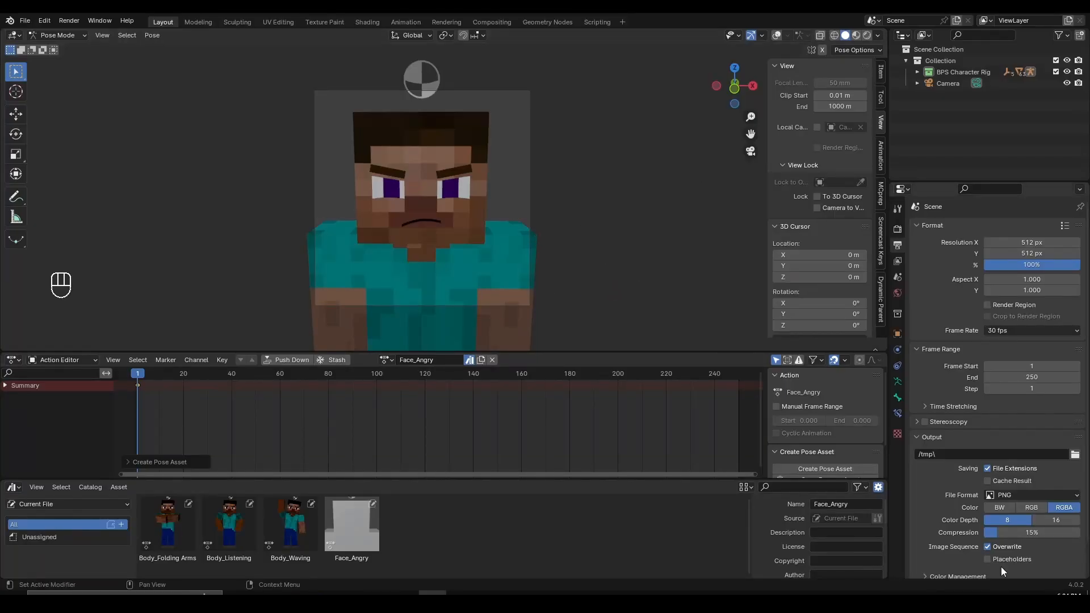
Load the saved Face_Angry.png render as the custom preview image of the Face_Angry pose asset.
scroll(849, 533, down, 4)
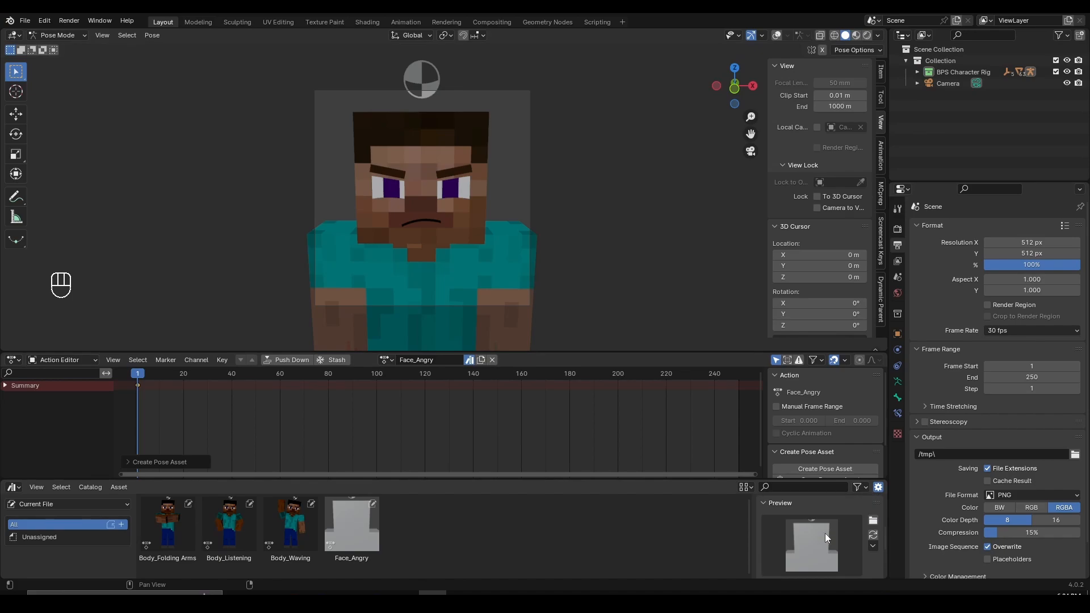
click(873, 522)
double_click(622, 202)
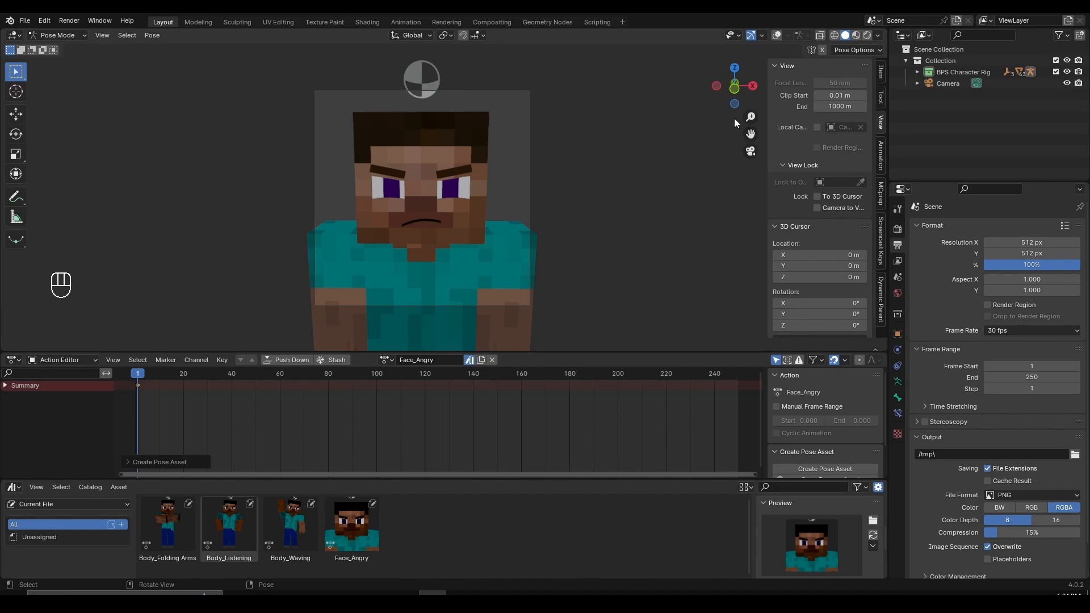
Leave the camera view and turn the viewport overlays back on to show the rig's controls.
middle_click(535, 156)
scroll(535, 155, down, 6)
middle_drag(561, 199, 536, 213)
scroll(605, 172, down, 1)
click(777, 35)
click(777, 35)
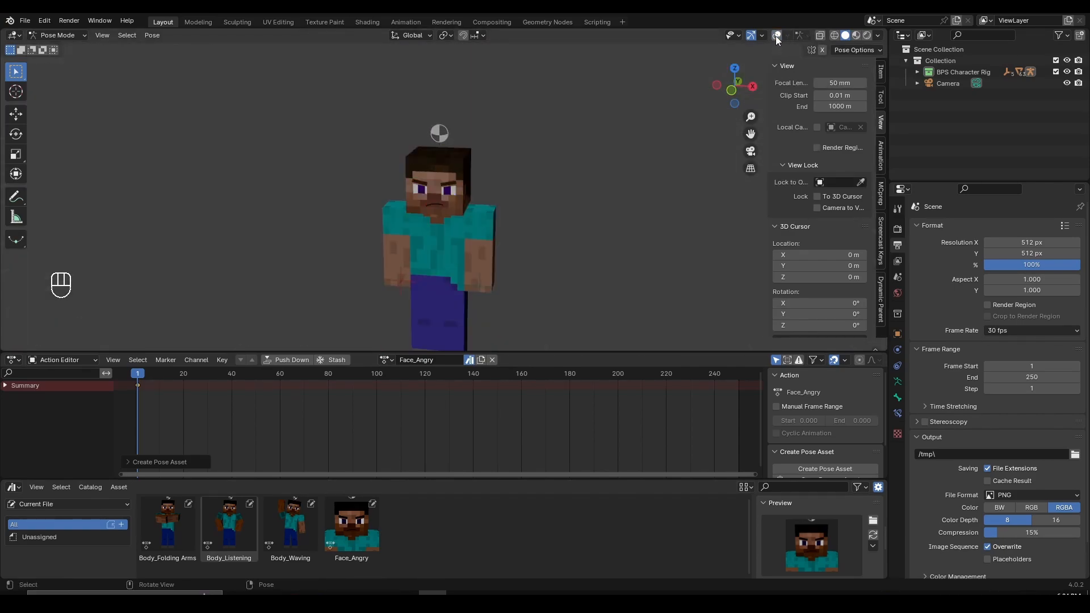
click(776, 36)
scroll(584, 169, up, 4)
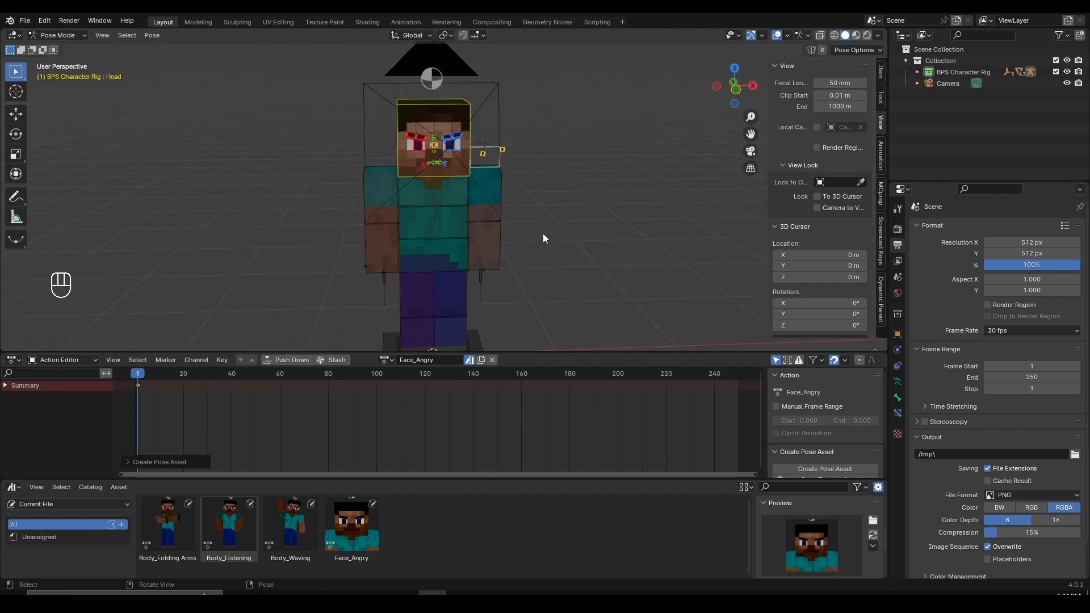
Select the arm controls, the torso sections and both leg IK controls together, and save the file.
click(508, 197)
key(r)
key(r)
right_click(518, 260)
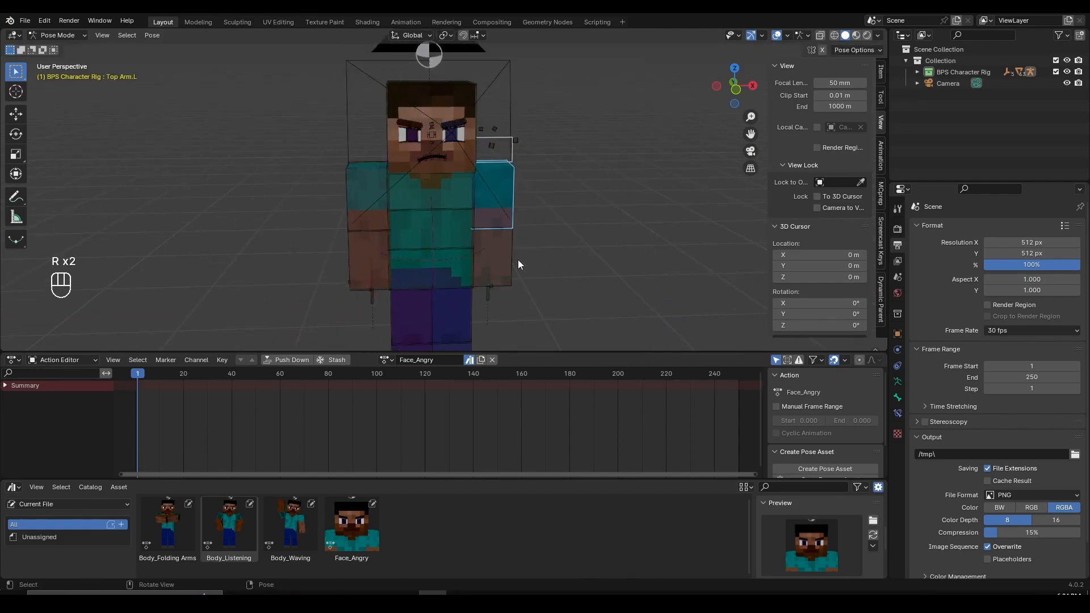
shift+click(370, 195)
shift+click(373, 253)
shift+click(446, 199)
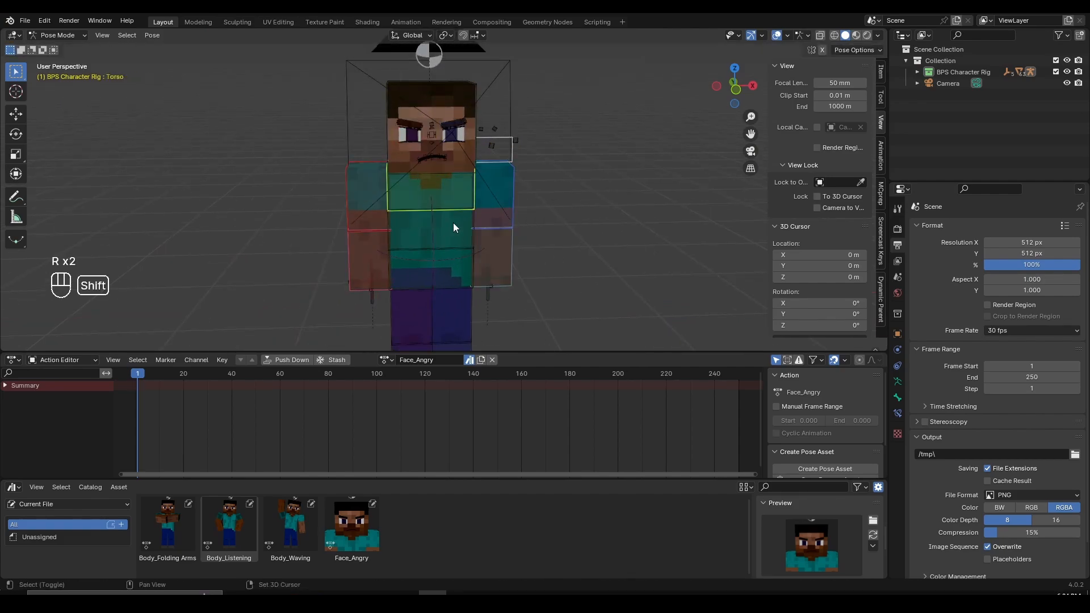
shift+click(453, 227)
shift+click(455, 272)
shift+middle_drag(482, 275, 481, 151)
shift+click(462, 268)
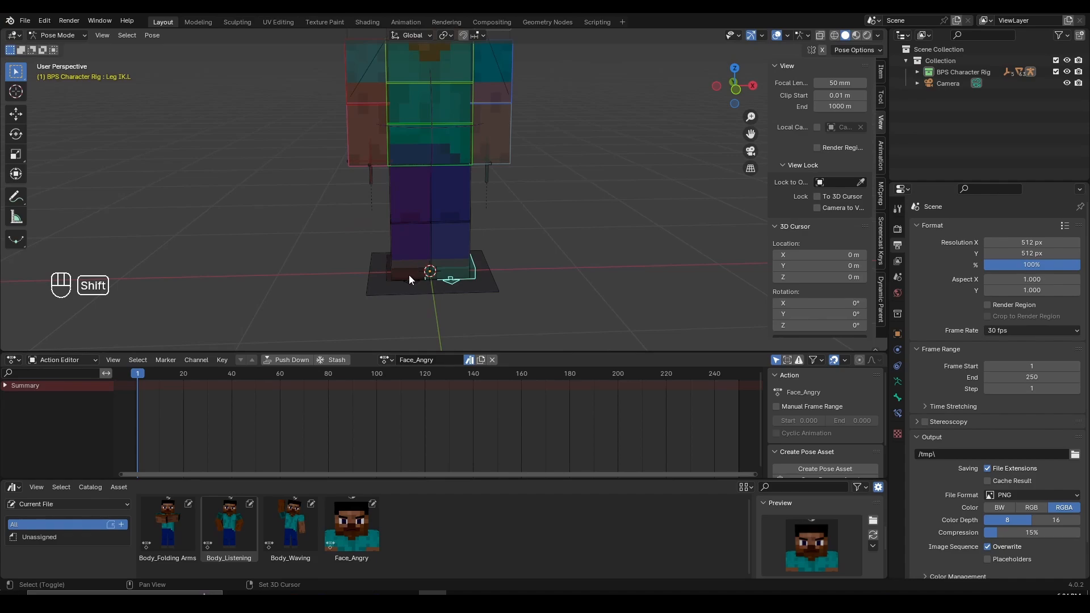
shift+click(409, 275)
key(ctrl+s)
Apply the Body_Waving pose asset to the selected body controls and check it from several angles.
middle_drag(572, 186, 528, 261)
scroll(552, 209, down, 3)
scroll(539, 239, up, 4)
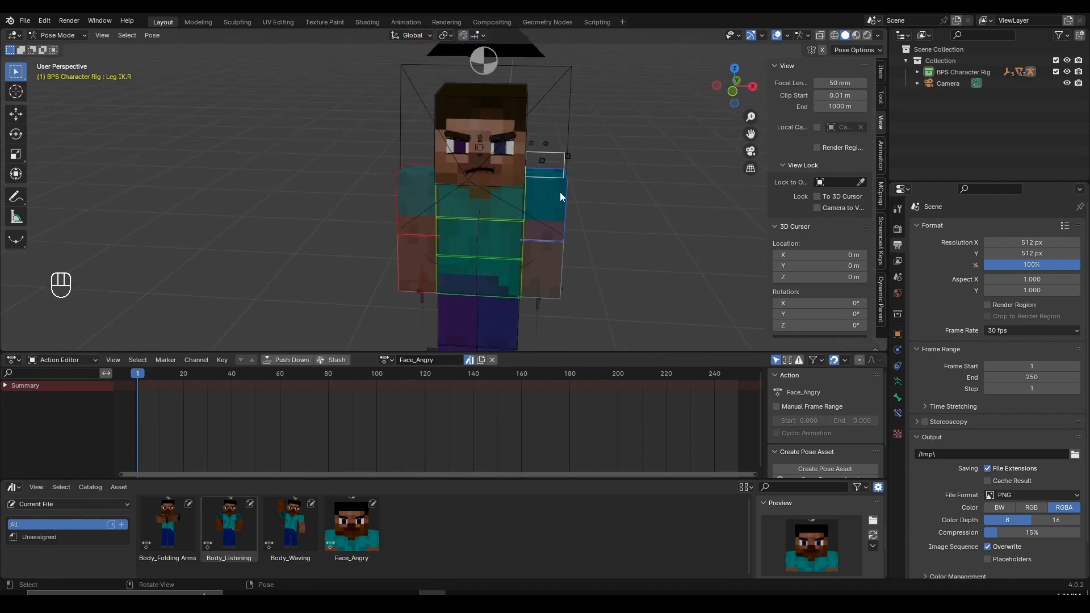
key(r)
right_click(420, 159)
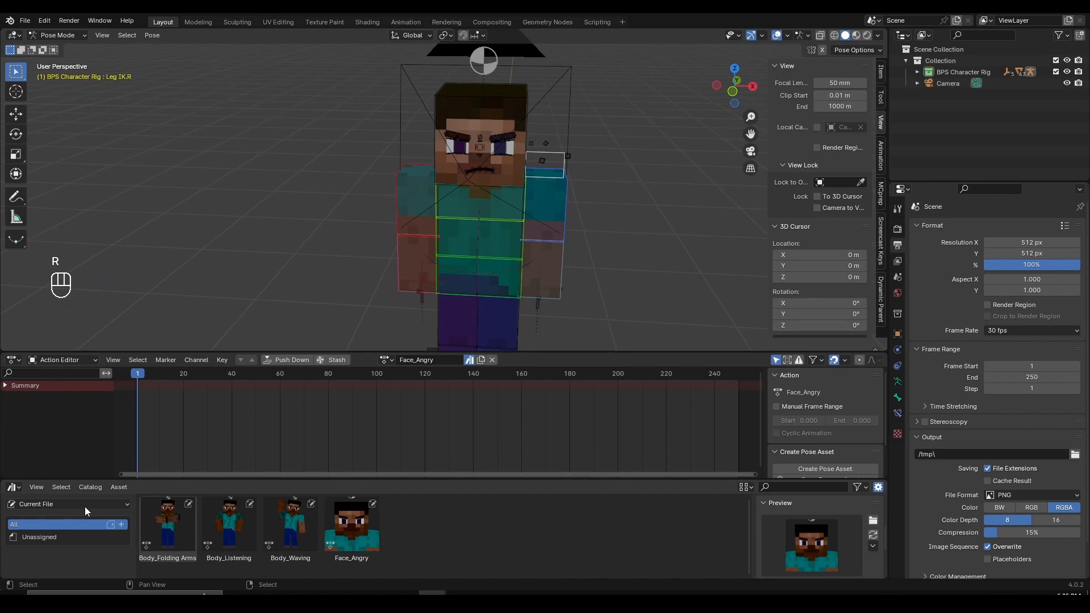
double_click(294, 522)
mouse_move(533, 253)
middle_down()
mouse_move(237, 246)
mouse_move(420, 224)
mouse_move(547, 249)
middle_up()
scroll(547, 249, up, 2)
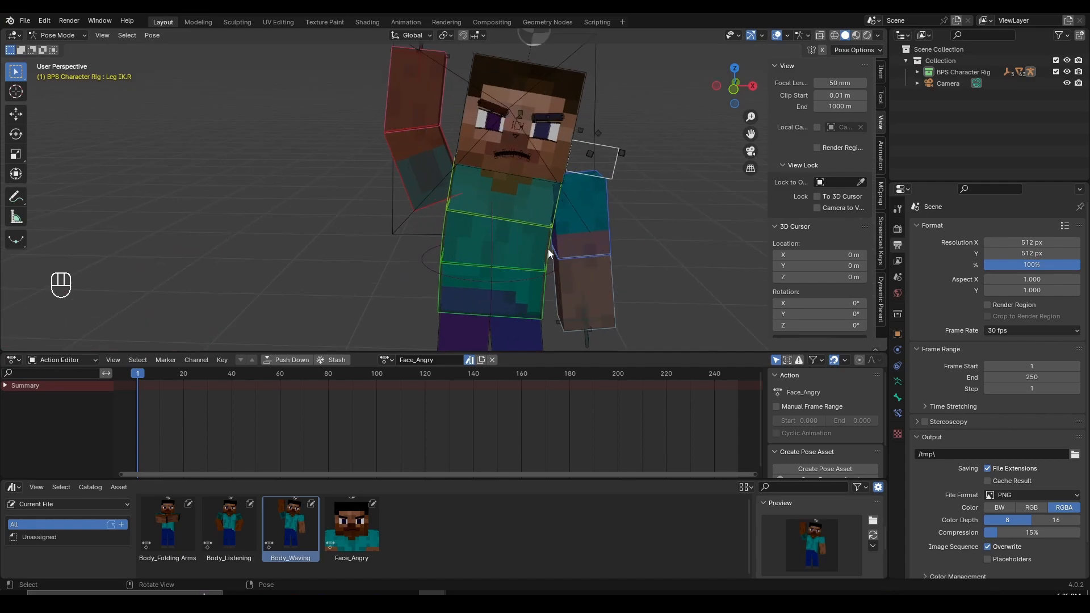
middle_drag(569, 85, 537, 184)
middle_drag(612, 178, 590, 195)
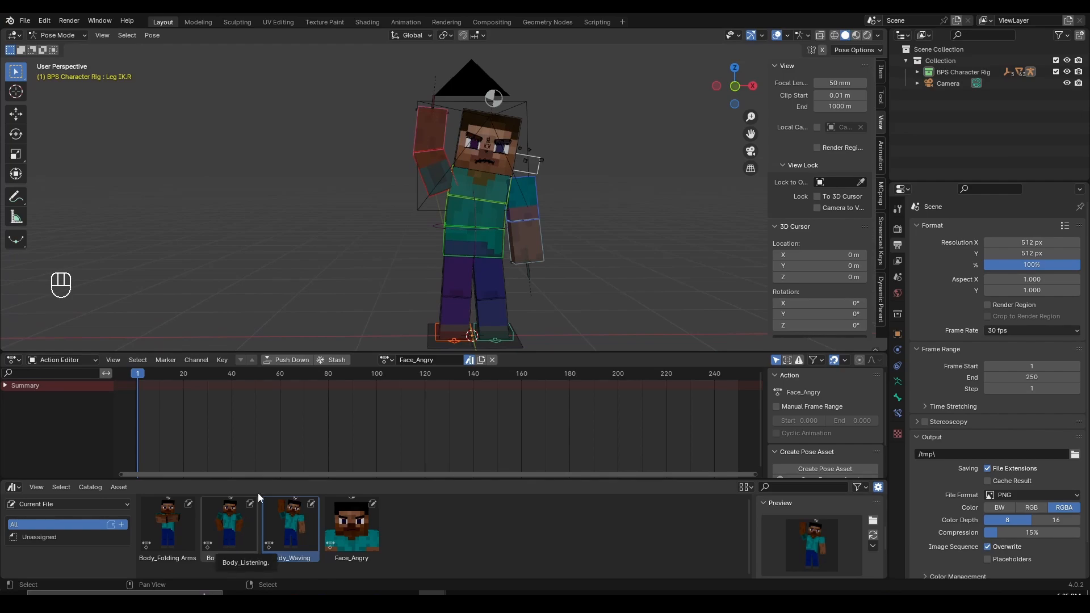
Apply the Body_Listening pose asset to the selected body controls.
double_click(231, 532)
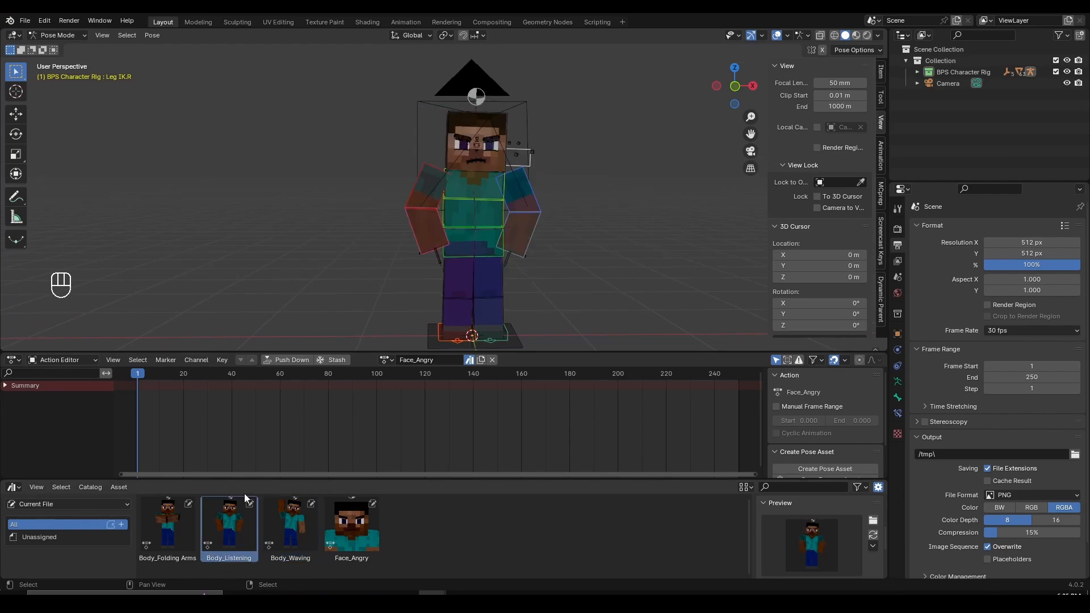
scroll(537, 210, up, 4)
mouse_move(537, 210)
middle_down()
mouse_move(502, 244)
mouse_move(226, 241)
mouse_move(270, 206)
mouse_move(536, 230)
middle_up()
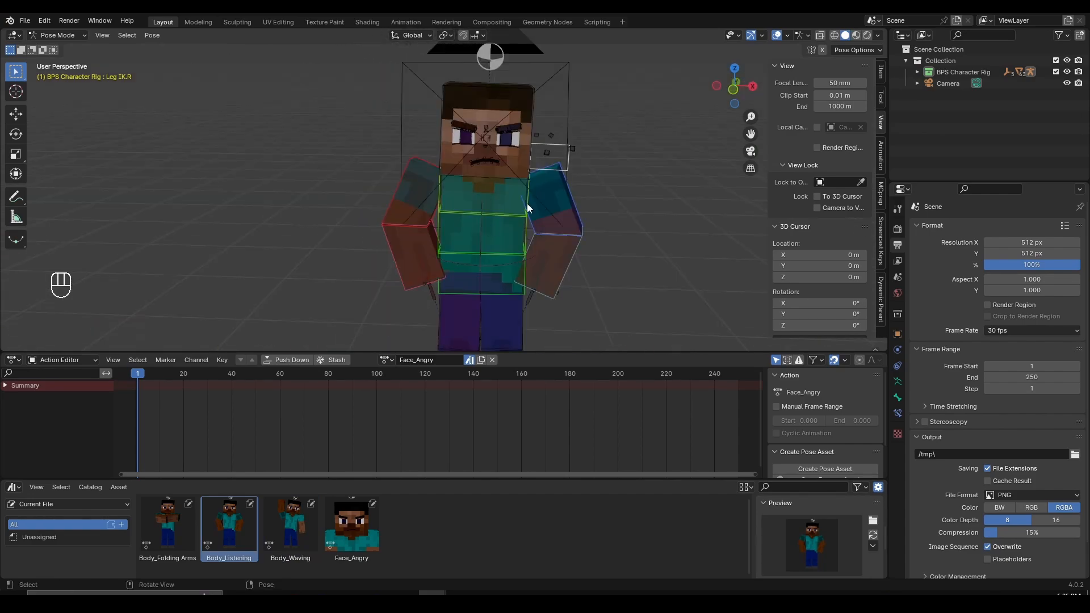
Apply the Body_Folding Arms pose asset to the selected body controls and view the character from different angles.
double_click(181, 532)
scroll(566, 230, down, 3)
middle_drag(567, 230, 574, 250)
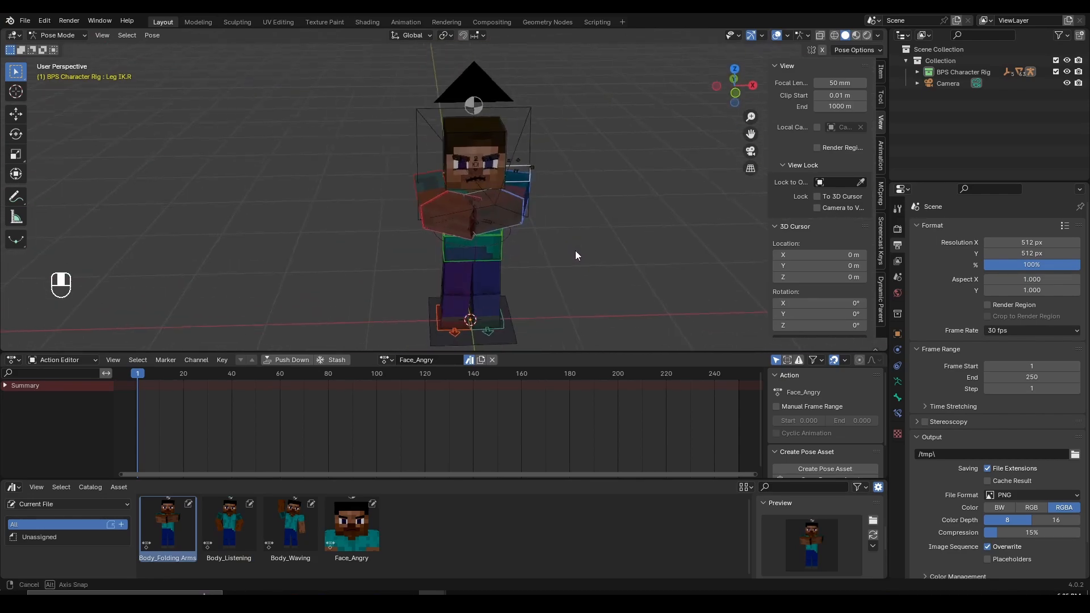
scroll(586, 251, up, 2)
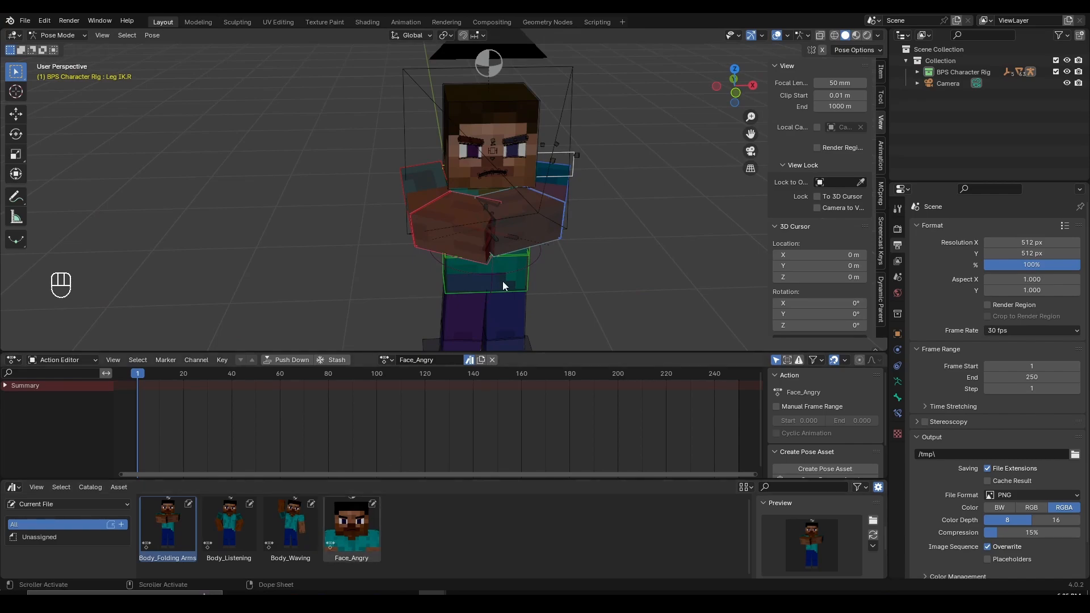
shift+middle_drag(541, 173, 487, 226)
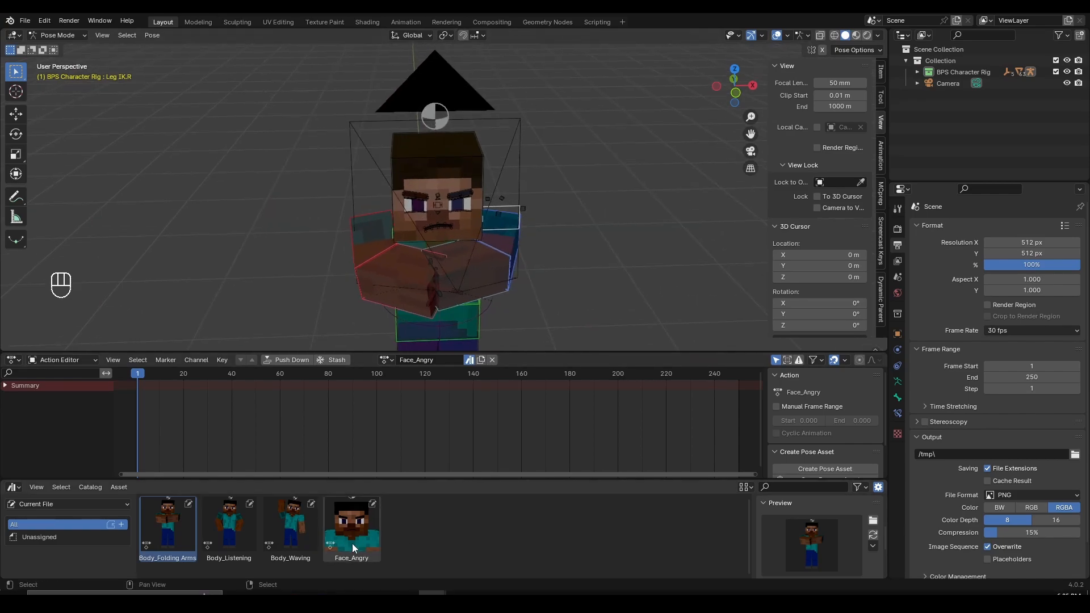
scroll(447, 264, down, 1)
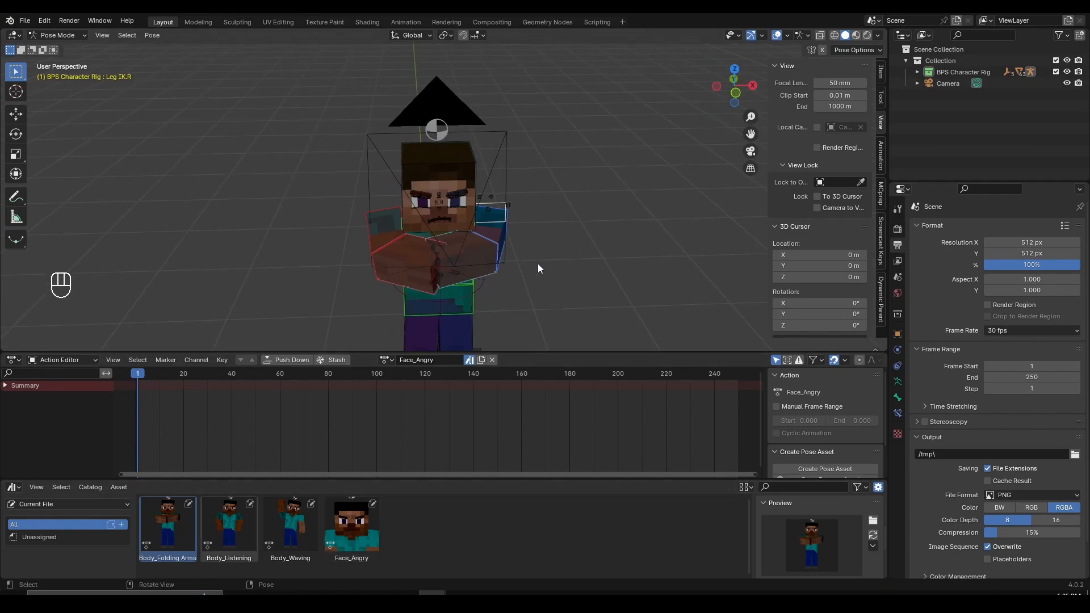
middle_drag(537, 263, 514, 240)
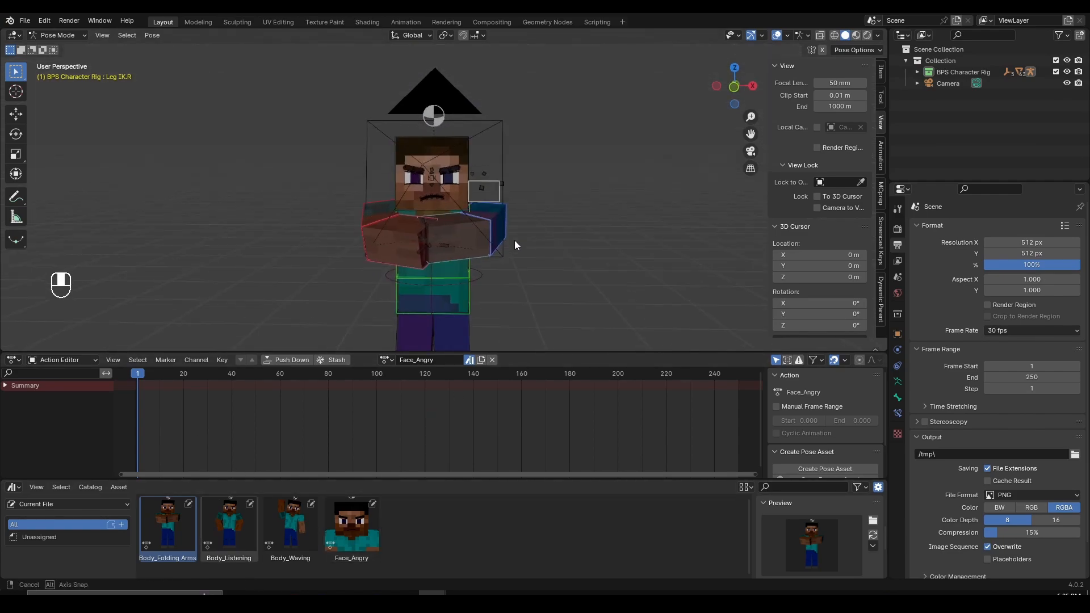
Blend the Body_Listening pose into the current folded-arms pose at 70%.
click(226, 525)
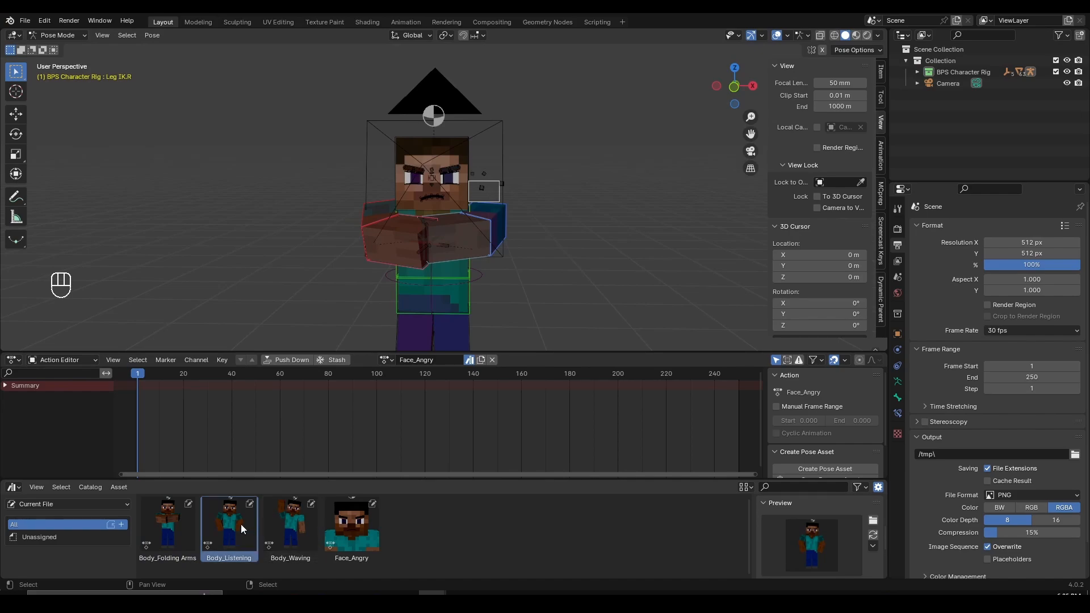
right_click(240, 523)
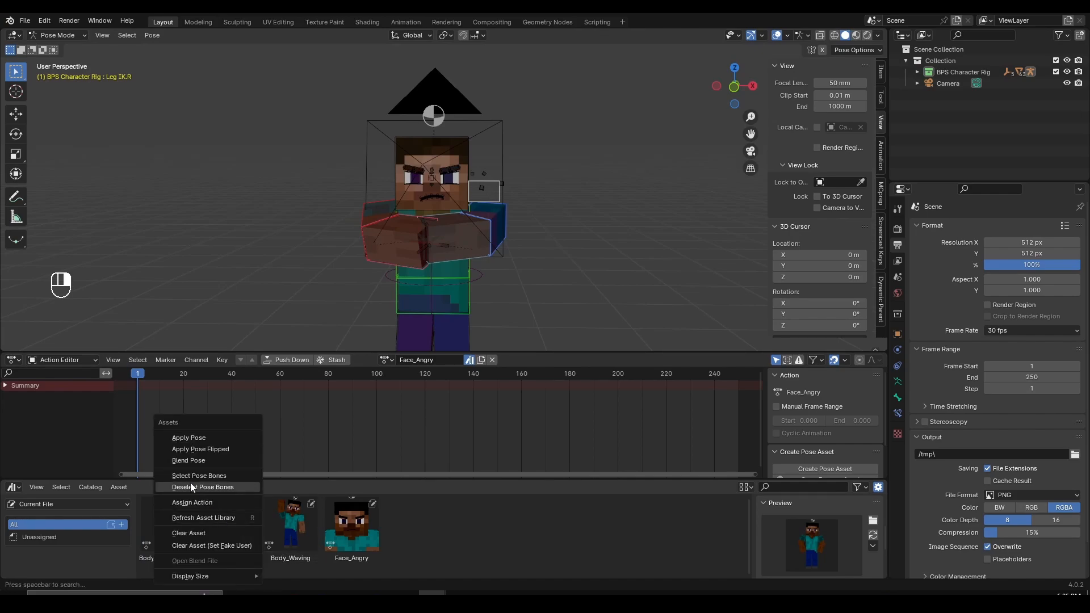
click(202, 463)
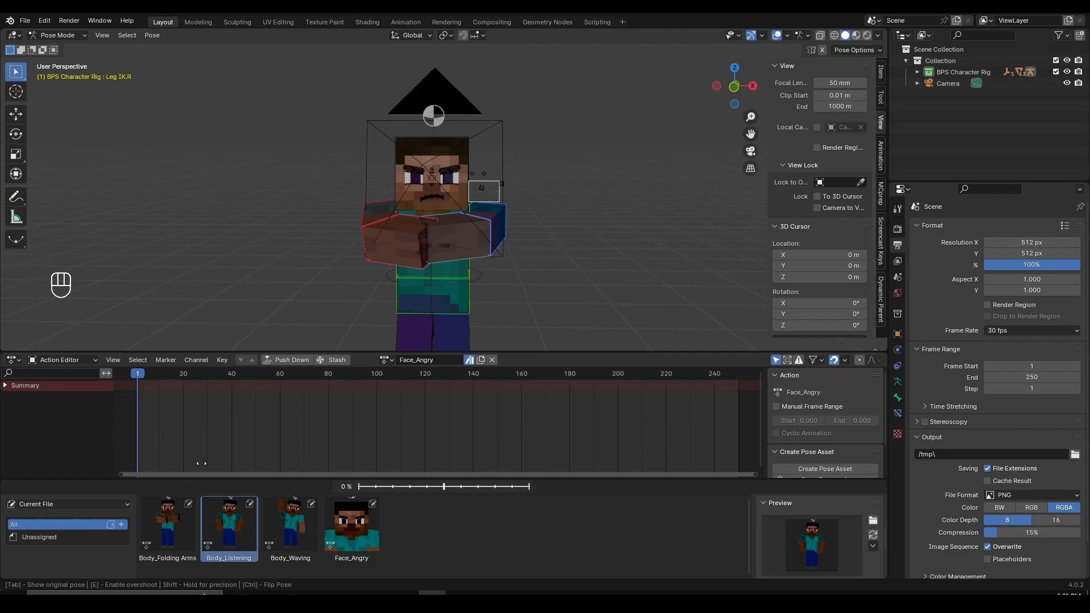
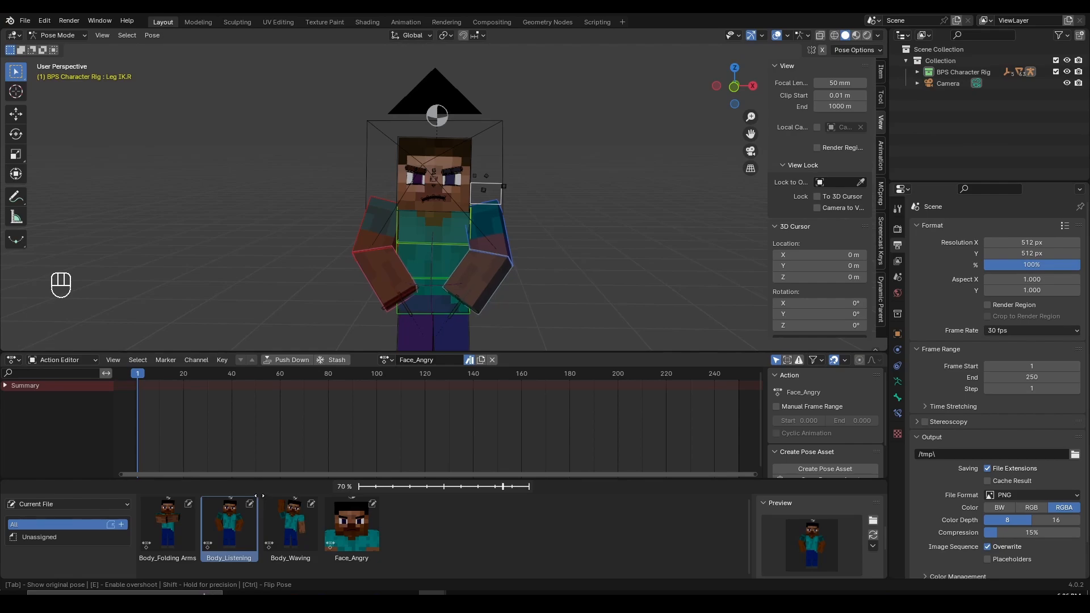
click(502, 288)
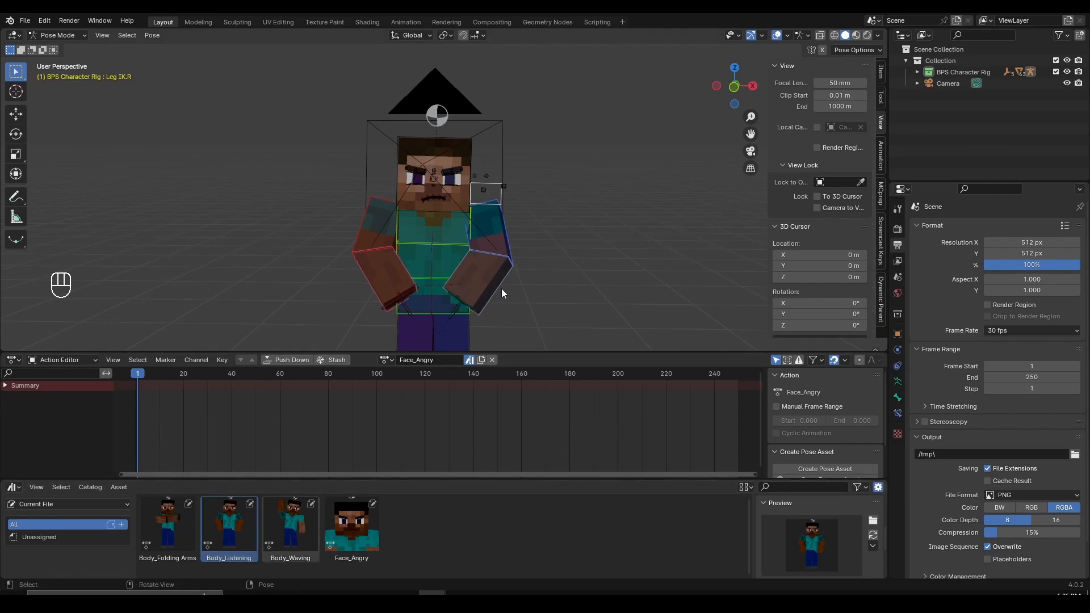
middle_drag(502, 289, 408, 318)
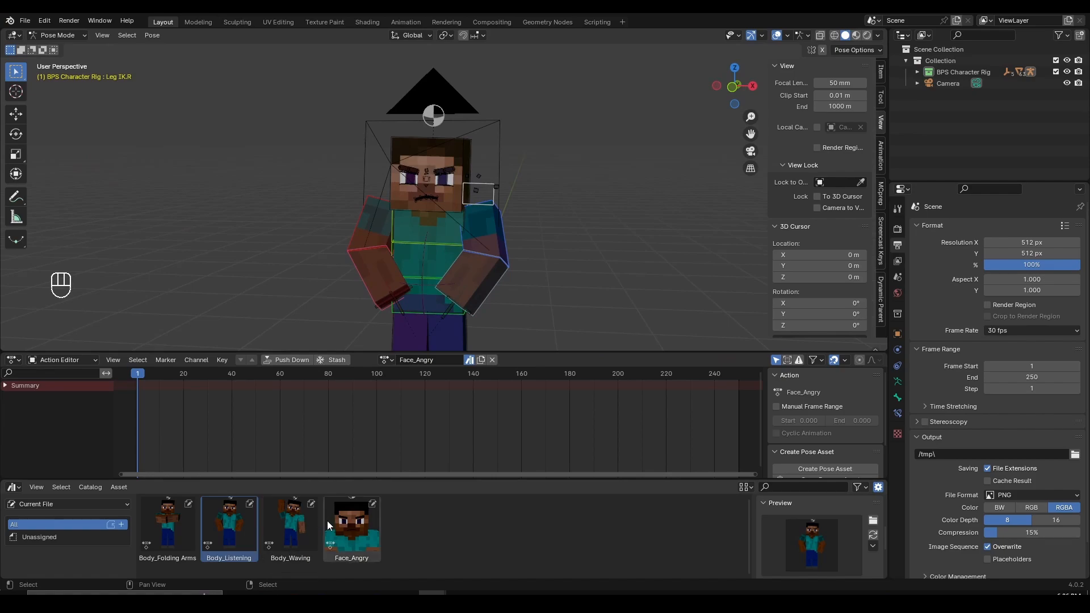
Blend the Body_Waving pose into the current body pose at about 72%.
click(302, 533)
right_click(302, 533)
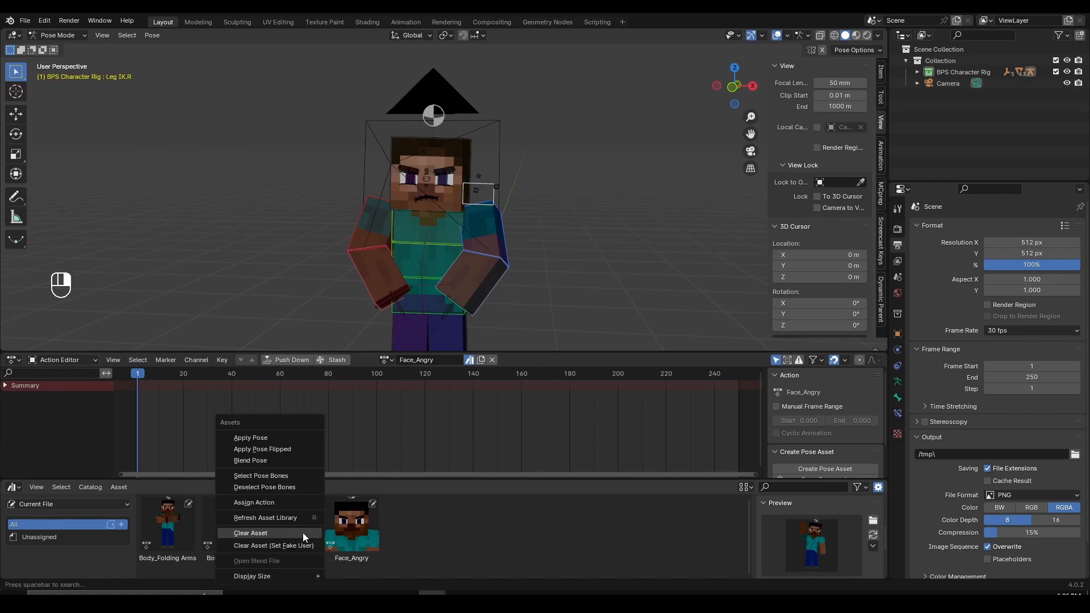
right_click(294, 537)
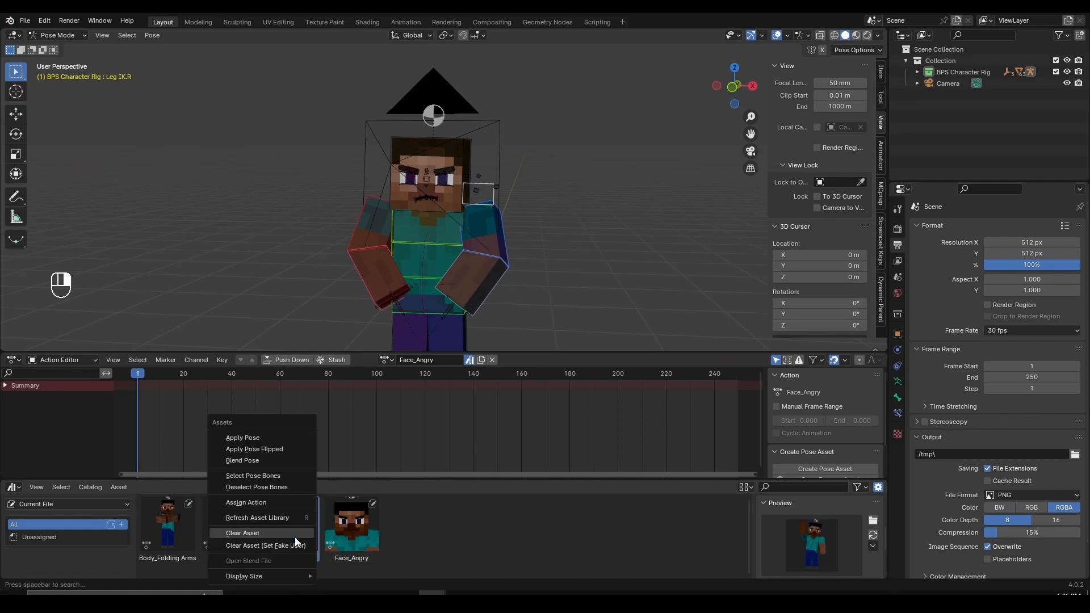
click(283, 461)
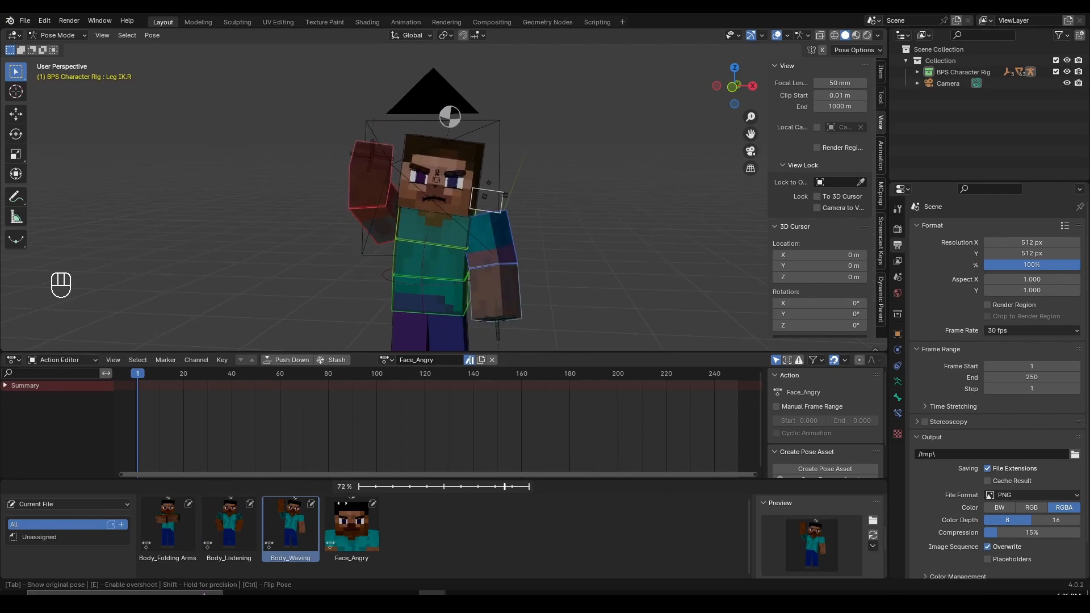
click(538, 274)
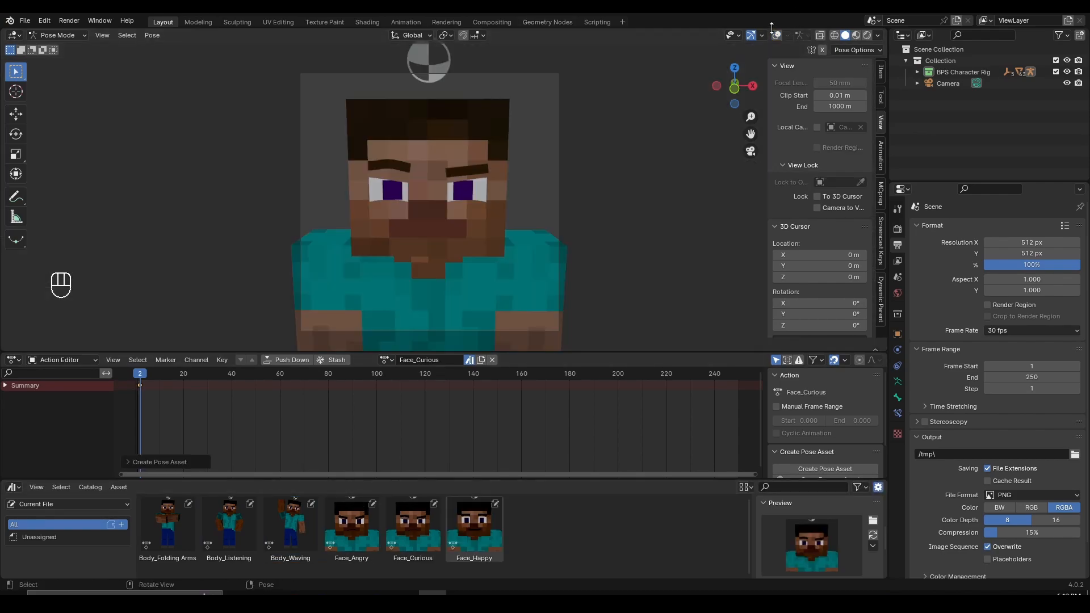
Show the viewport overlays and apply the Face_Angry, Face_Curious and Face_Happy poses in turn, ending on Face_Curious.
click(775, 38)
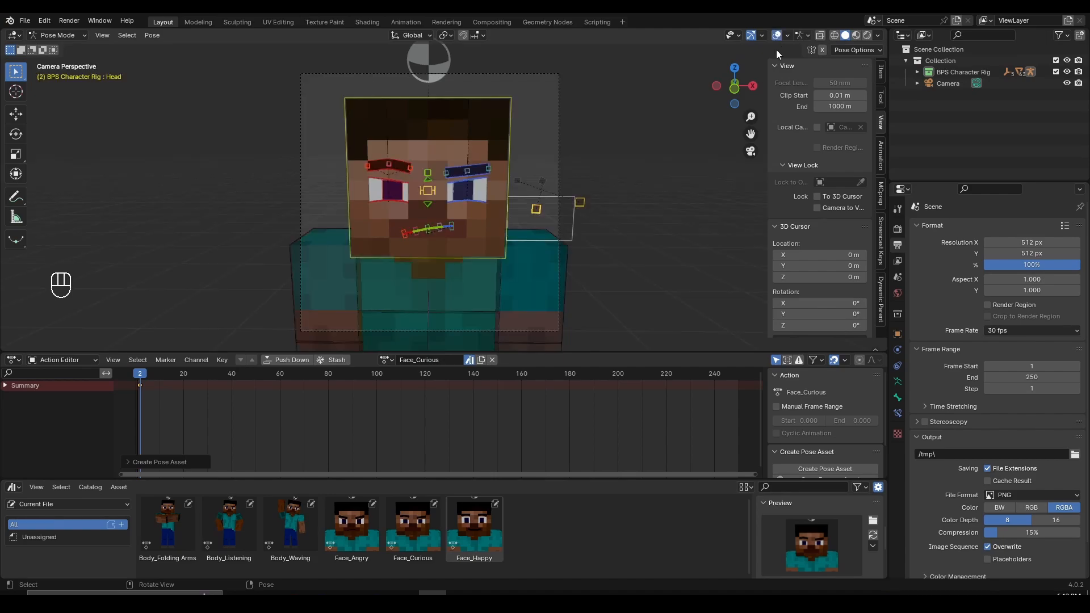
click(366, 540)
double_click(400, 547)
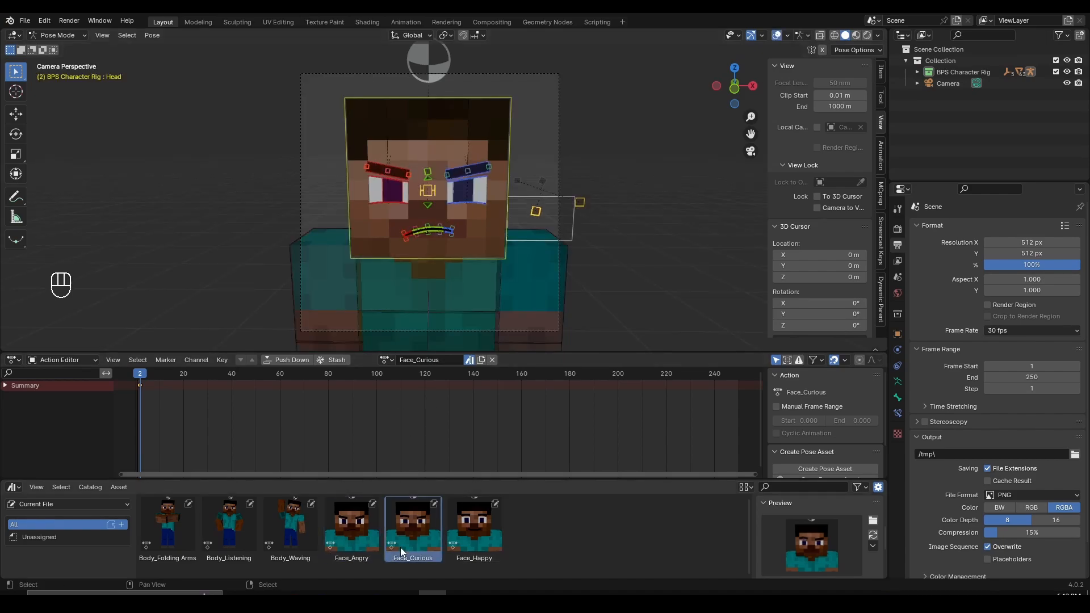
double_click(461, 543)
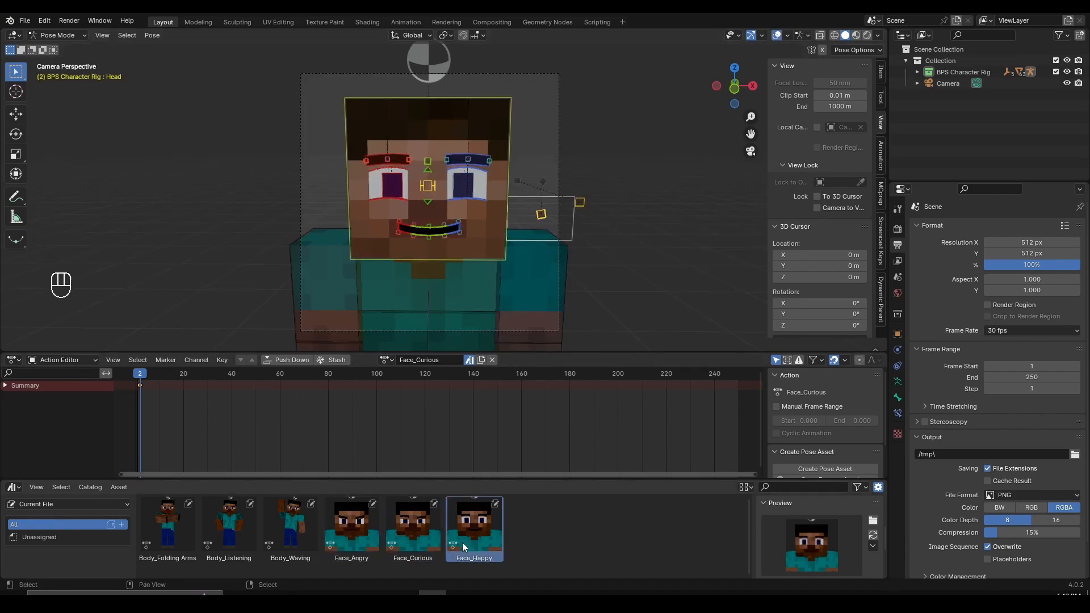
double_click(419, 541)
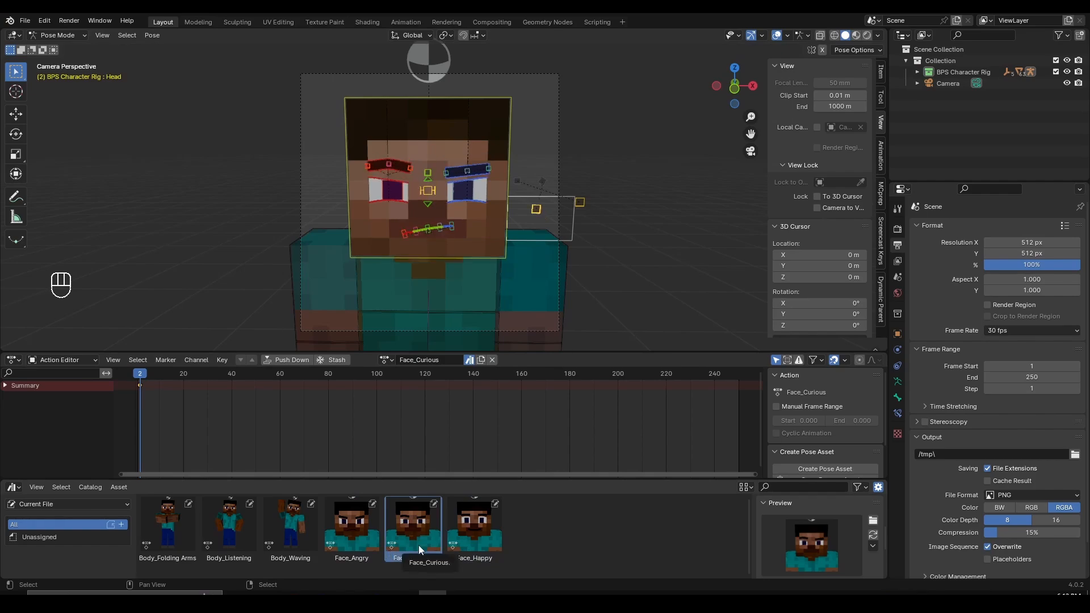
Try blending the Face_Curious pose into the current face.
right_click(418, 545)
click(384, 464)
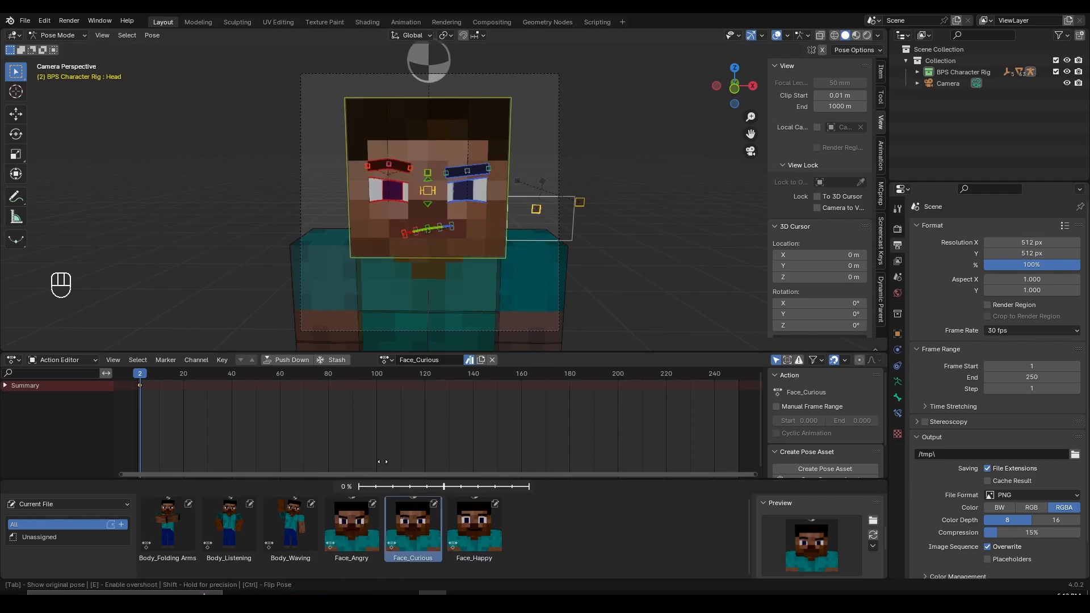
click(410, 492)
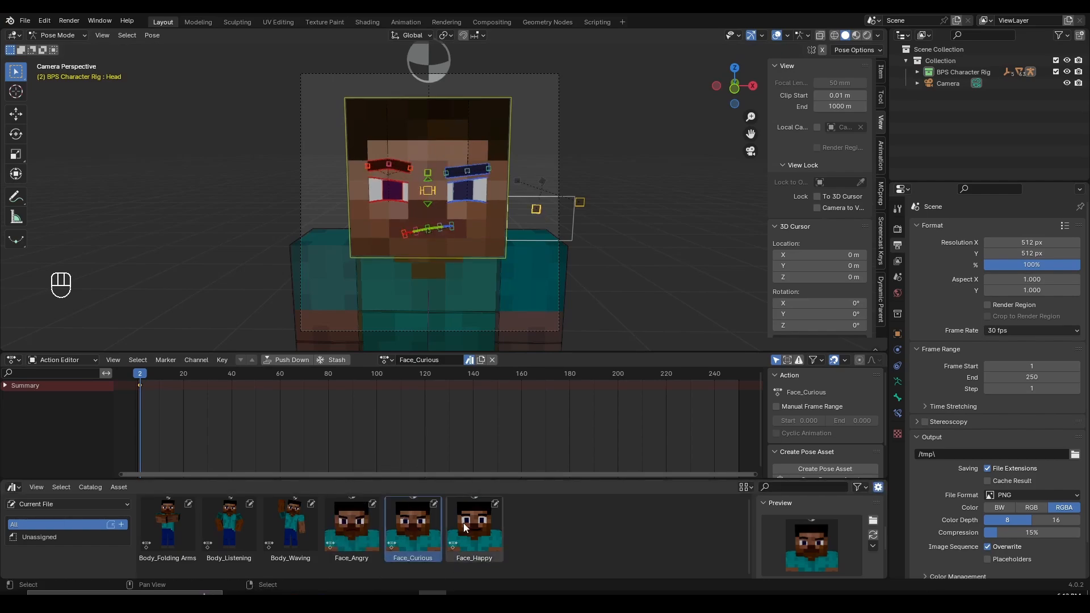
Blend the Face_Happy pose into the rig's current face.
right_click(475, 534)
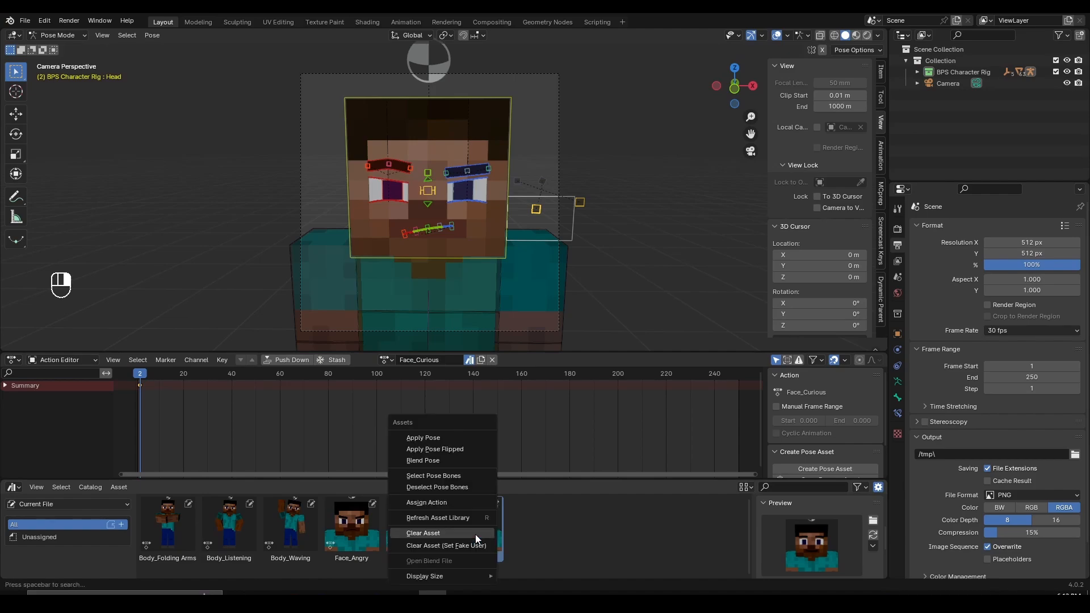
click(444, 461)
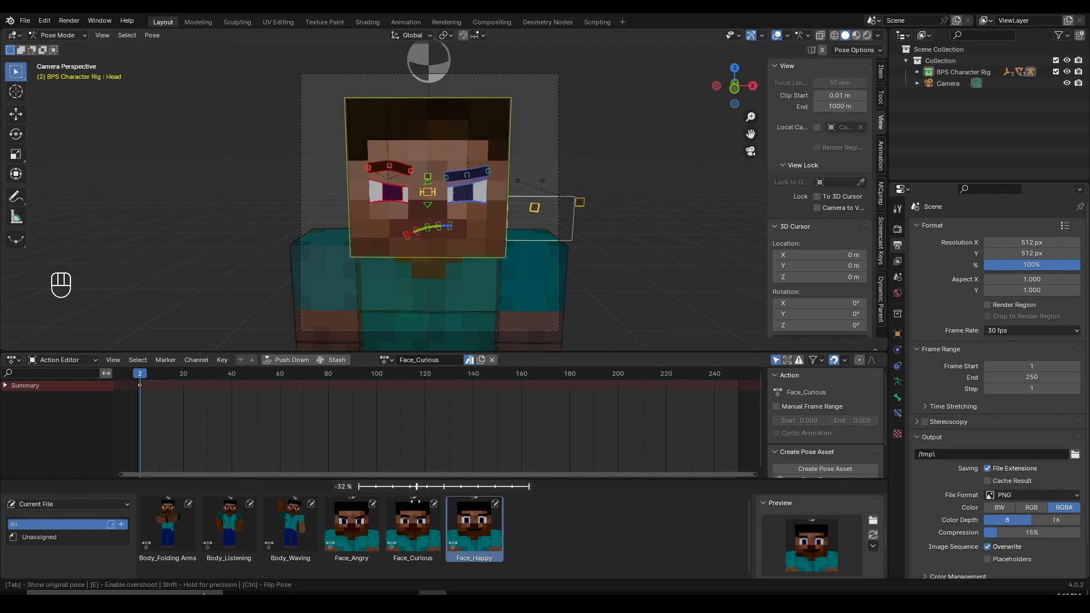
click(486, 504)
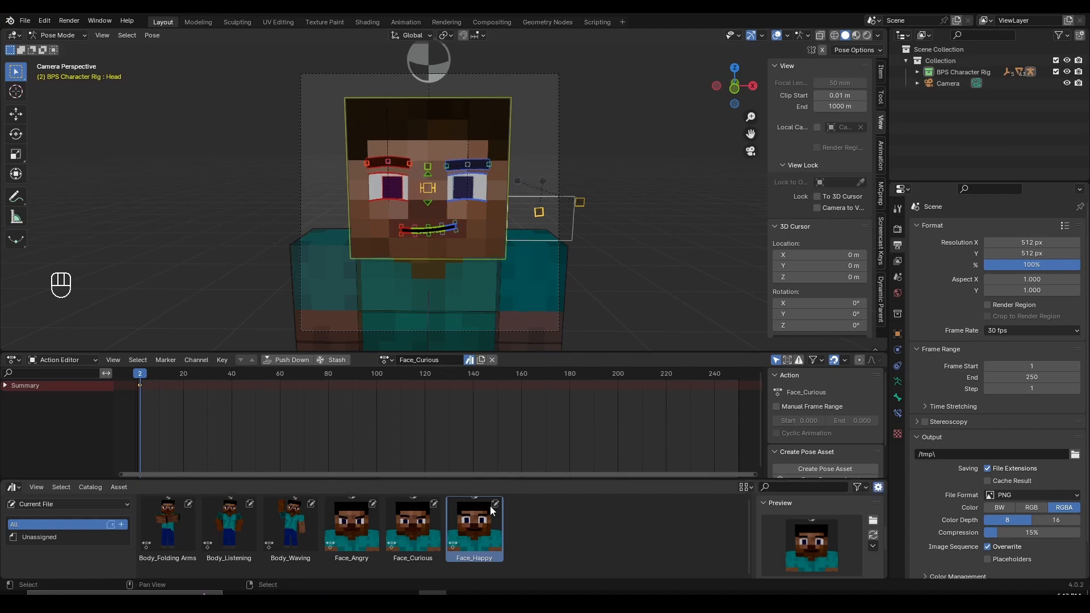
Blend the Face_Angry pose into the rig's current face and inspect the expression up close.
click(341, 523)
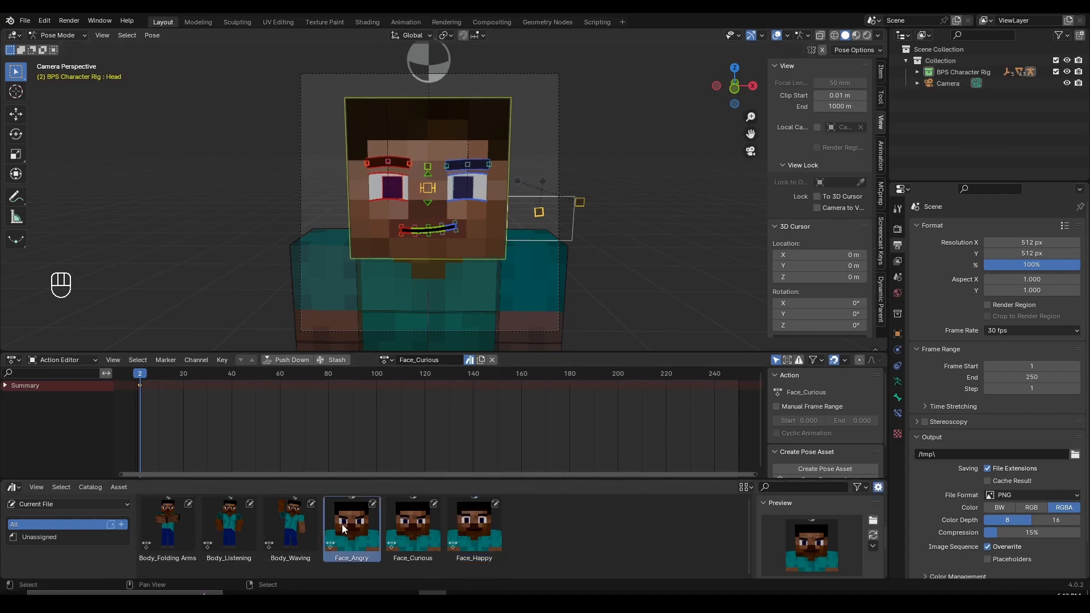
right_click(341, 523)
click(314, 461)
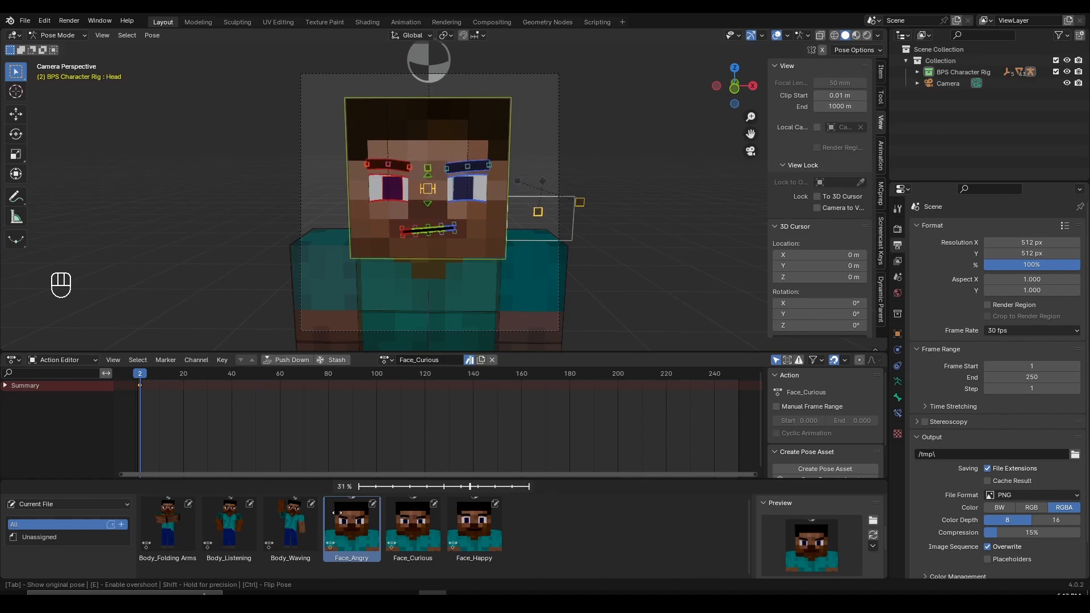
click(410, 328)
scroll(410, 328, up, 2)
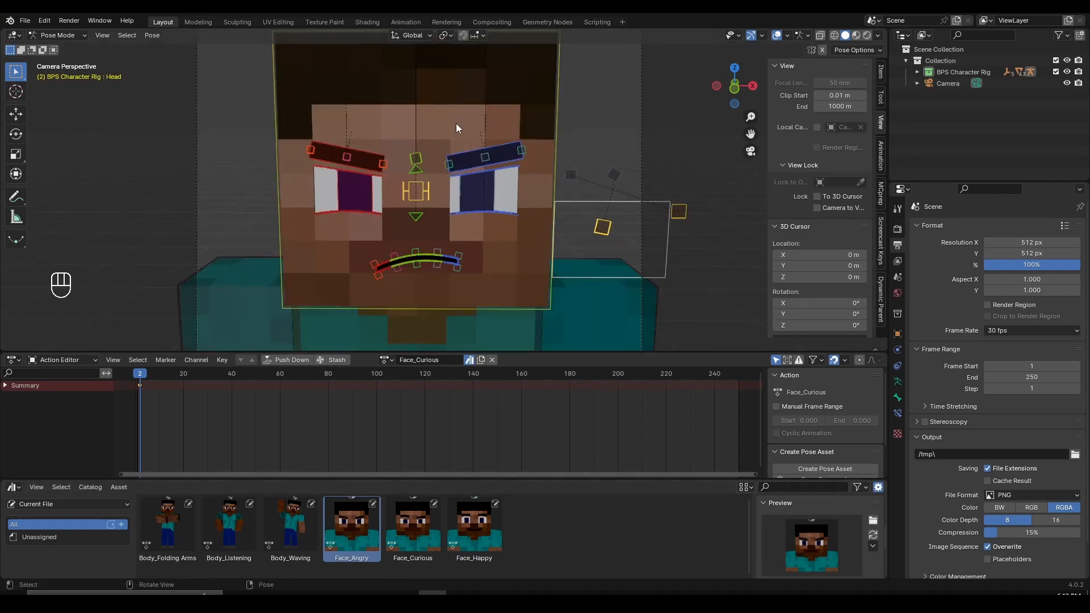
scroll(455, 124, down, 1)
scroll(537, 187, down, 1)
scroll(540, 196, up, 1)
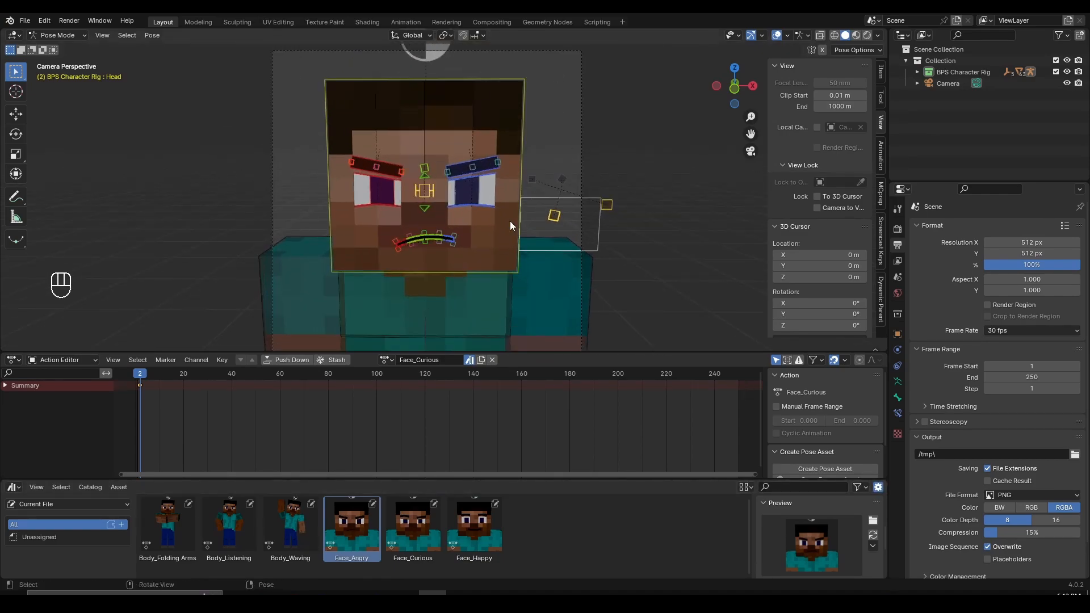
Apply the Face_Happy pose to the rig and show the viewport overlays.
double_click(488, 523)
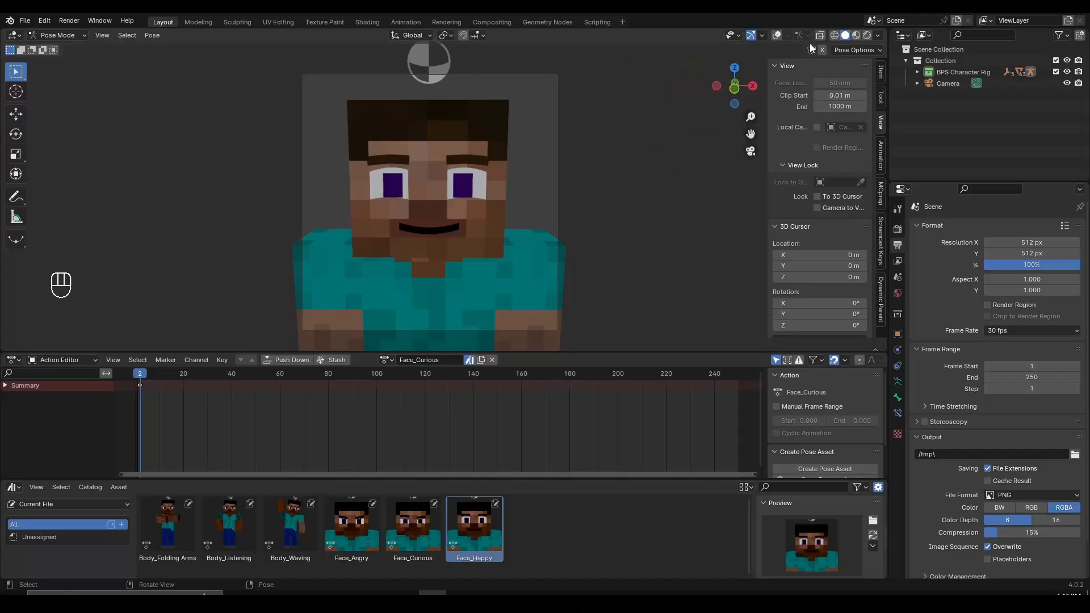
click(776, 35)
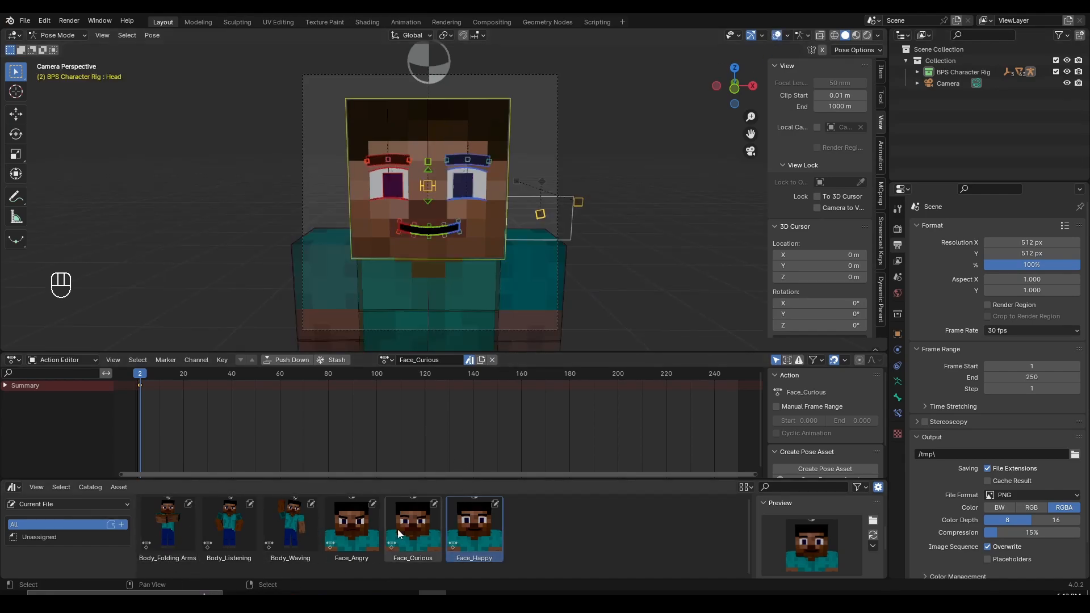
scroll(469, 212, down, 2)
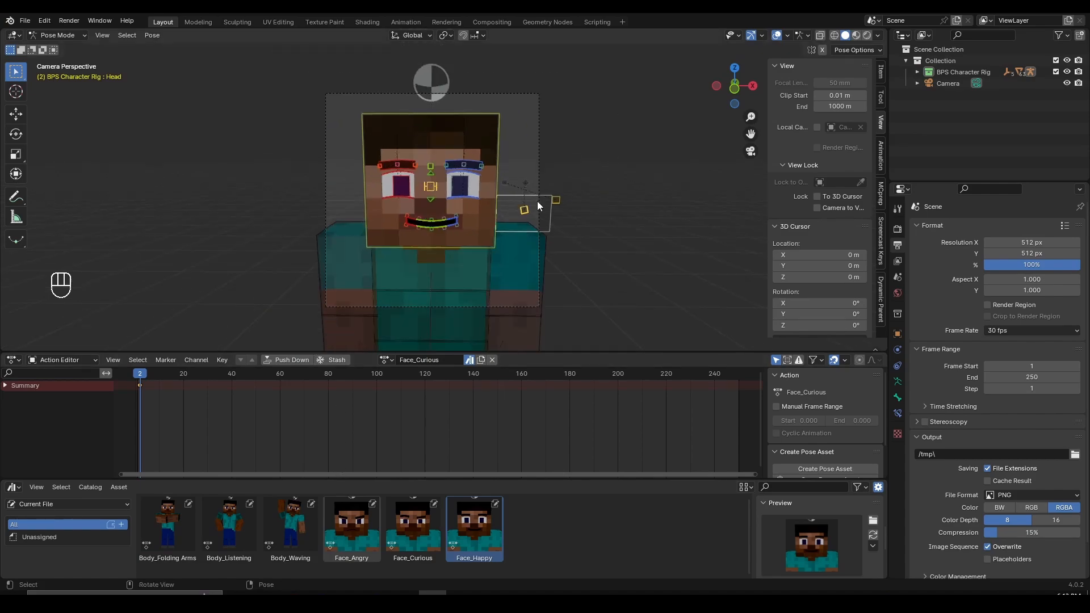
scroll(353, 239, up, 3)
scroll(475, 210, down, 3)
Switch the character rig to Object Mode, deselect everything and view the whole character.
key(ctrl+Tab)
key(a)
key(a)
middle_drag(519, 215, 557, 216)
scroll(557, 215, down, 5)
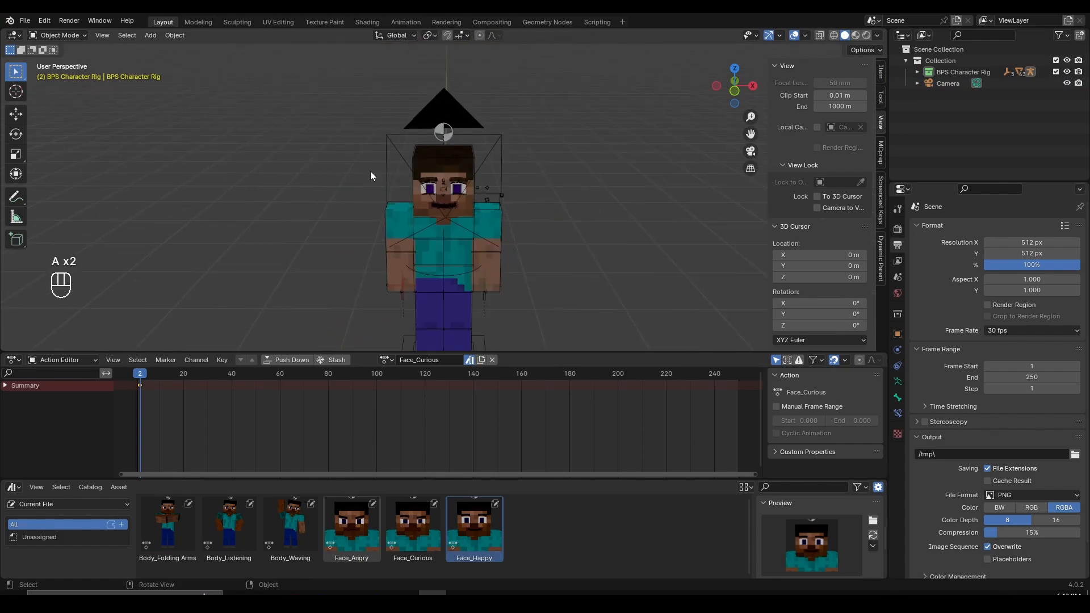
Copy the User Library asset path from the File Paths preferences and close the preferences.
click(43, 23)
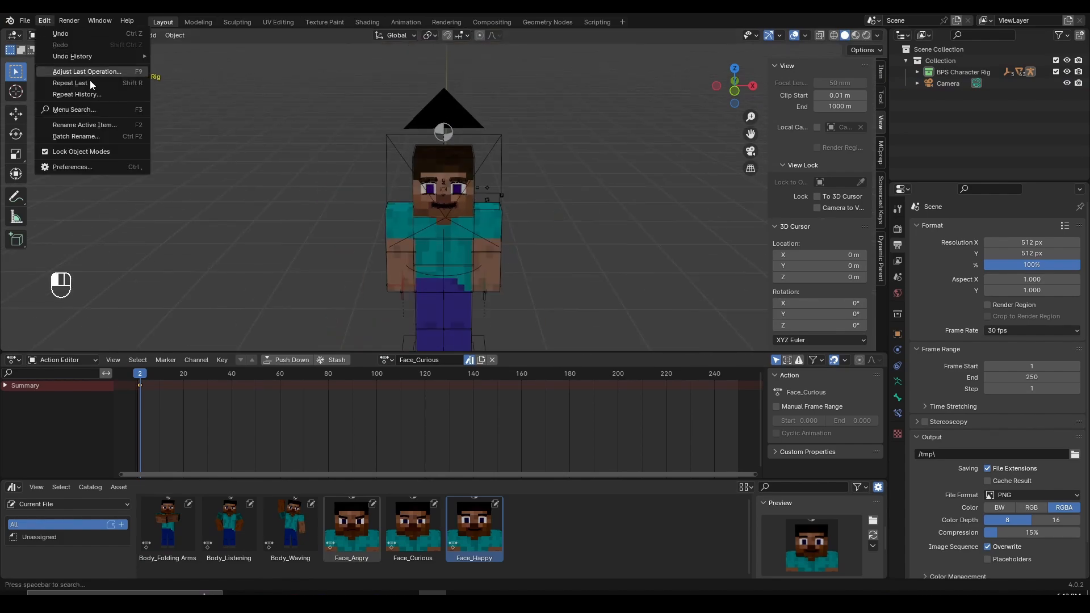
click(76, 166)
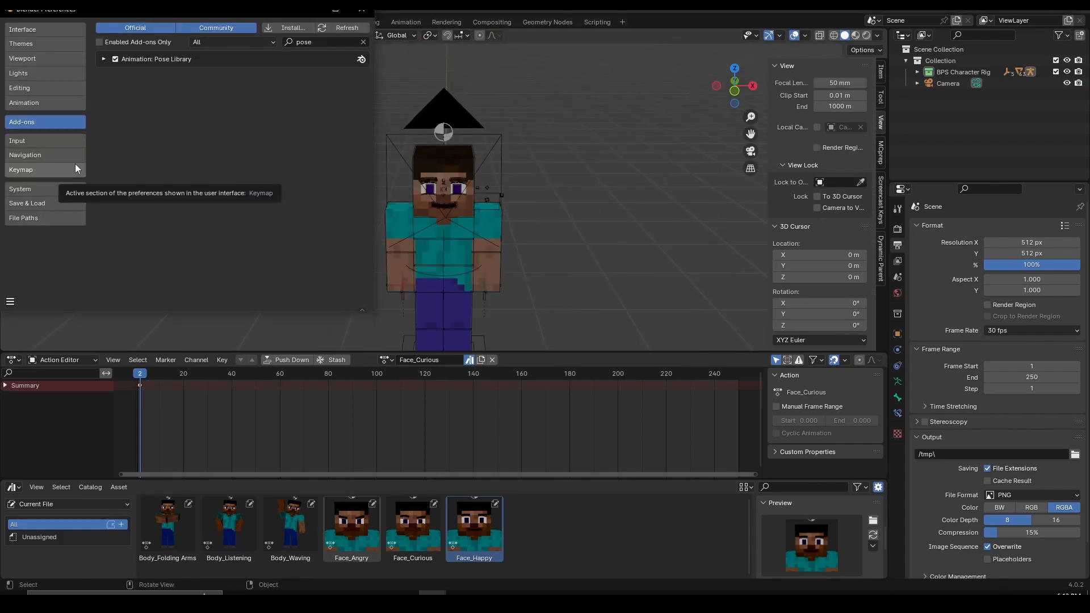
click(41, 215)
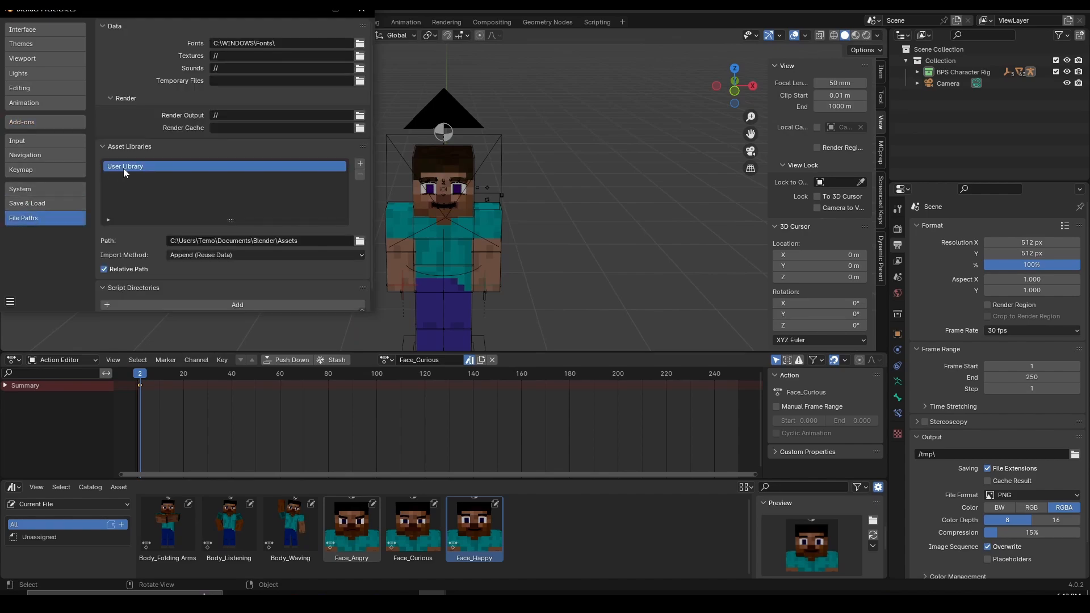
click(224, 239)
key(ctrl+c)
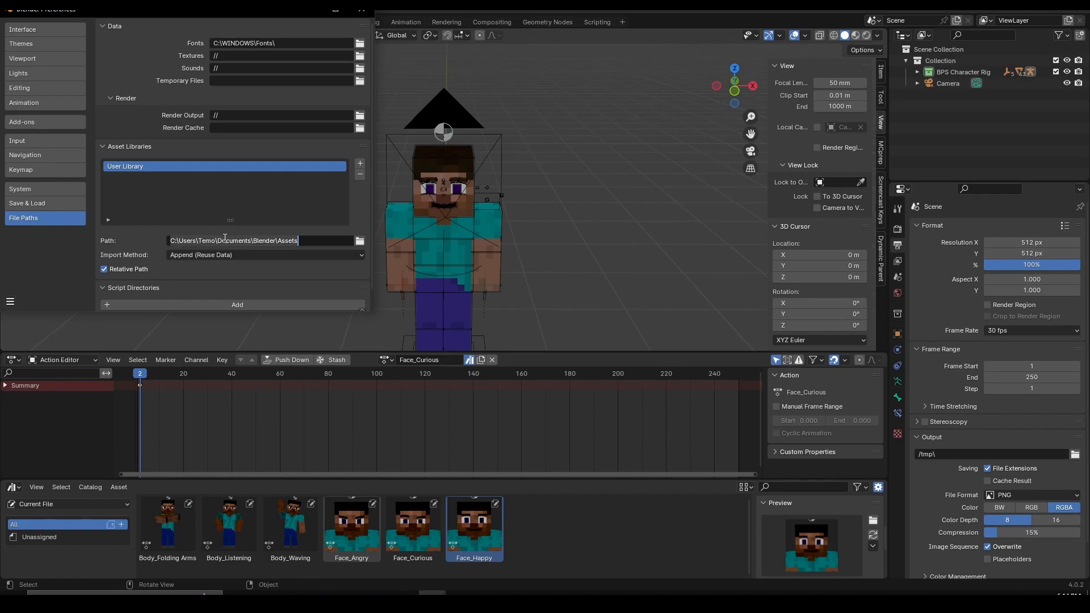
key(Return)
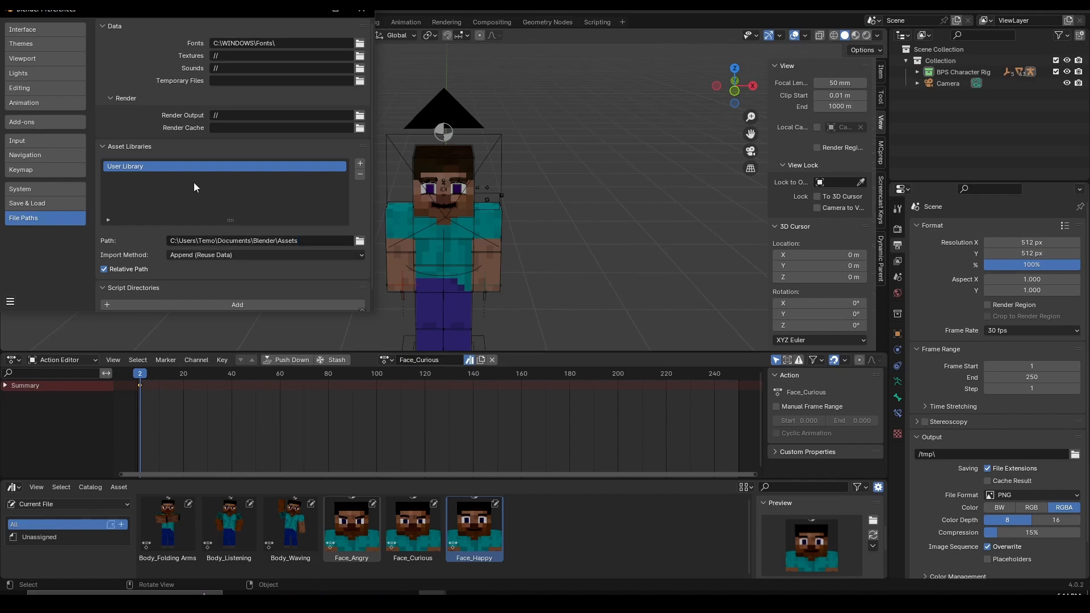
click(363, 10)
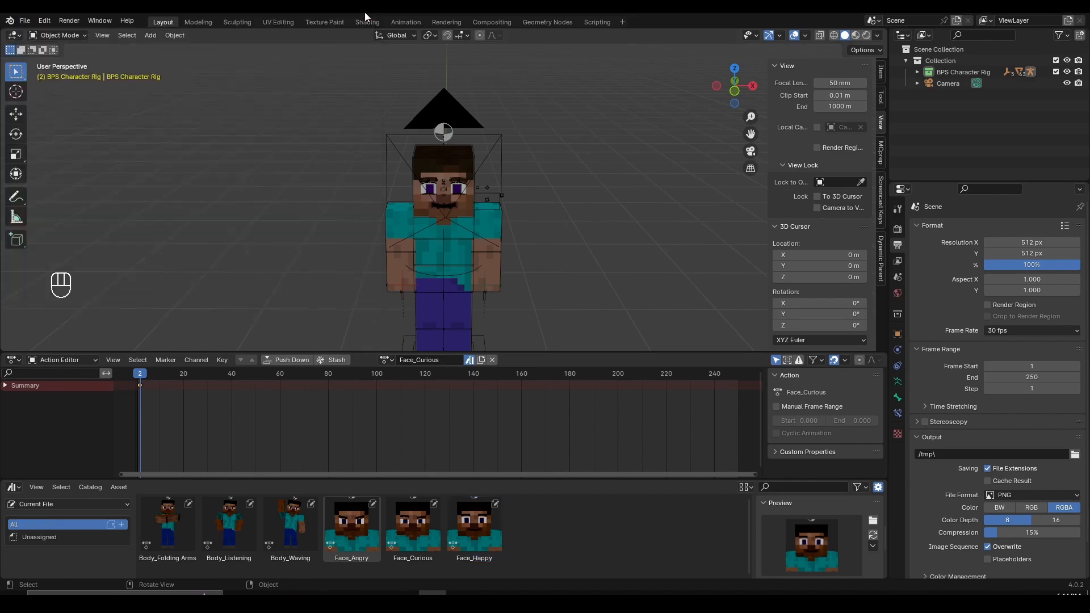
Start saving the file under a new name and go to the copied User Library Assets folder.
click(29, 20)
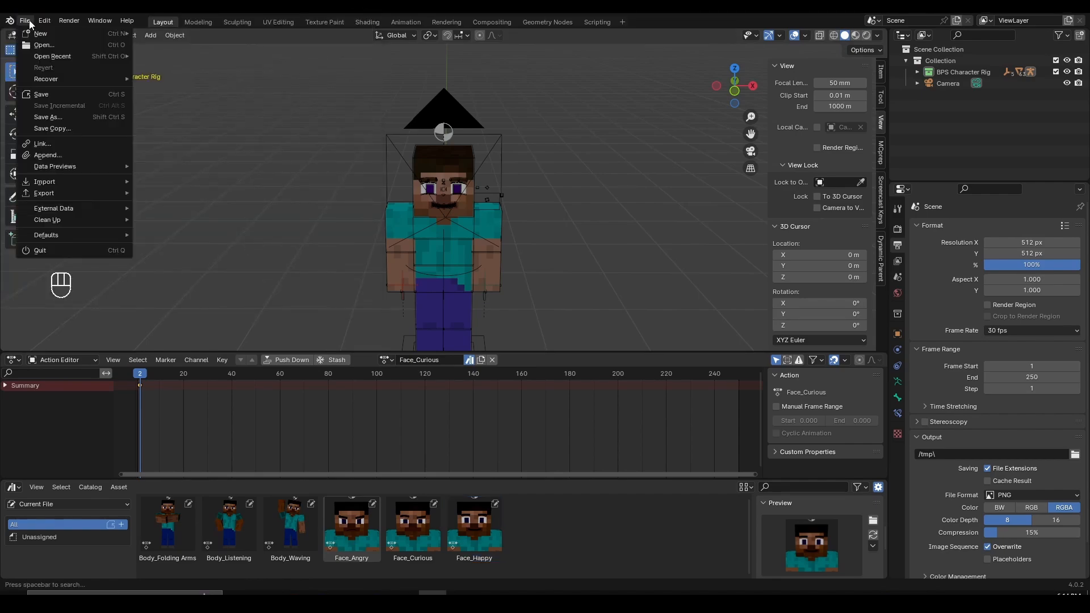
click(78, 118)
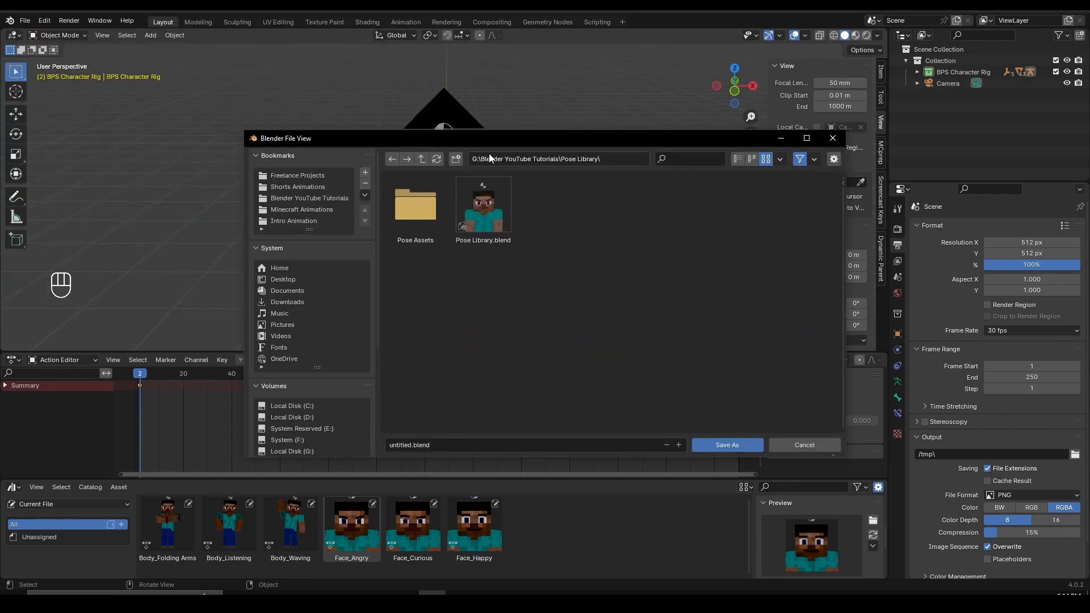
click(518, 161)
key(ctrl+v)
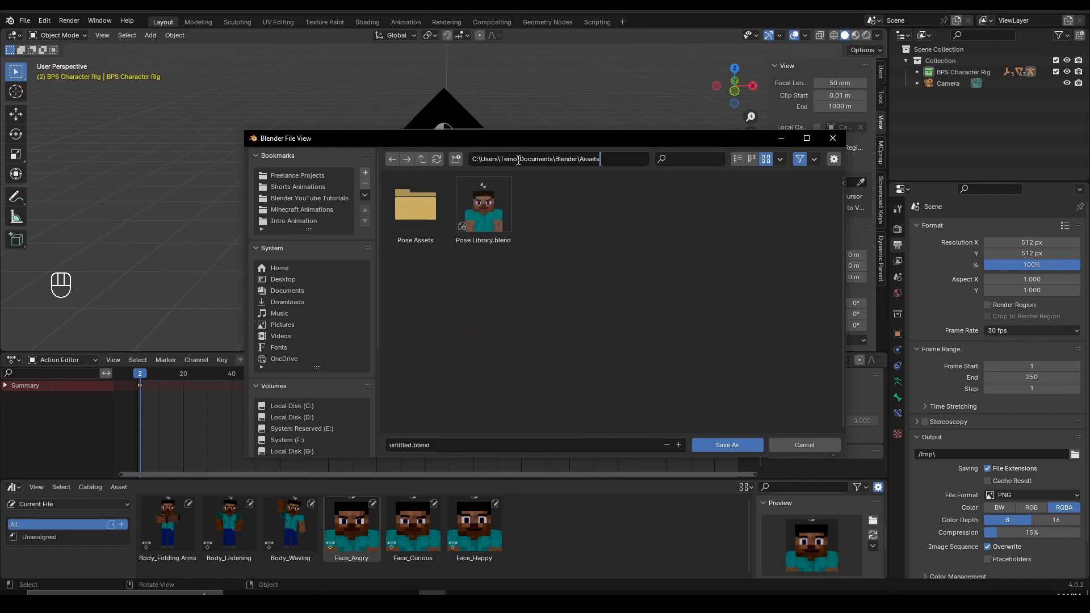
key(Return)
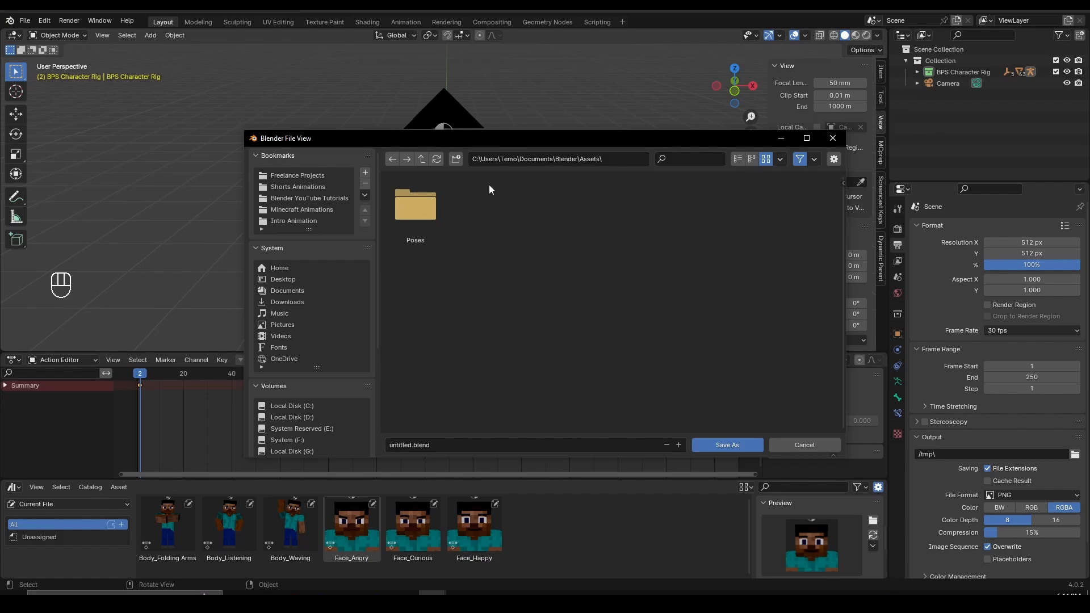
Delete the existing Poses folder from the Assets folder.
click(430, 220)
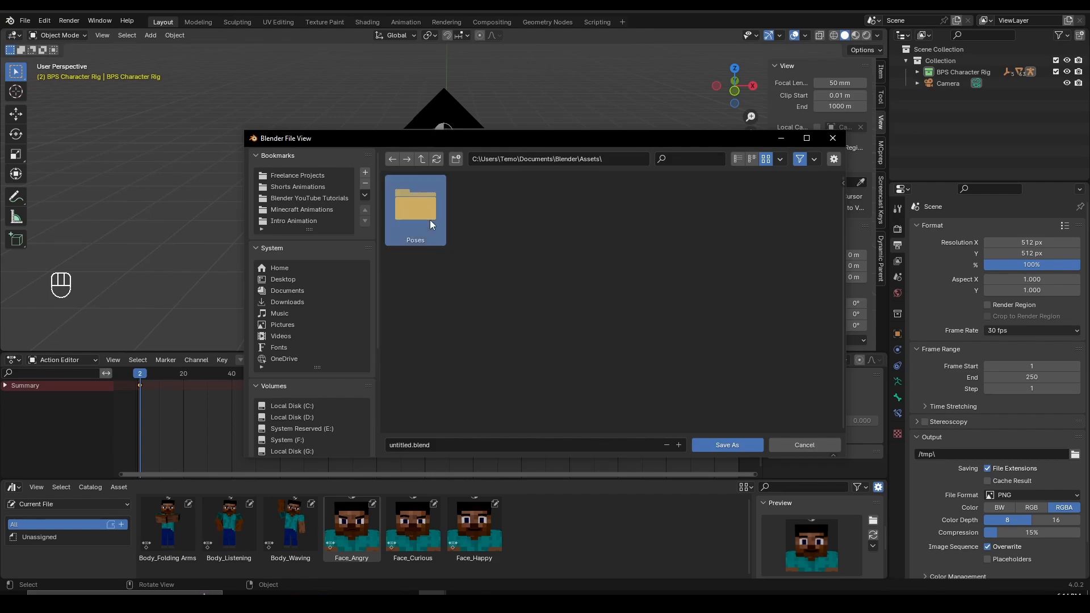
key(Delete)
click(431, 220)
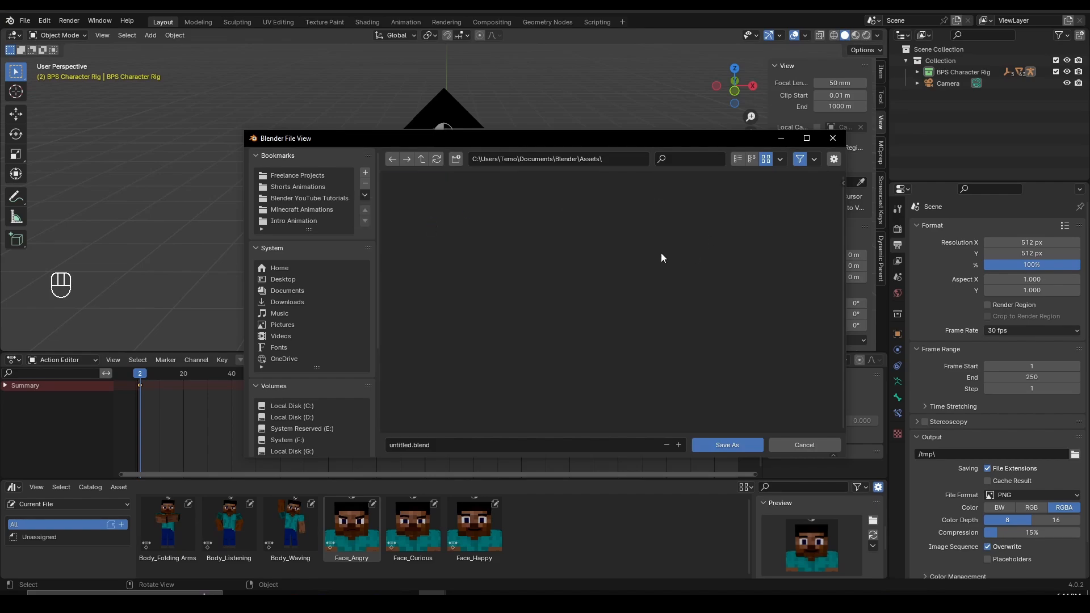
Create a new folder named Poses in the Assets folder and open it.
click(455, 158)
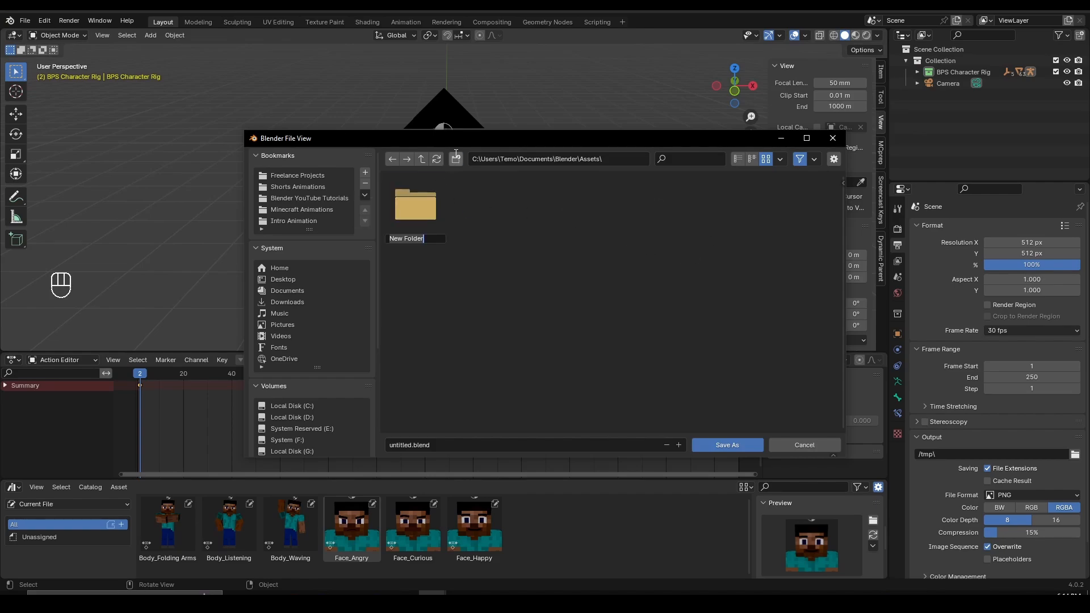
text(Poses)
key(Return)
double_click(435, 206)
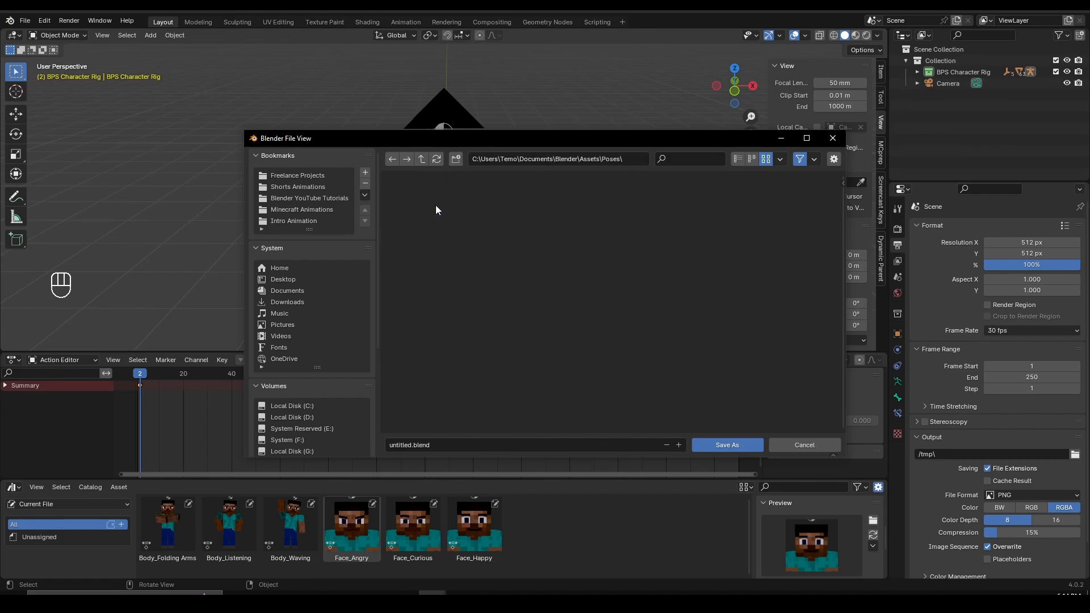
Save the file as Poses.blend in the Poses folder.
click(453, 444)
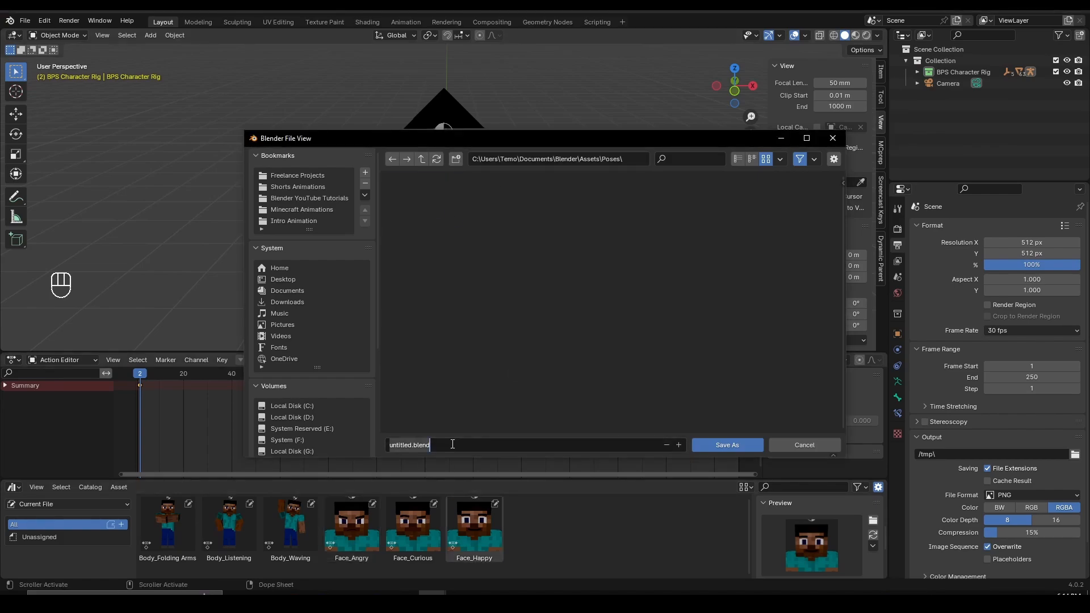
key(BackSpace)
text(Poses)
key(Return)
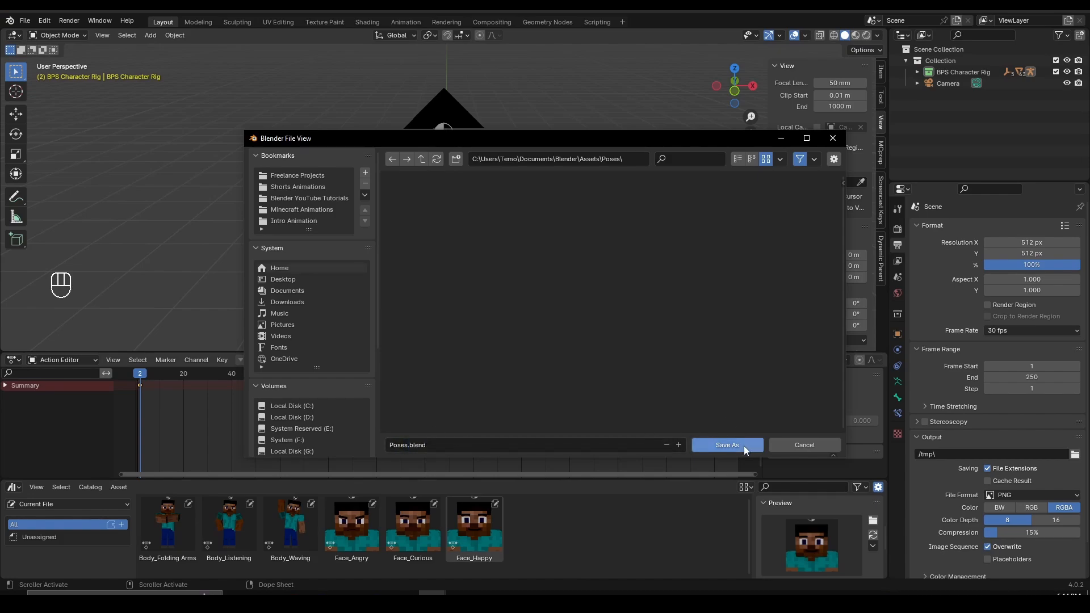
click(726, 445)
mouse_move(550, 213)
middle_down()
mouse_move(664, 195)
mouse_move(549, 209)
middle_up()
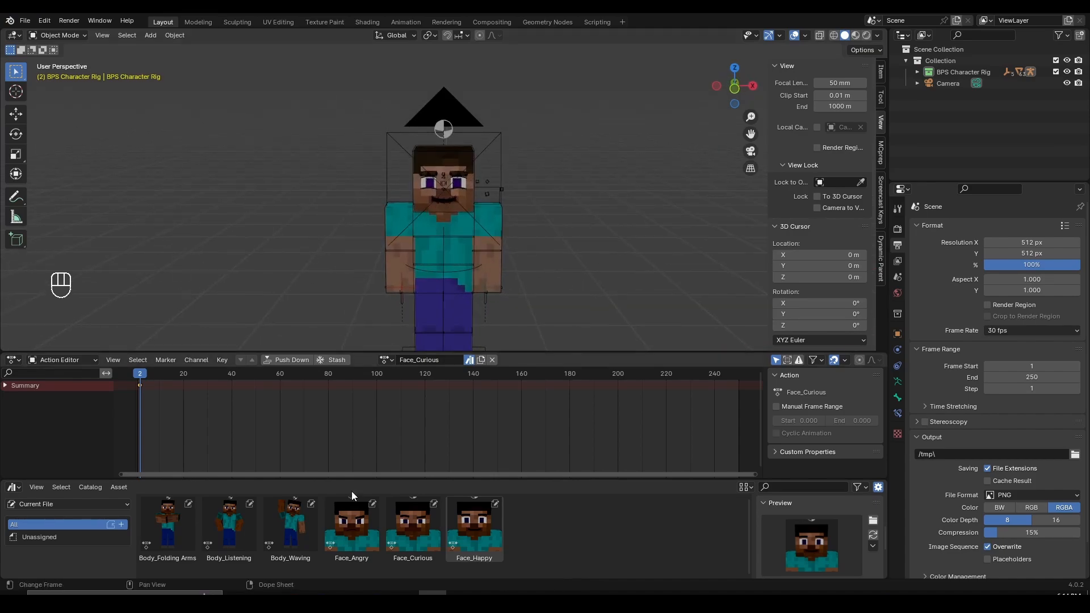
click(229, 525)
middle_drag(509, 199, 559, 213)
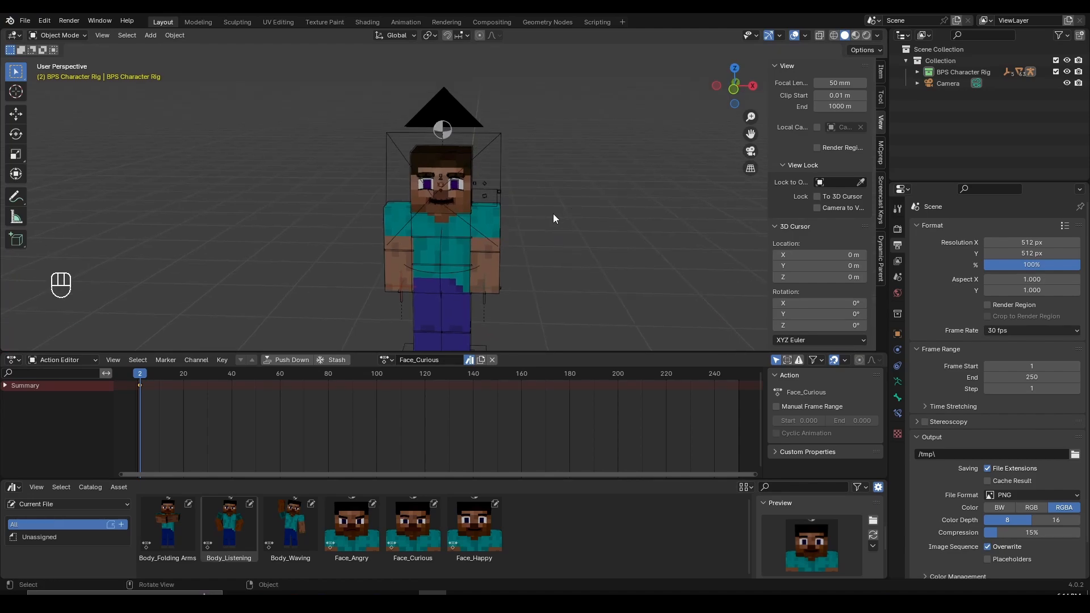
Create a new file from the General template.
key(ctrl)
key(ctrl+n)
click(25, 21)
mouse_move(119, 32)
key(ctrl+n)
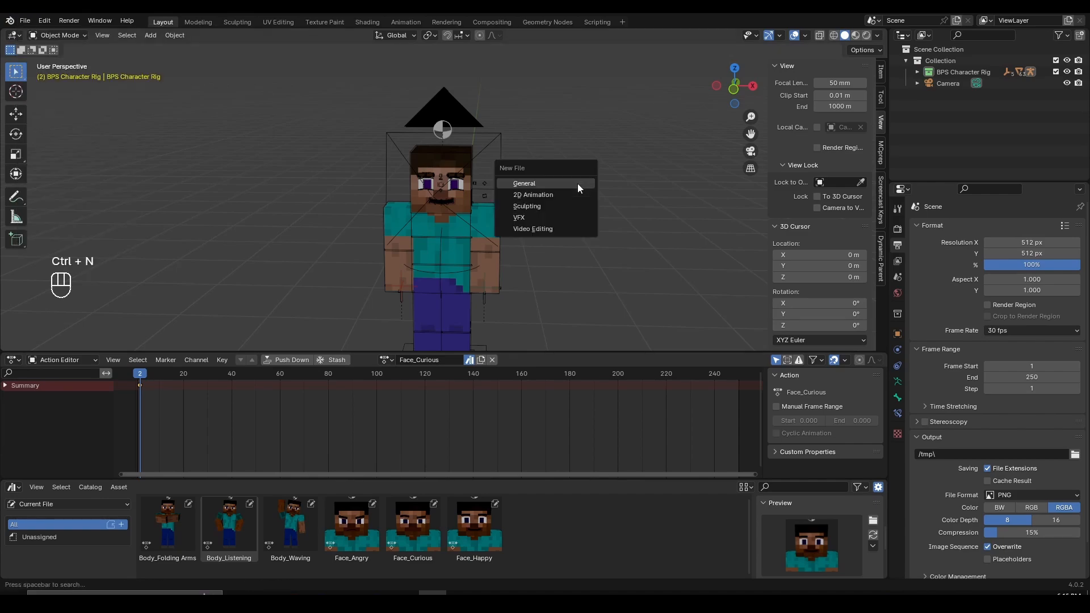
click(577, 182)
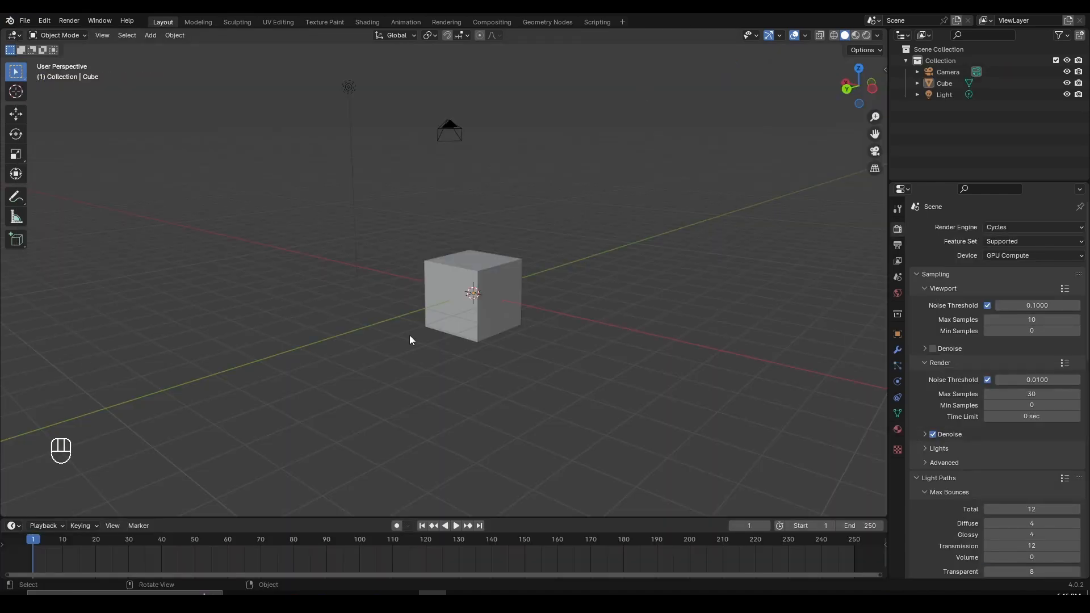
Delete the default cube and light from the scene.
middle_drag(409, 337, 505, 285)
click(498, 265)
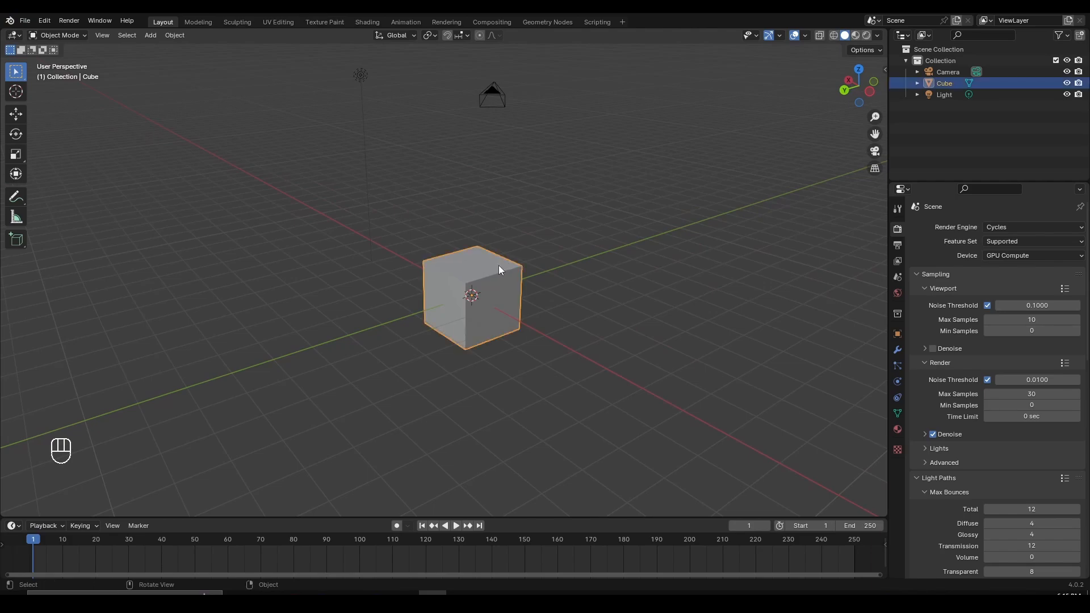
key(x)
click(499, 265)
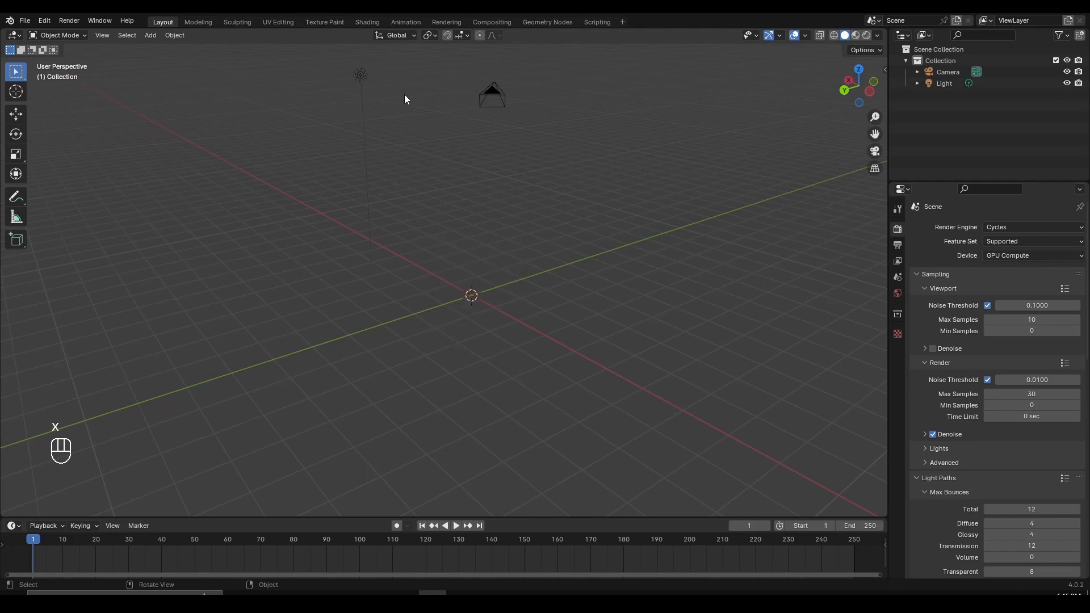
click(360, 78)
key(x)
click(360, 79)
Enlarge the timeline area by raising its border with the 3D viewport.
middle_drag(424, 202, 515, 471)
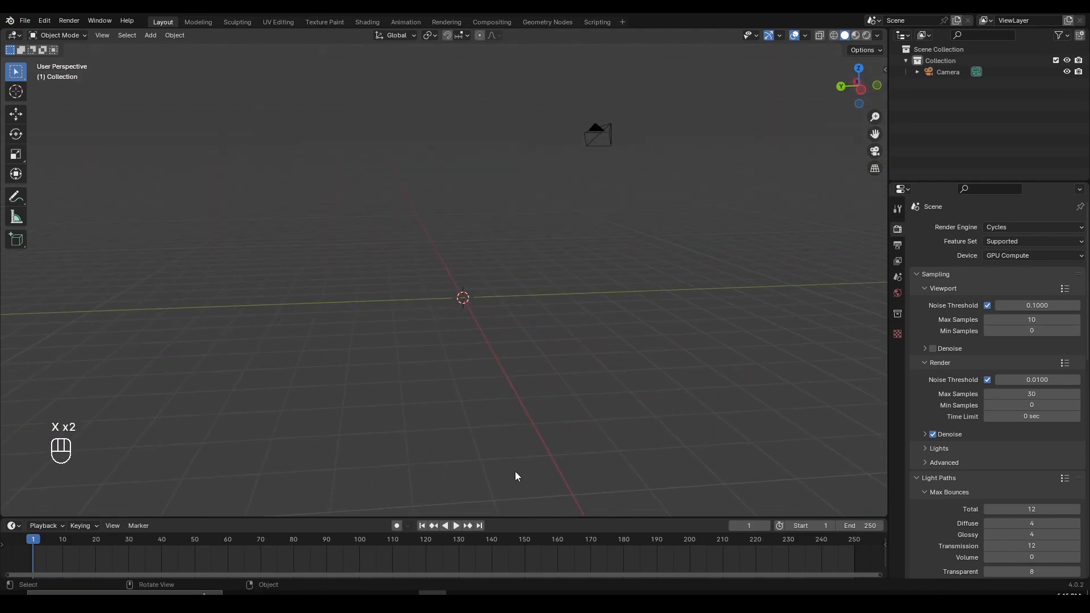
drag(502, 519, 531, 411)
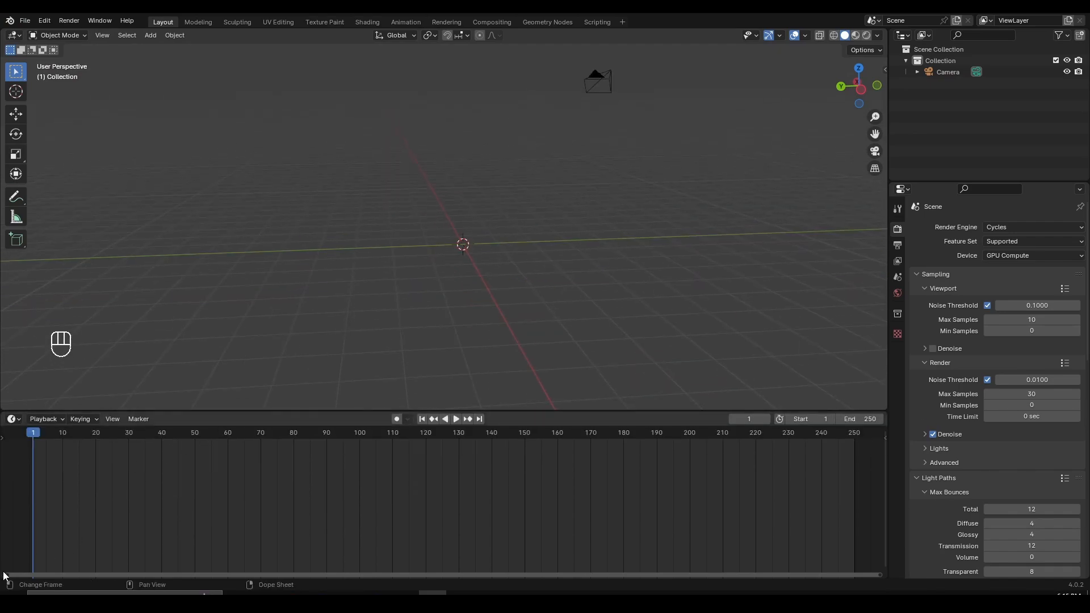
Split the timeline area horizontally and set the upper half to the Action Editor and the lower half to the Asset Browser.
drag(3, 574, 9, 508)
click(13, 418)
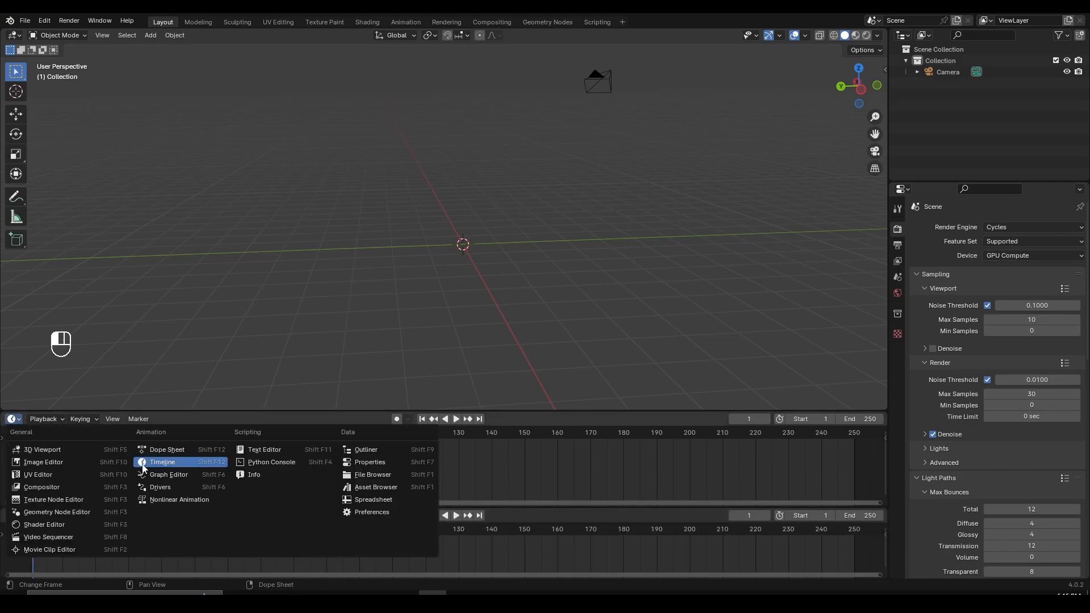
click(179, 468)
click(17, 420)
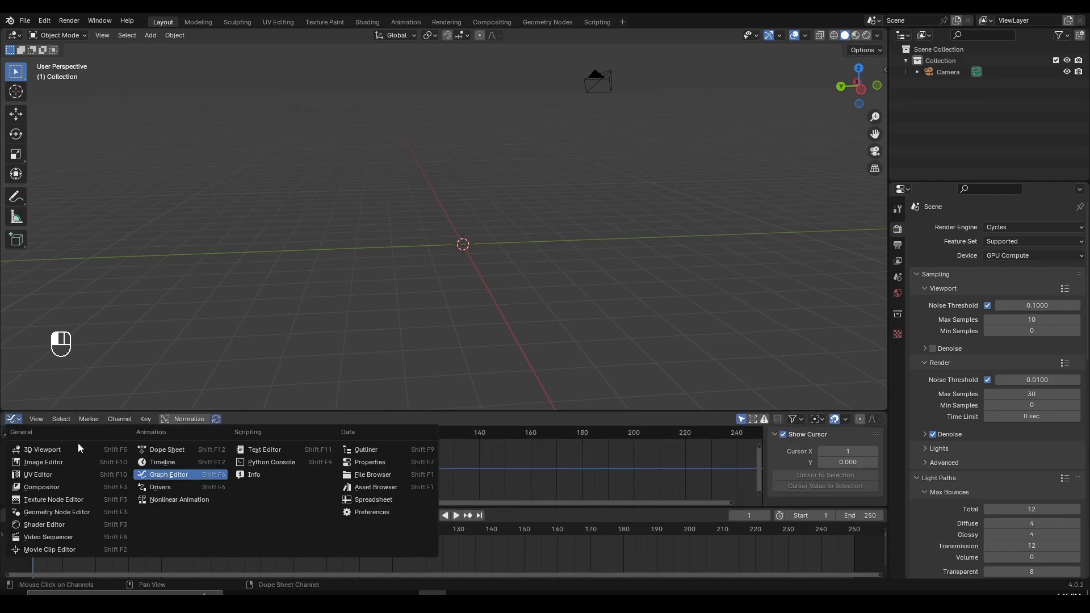
click(186, 451)
click(57, 418)
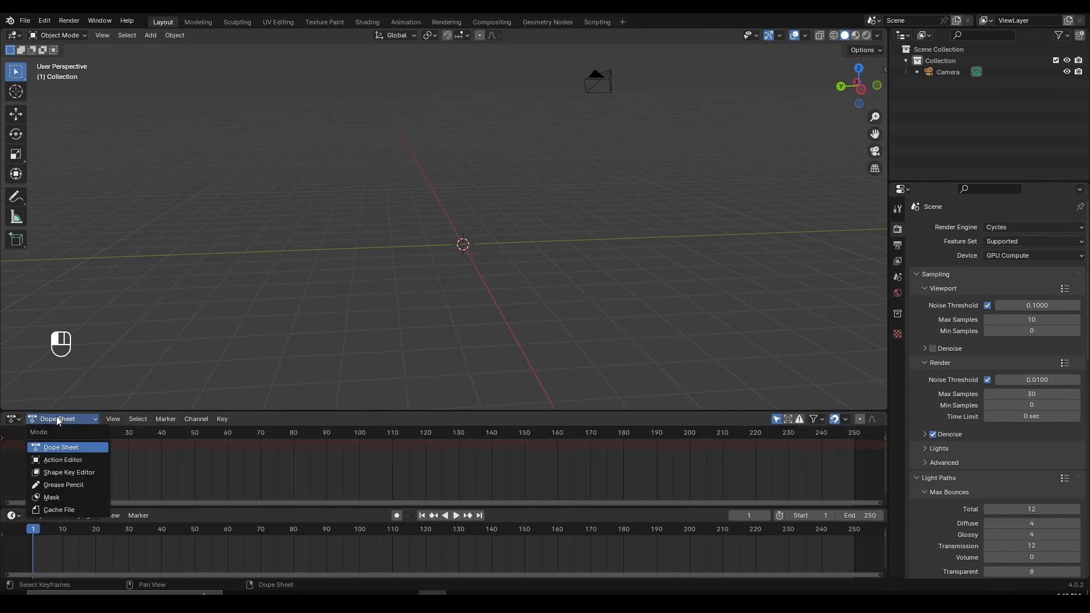
click(74, 460)
click(12, 515)
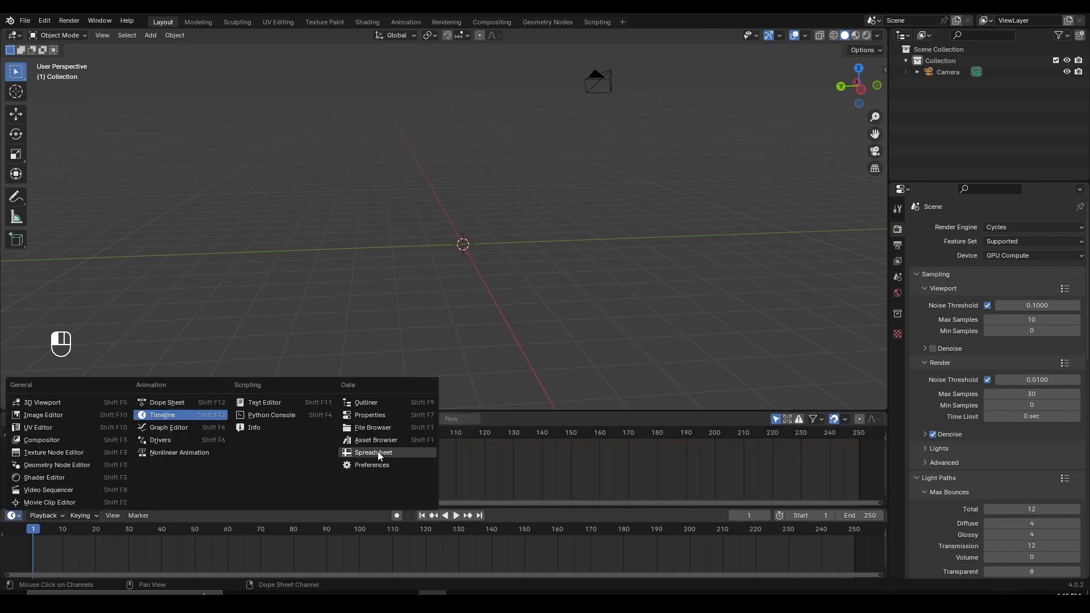
click(401, 445)
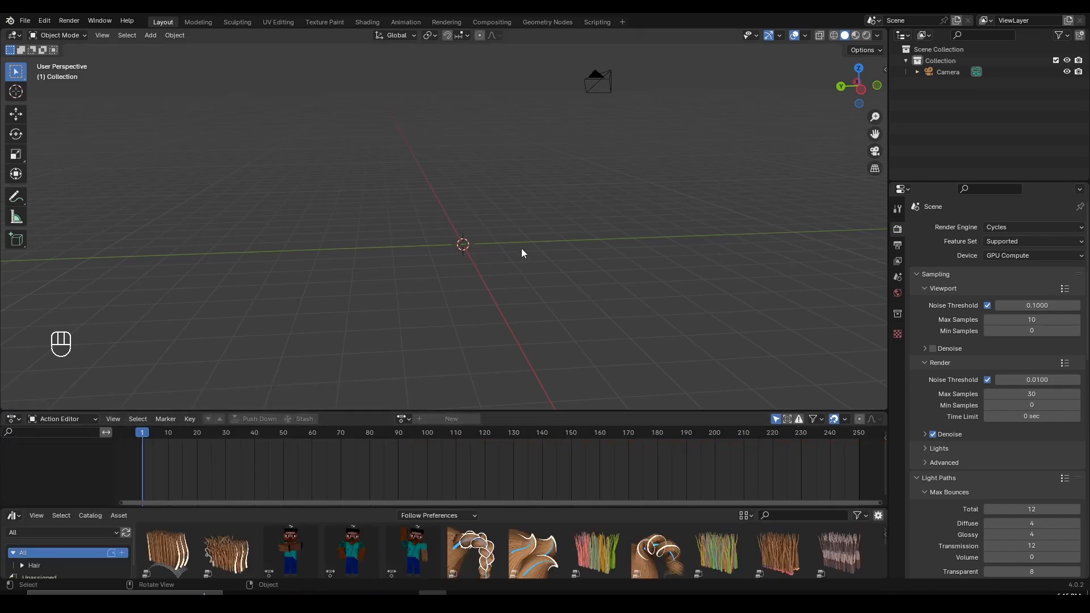
Append the BPS Character Rig collection from the rig's blend file into the scene.
middle_drag(521, 248, 515, 248)
click(25, 21)
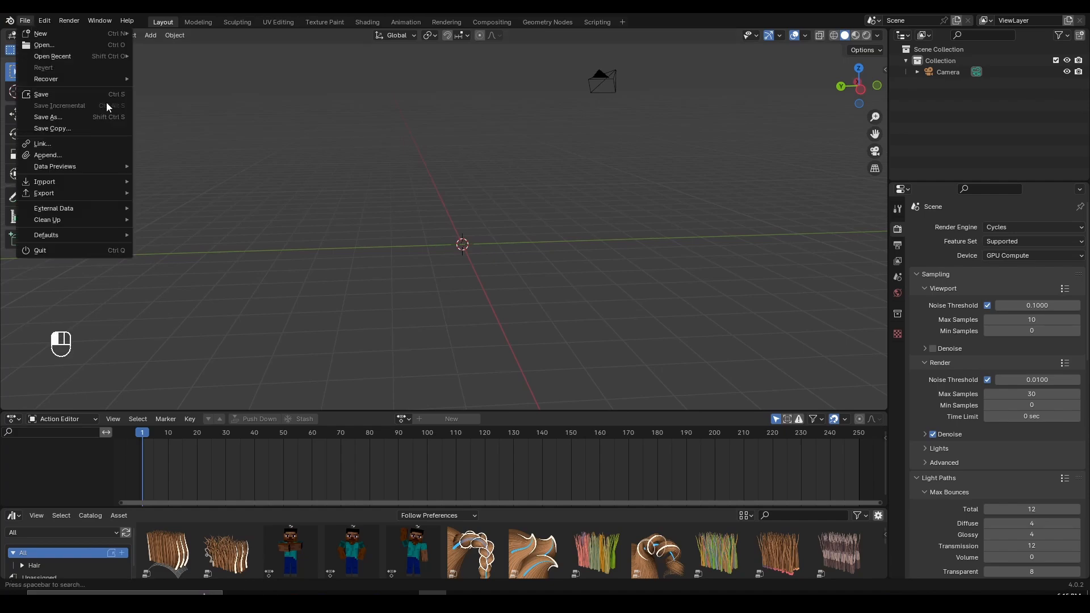
click(85, 154)
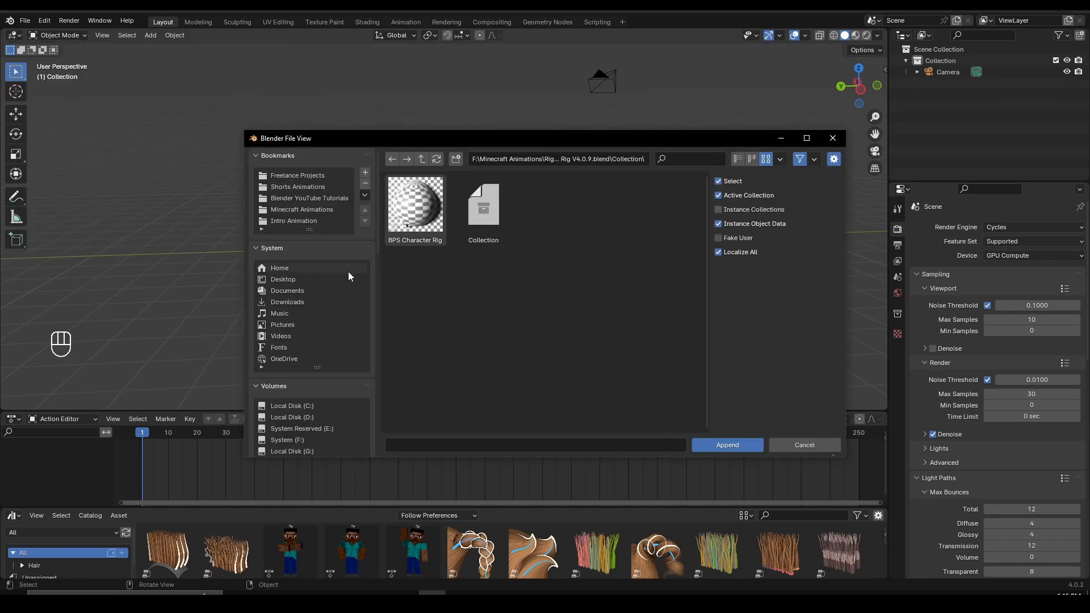
double_click(428, 217)
middle_drag(485, 245, 549, 250)
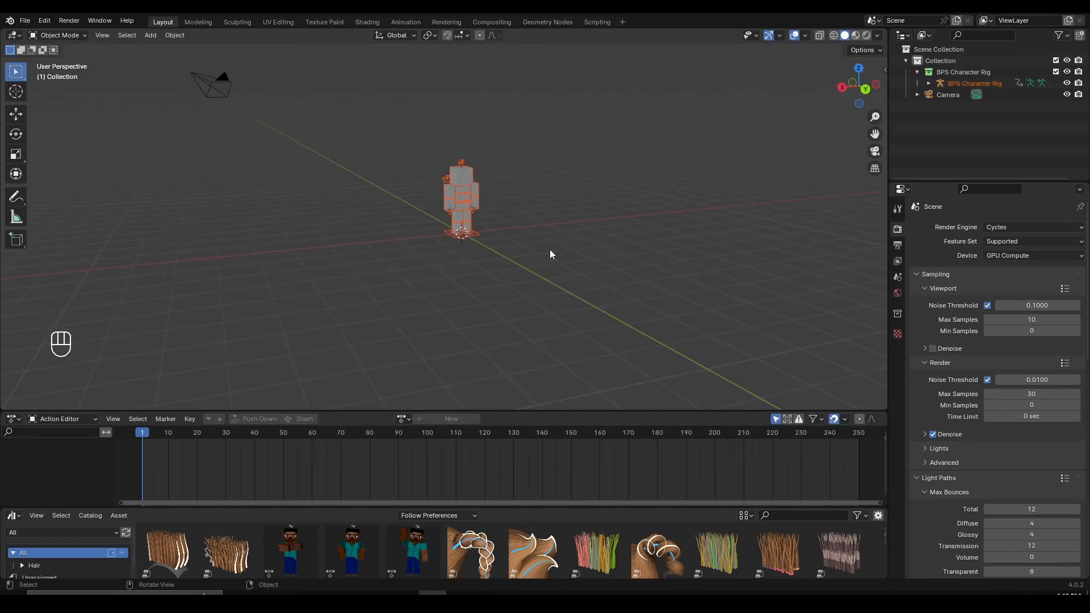
scroll(550, 250, up, 5)
Set the viewport's solid shading color to Texture so the rig displays its skin.
click(877, 35)
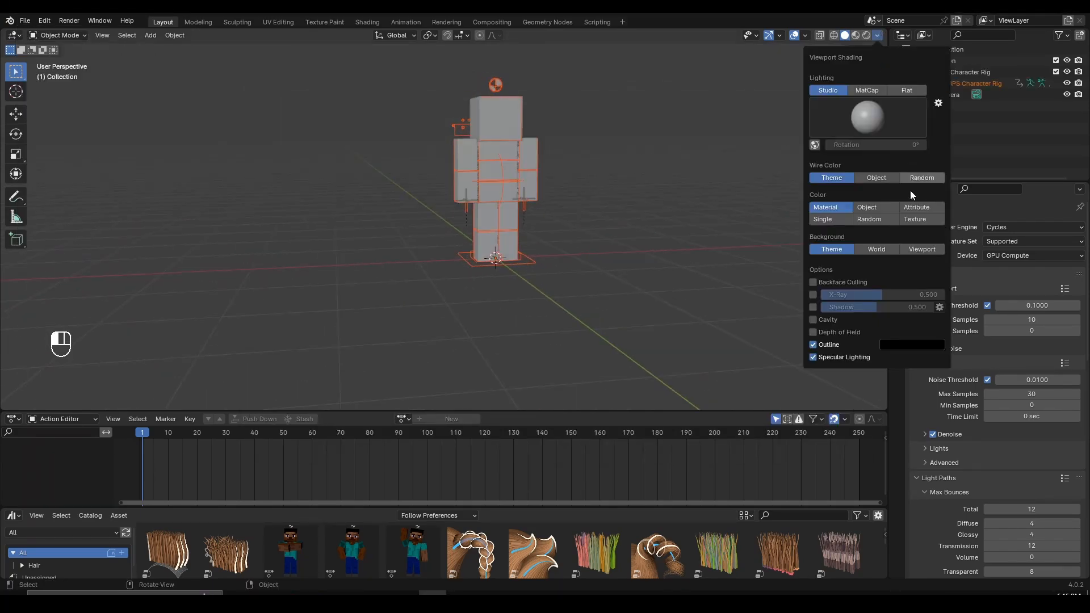
click(915, 219)
mouse_move(653, 318)
middle_down()
mouse_move(374, 253)
mouse_move(388, 312)
middle_up()
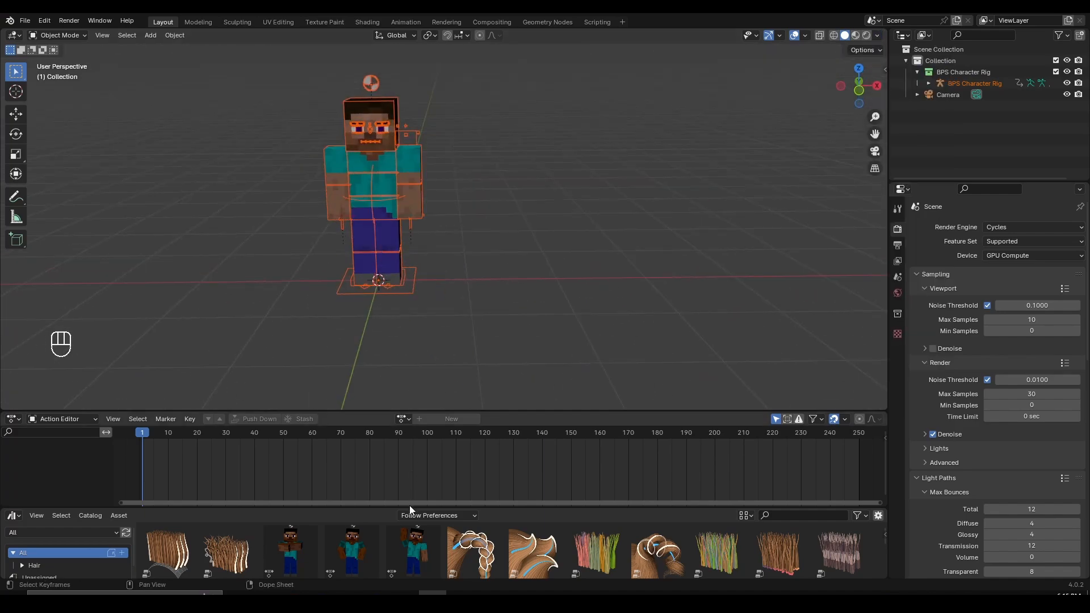
Enlarge the Asset Browser and switch its asset library to User Library.
drag(410, 507, 412, 481)
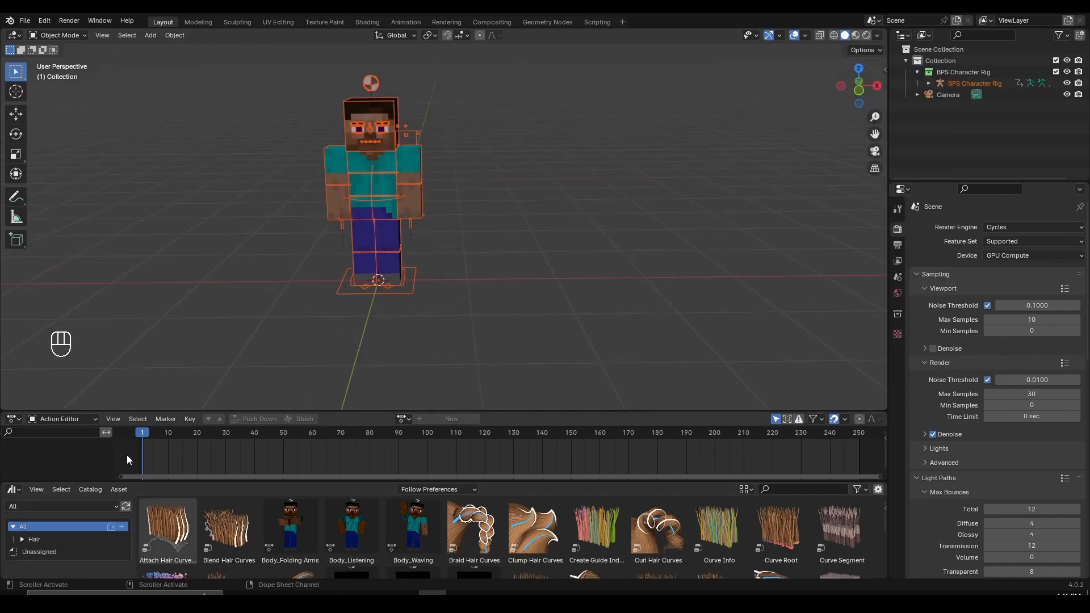
click(60, 505)
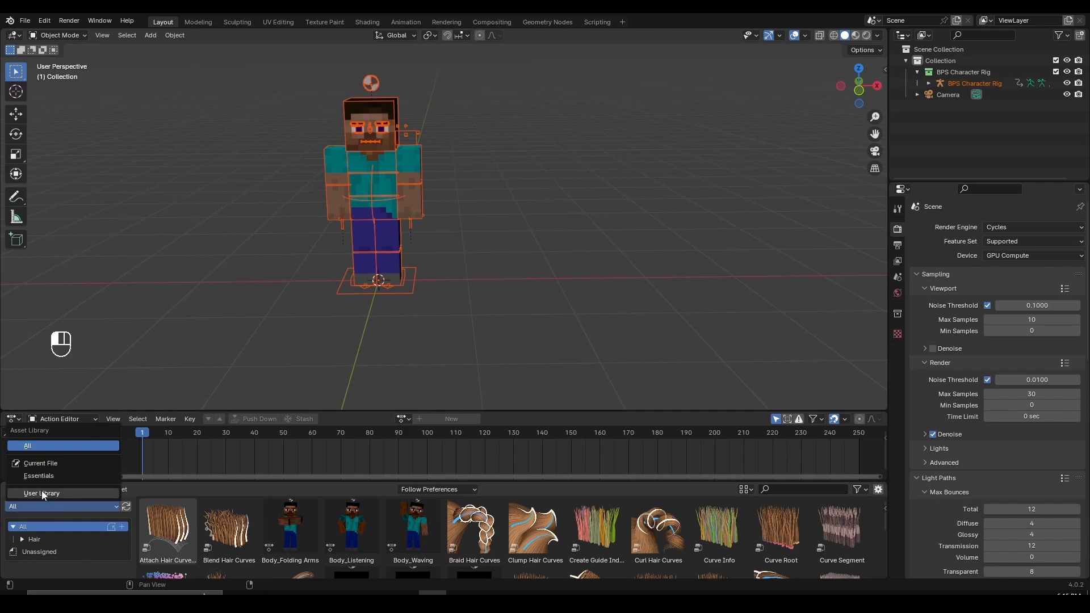
click(63, 492)
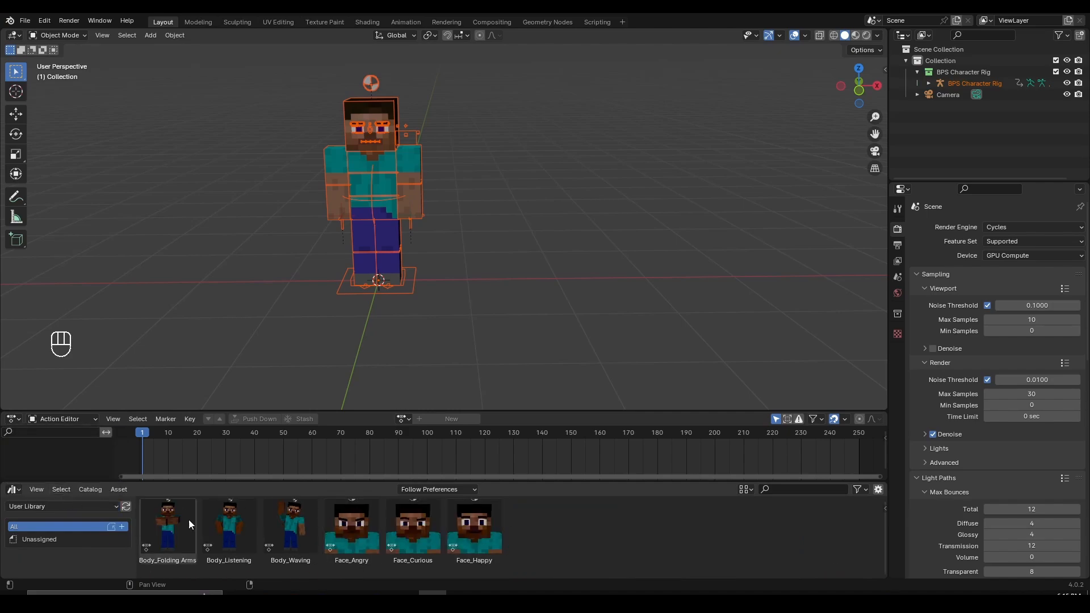
Select the BPS Character Rig and switch it to Pose Mode, seen from the front.
middle_drag(411, 318, 392, 295)
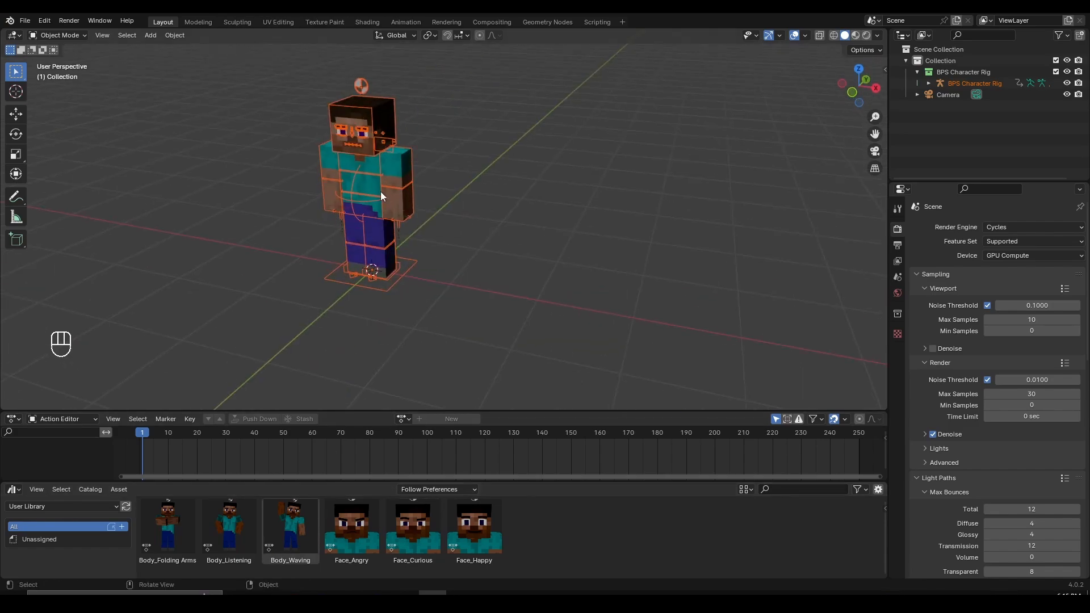
click(381, 192)
key(f)
scroll(380, 192, down, 2)
middle_drag(380, 192, 473, 209)
key(ctrl+Tab)
scroll(474, 209, up, 3)
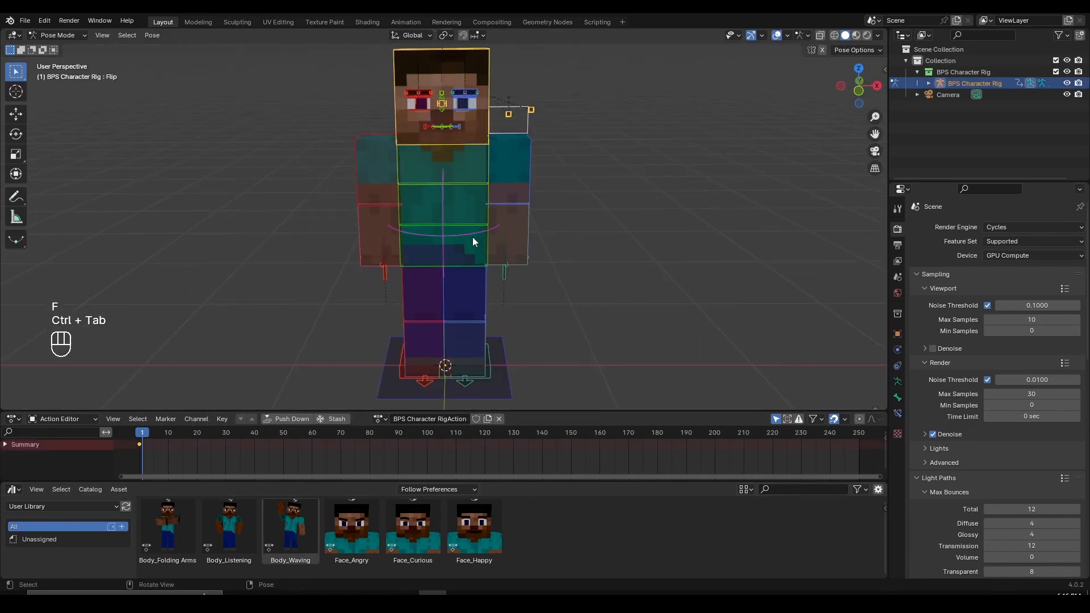
Select the upper and lower arm bones on both sides together with both leg IK controls.
click(357, 170)
shift+click(371, 224)
shift+click(518, 187)
shift+click(518, 223)
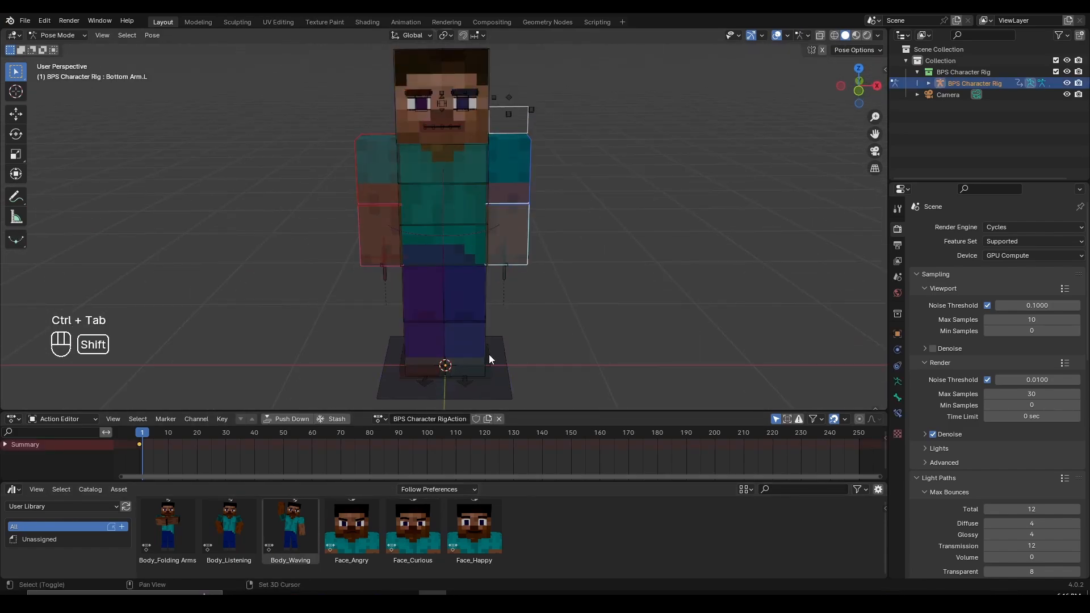
shift+click(467, 378)
shift+click(421, 378)
Add the head, torso and hip bones to the selection, leaving the upper leg bone out.
shift+middle_drag(476, 80, 476, 112)
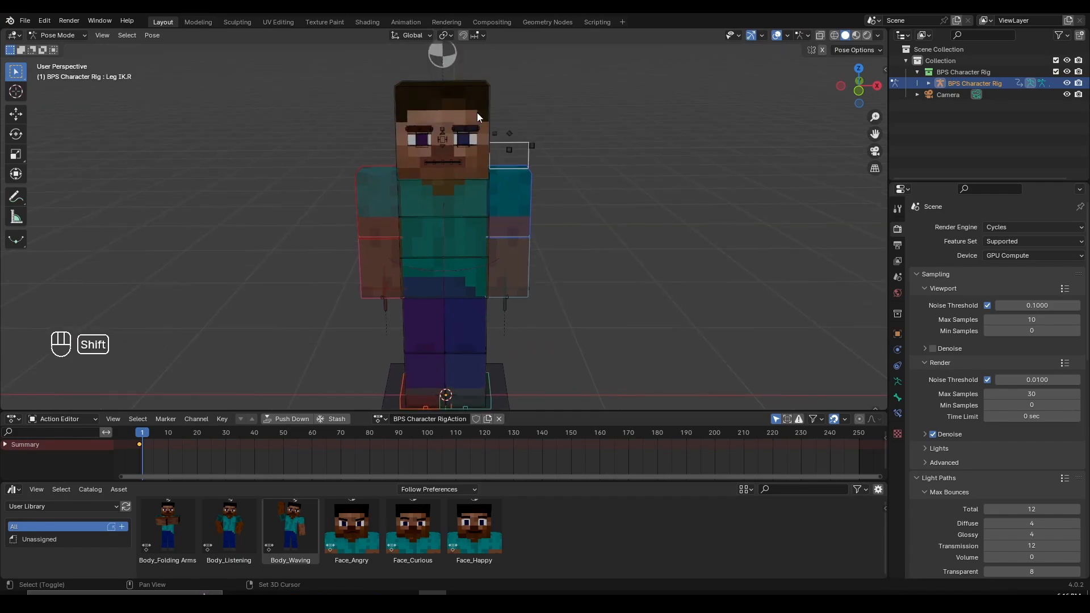
shift+click(464, 86)
shift+click(471, 218)
shift+click(475, 291)
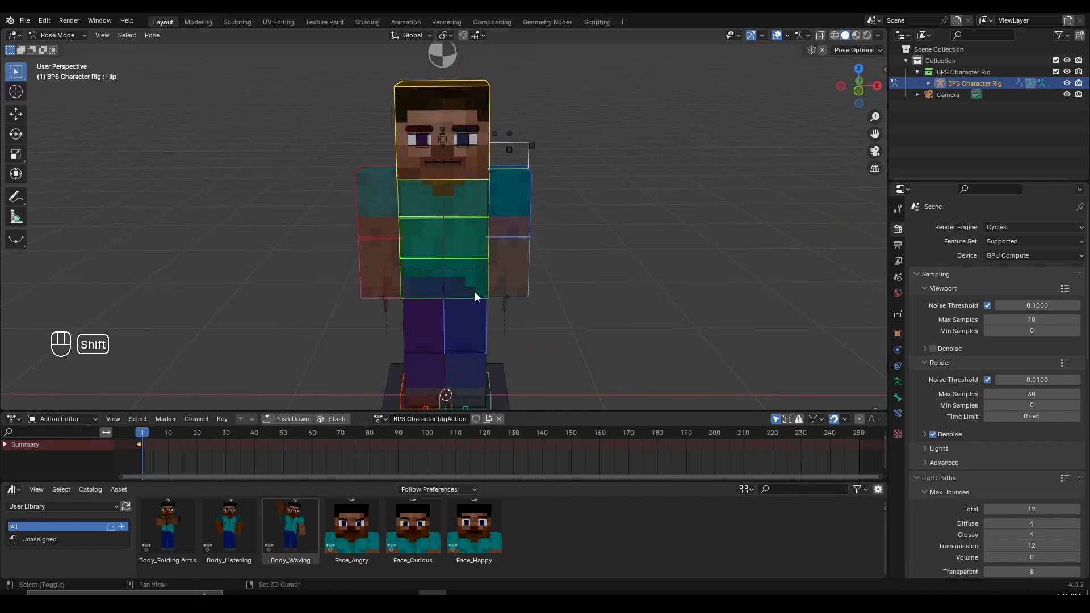
key(ctrl+z)
key(ctrl+z)
shift+click(474, 250)
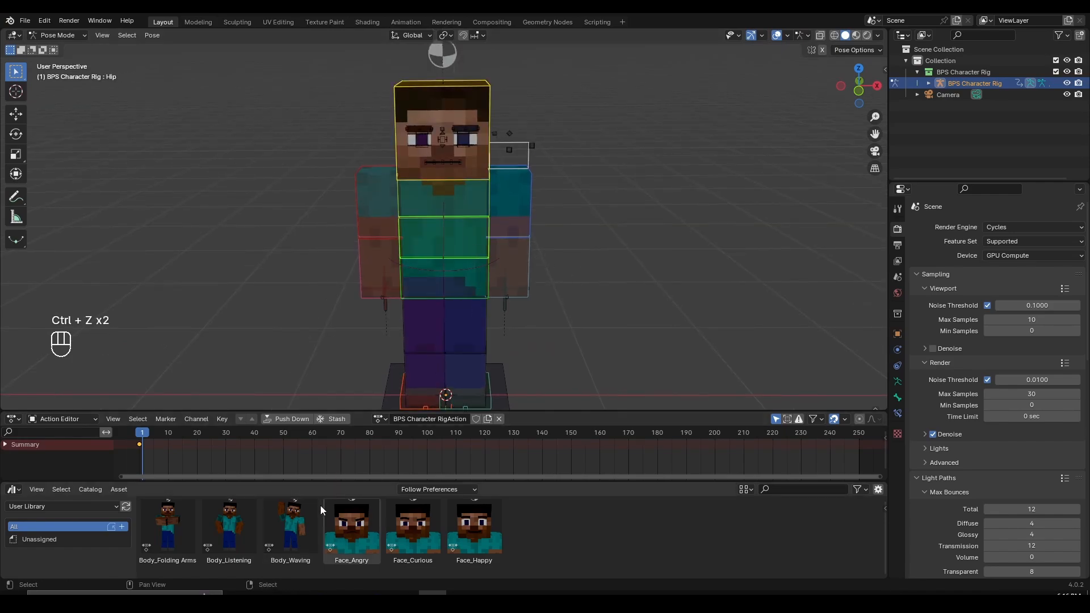
Apply the Body_Waving pose to the selected bones and add the facial controls to the selection.
double_click(298, 516)
middle_drag(488, 250, 592, 206)
scroll(592, 206, up, 1)
key(b)
drag(437, 82, 535, 177)
middle_drag(592, 245, 580, 248)
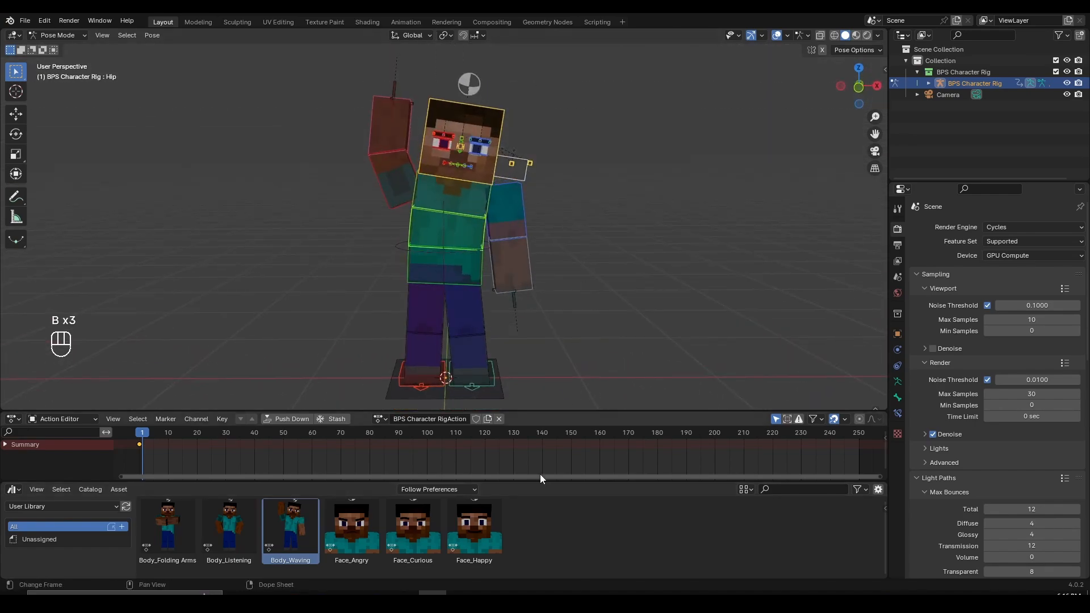
Try the saved expressions on the rig in the order Face_Happy, Face_Curious, Face_Angry and Face_Happy again.
double_click(481, 534)
scroll(513, 308, up, 1)
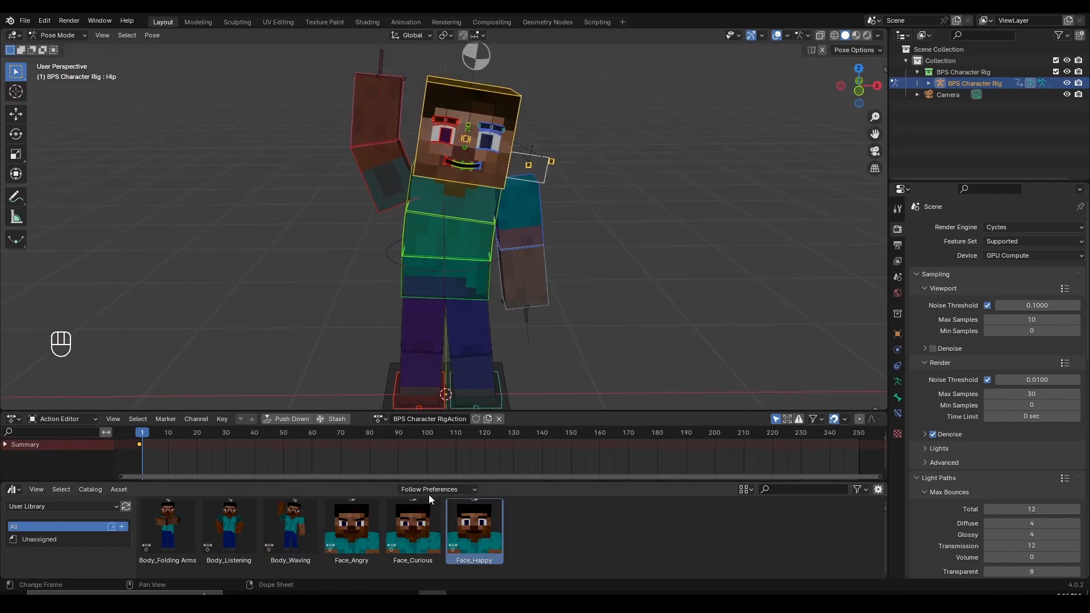
double_click(414, 526)
scroll(570, 239, up, 2)
scroll(588, 234, down, 2)
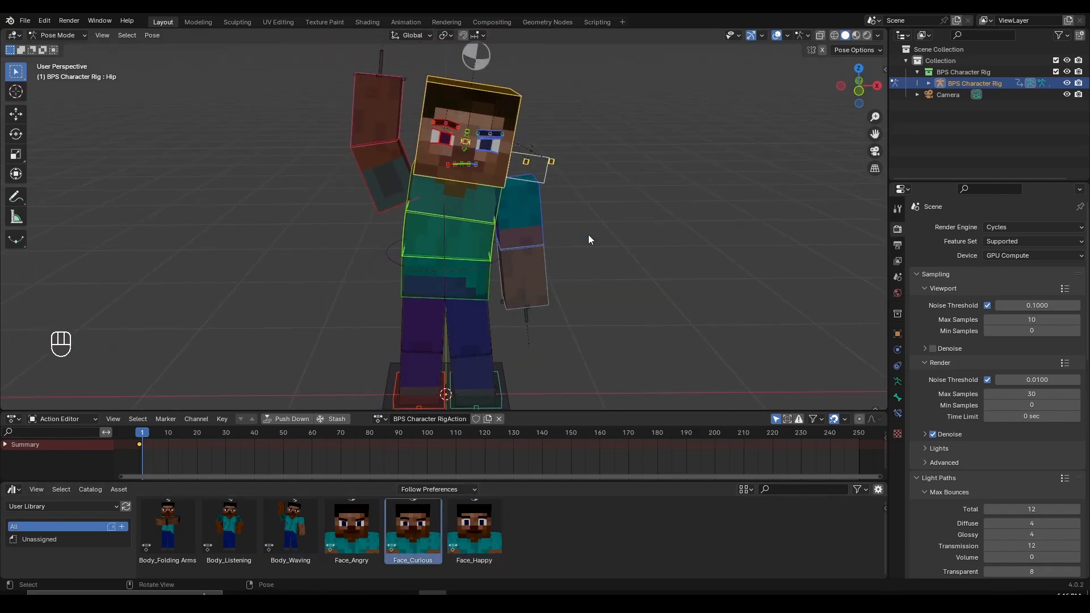
middle_drag(589, 239, 500, 244)
double_click(357, 539)
scroll(543, 256, up, 2)
scroll(543, 256, down, 3)
double_click(474, 547)
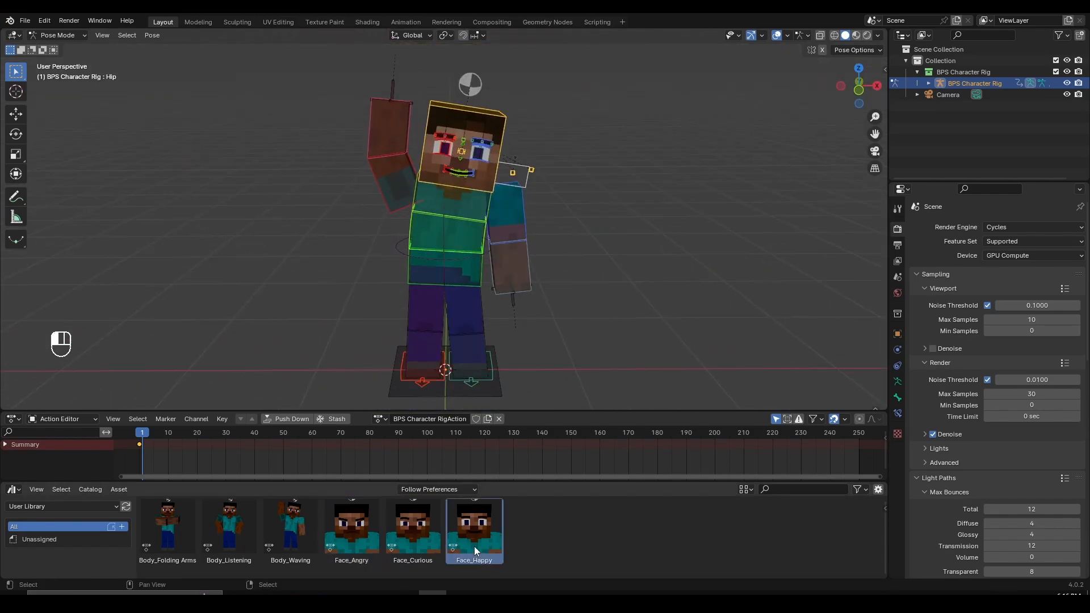
Cycle the rig through the body poses Body_Listening, Body_Folding Arms, Body_Listening and Body_Waving.
double_click(243, 545)
double_click(164, 547)
double_click(244, 542)
double_click(289, 541)
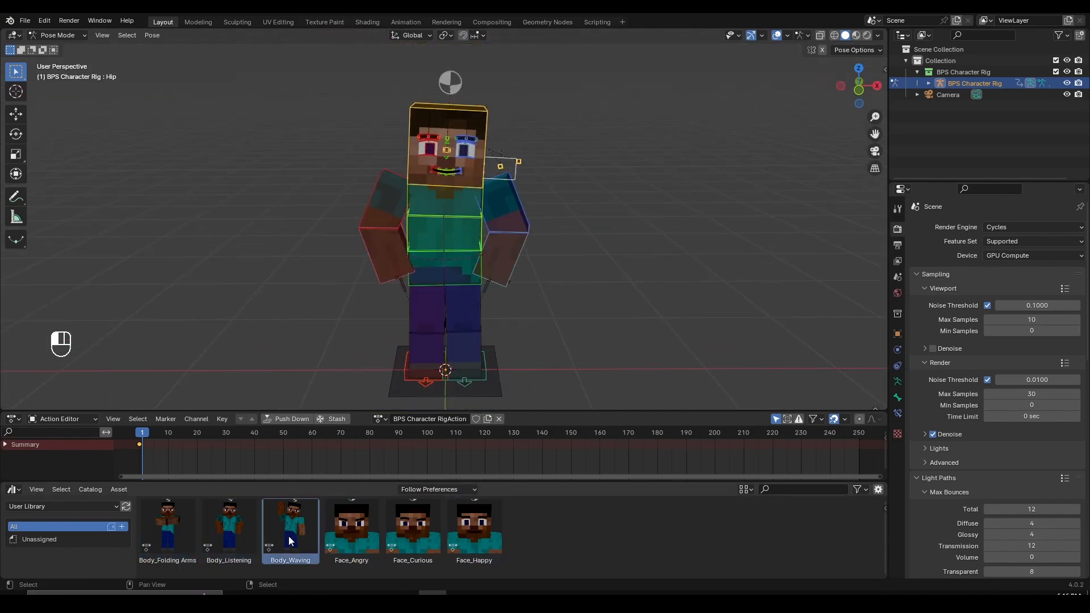
Cycle the waving rig's face through the Face_Angry, Face_Curious and Face_Happy poses.
double_click(375, 538)
double_click(423, 537)
double_click(476, 538)
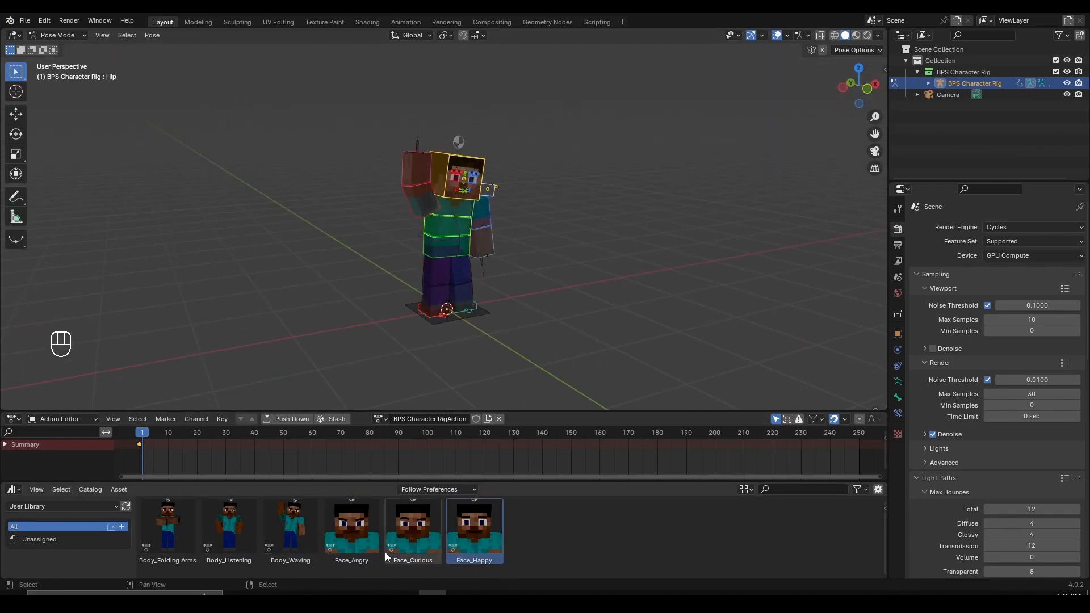
Enlarge the Action Editor by raising its border with the 3D viewport.
drag(543, 411, 557, 393)
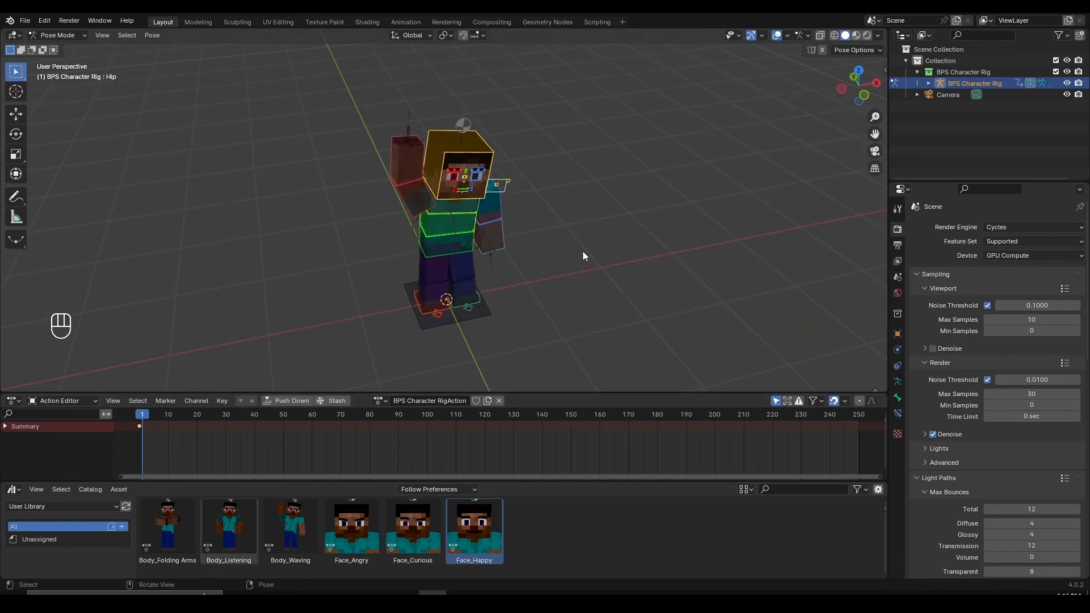
middle_drag(582, 251, 370, 407)
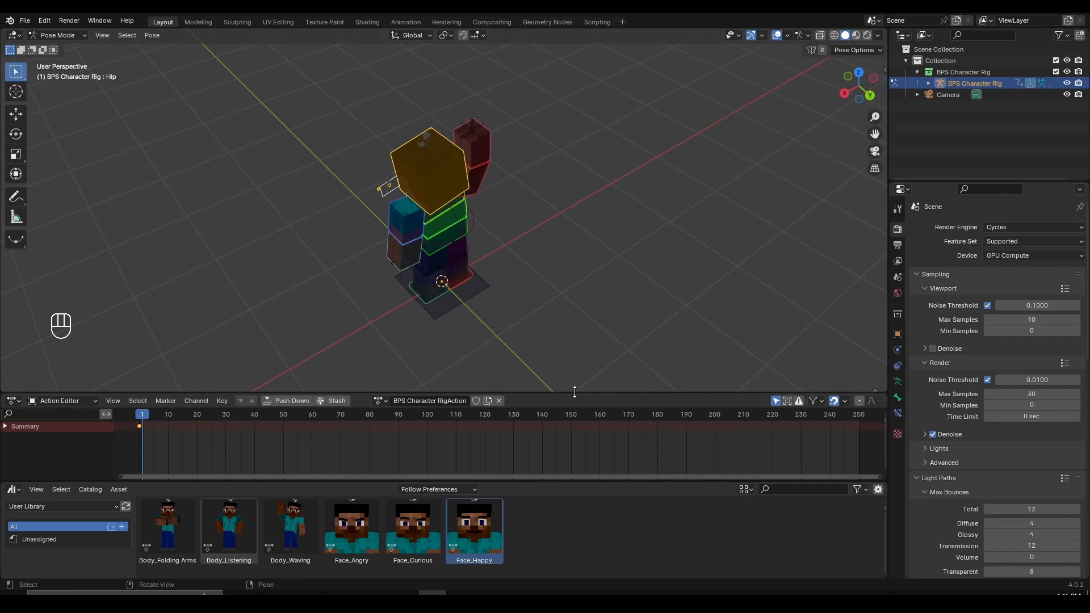
drag(574, 393, 574, 381)
middle_drag(448, 318, 476, 267)
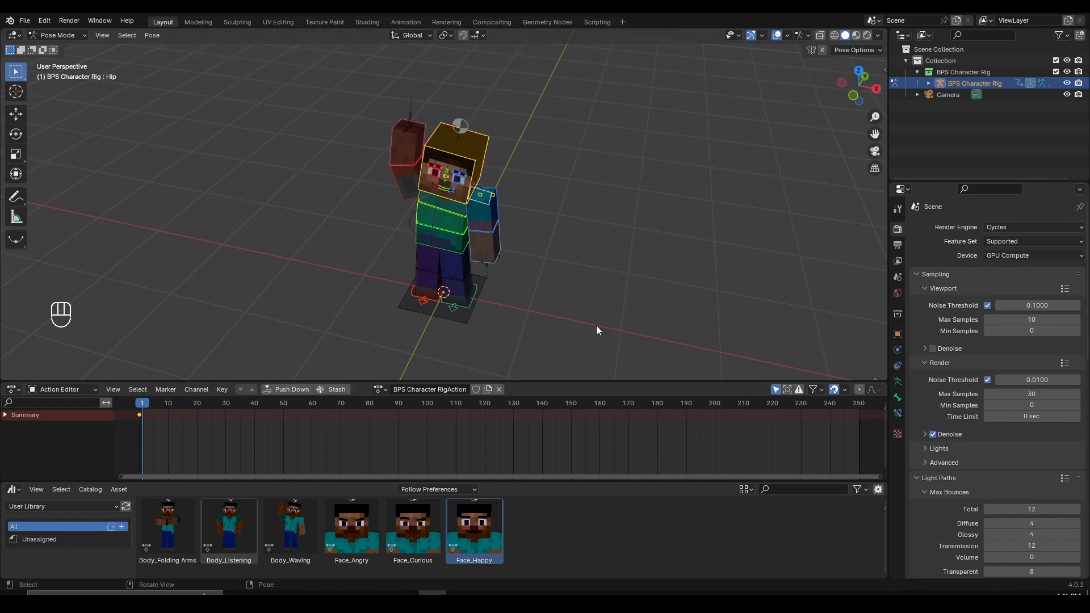
Apply Body_Listening and Body_Waving to the rig in turn, and give the face the Face_Angry pose.
double_click(233, 533)
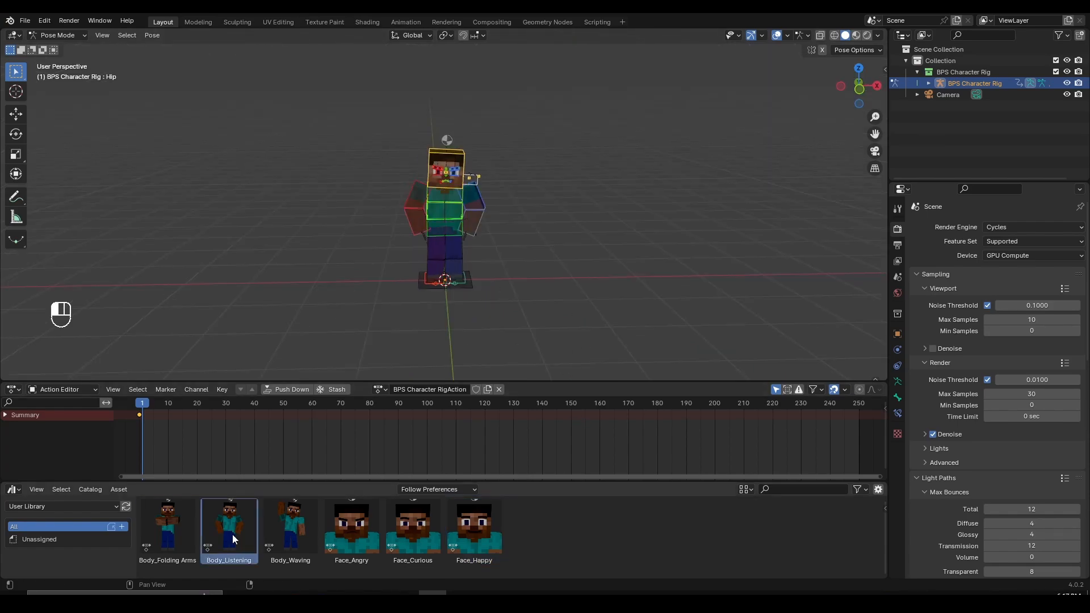
double_click(281, 531)
scroll(506, 175, up, 3)
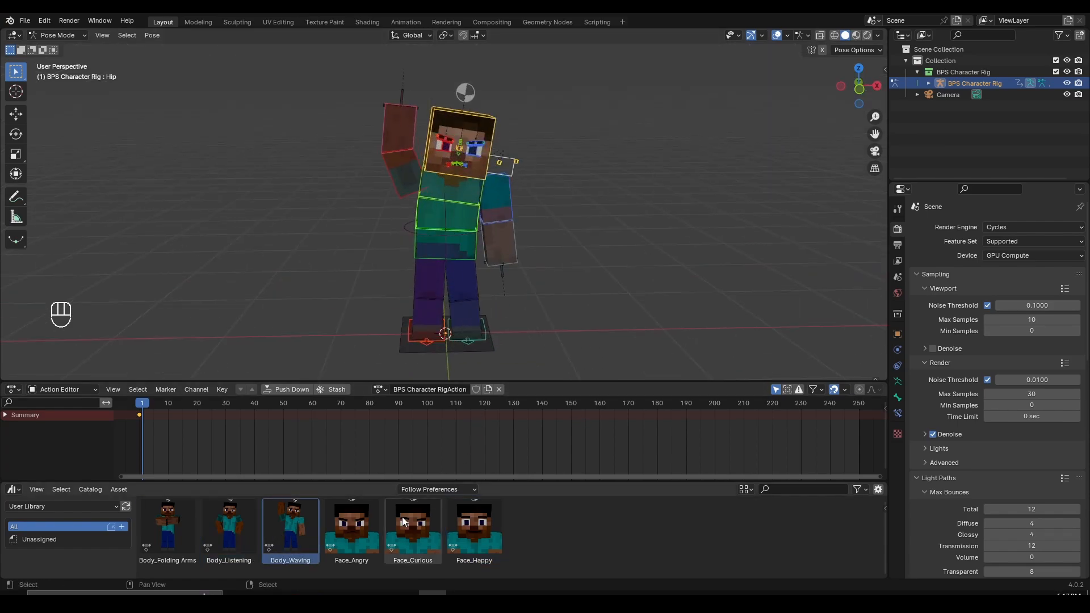
click(372, 527)
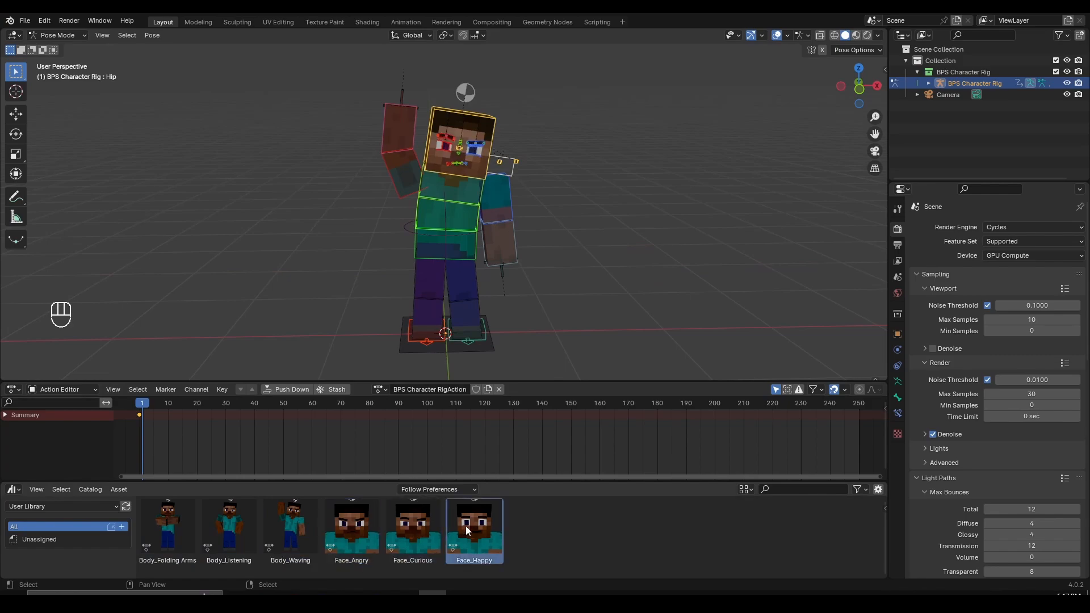
double_click(362, 529)
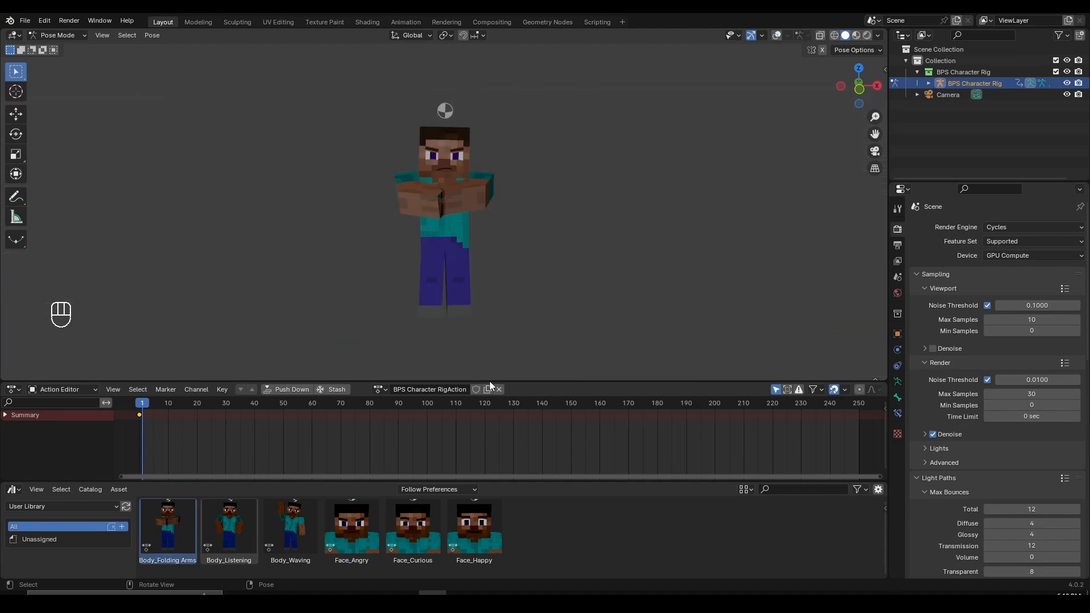
Switch the arm-folding character's expression through Face_Curious and Face_Happy, ending on Face_Angry.
double_click(430, 519)
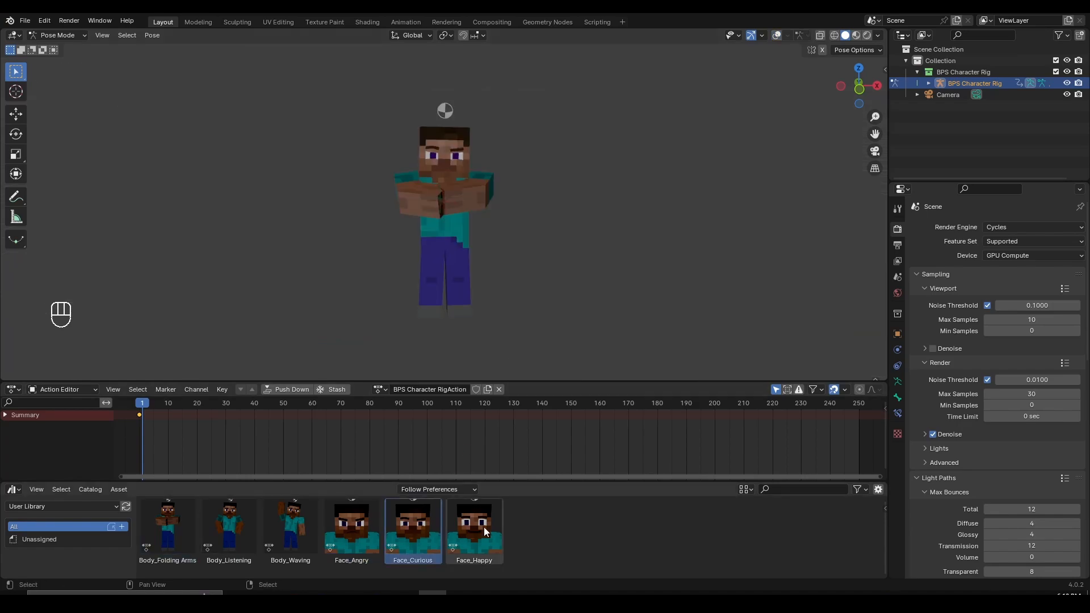
double_click(484, 527)
click(353, 517)
double_click(353, 516)
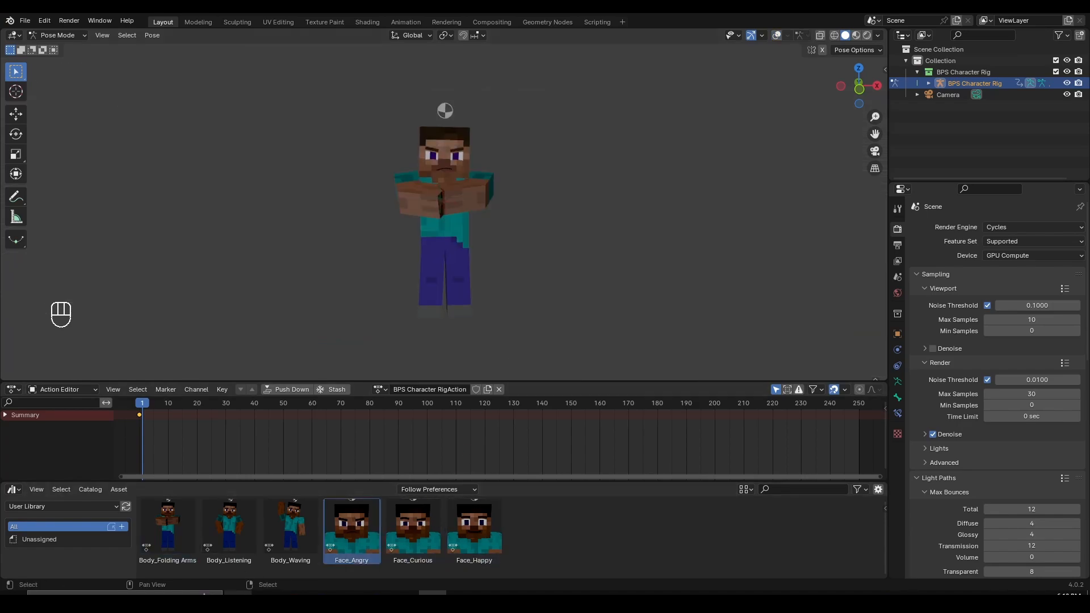